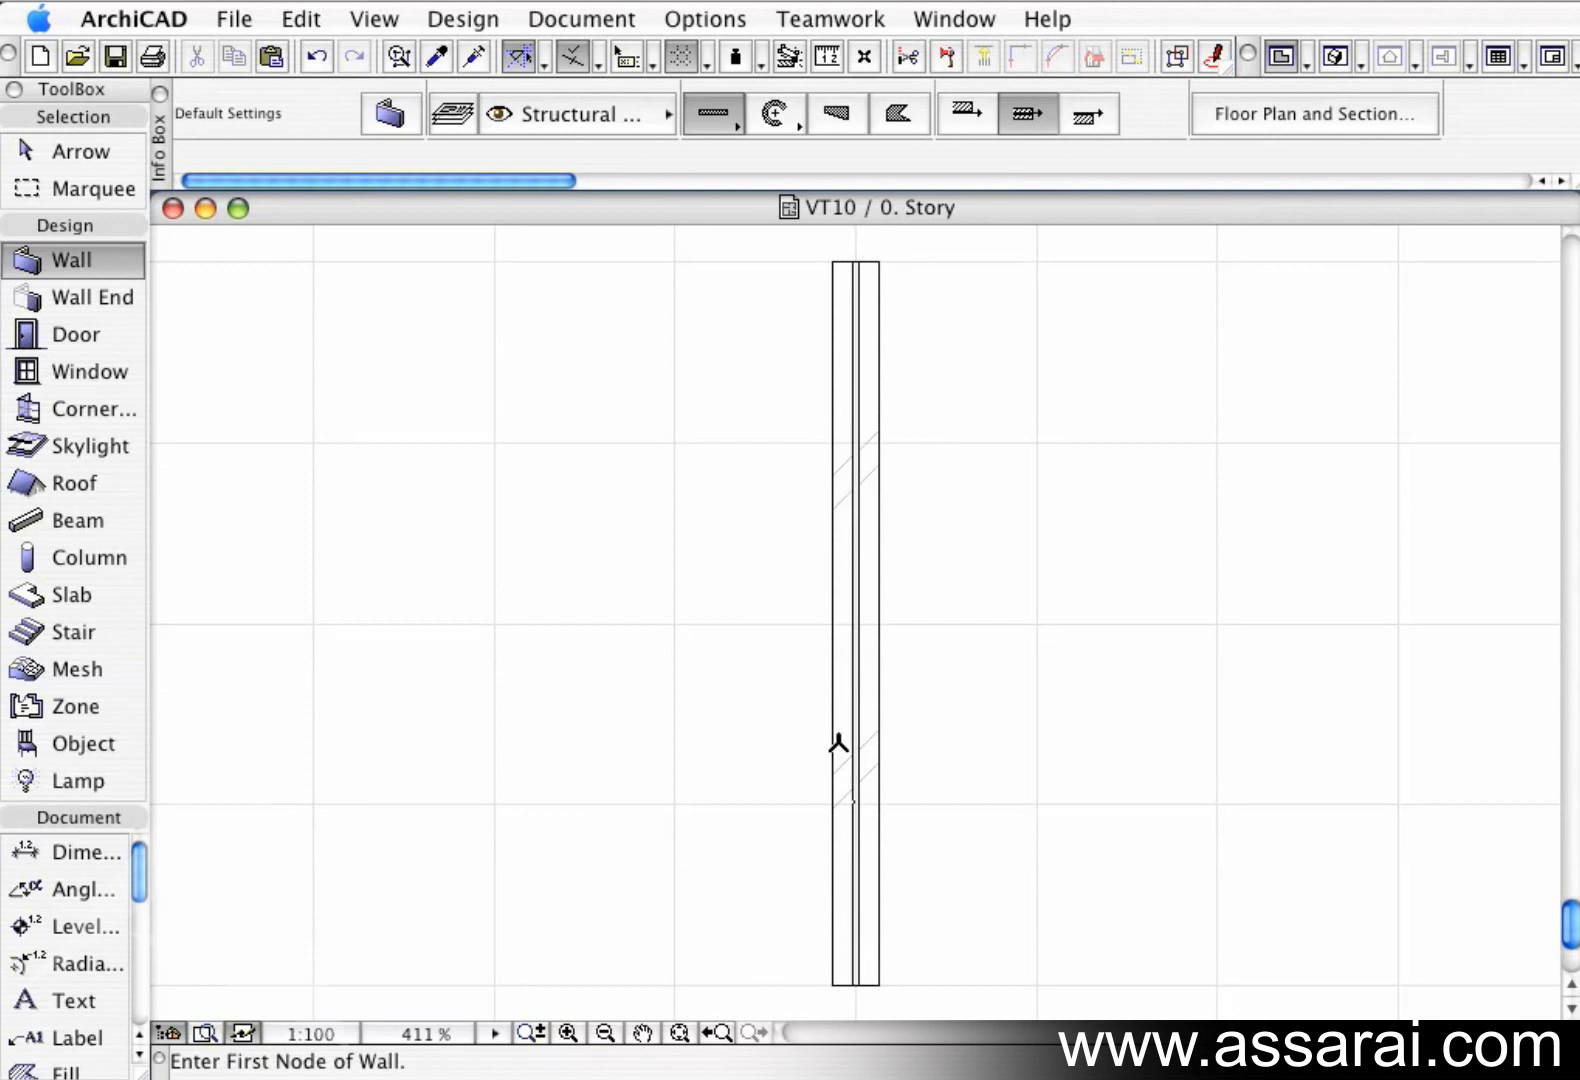
Draw a horizontal 270 composite wall across the middle of the existing vertical wall.
left_click(495, 623)
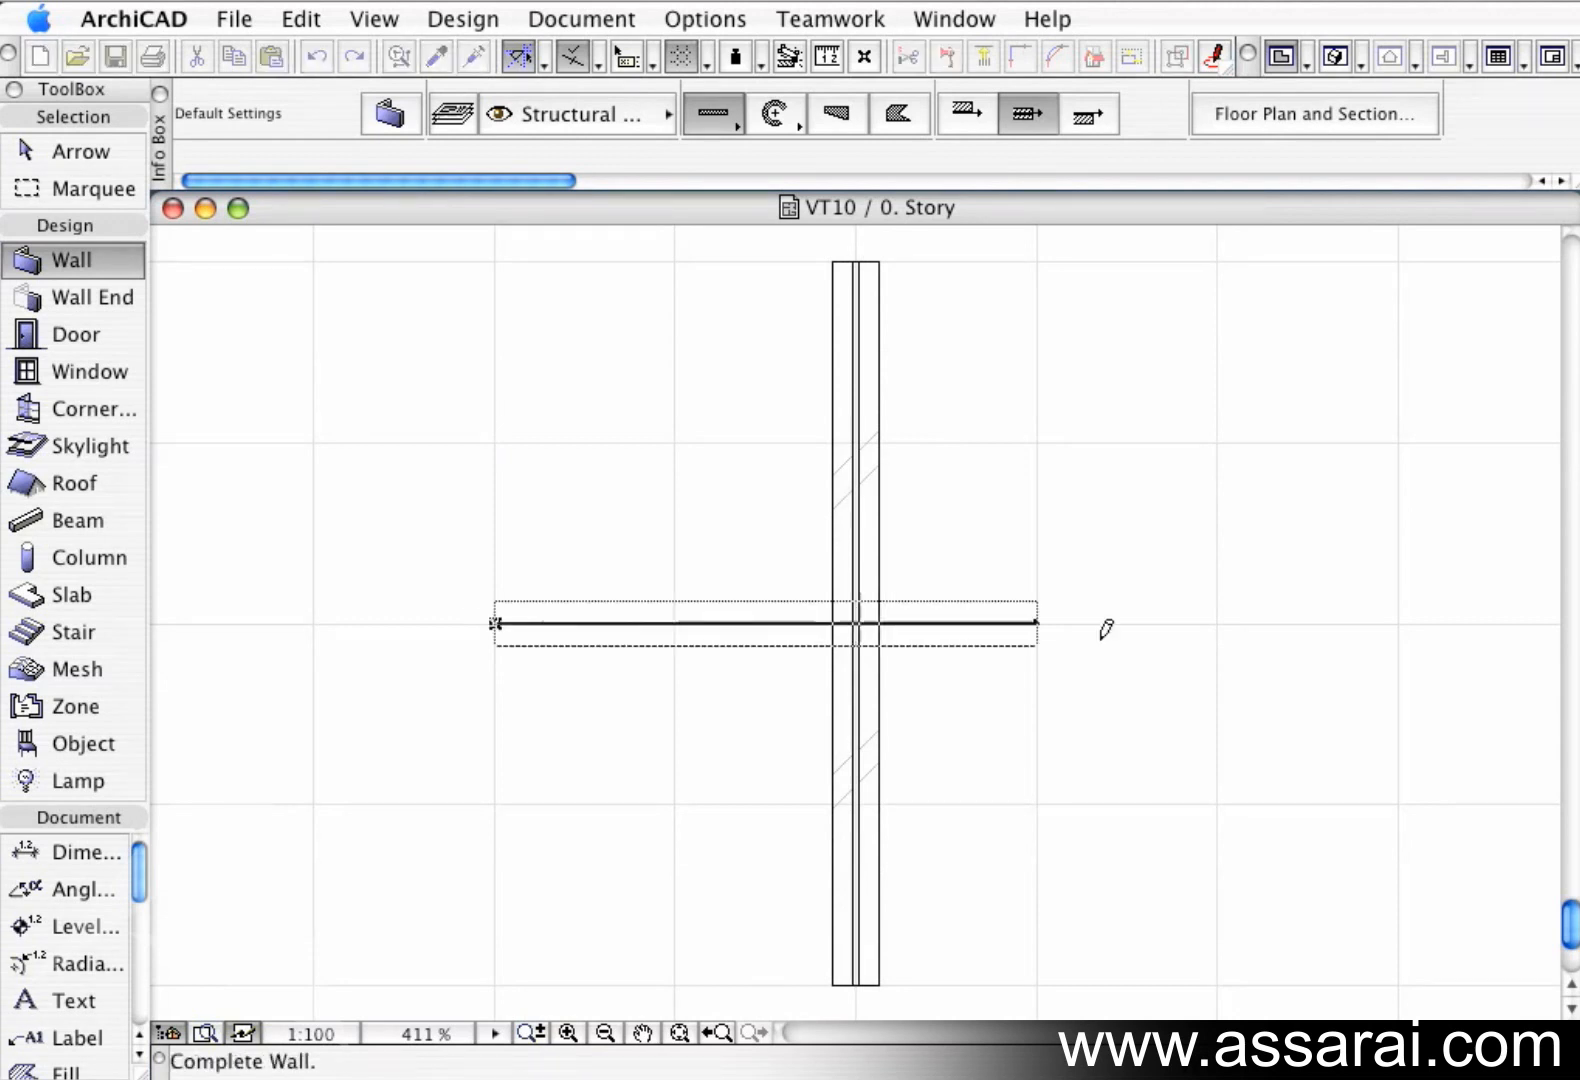
left_click(1217, 623)
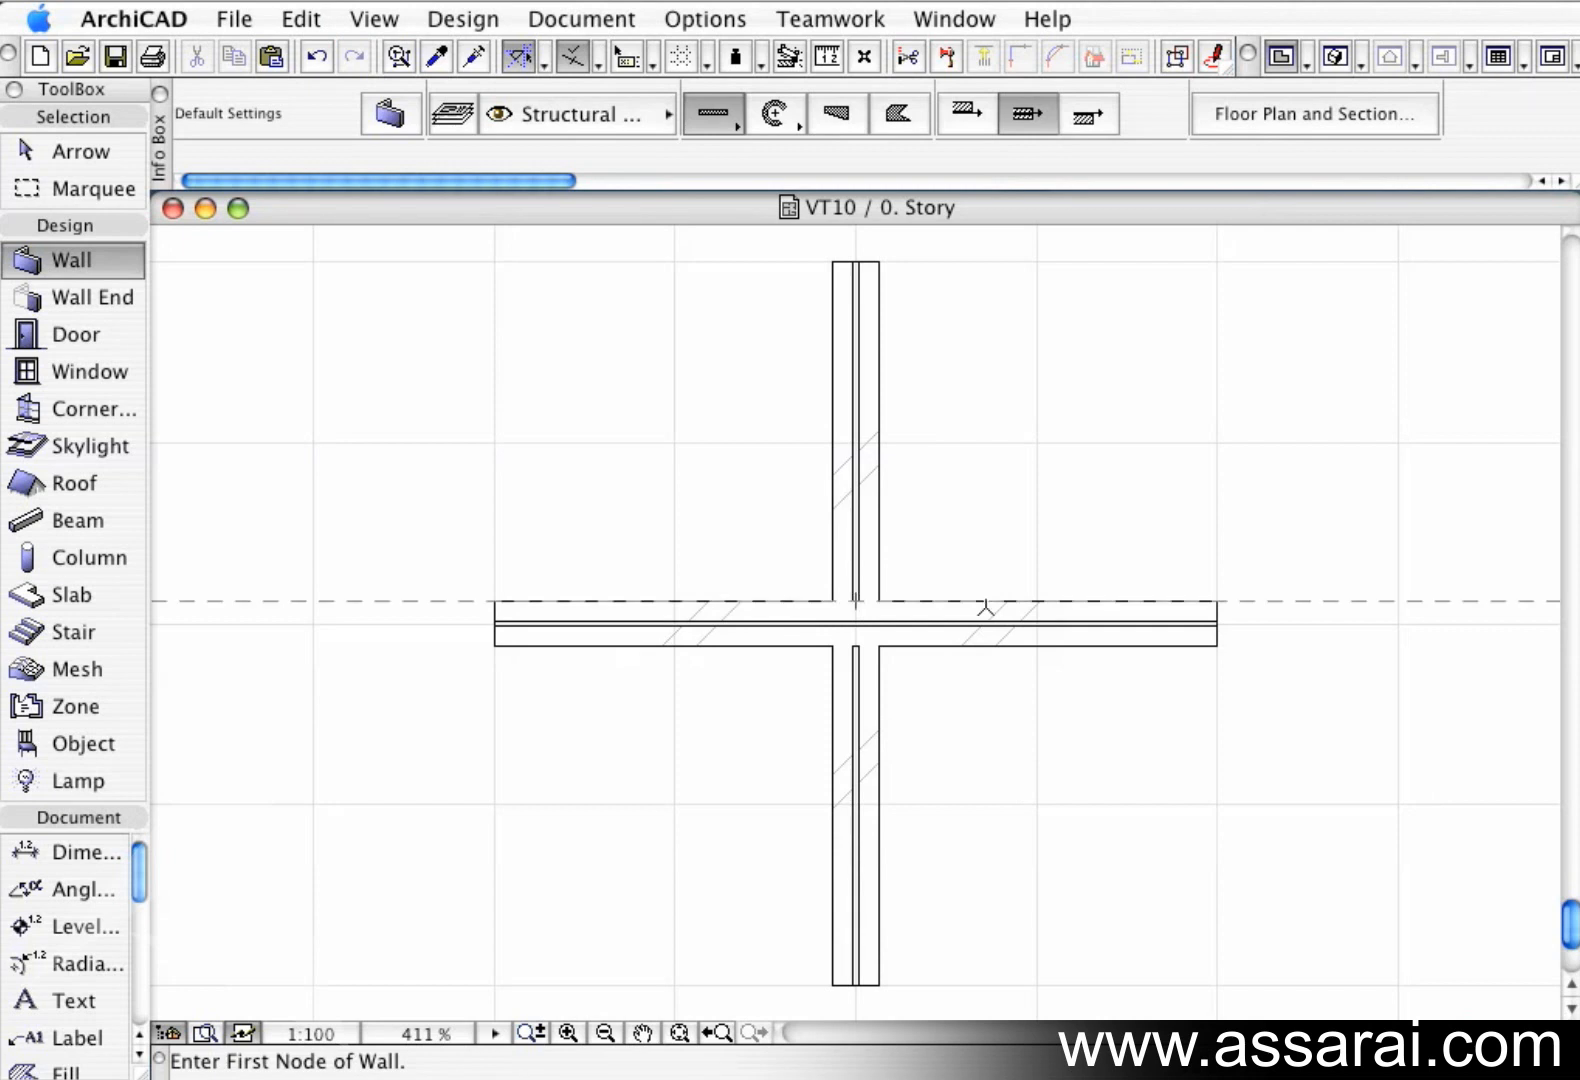
Set the vertical wall's Wall Priority to 10 and deselect it.
left_click(884, 505, "shift")
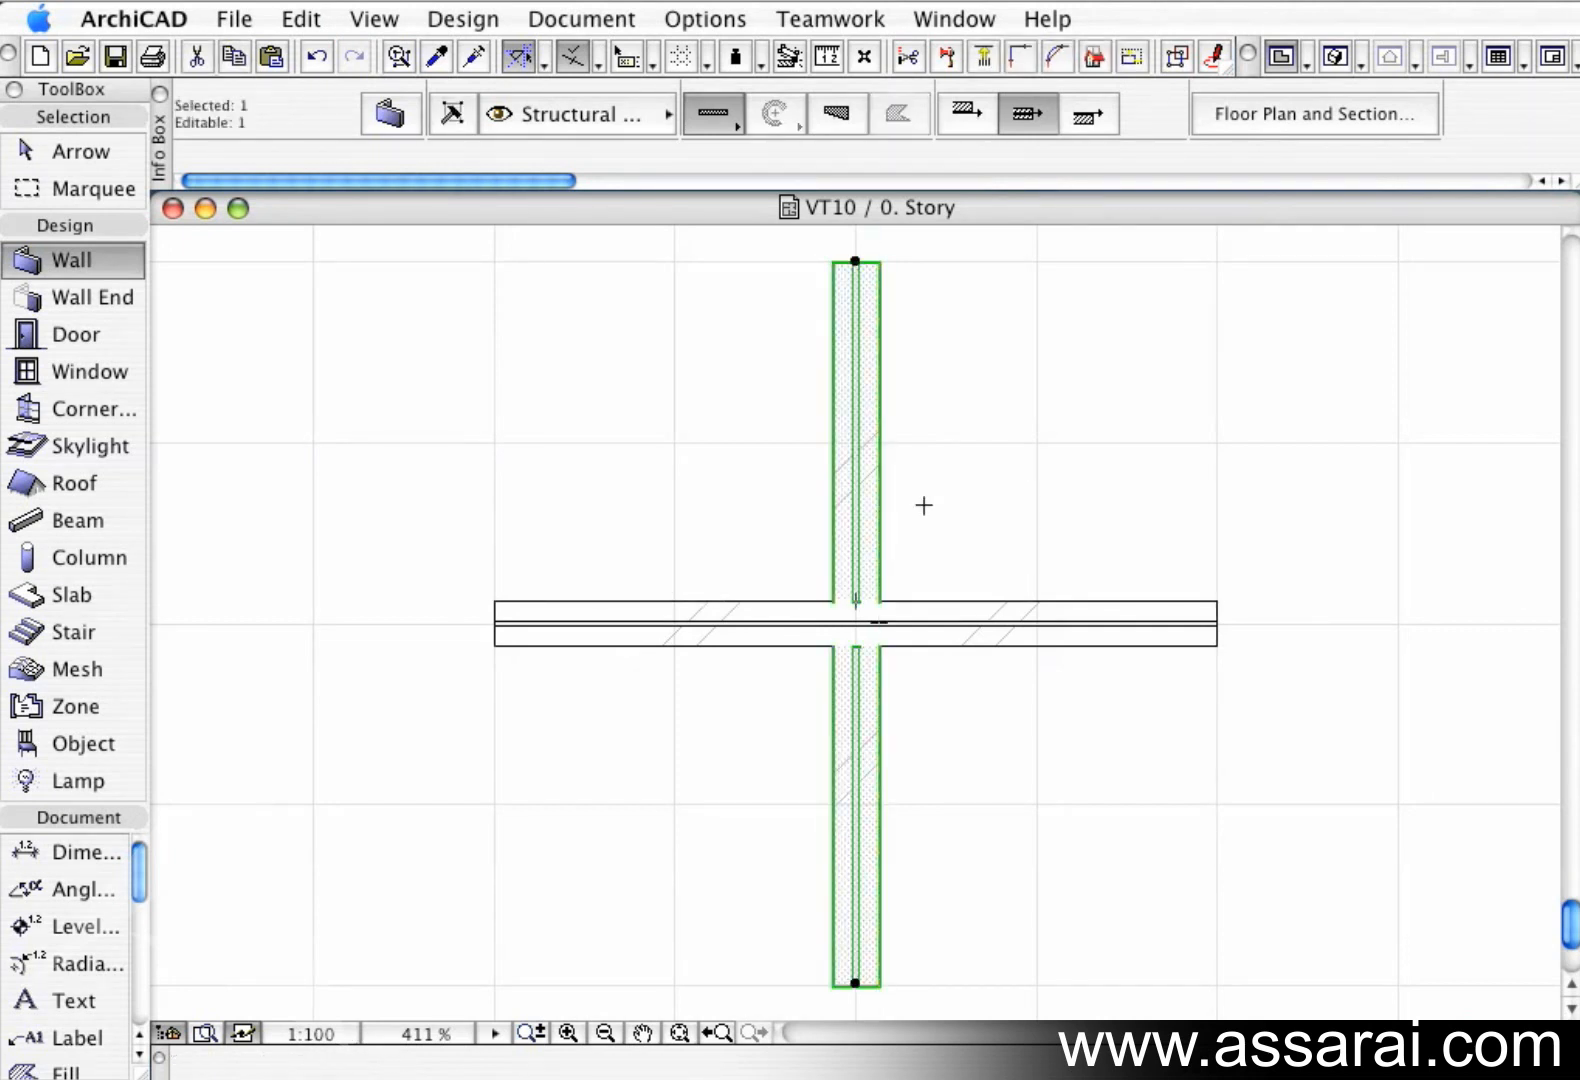
double_click(107, 265)
left_click_drag(790, 297, 631, 254)
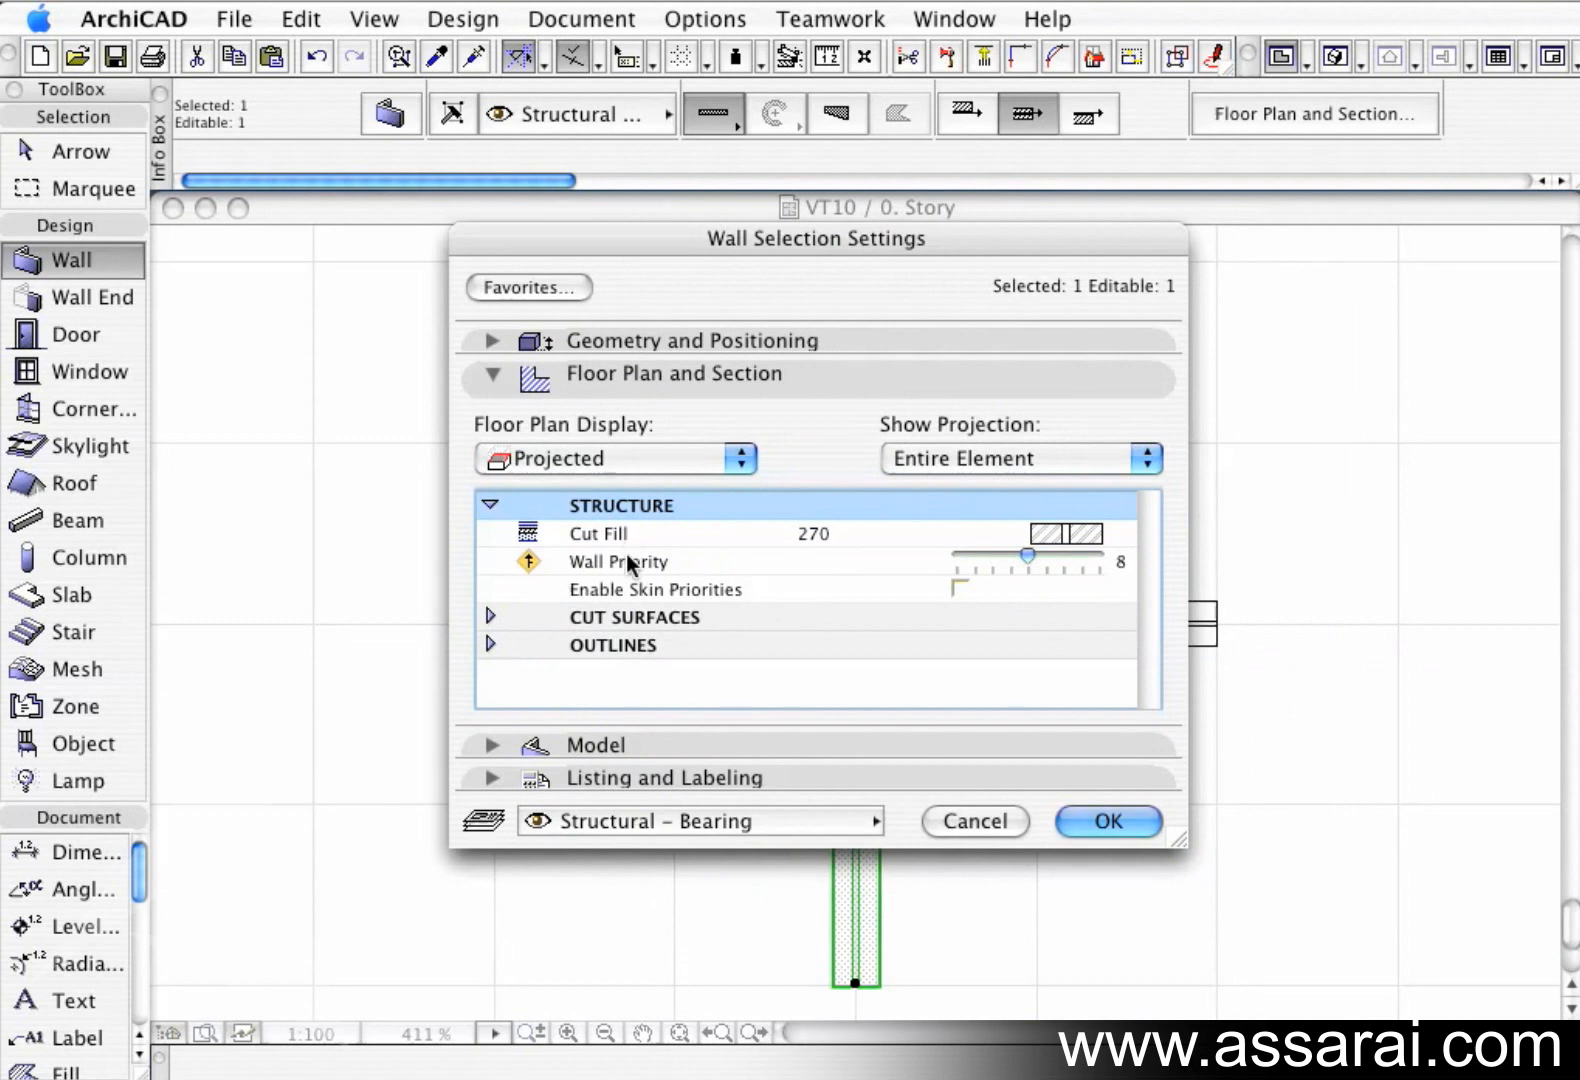
left_click(1030, 563)
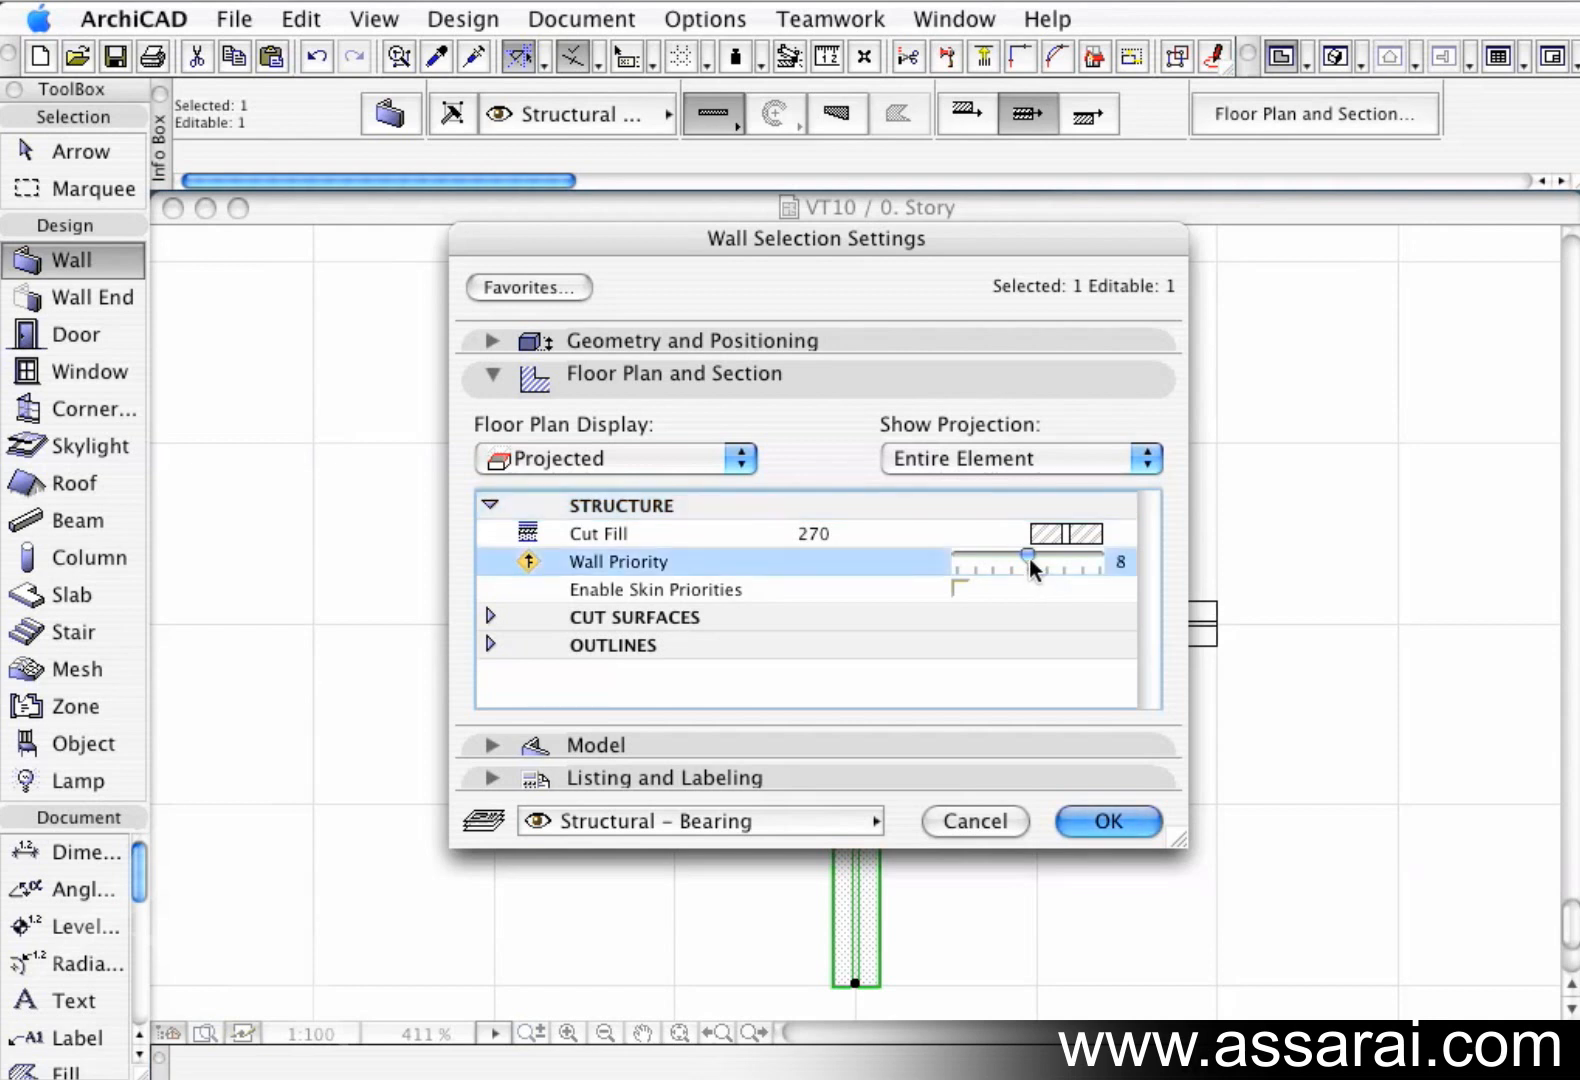
left_click(1042, 556)
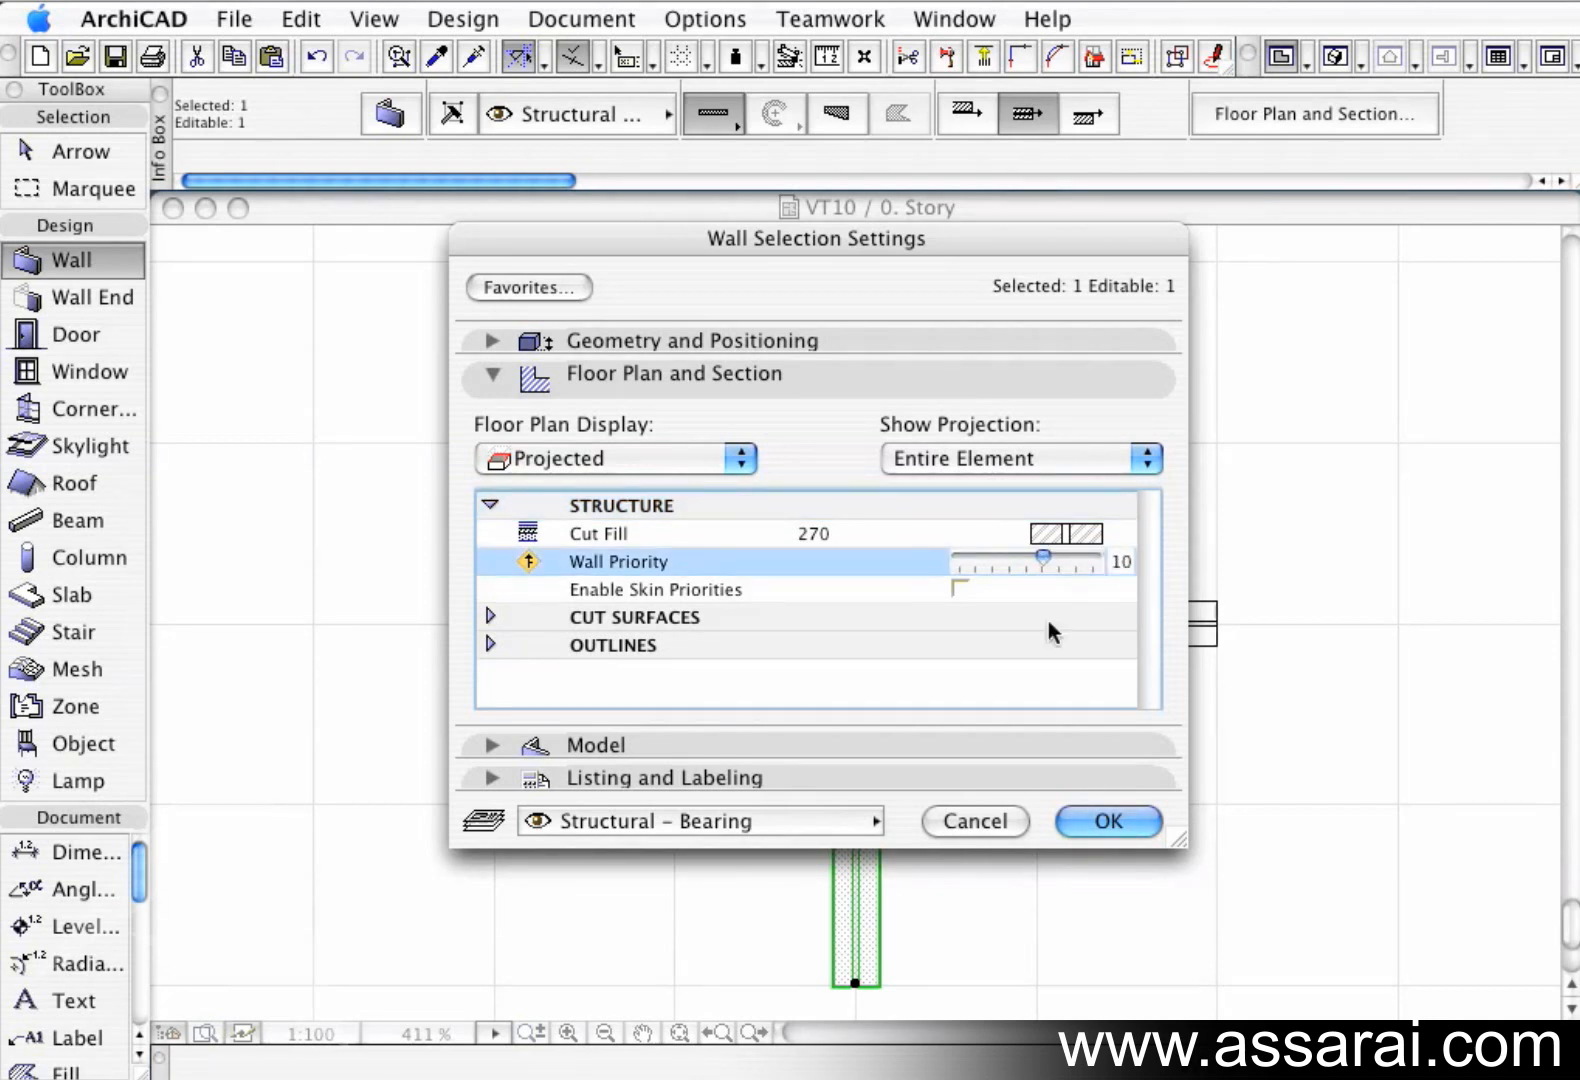
left_click(1110, 821)
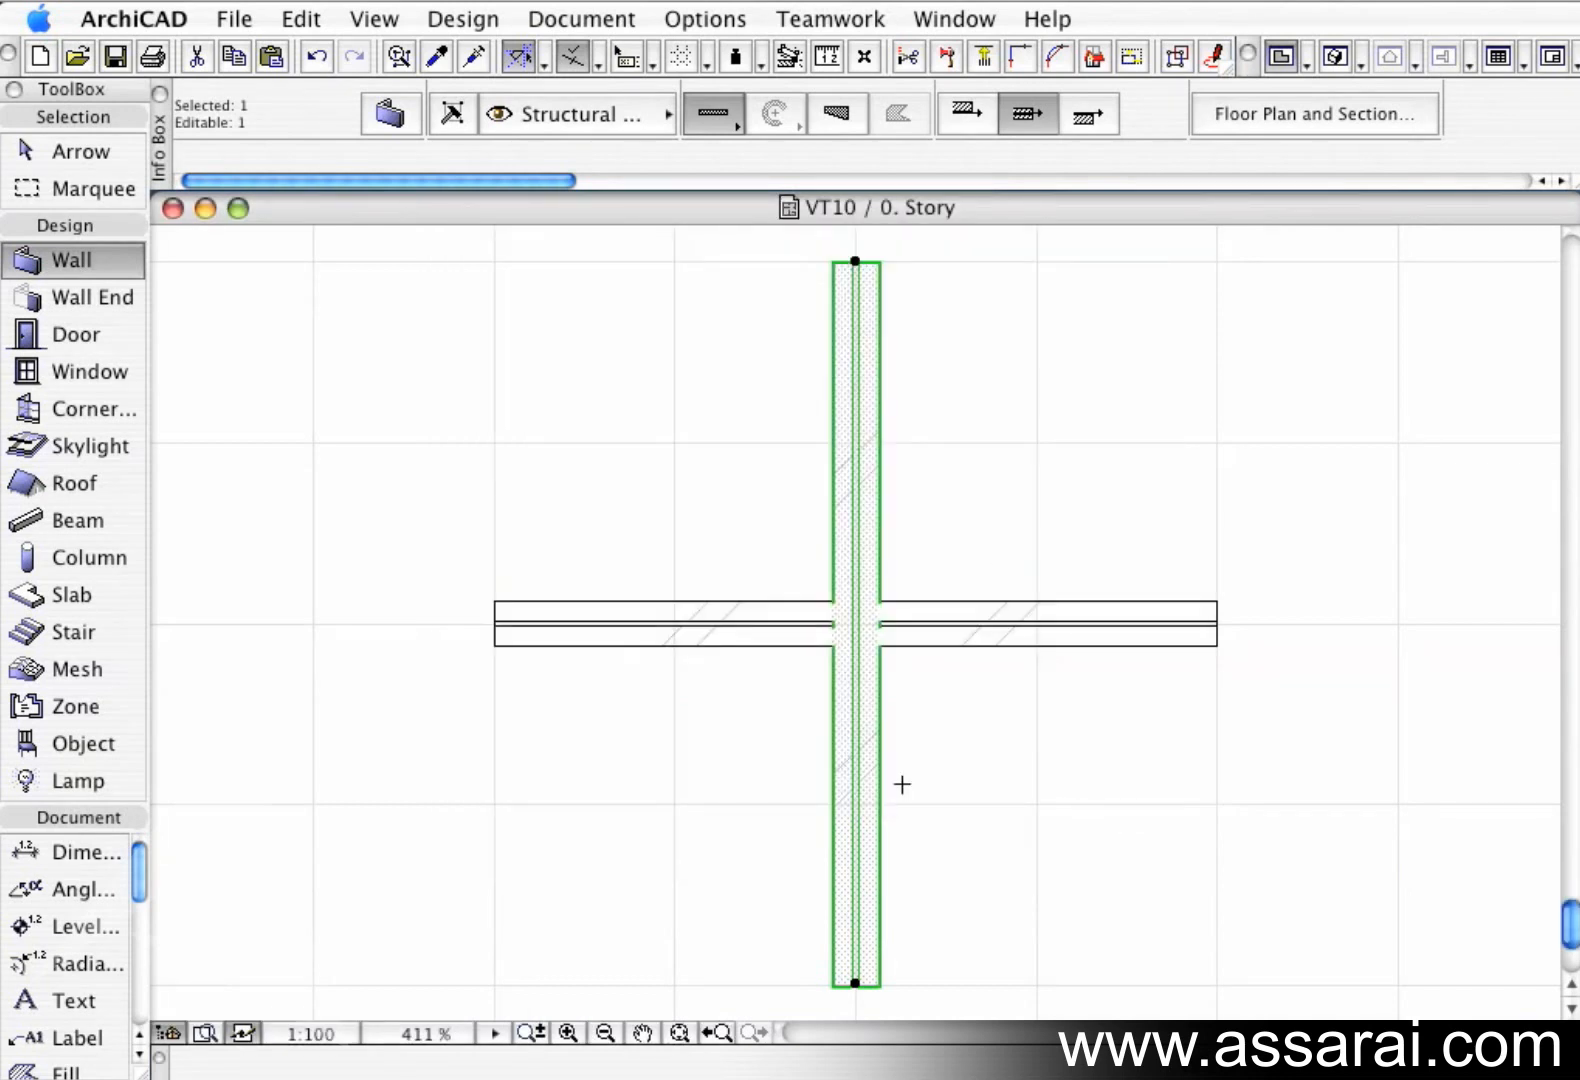
key("Escape")
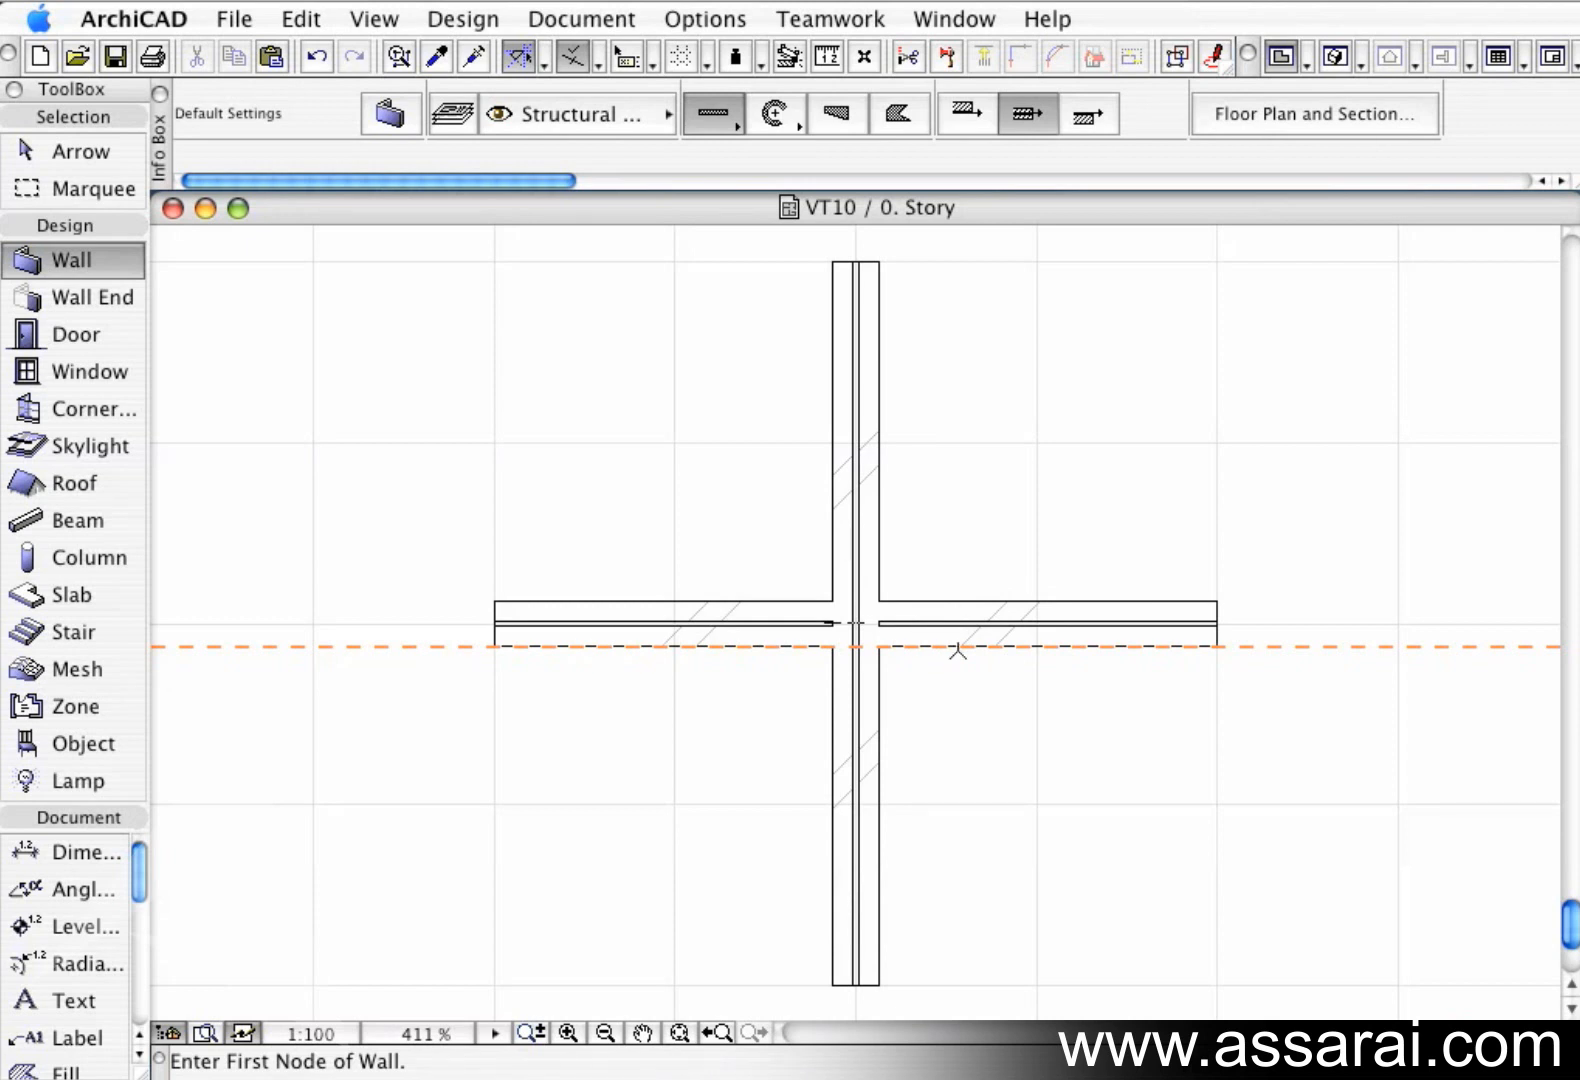
In the 270 composite structure, set the skin priority of the middle Empty Fill layer to 10.
left_click(718, 19)
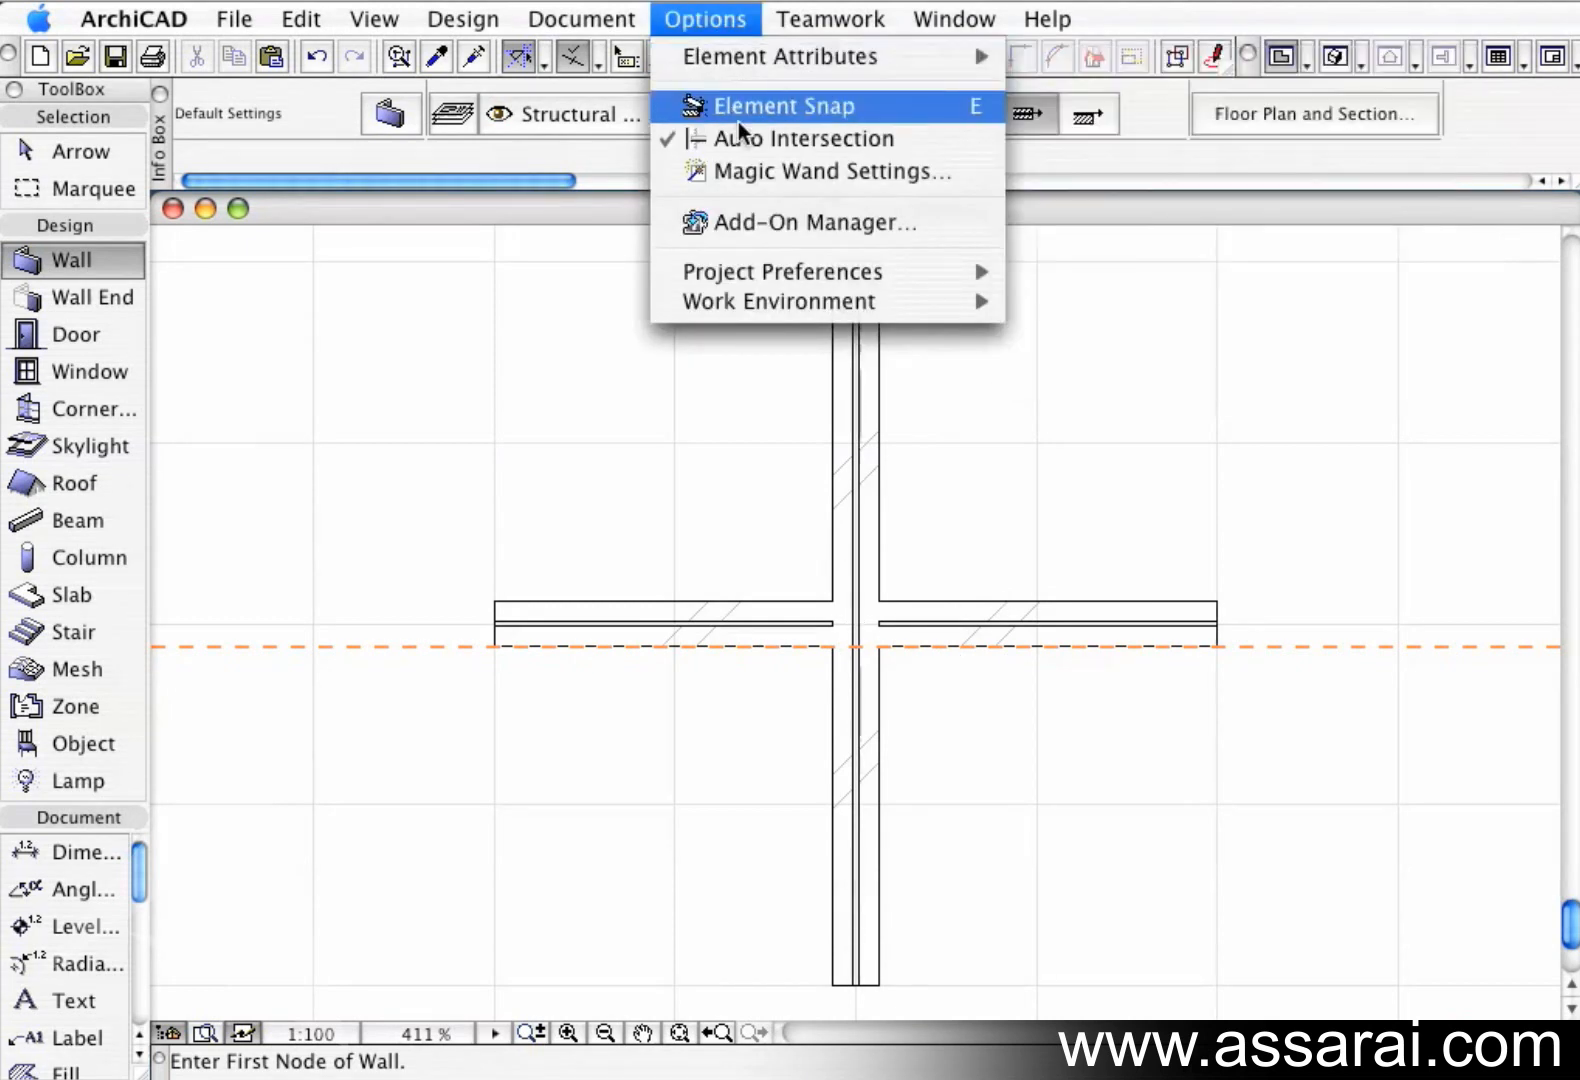
mouse_move(755, 52)
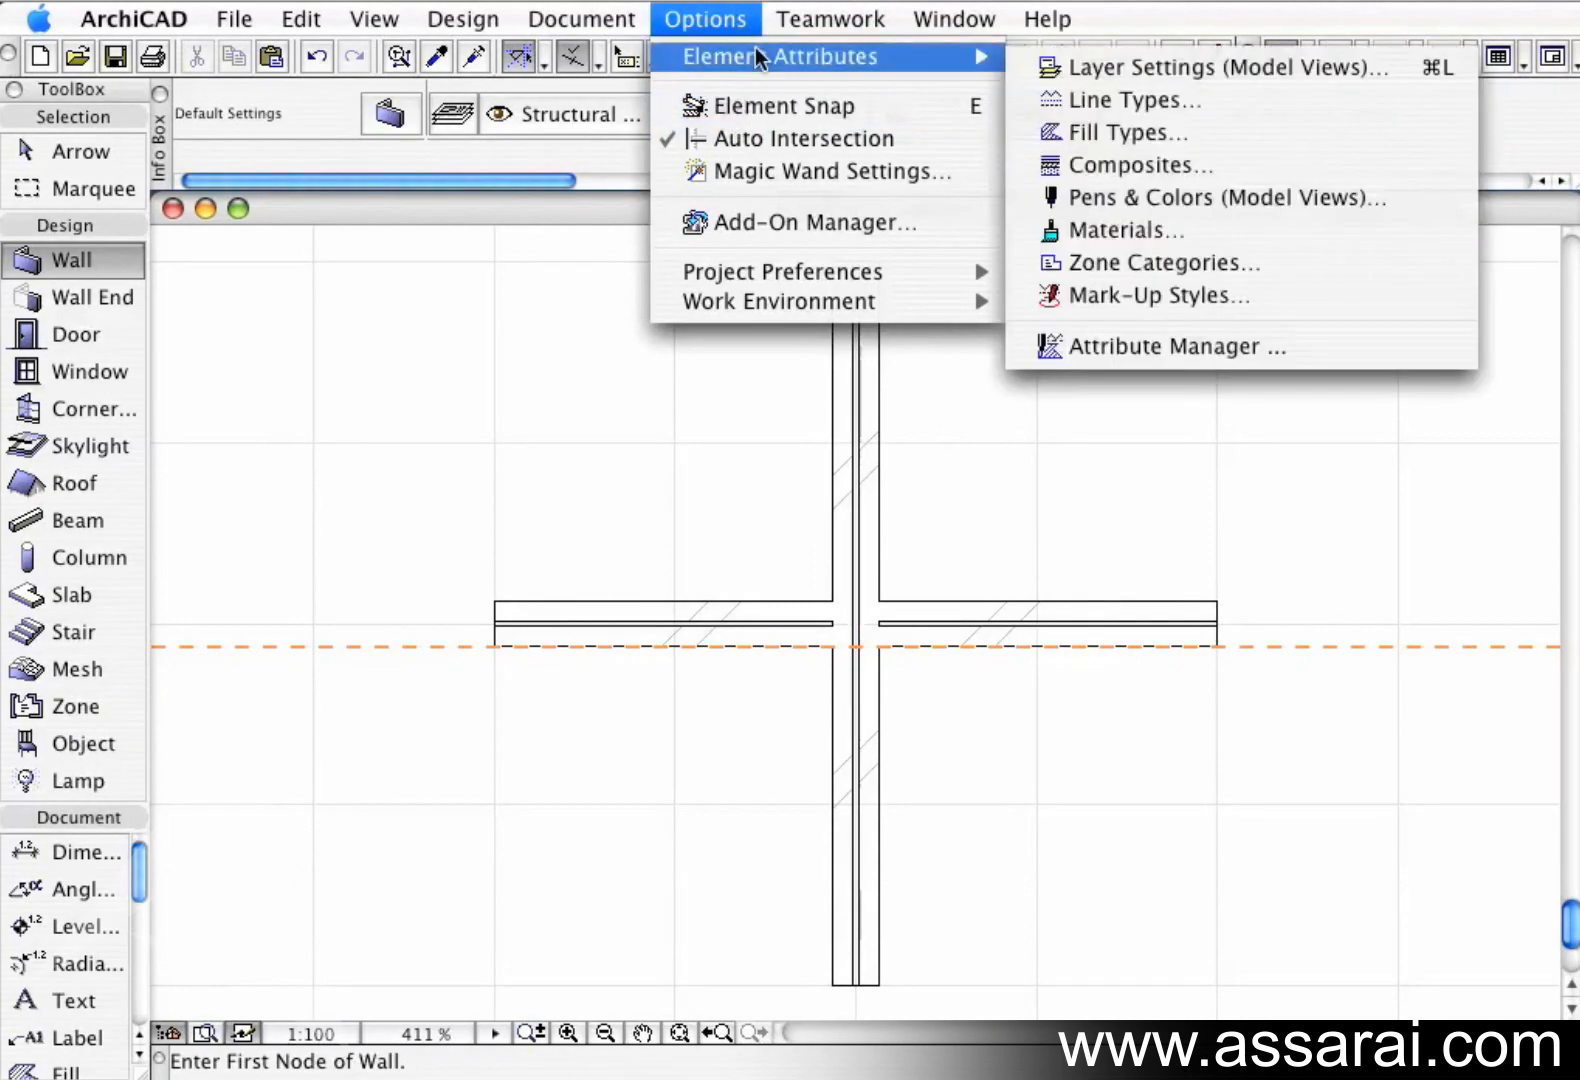
left_click(1110, 165)
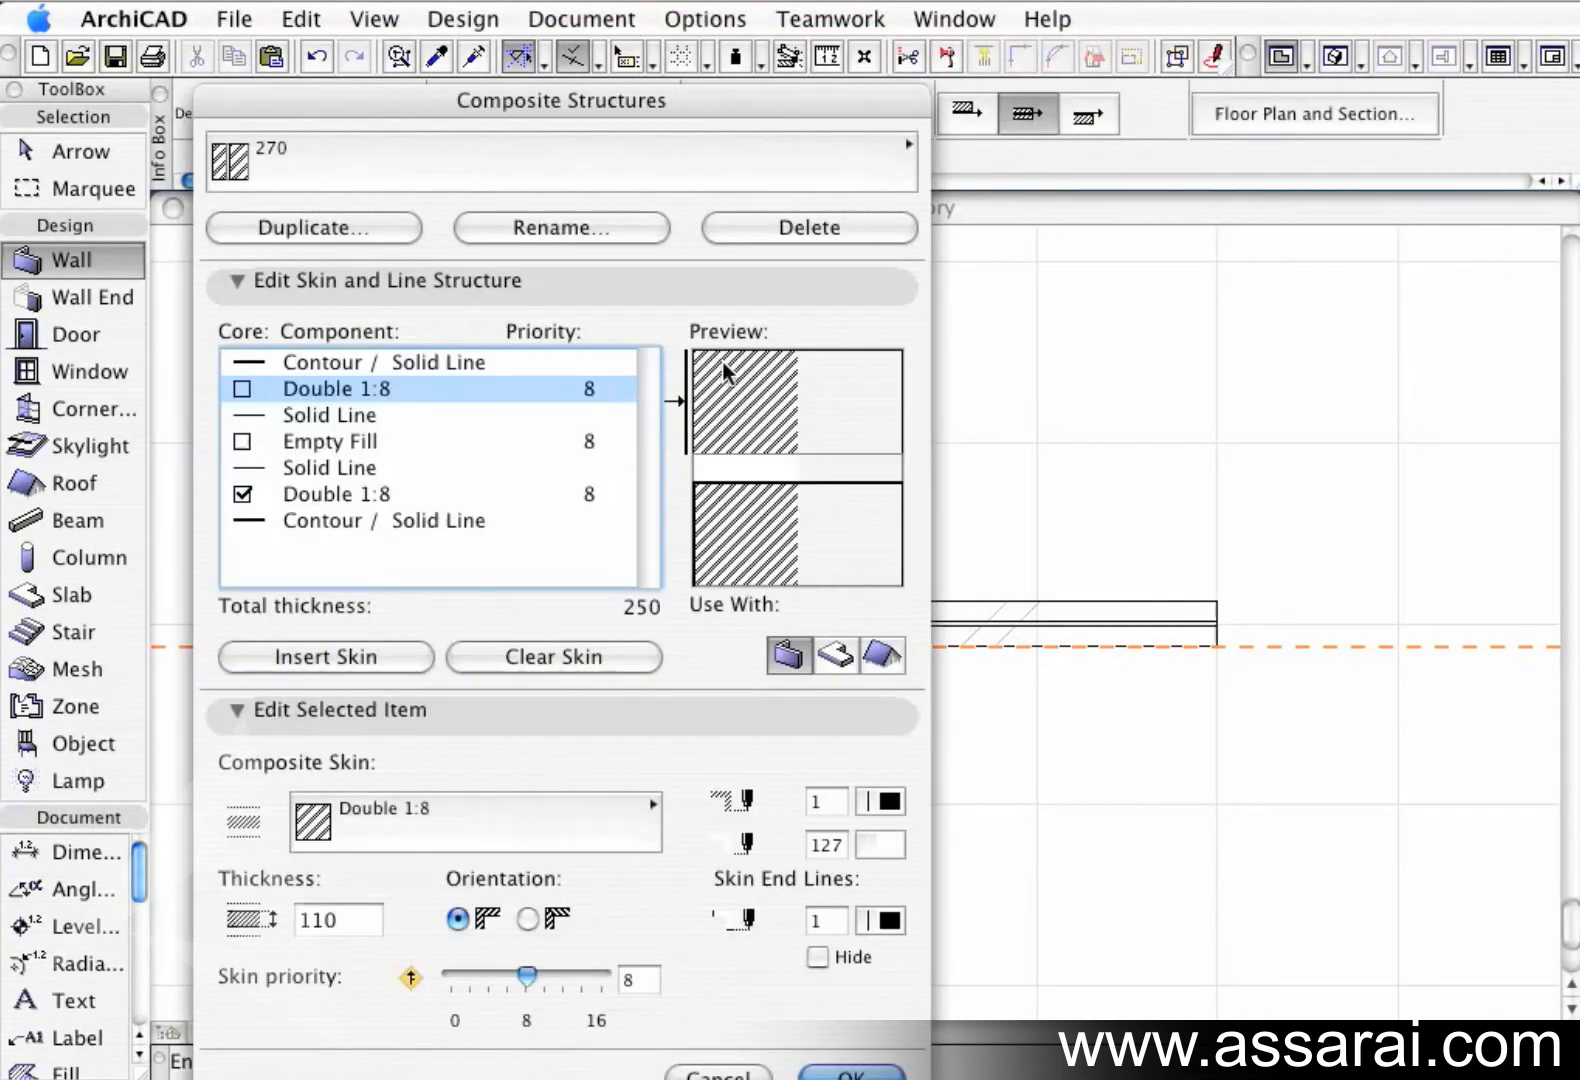
left_click(725, 462)
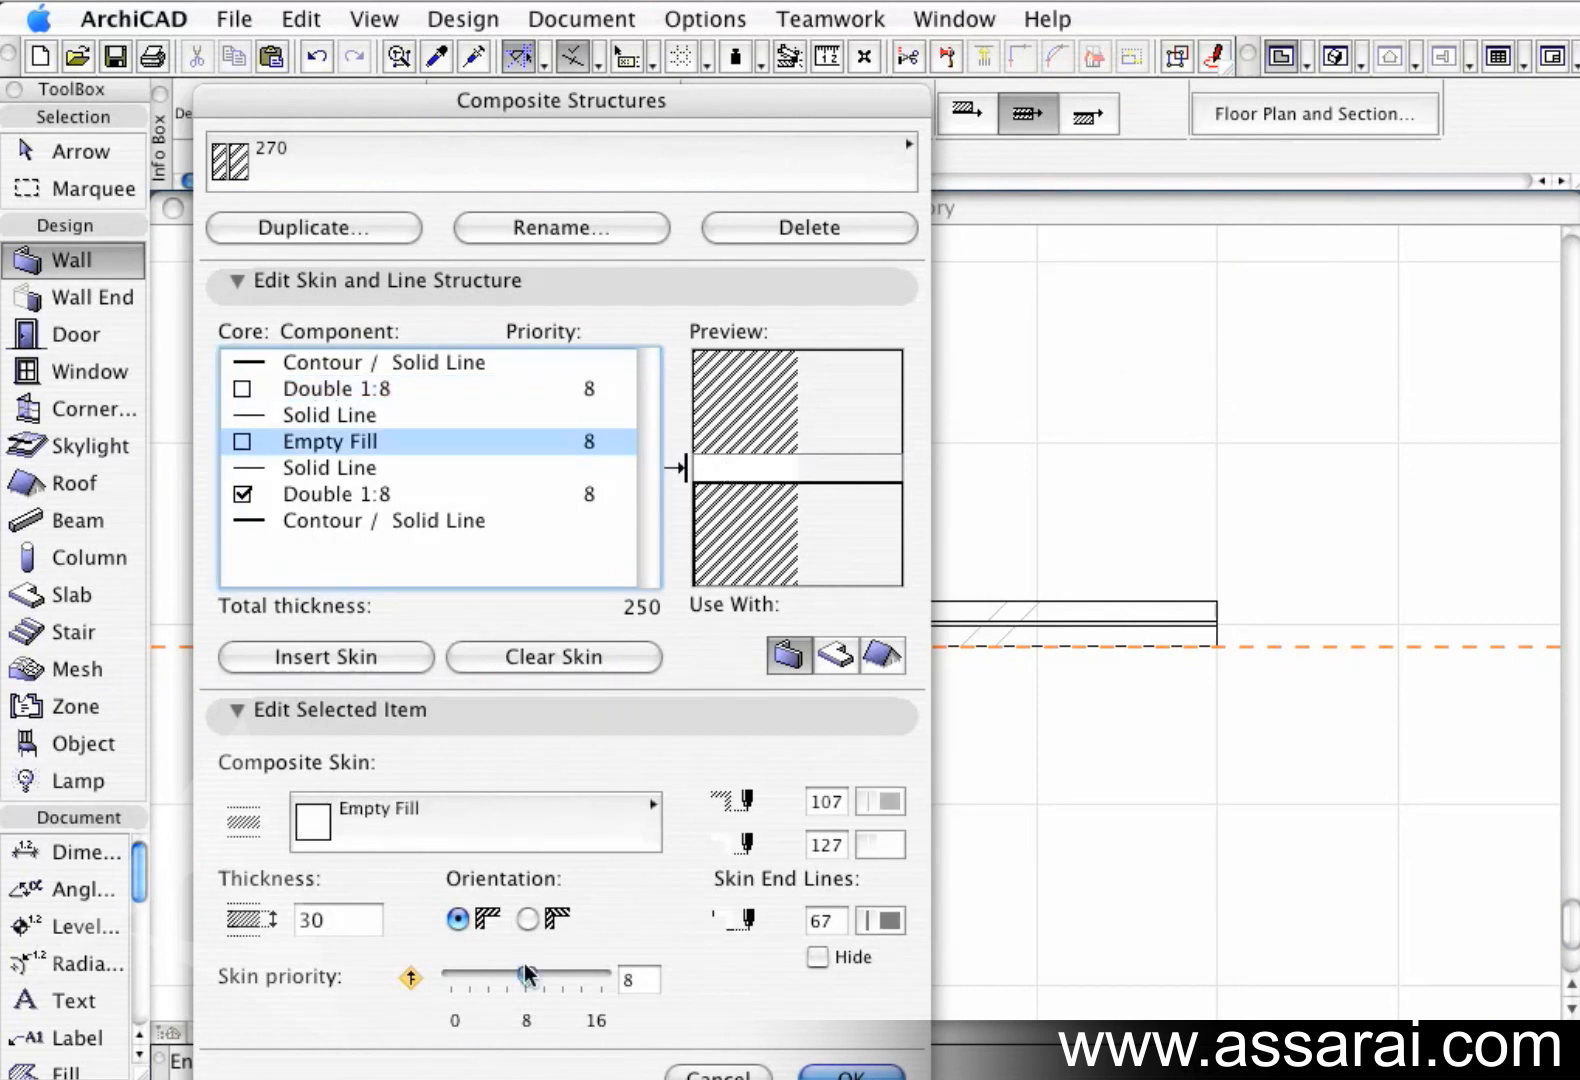
left_click_drag(536, 978, 547, 975)
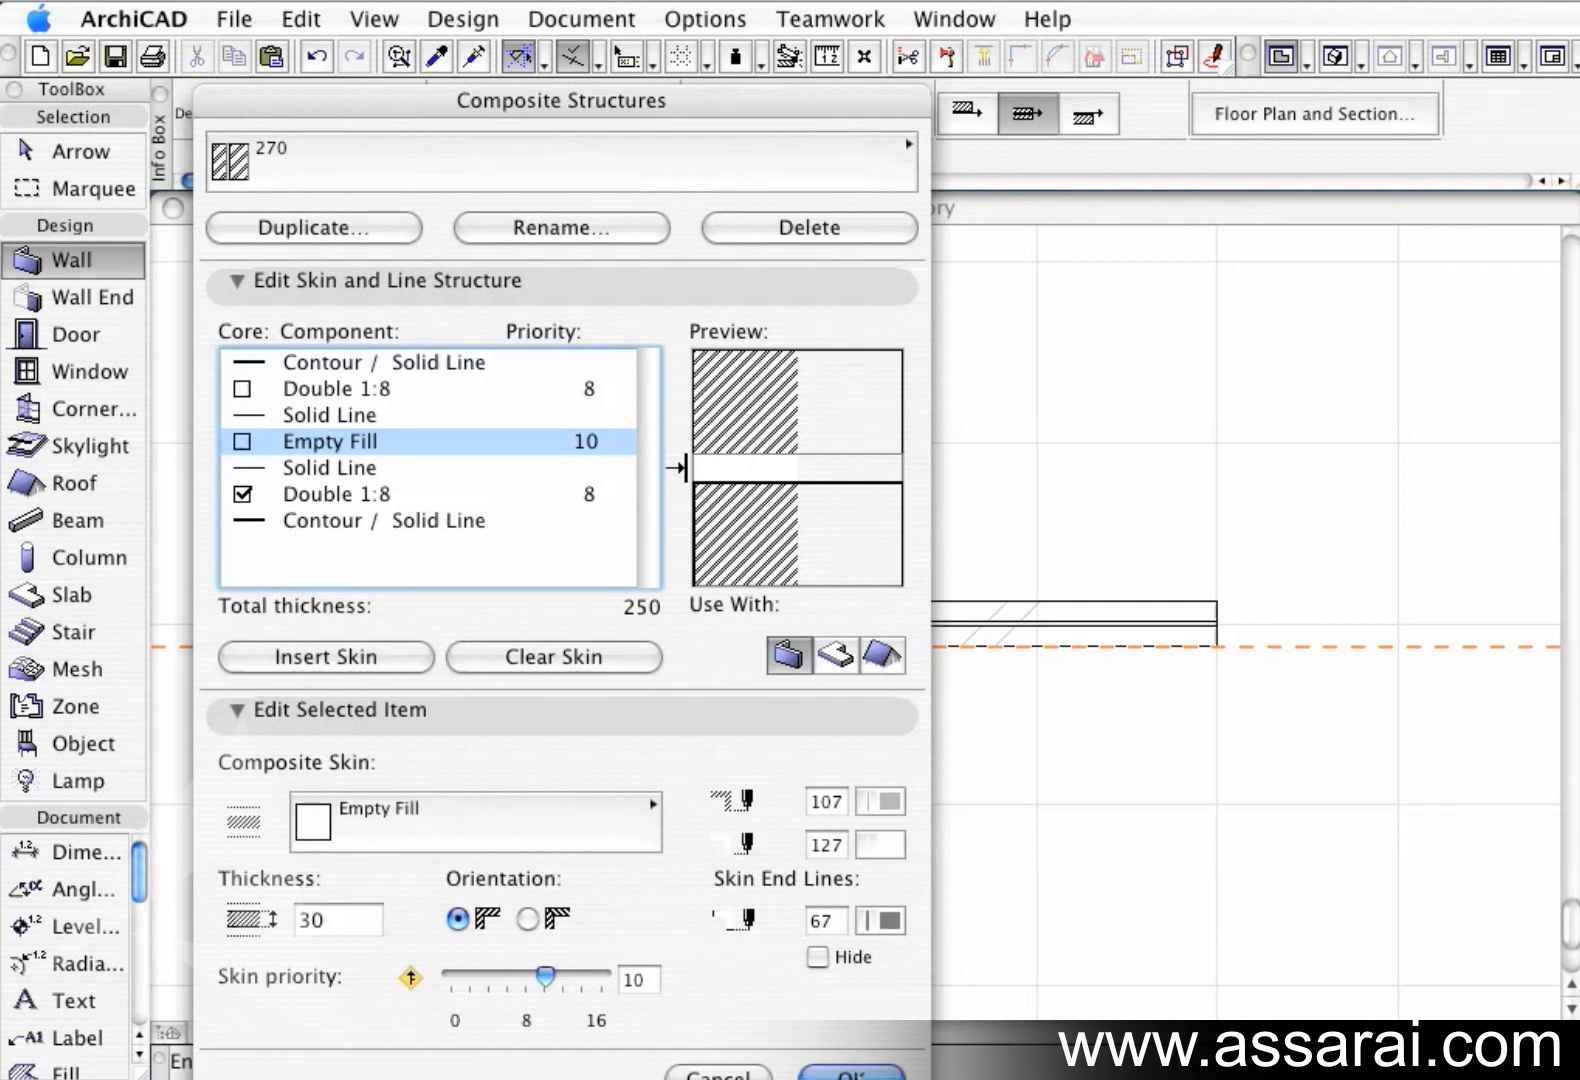
left_click(858, 1074)
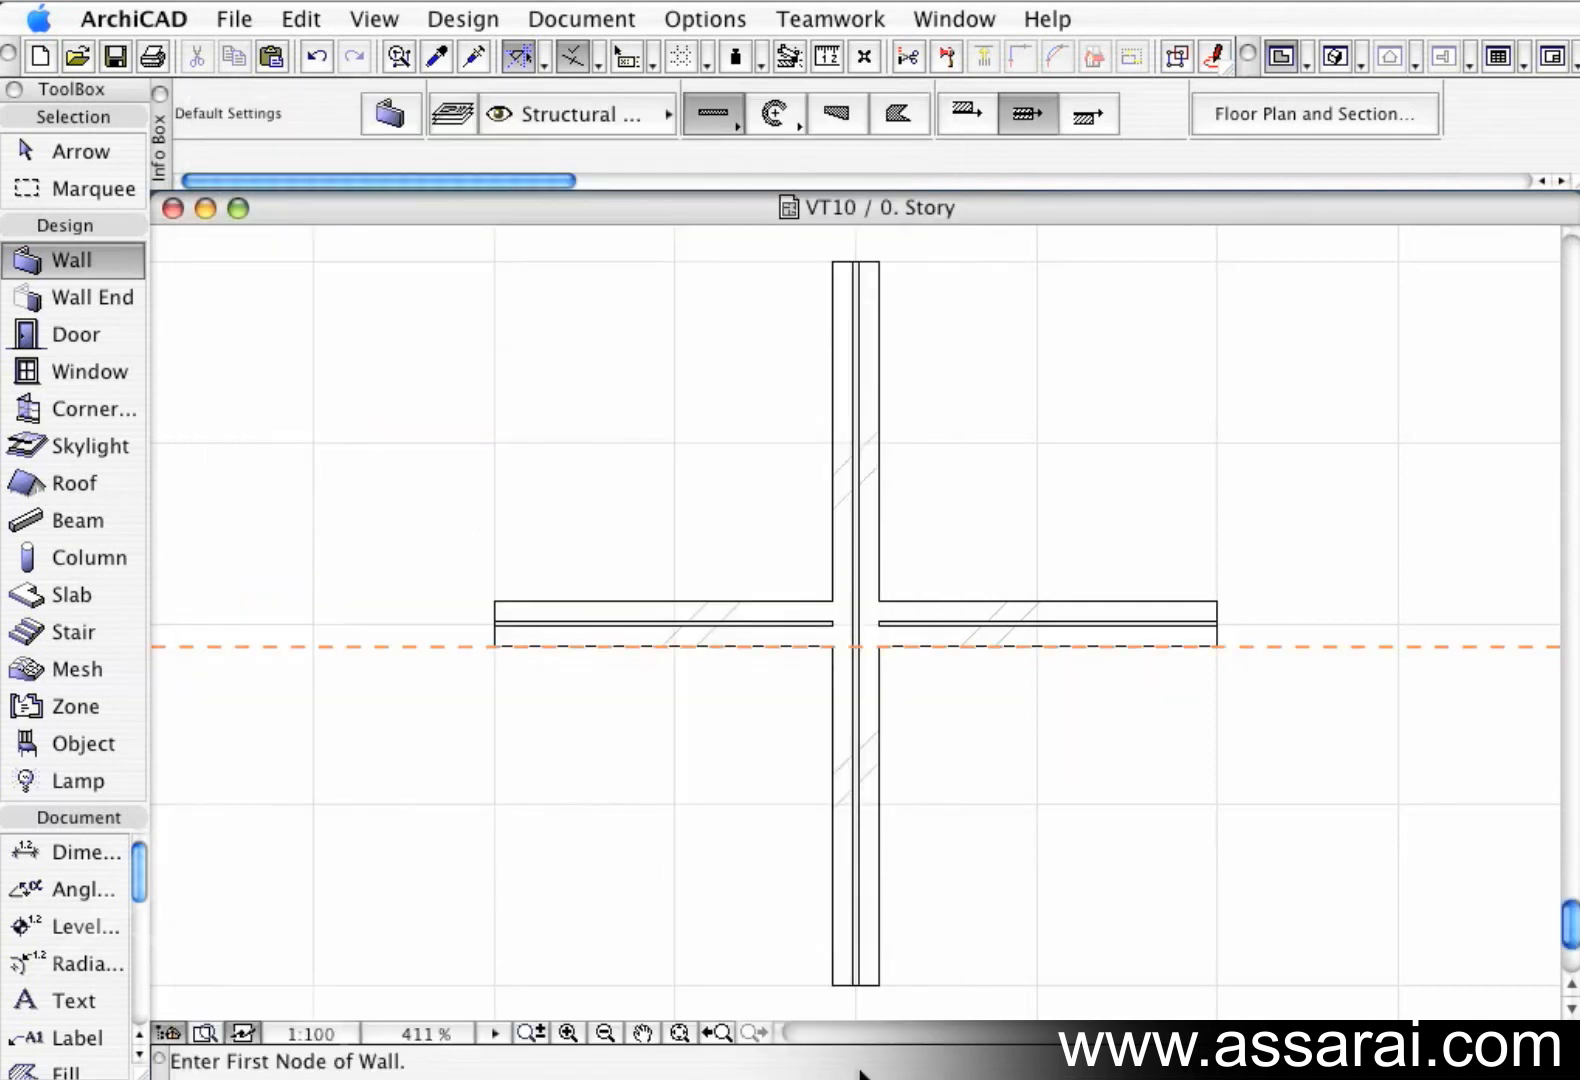
Enable skin priorities for both crossing walls together and clear the selection.
left_click(873, 520)
left_click(990, 627)
left_click(995, 630, "shift")
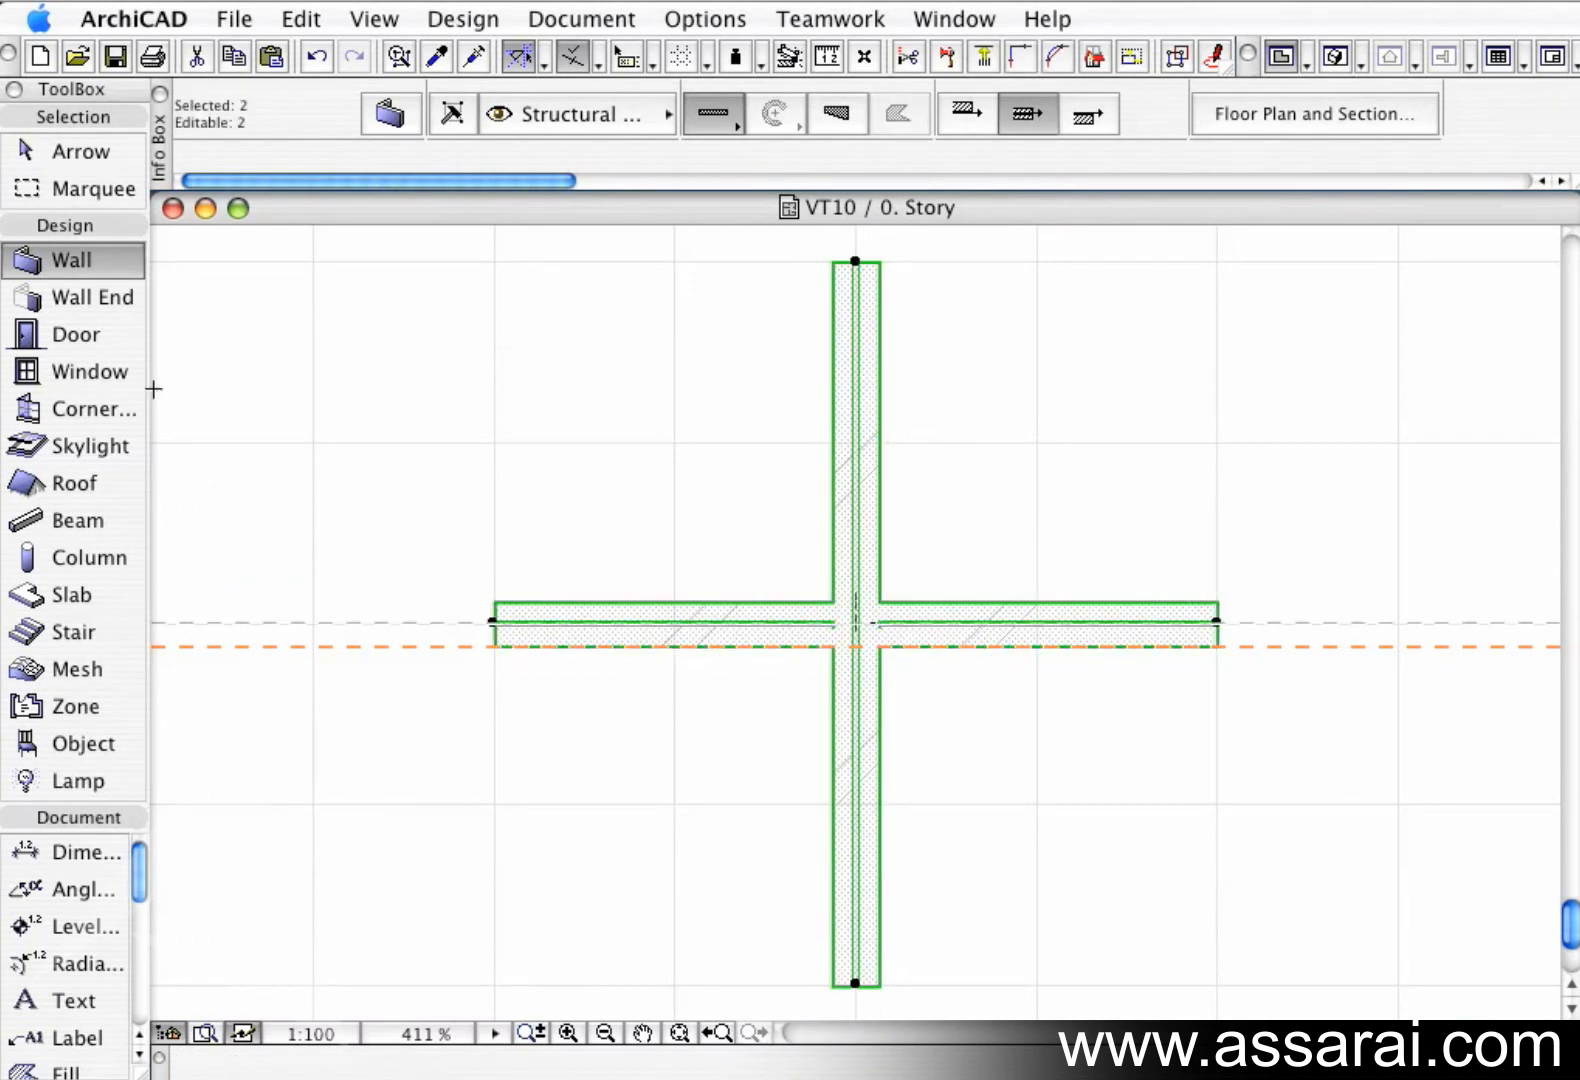
double_click(100, 260)
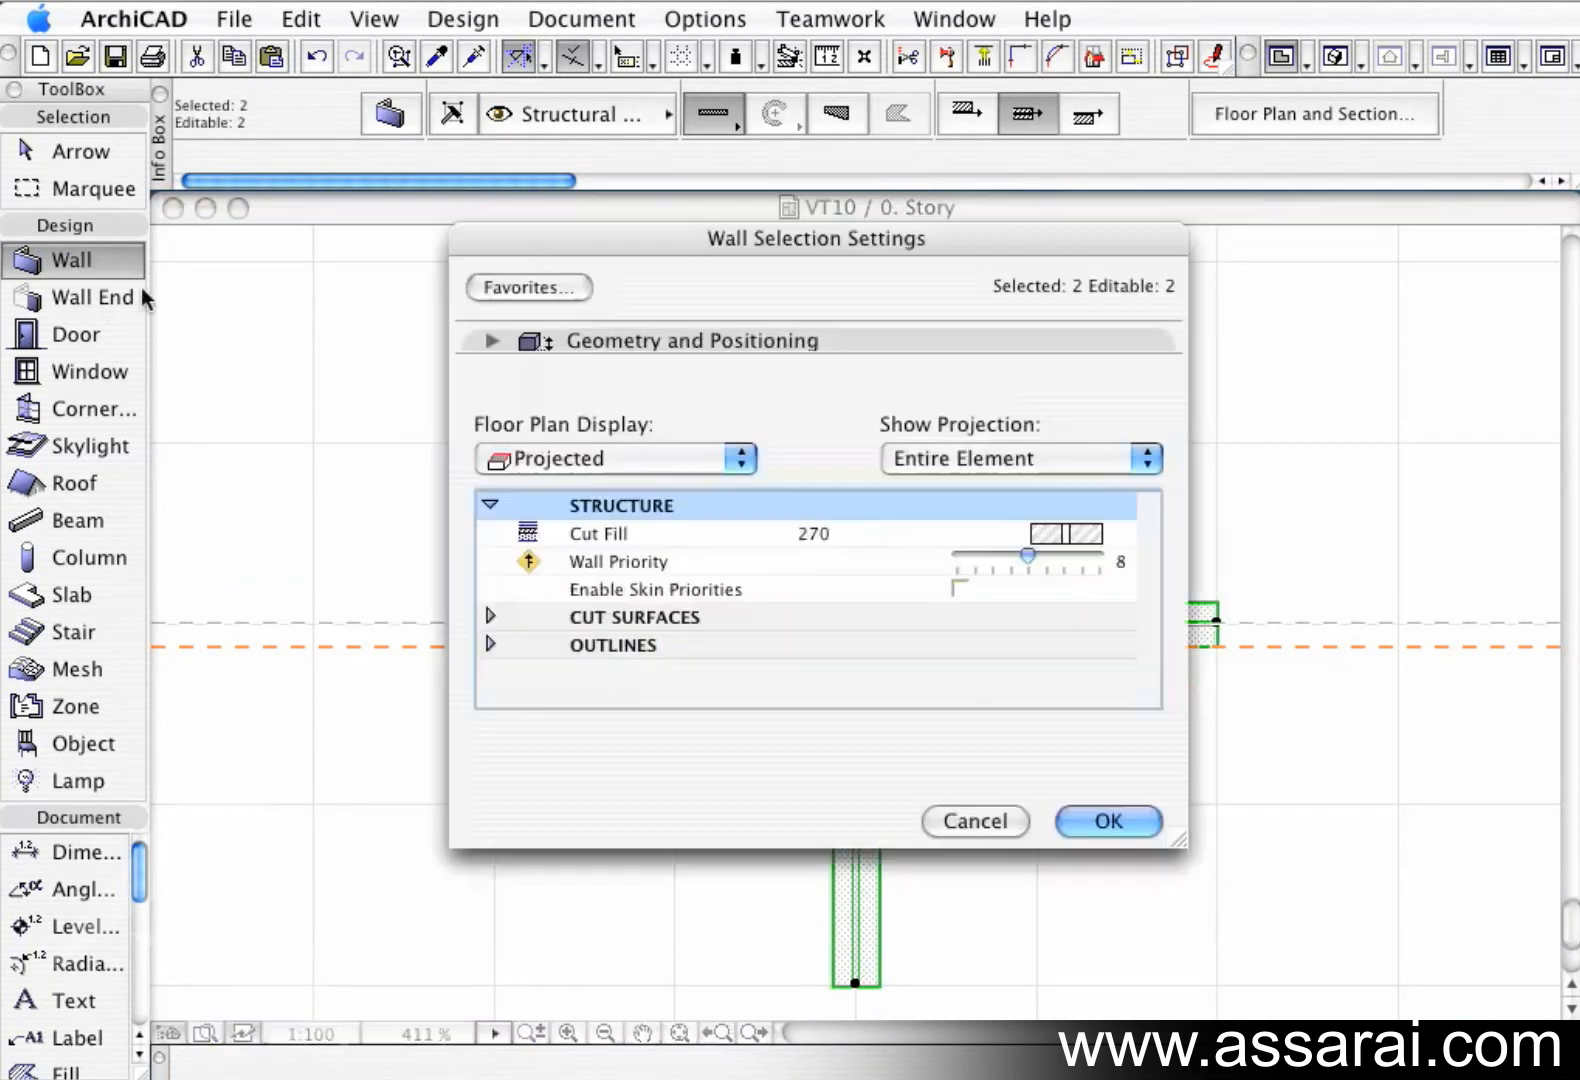
left_click(955, 589)
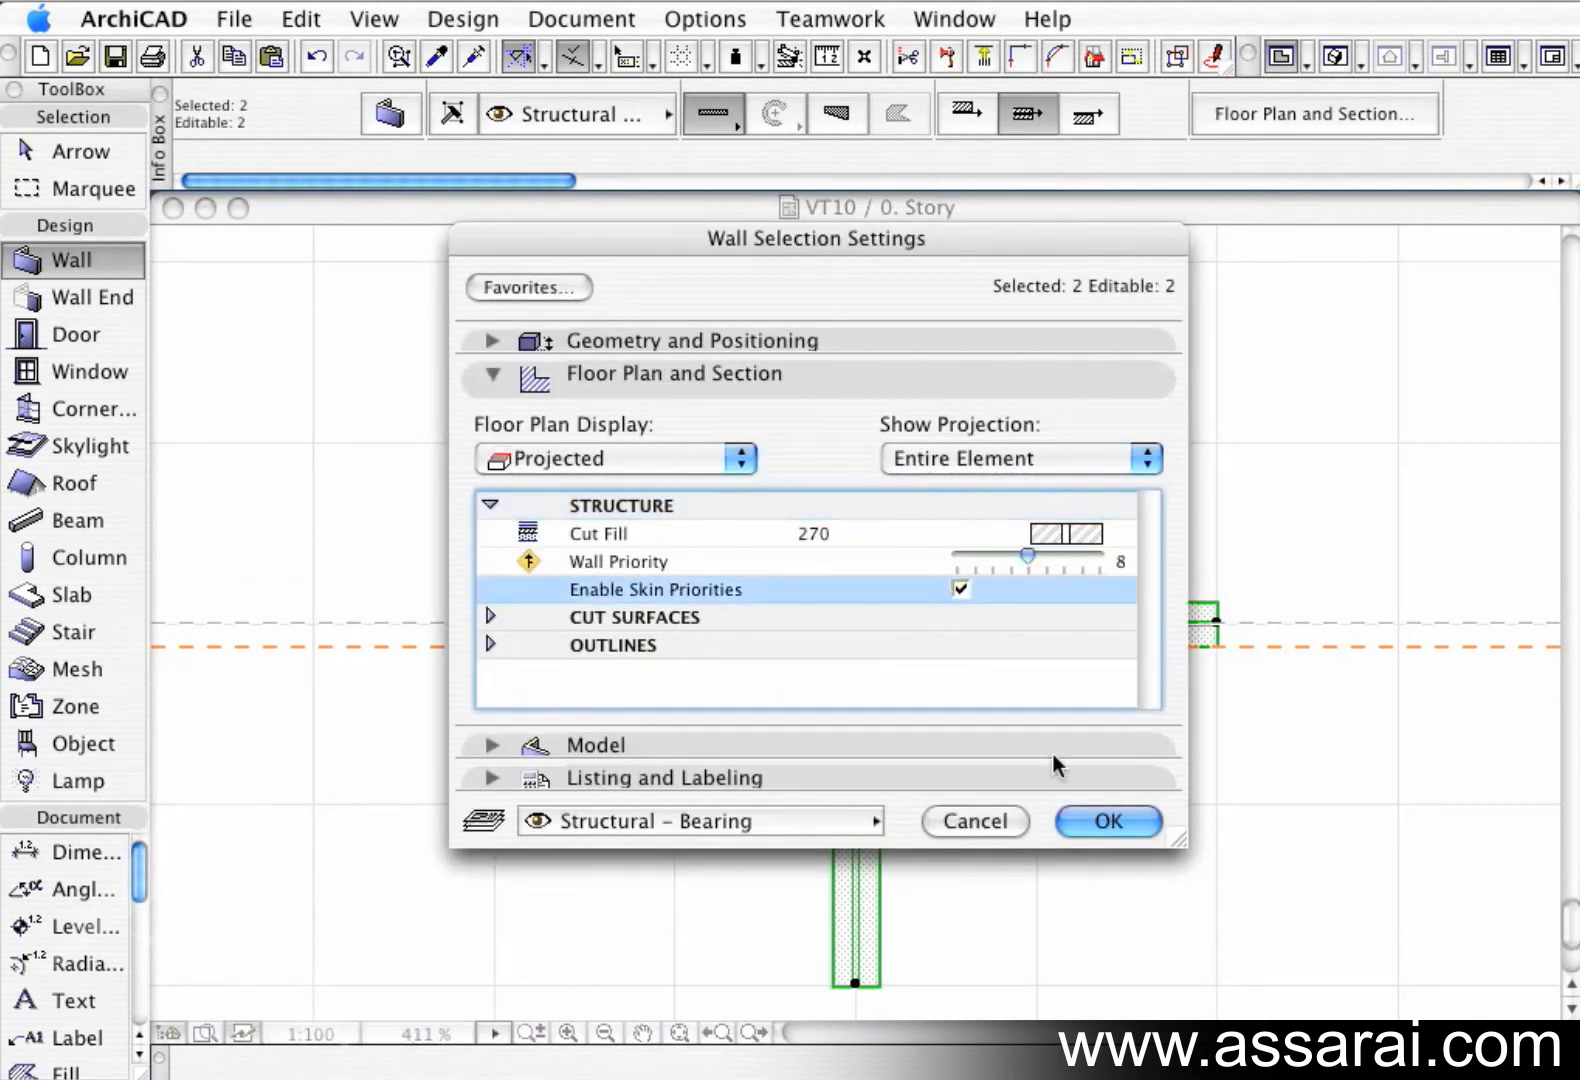
left_click(1115, 817)
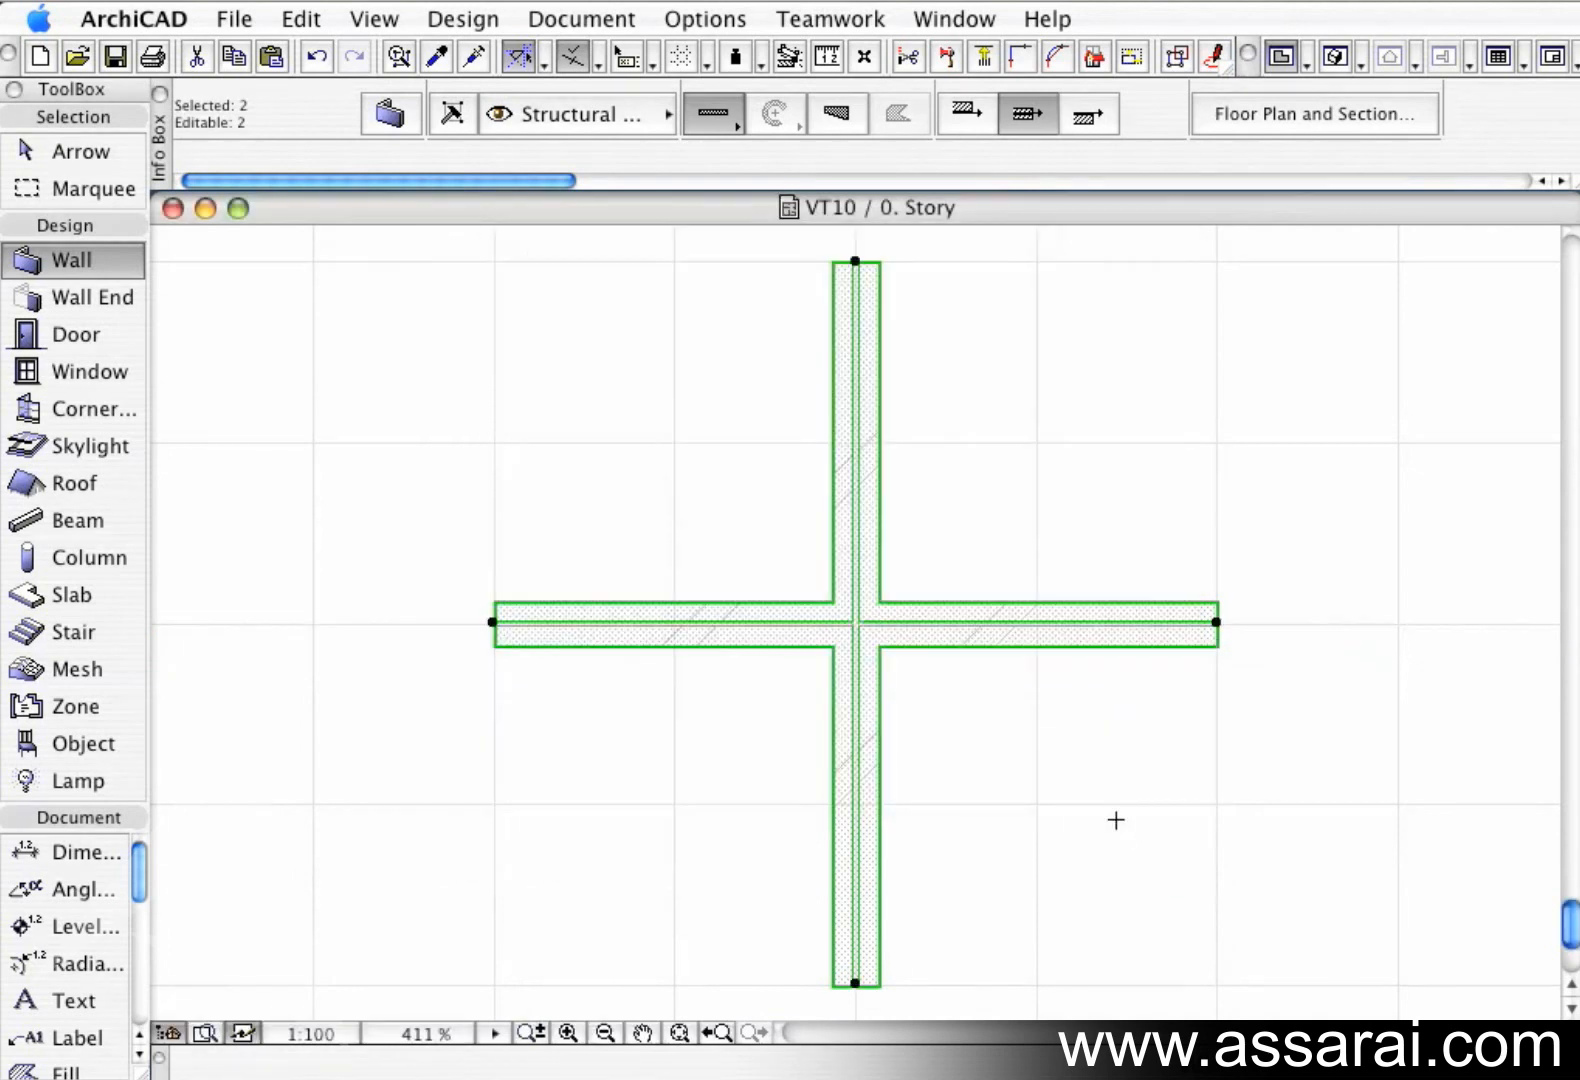
key("Escape")
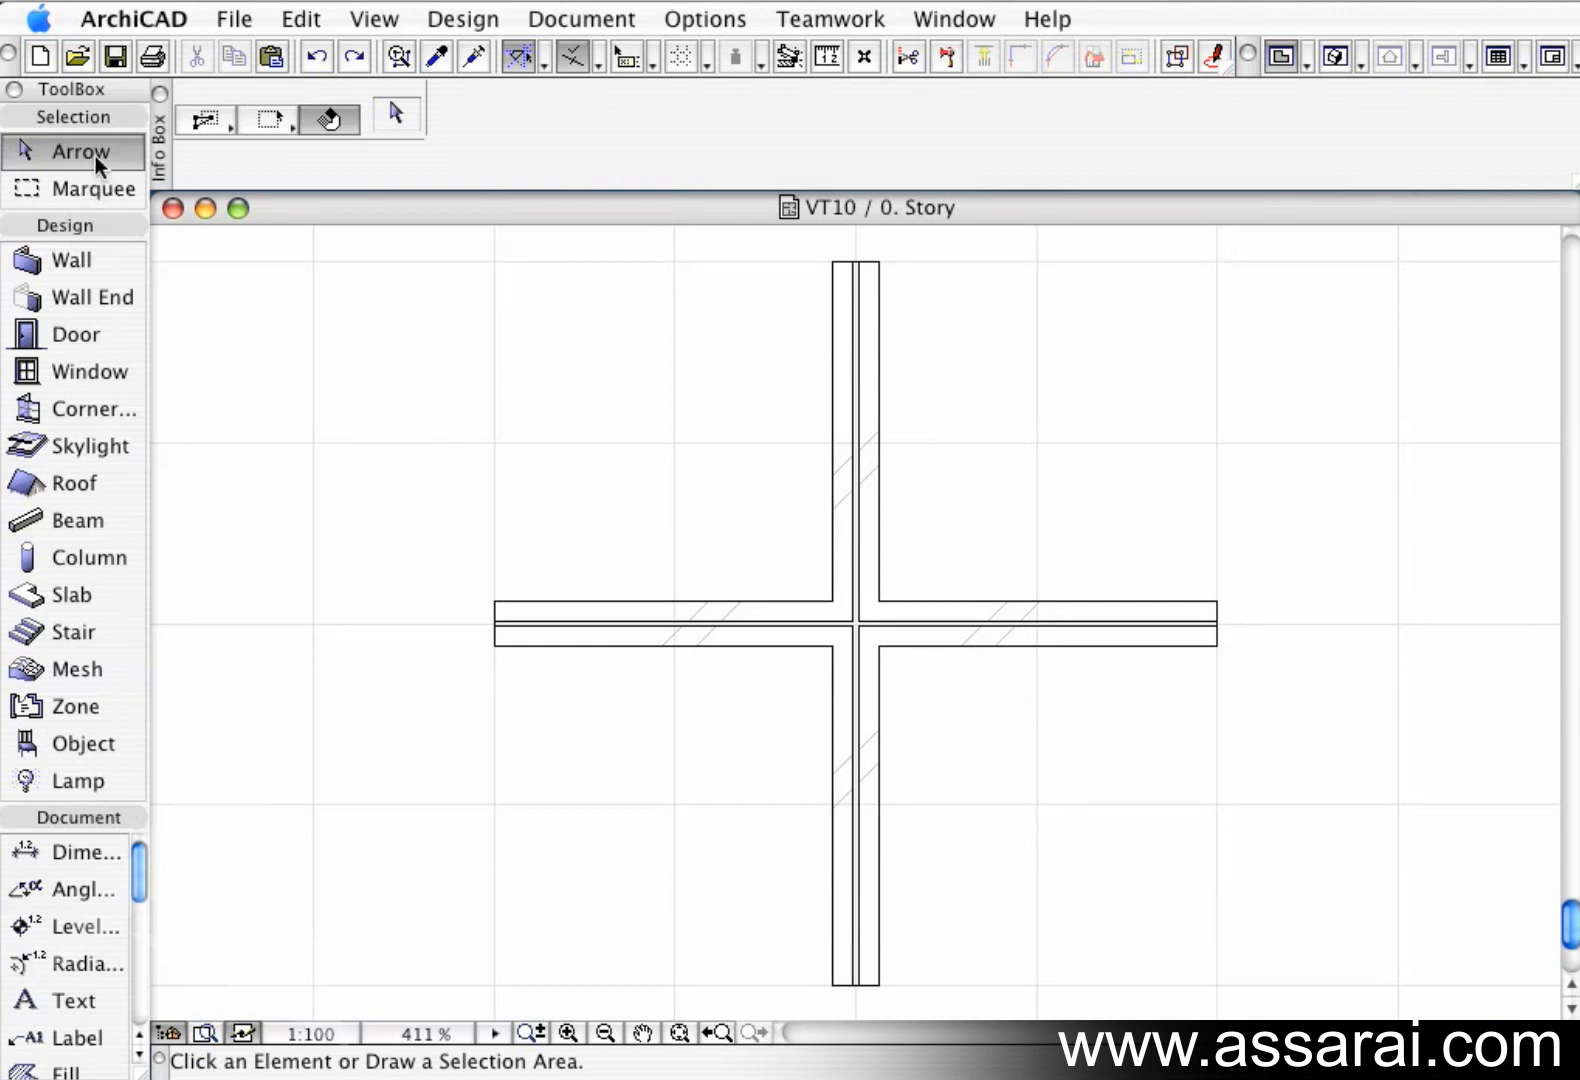
Delete both crossing walls from the floor plan.
left_click(571, 400)
left_click(1016, 765)
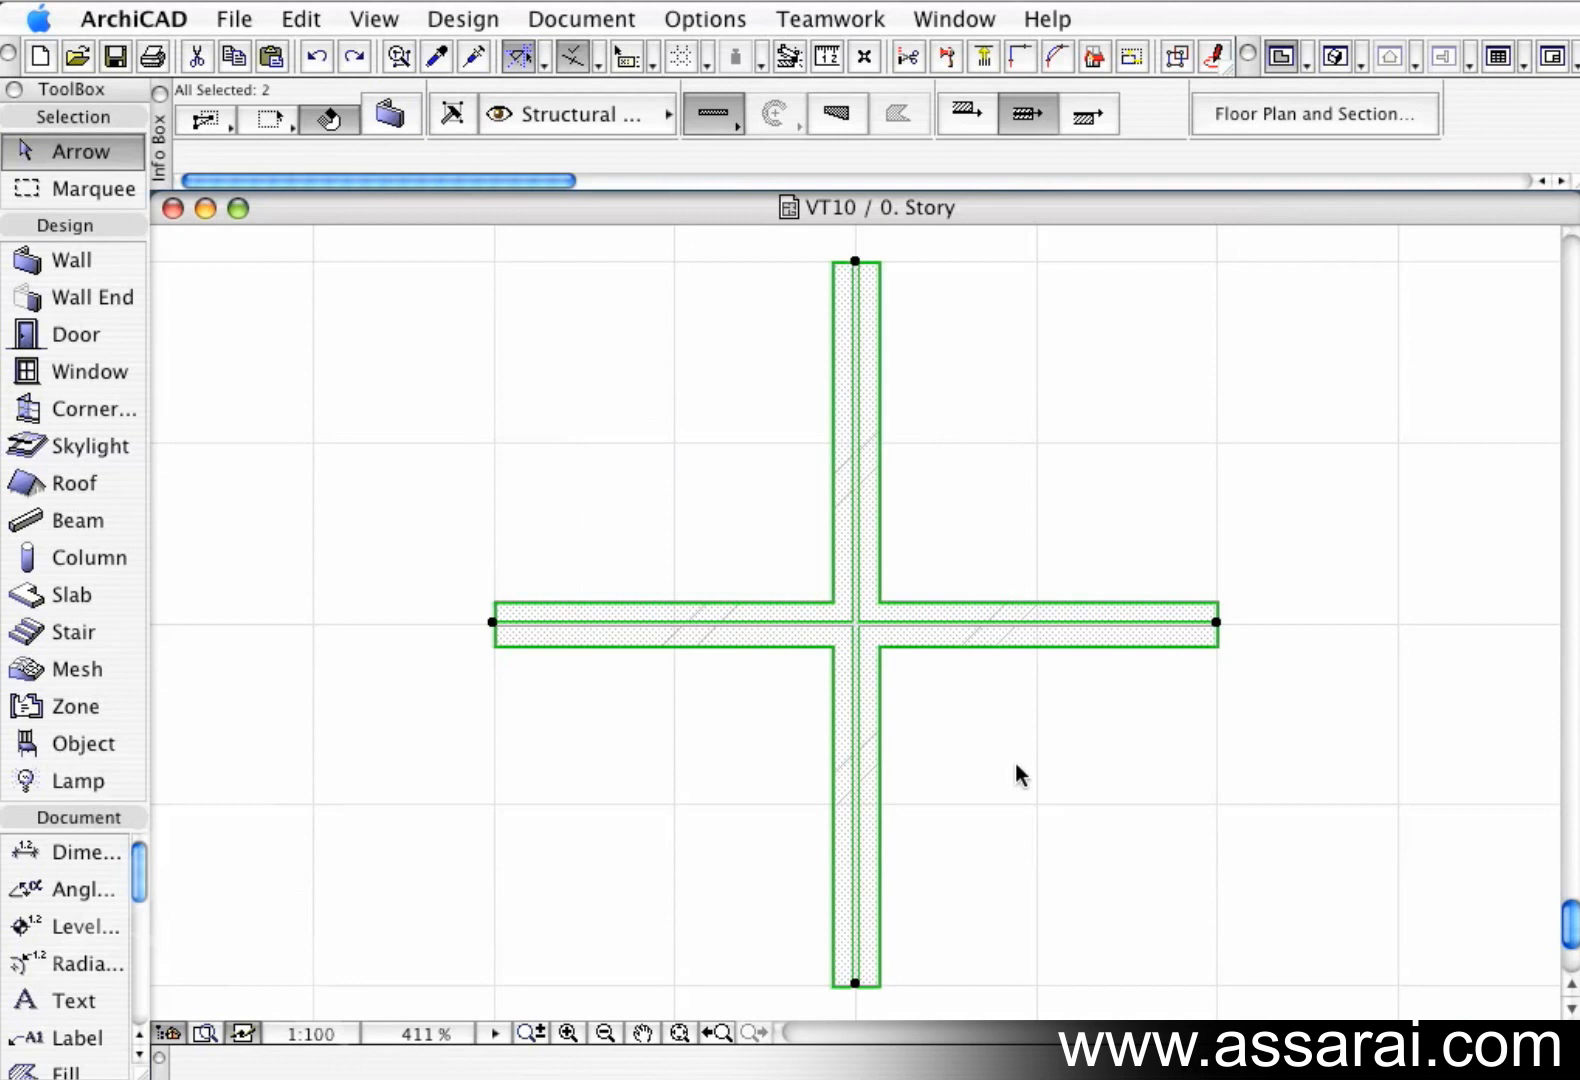
key("Delete")
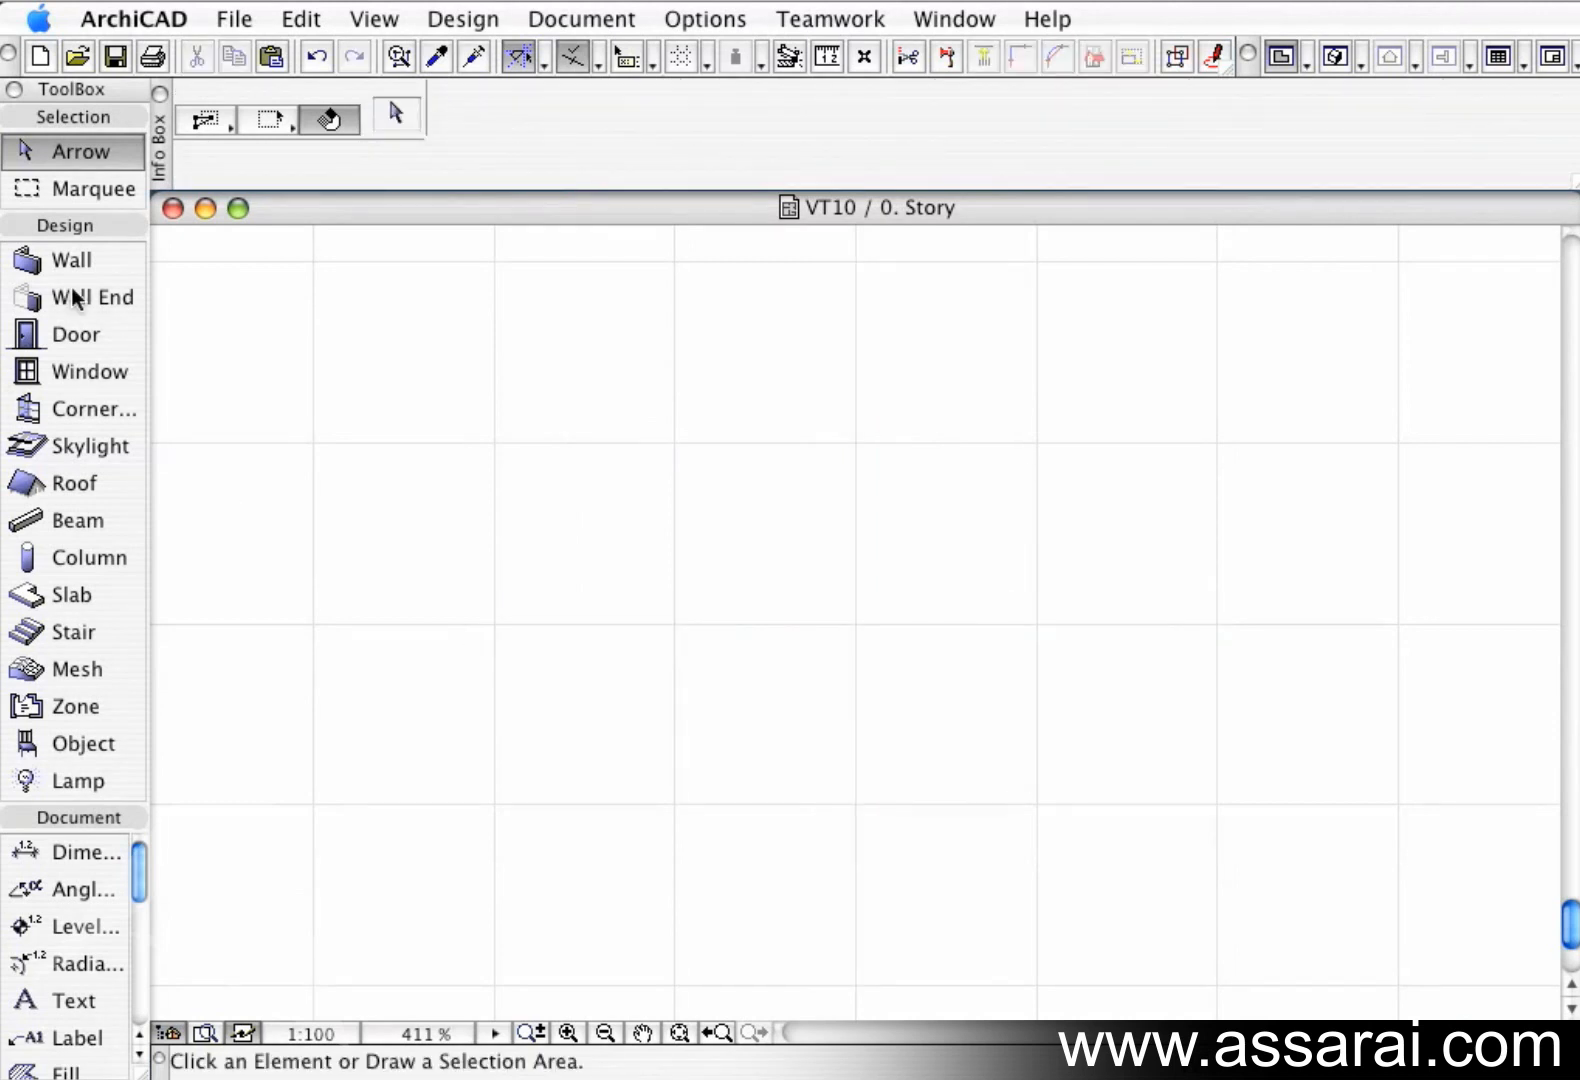
Using the 240 composite, draw a horizontal wall and a vertical wall down from its right end, with reference lines on the outer faces.
double_click(55, 257)
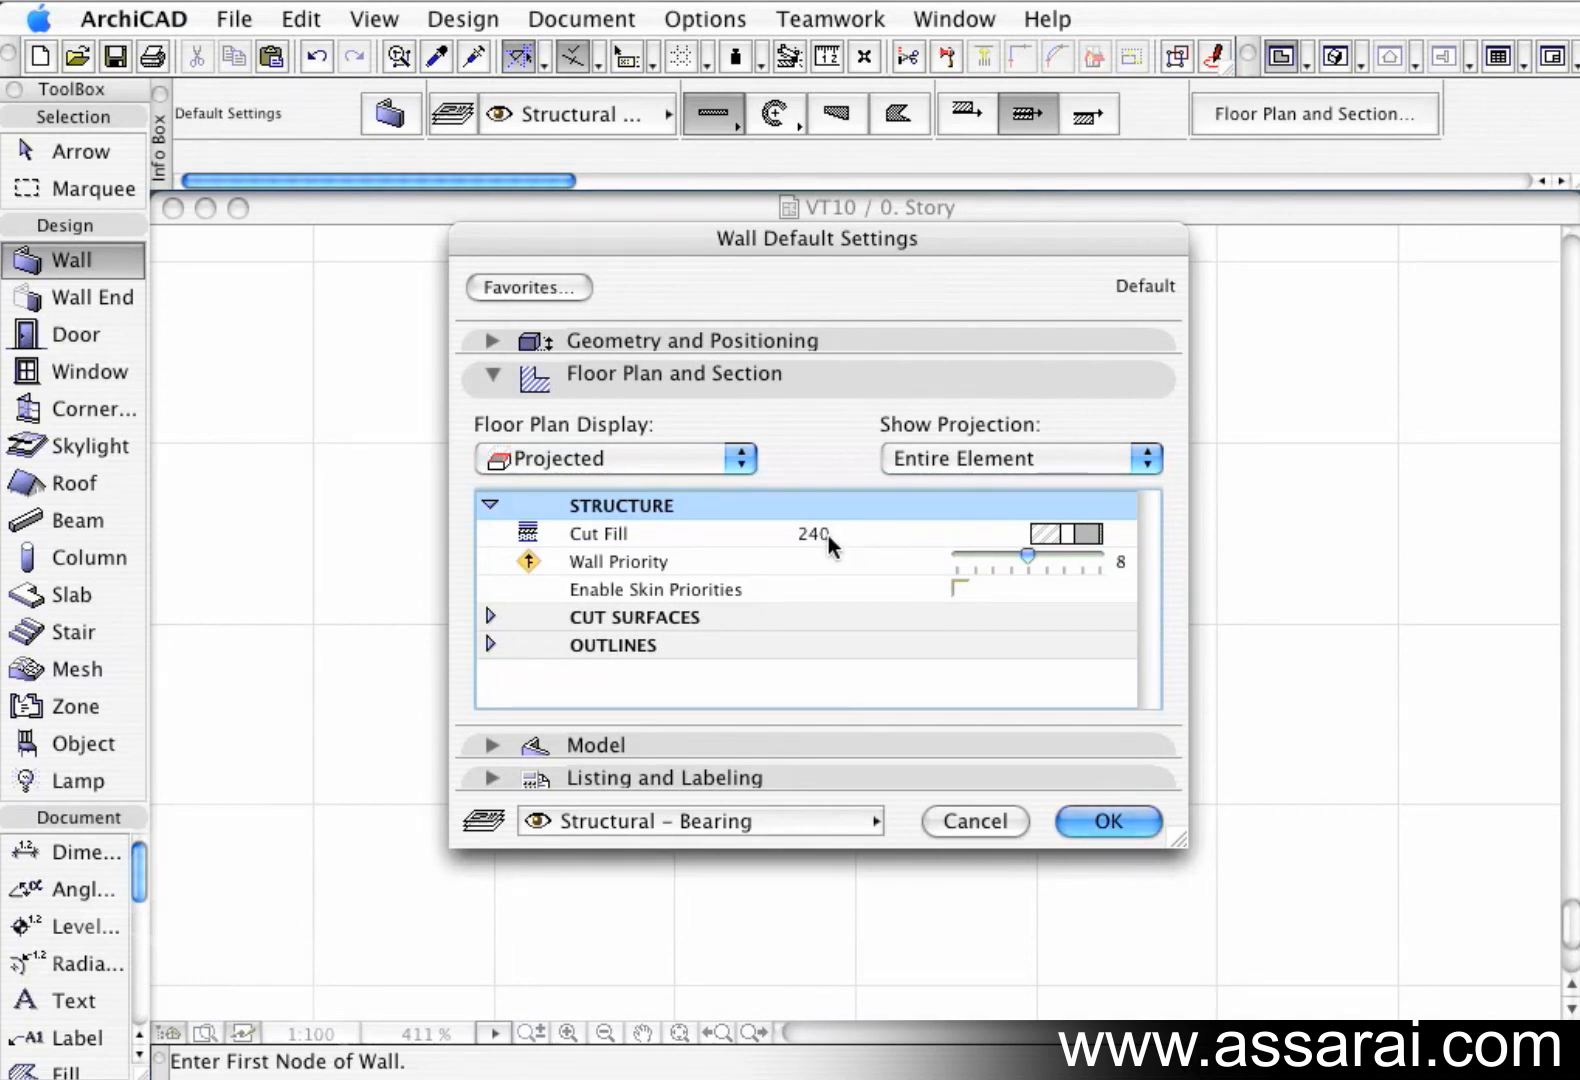
left_click(1085, 817)
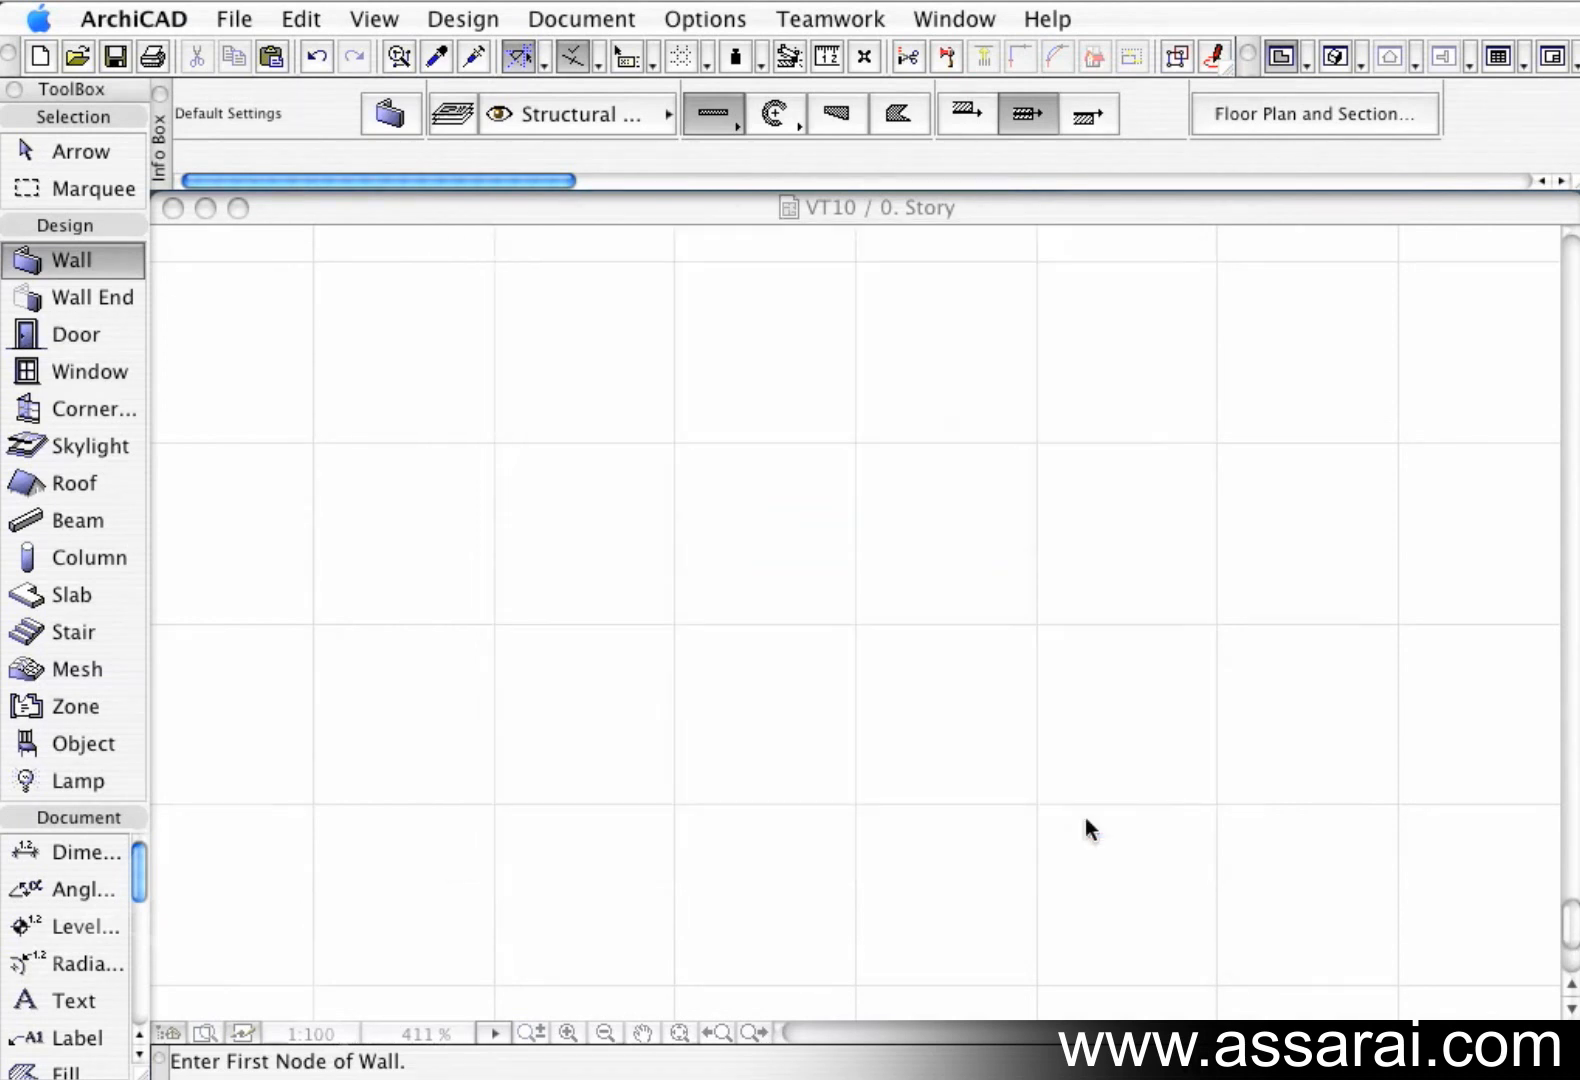
left_click(322, 514)
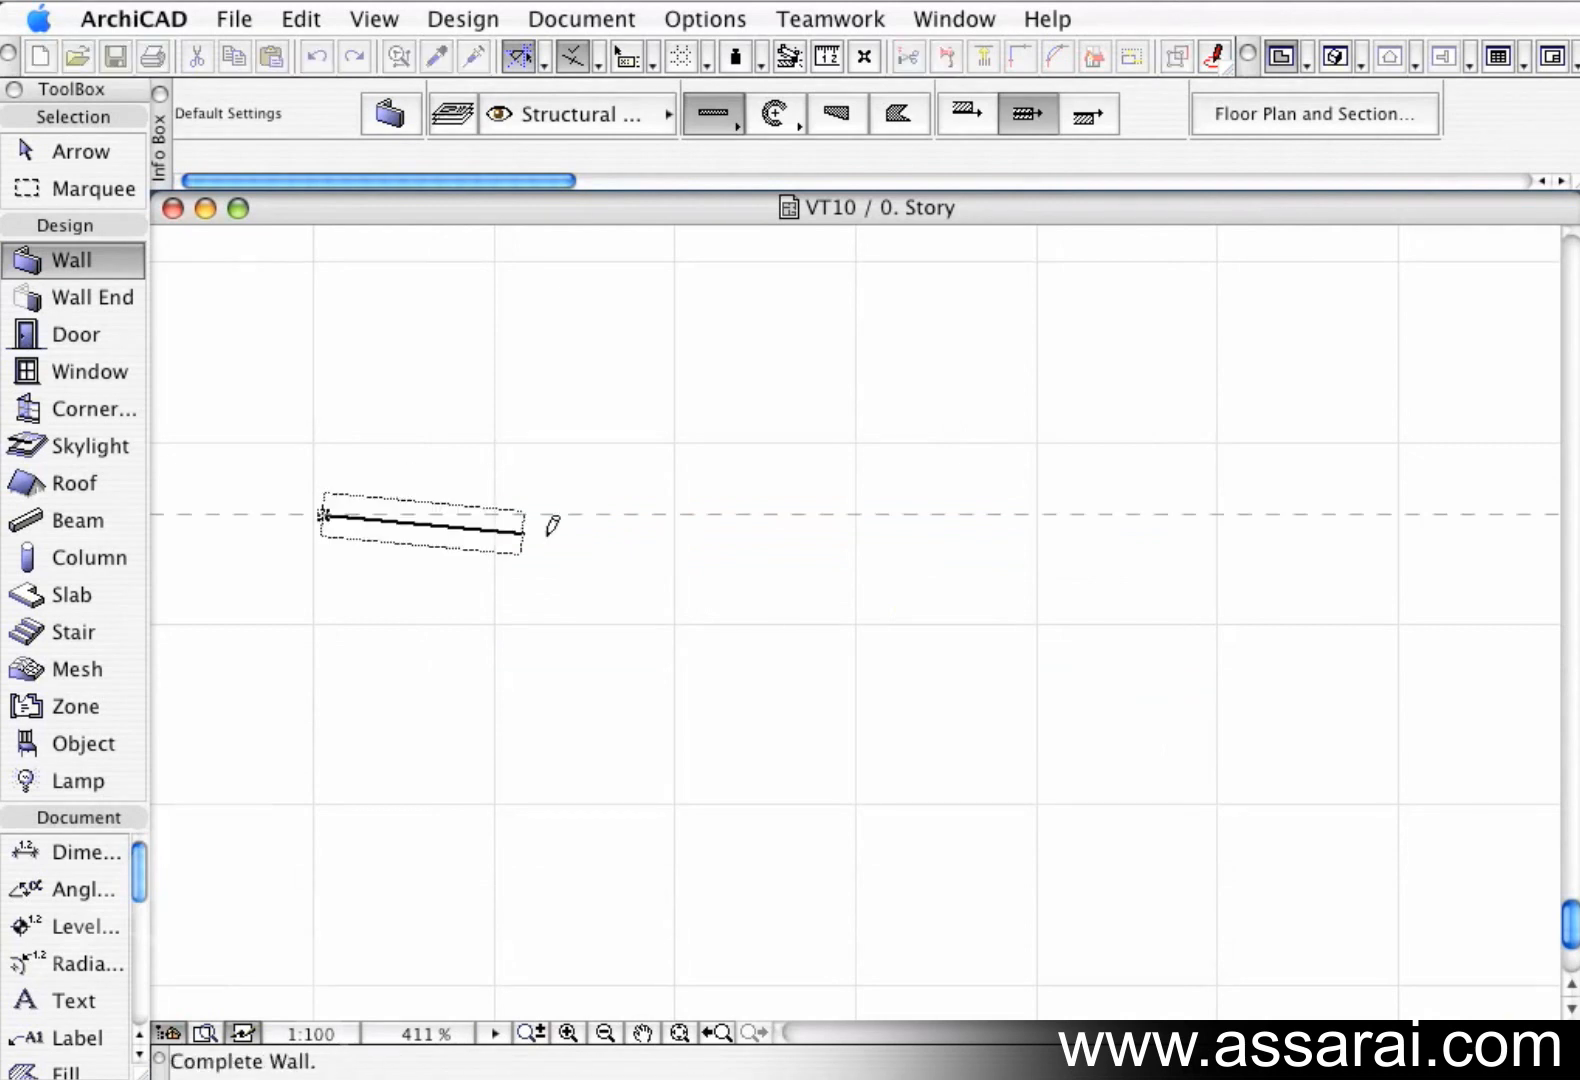
left_click(1088, 116)
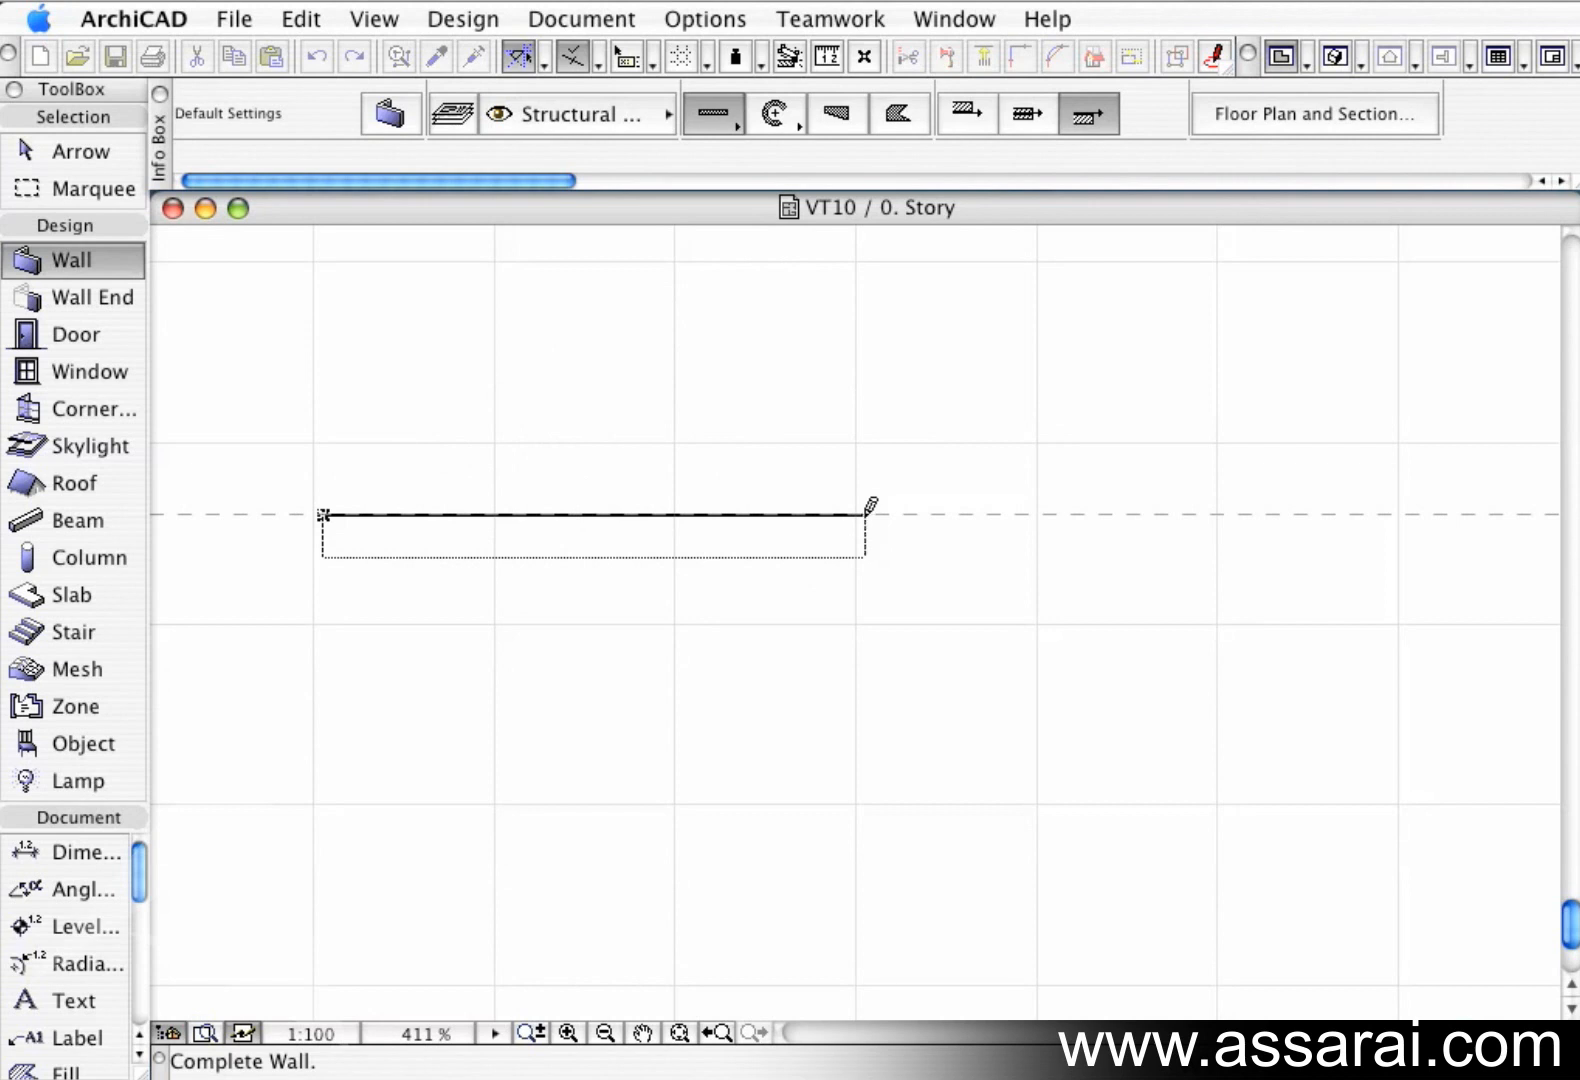
left_click(862, 514)
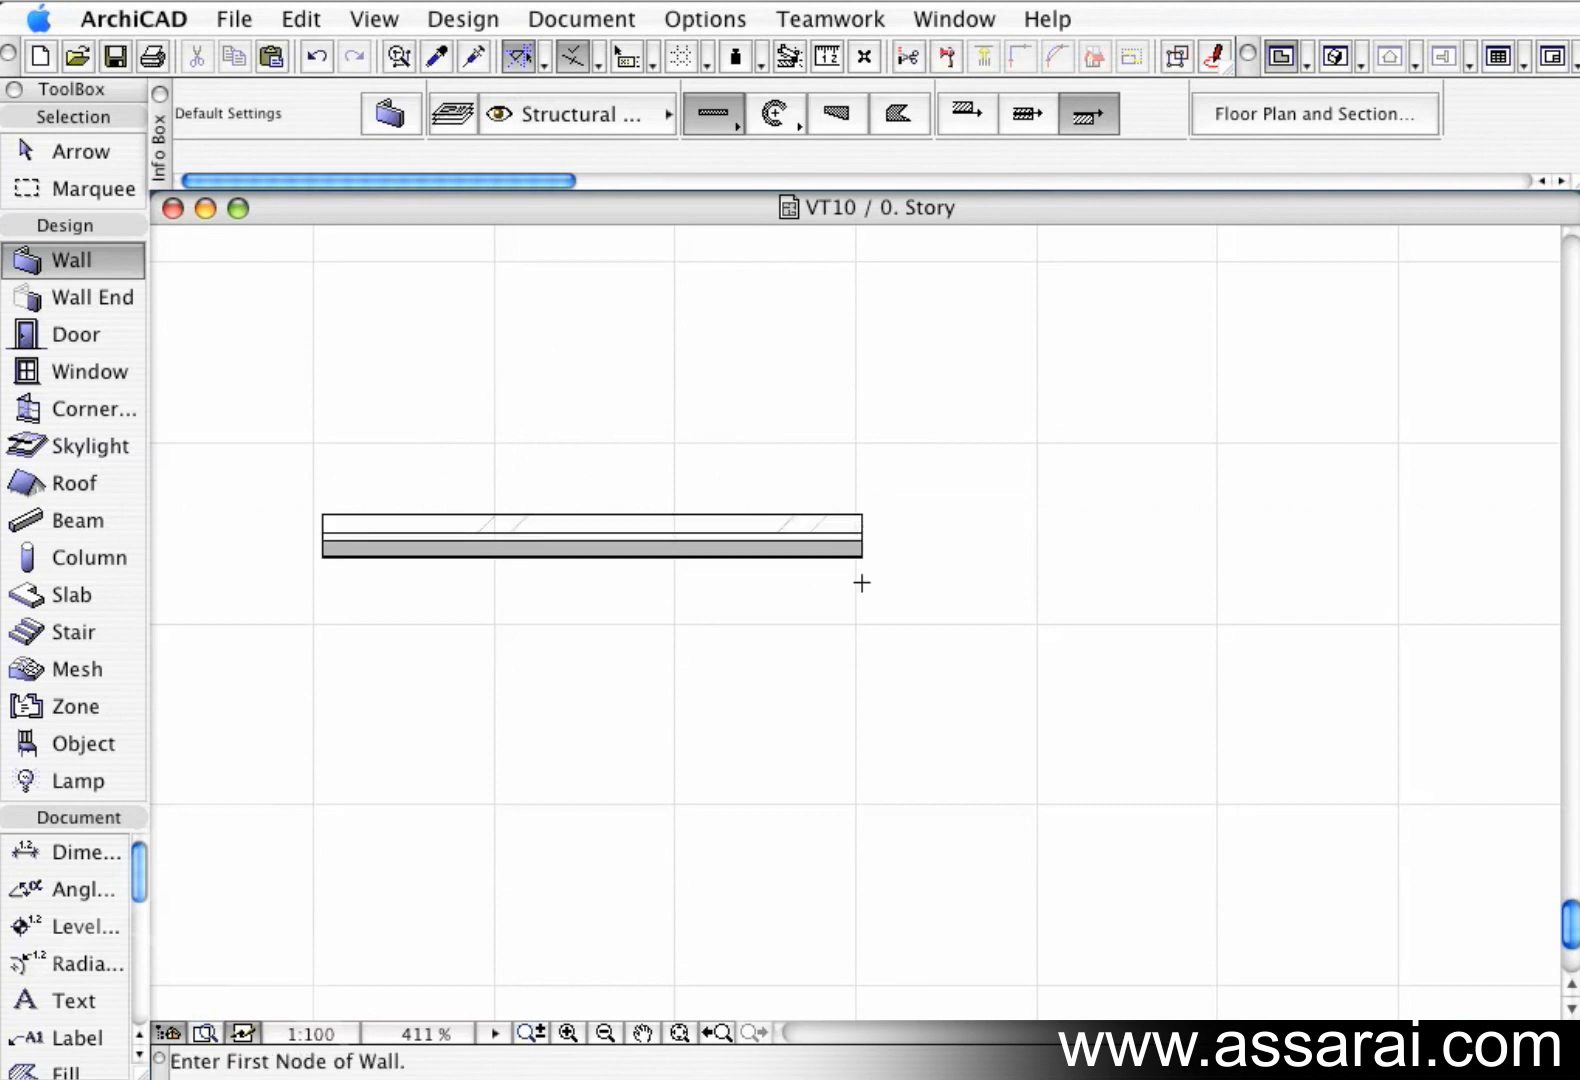
left_click(863, 514)
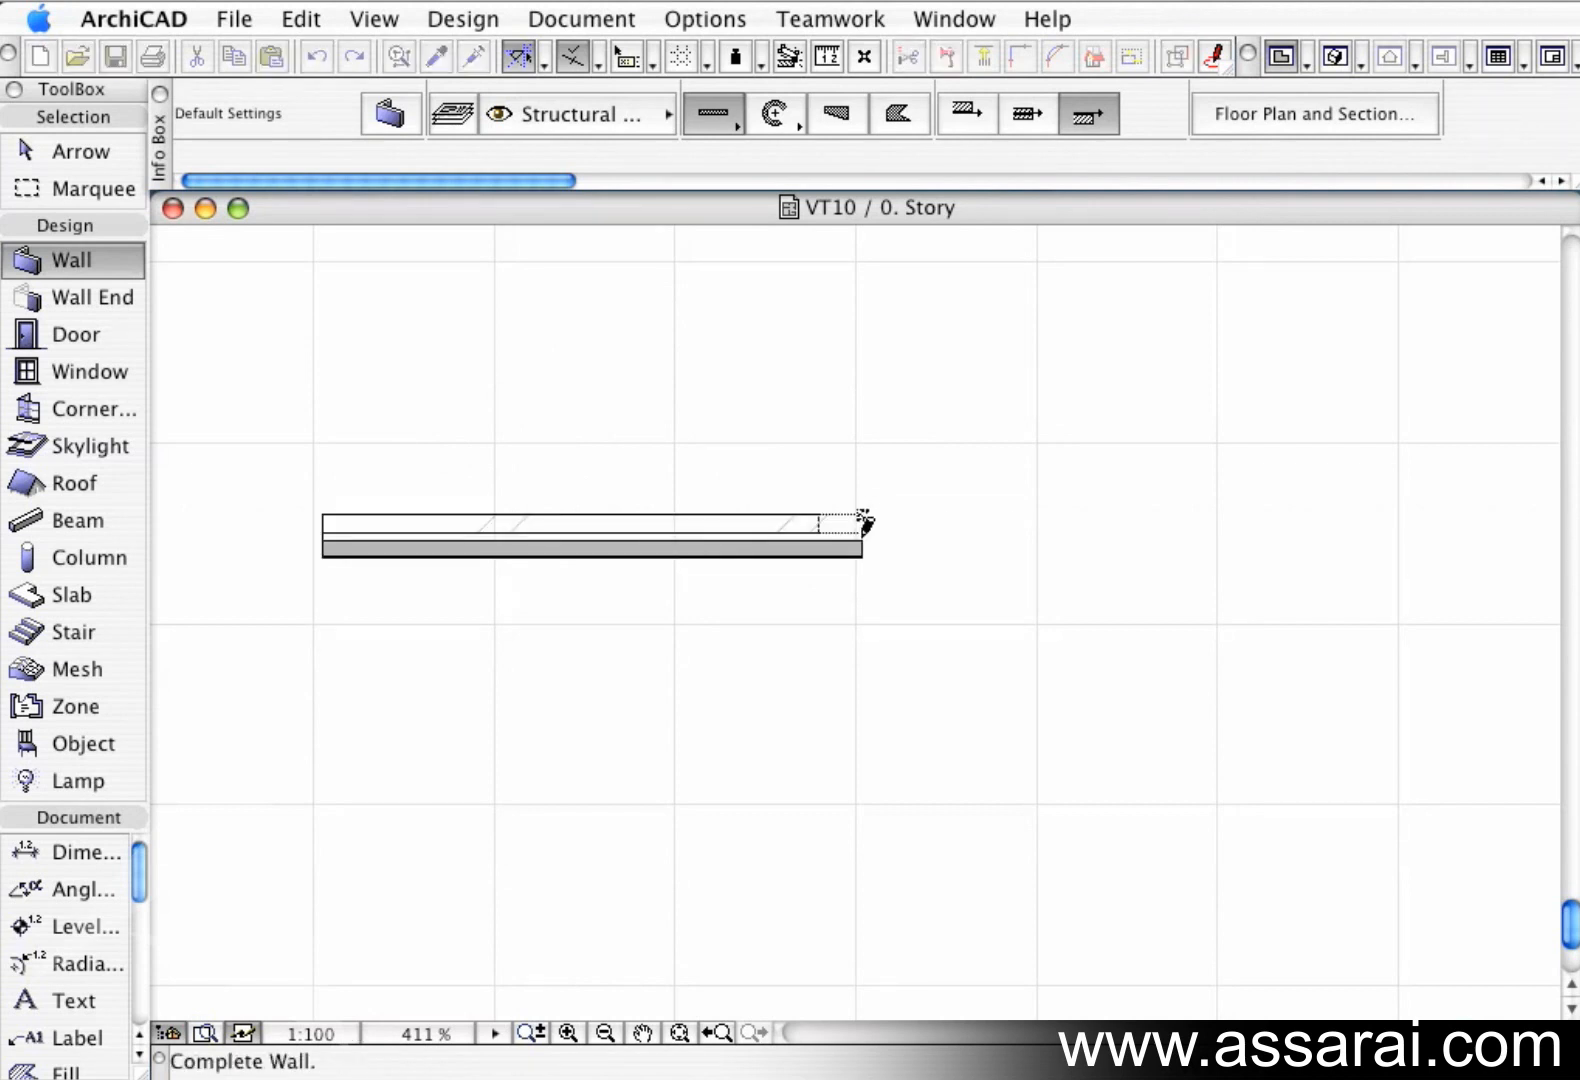
left_click(864, 852)
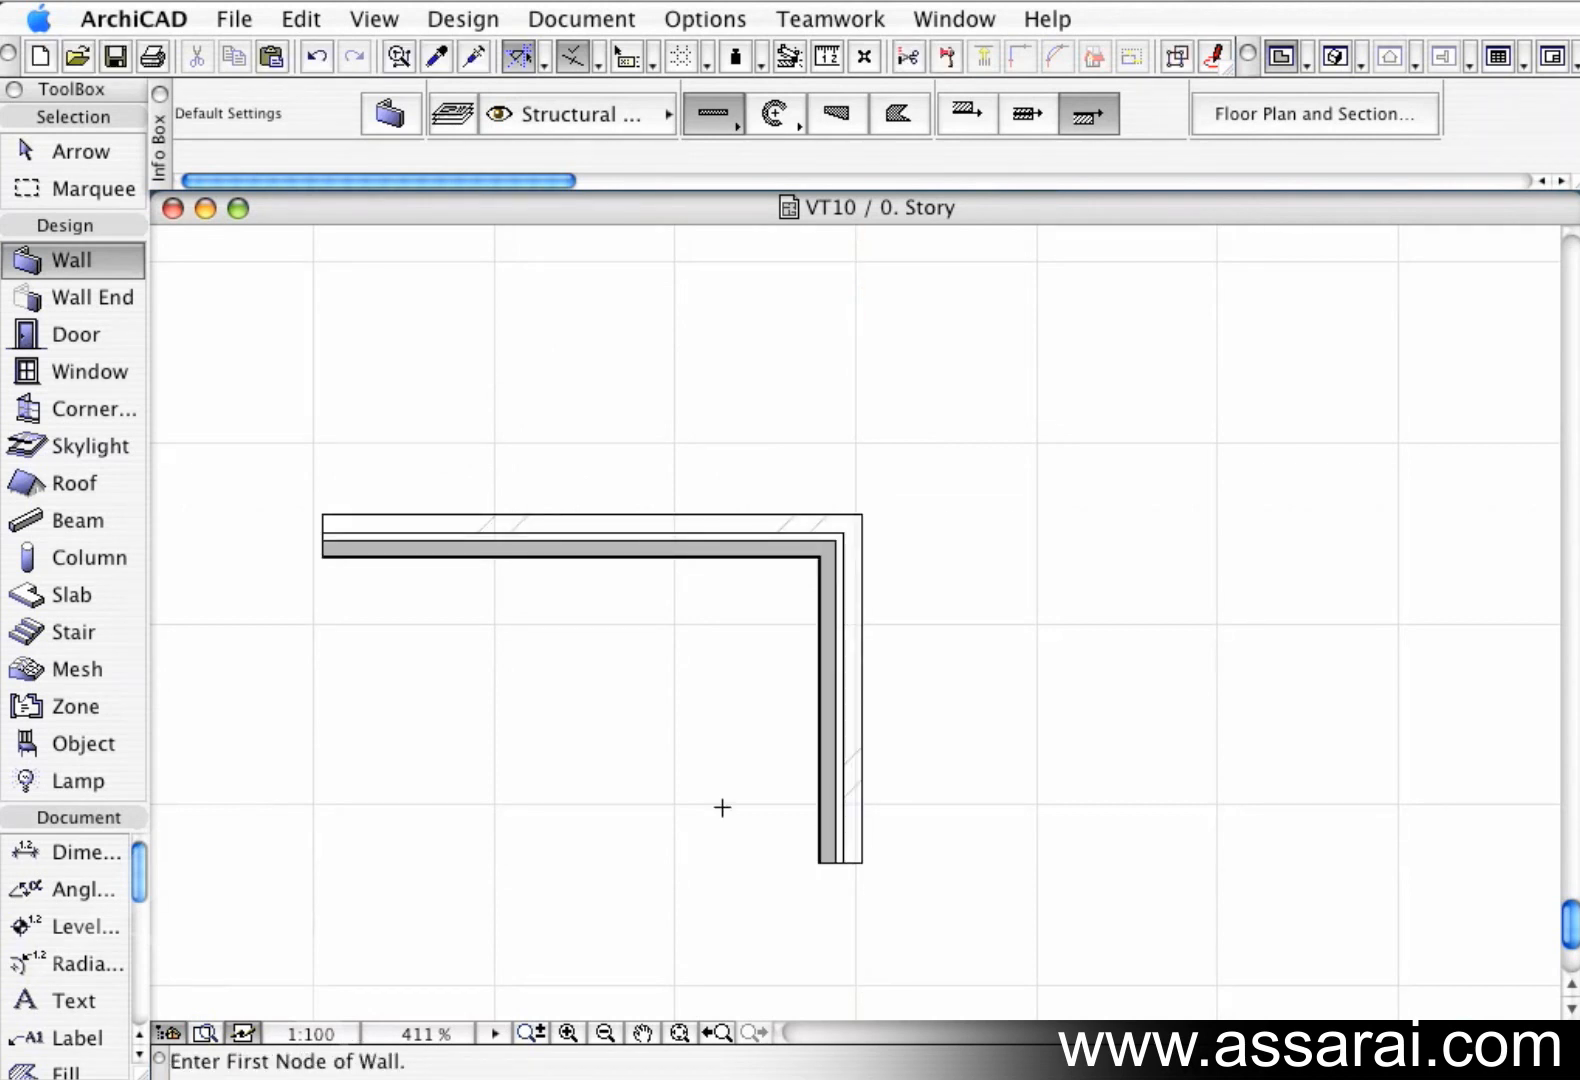
Draw a shorter vertical 240 composite wall down from about the middle of the horizontal wall, inside the corner.
left_click(601, 522)
left_click(602, 772)
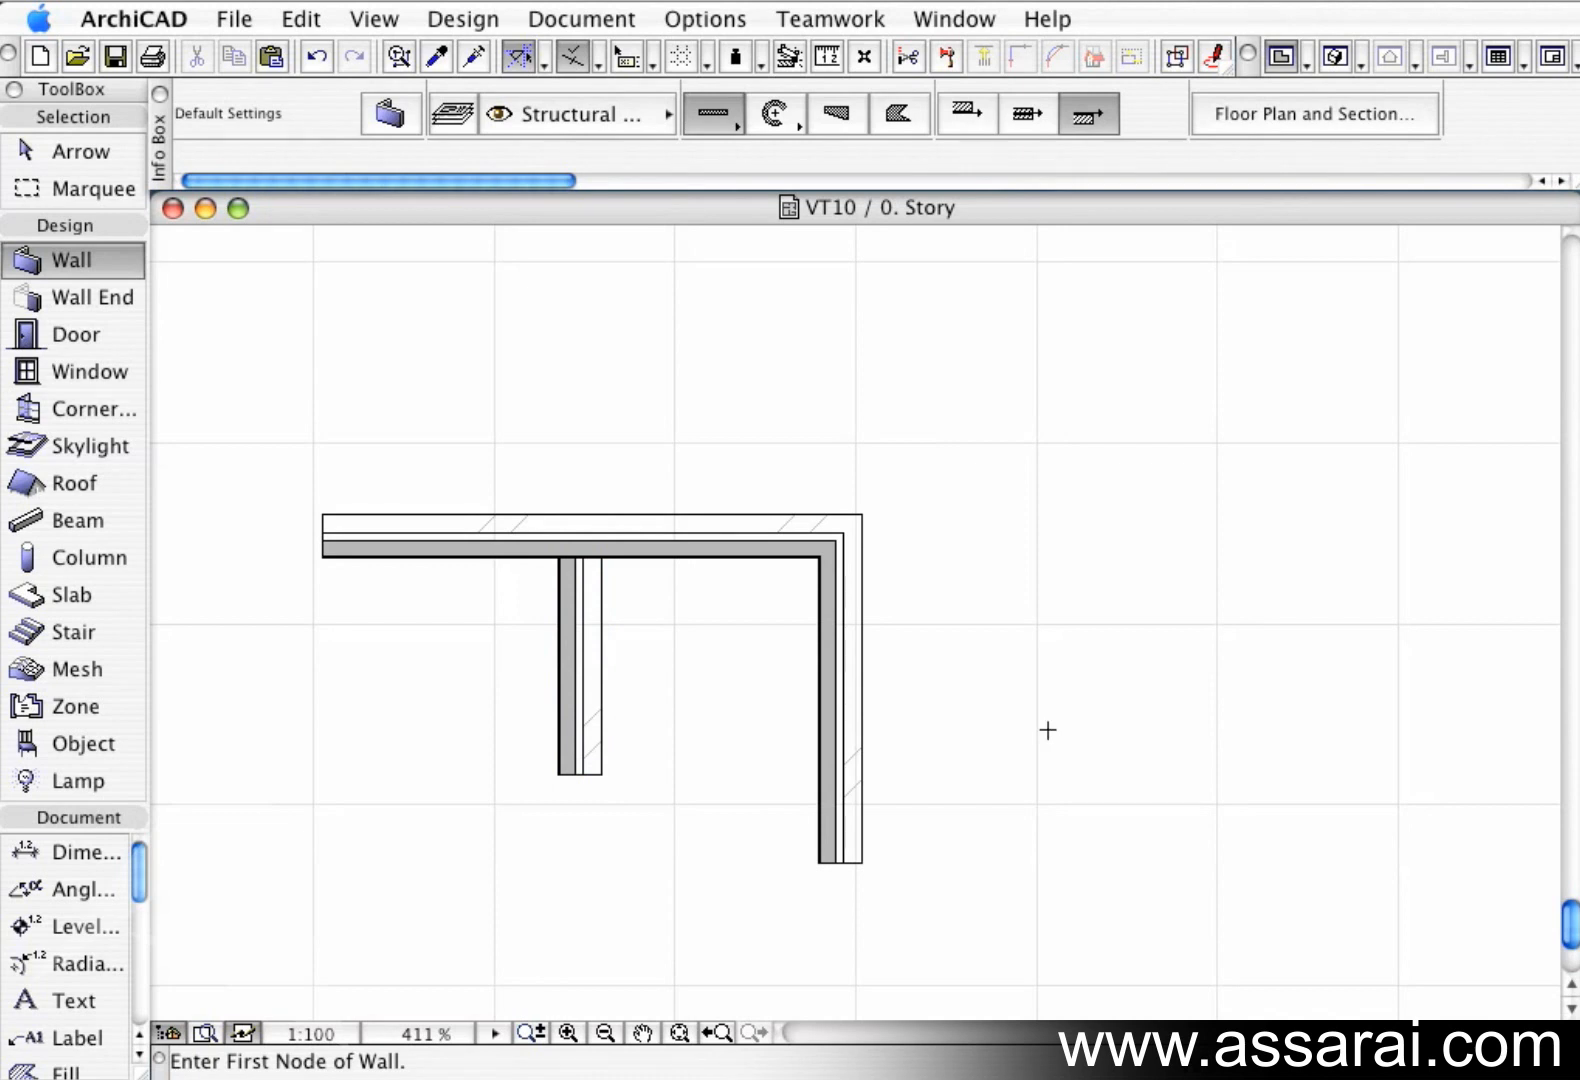
scroll(638, 624, "up", 2)
middle_click_drag(643, 612, 733, 705)
scroll(711, 635, "up", 5)
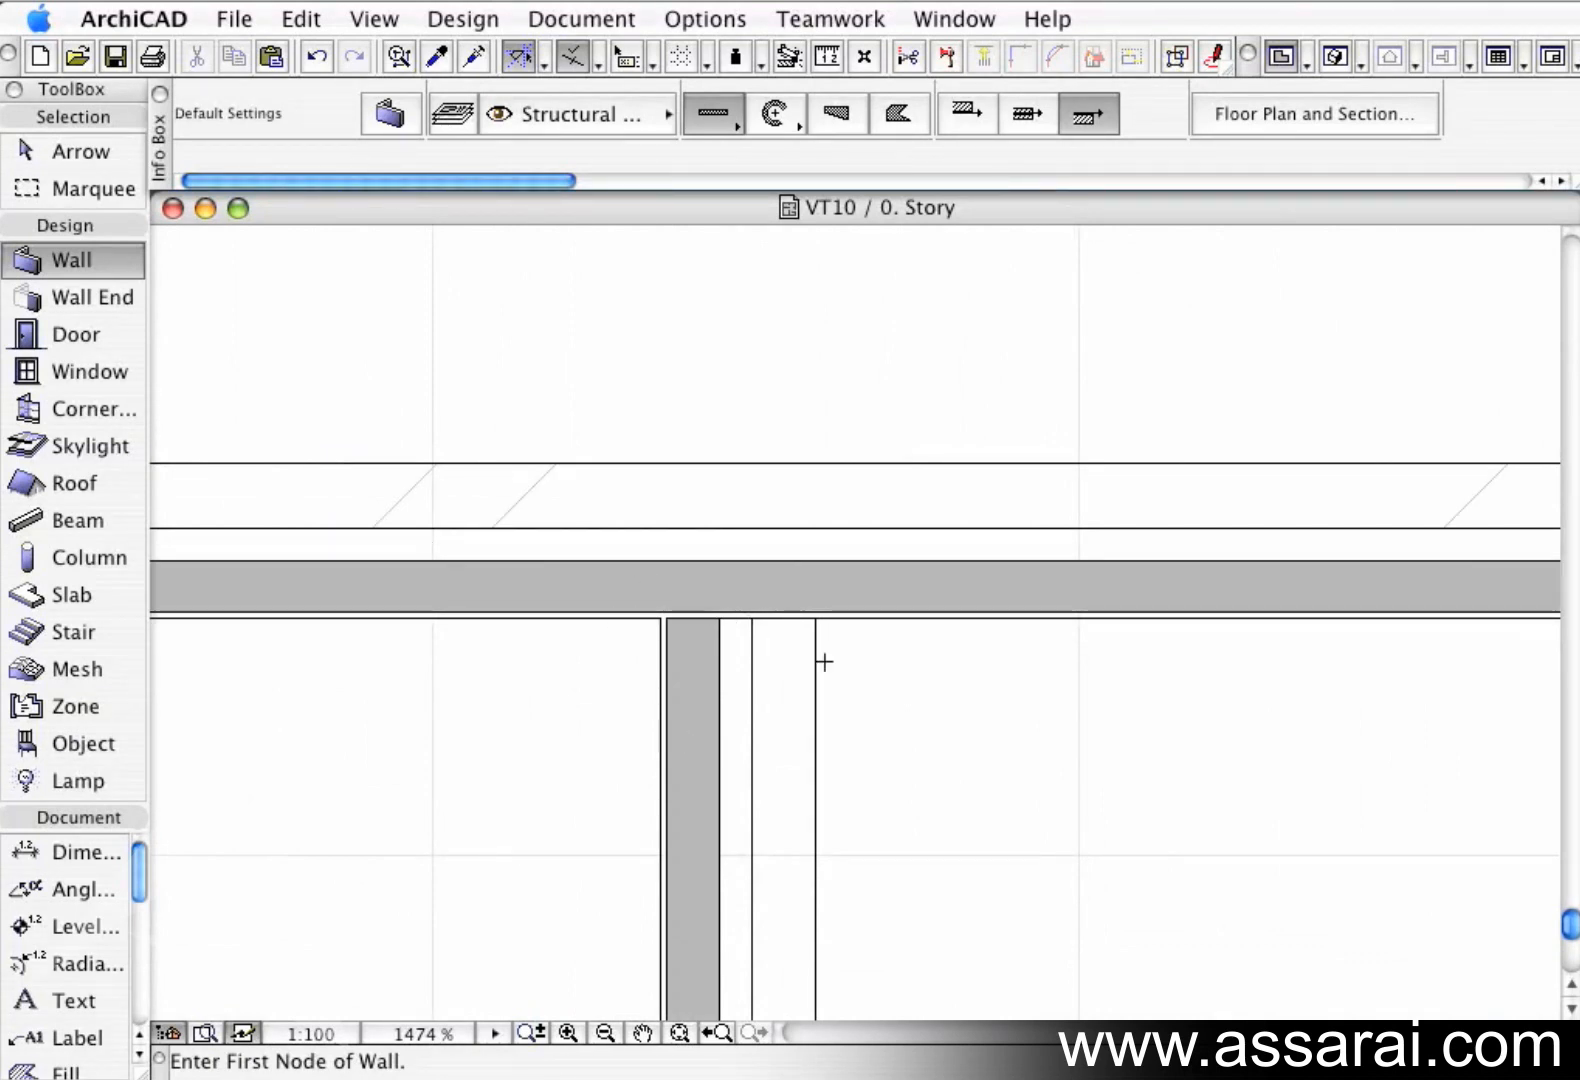
scroll(824, 661, "down", 3)
middle_click_drag(917, 709, 690, 679)
scroll(772, 691, "down", 2)
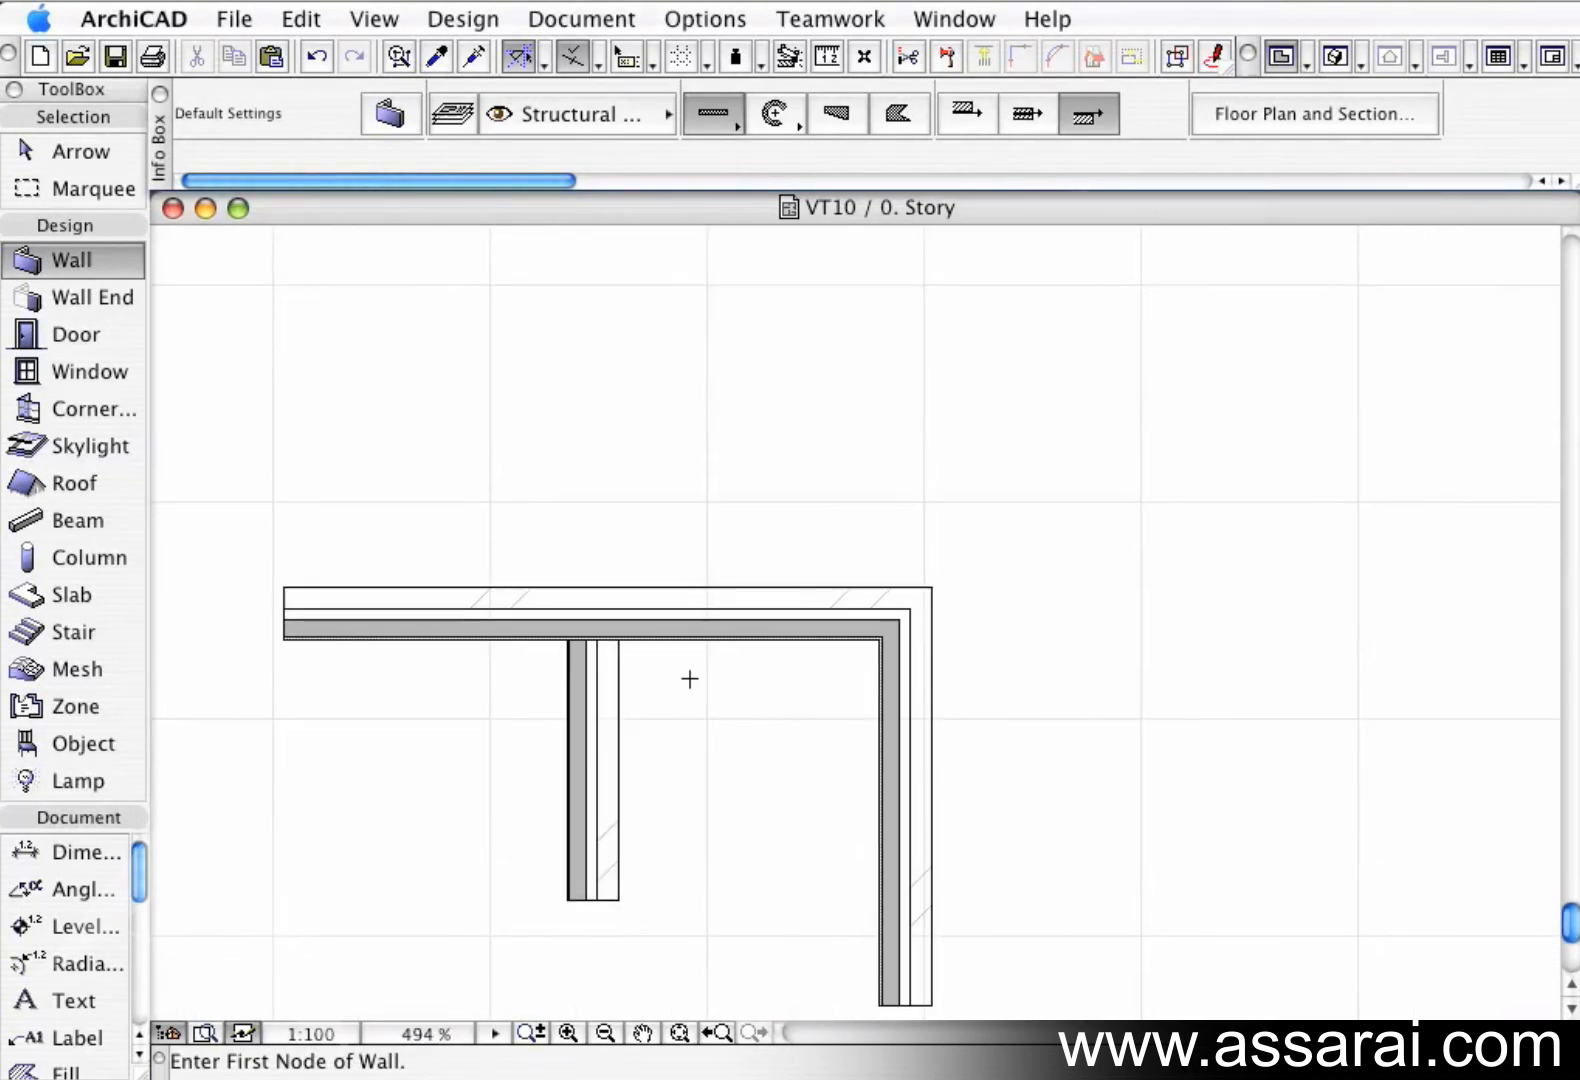
Set the cut fill in the default wall settings to the 270 composite.
double_click(88, 262)
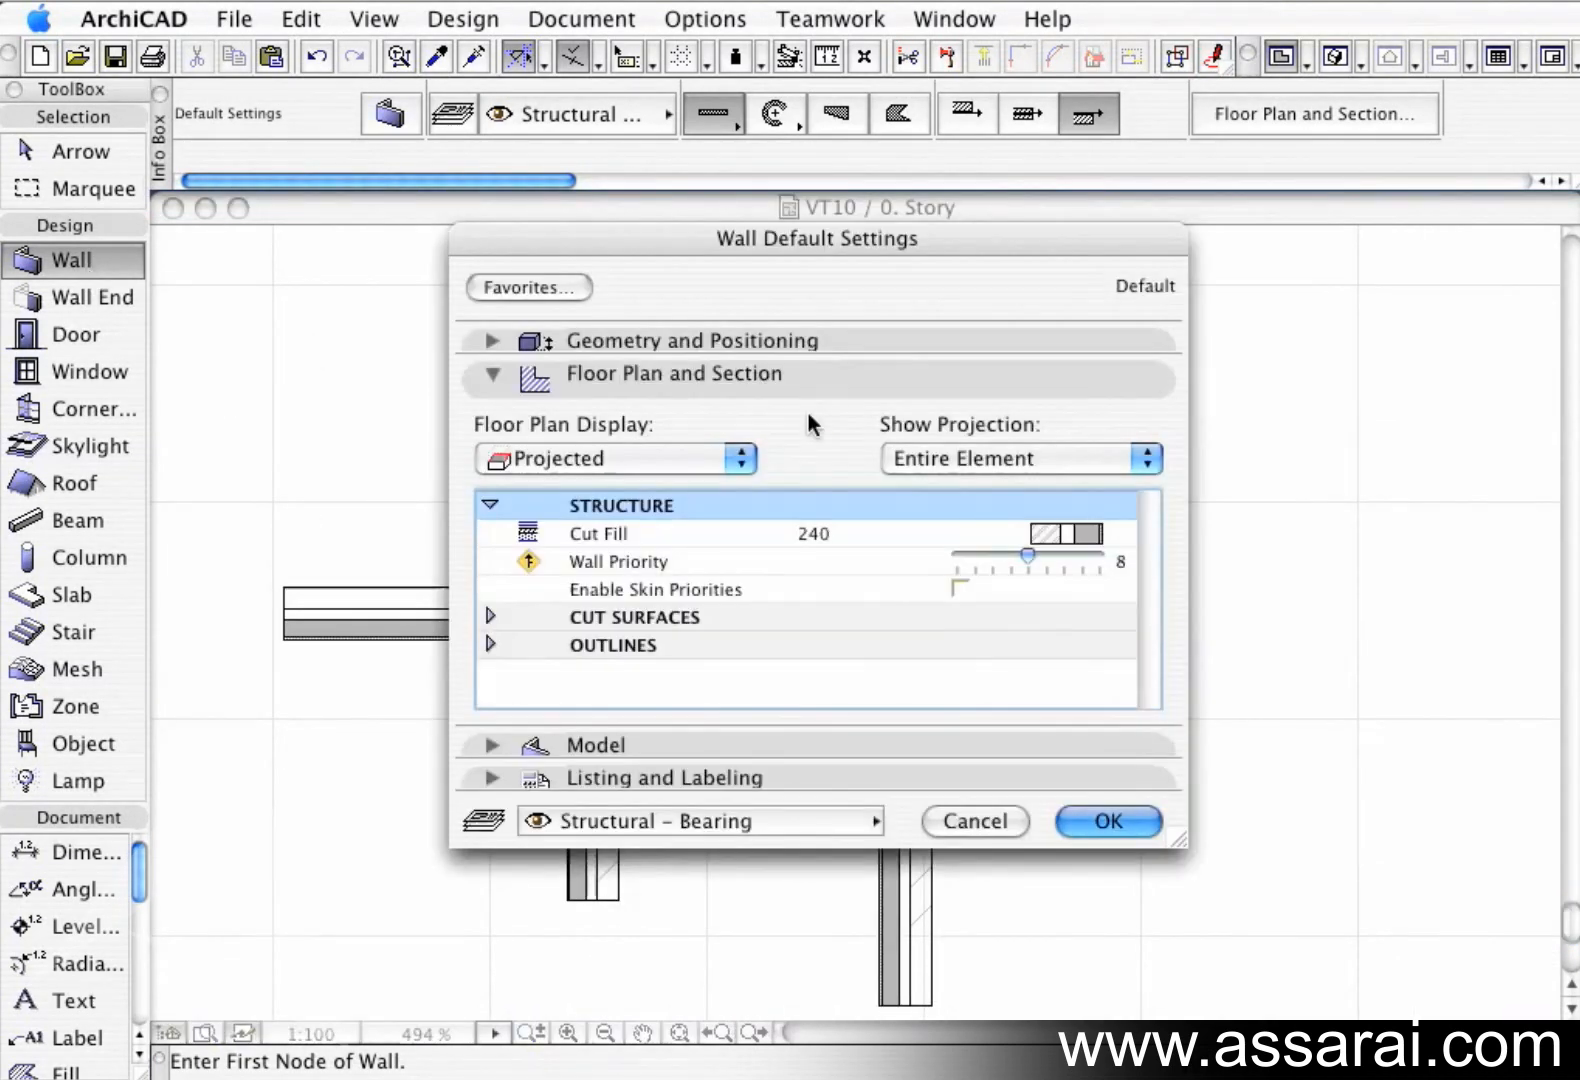
left_click(1101, 531)
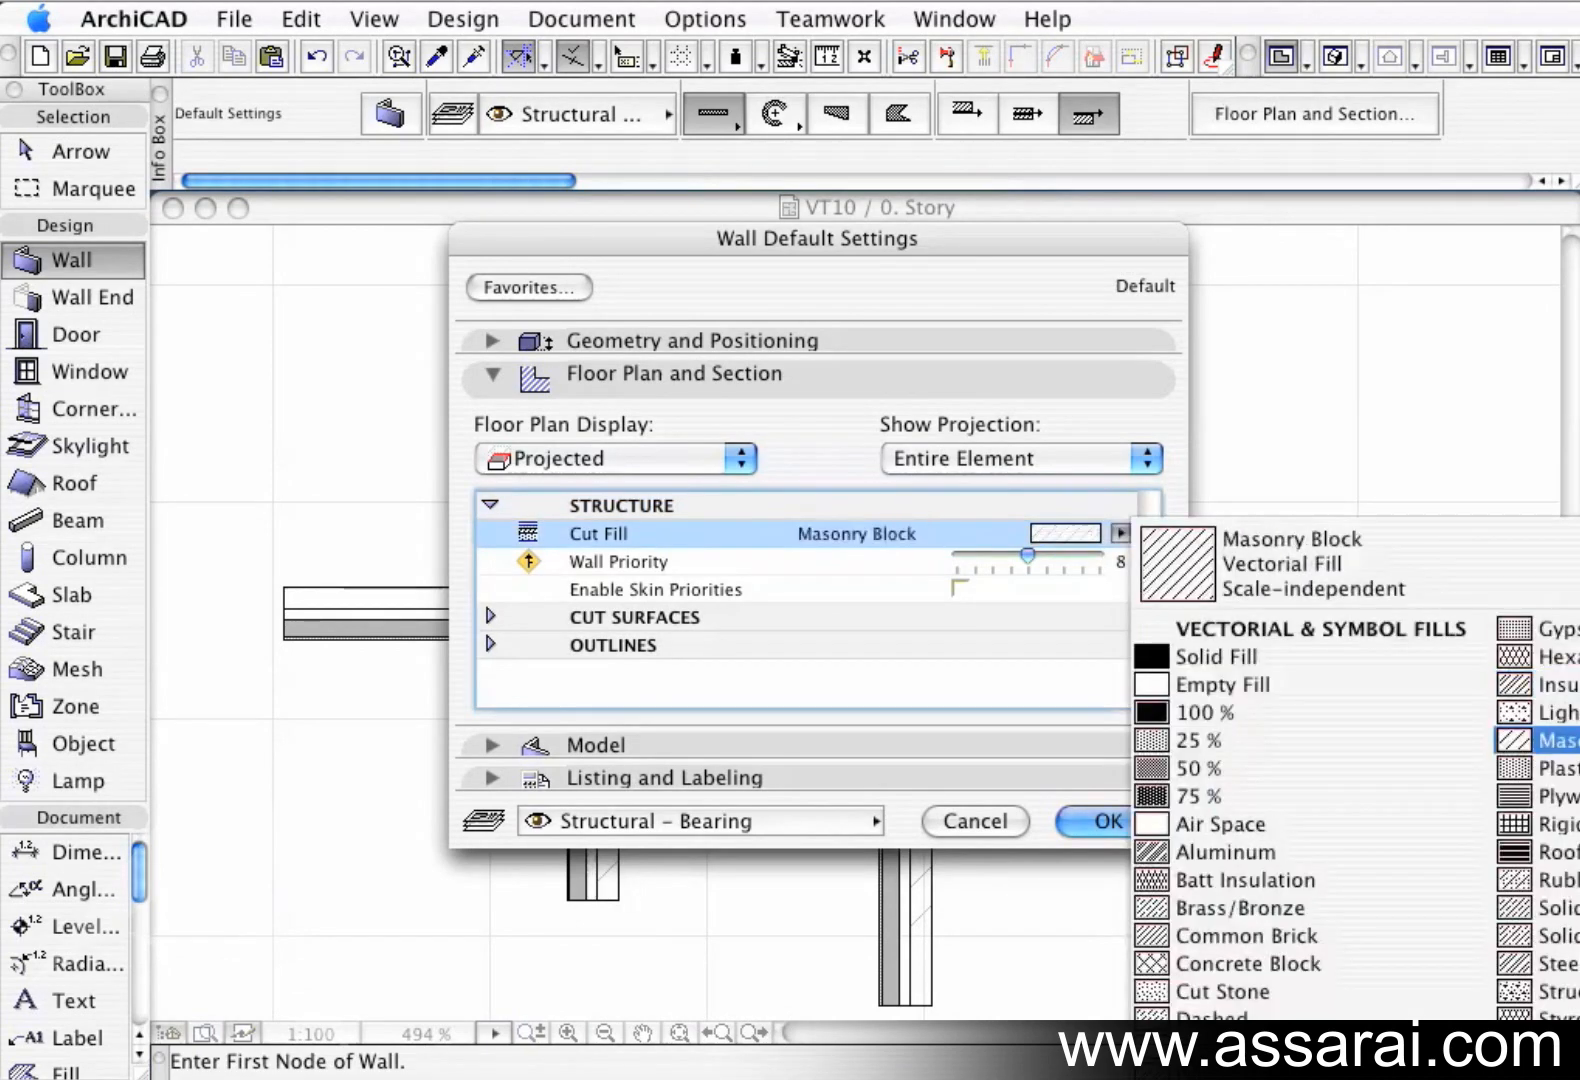
left_click(1576, 741)
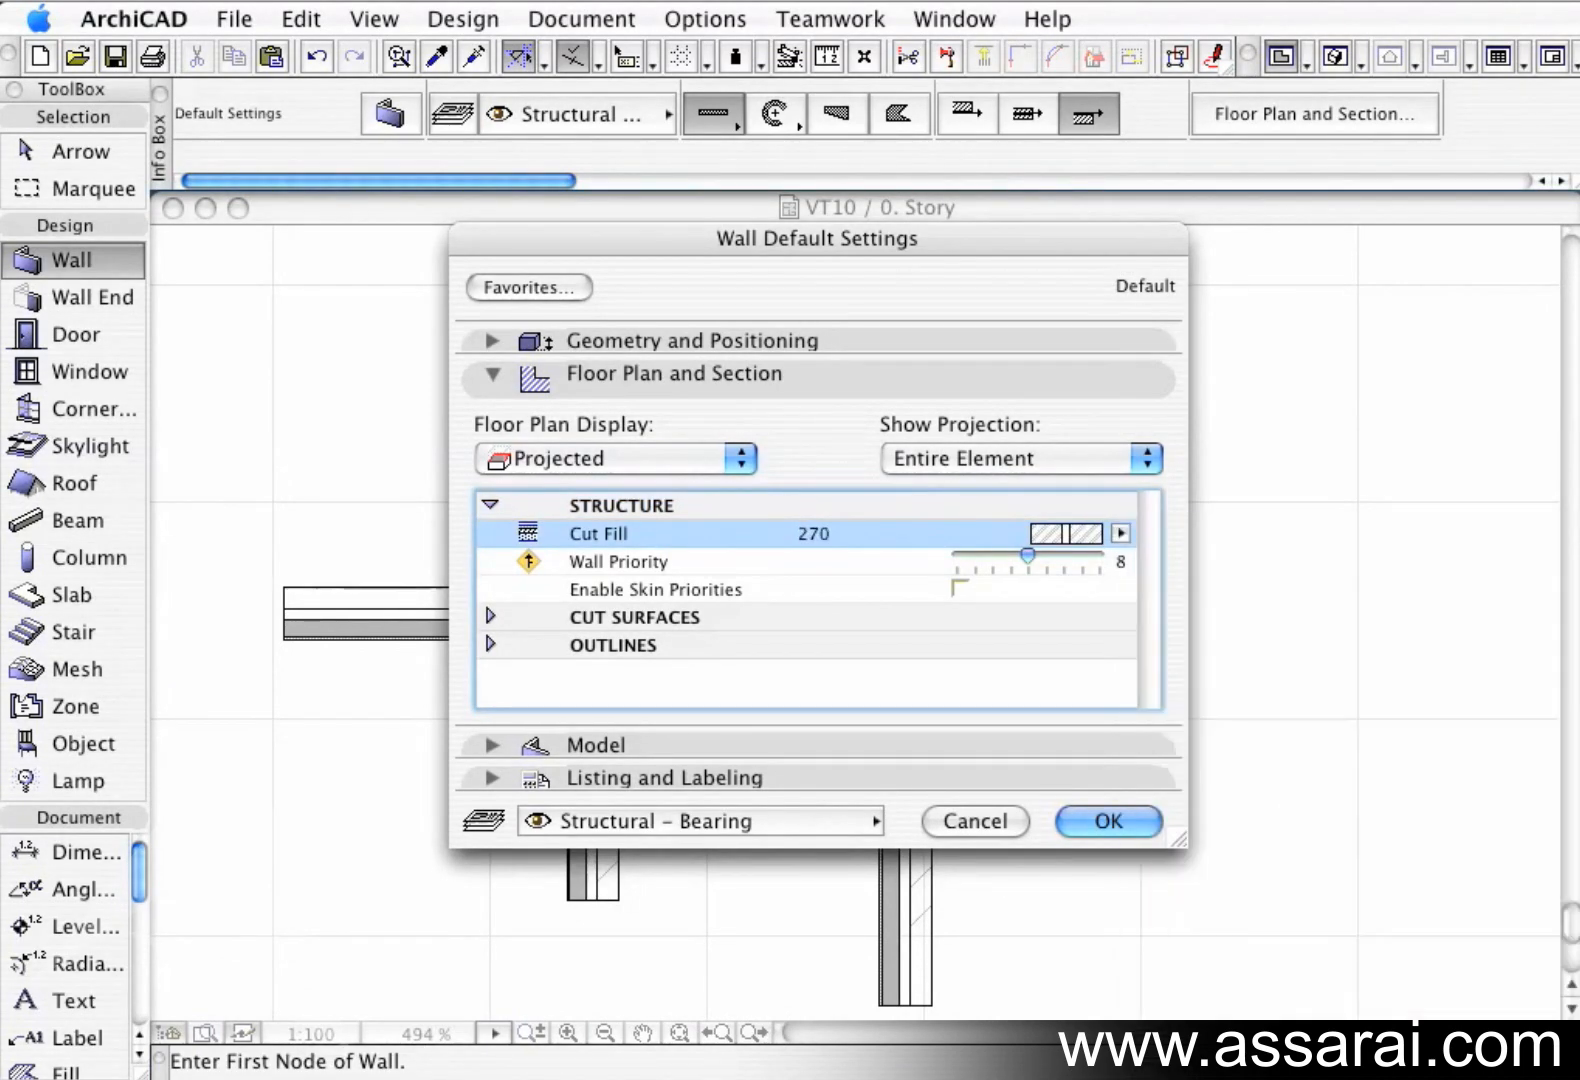
left_click(1100, 822)
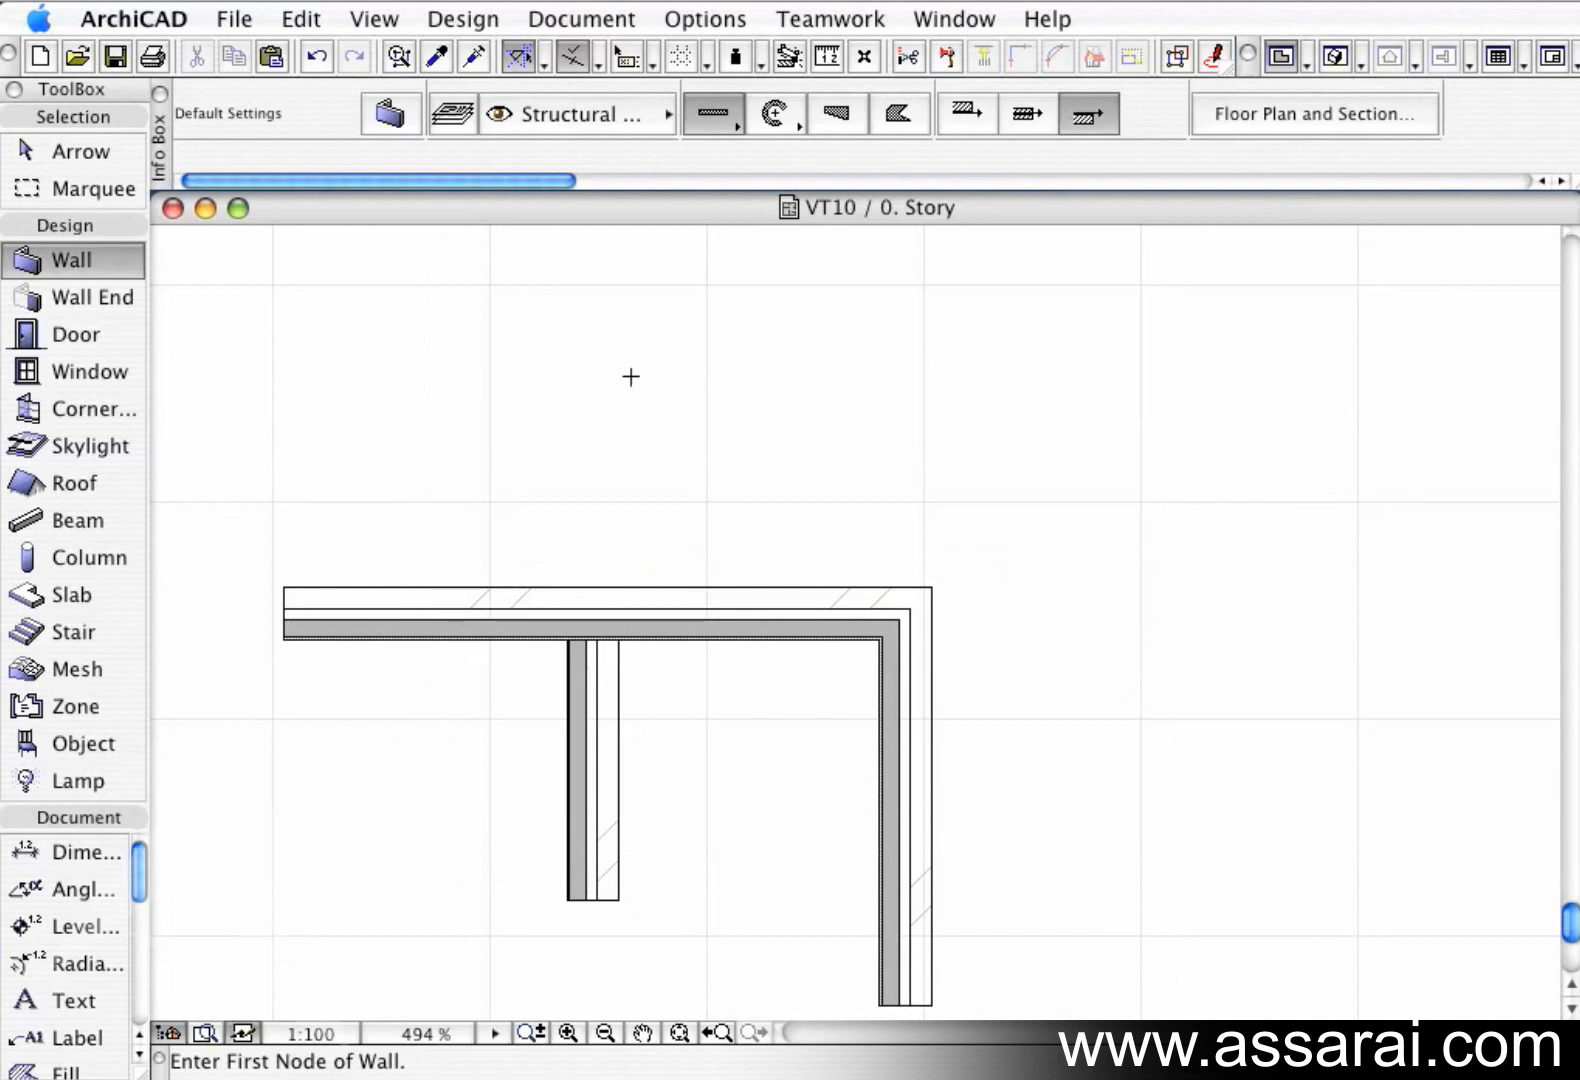
Using the 270 composite, draw chained horizontal and vertical walls forming a corner above the 240 walls, plus a shorter vertical branch inside it.
left_click(608, 345)
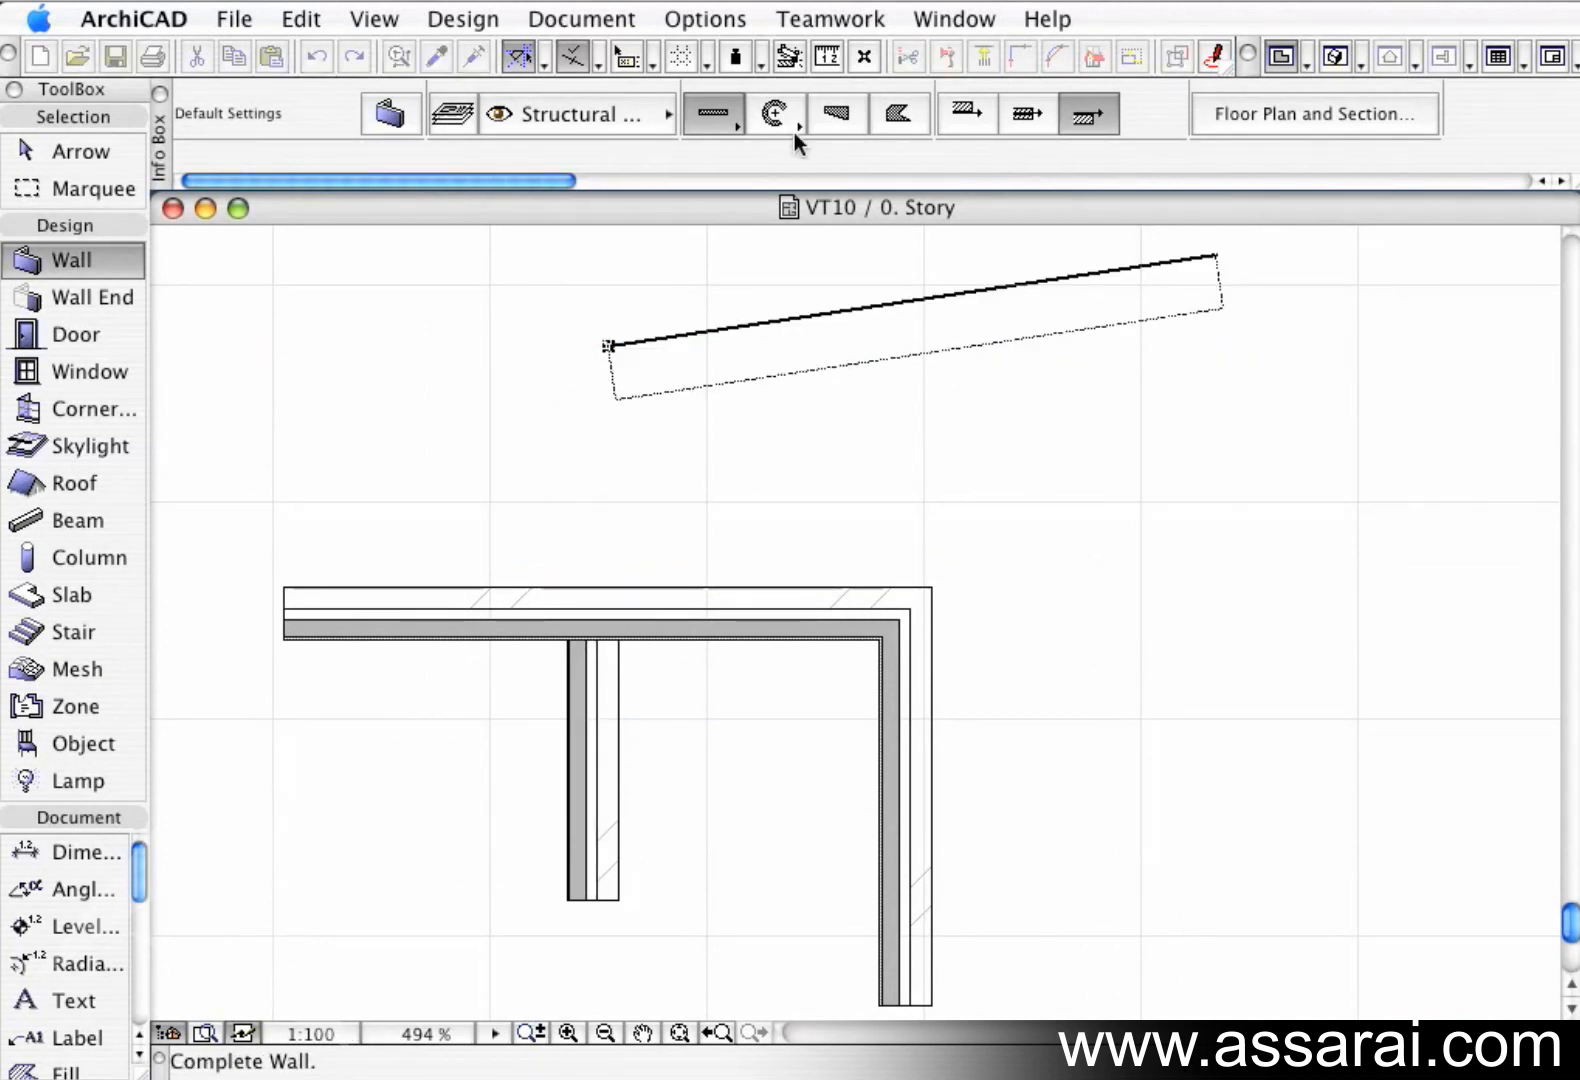
left_click_drag(722, 118, 828, 118)
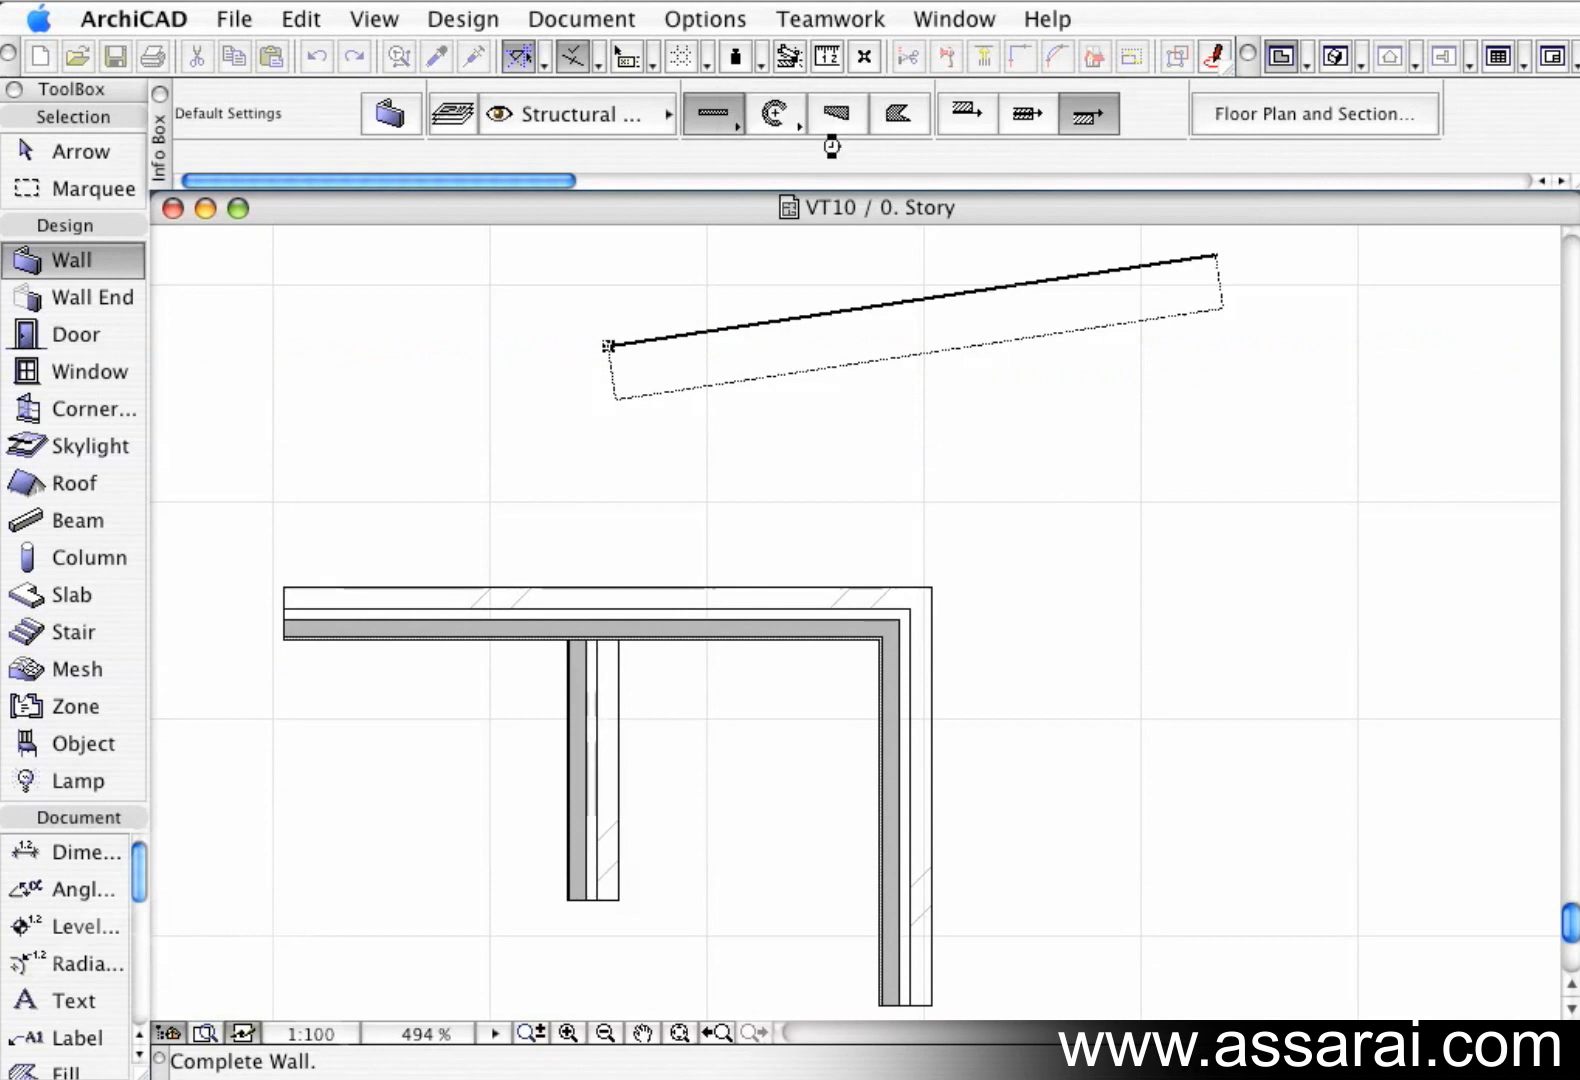
left_click(1458, 346)
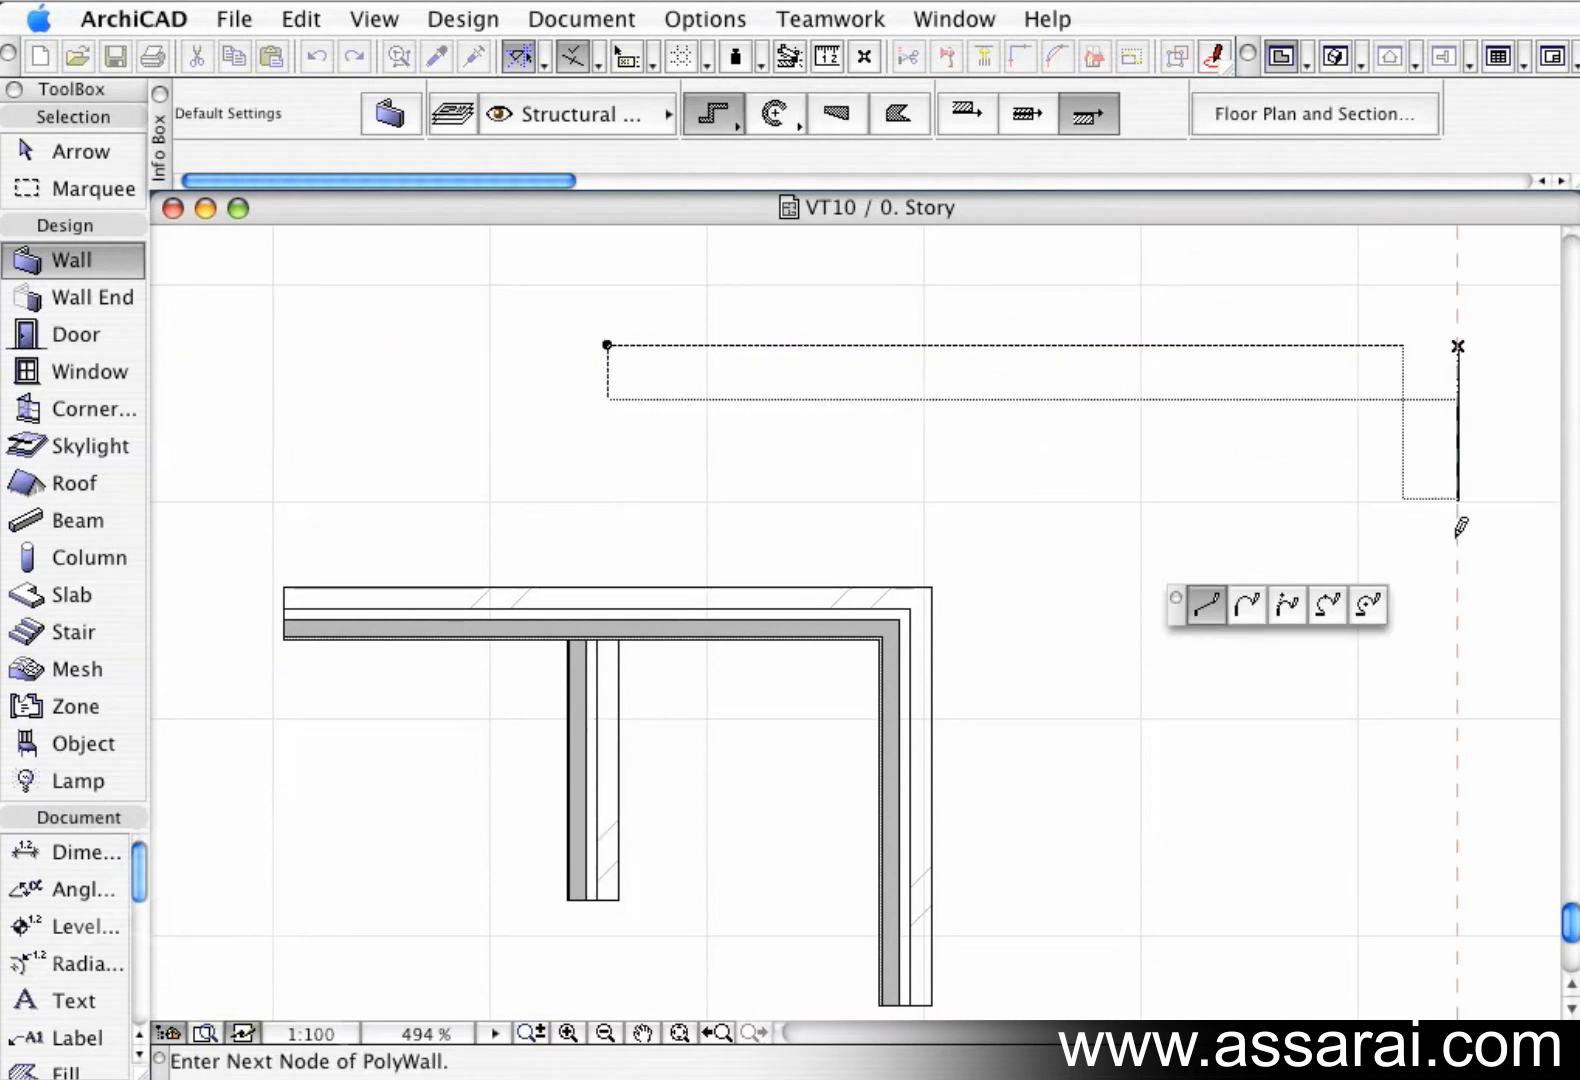
double_click(1458, 900)
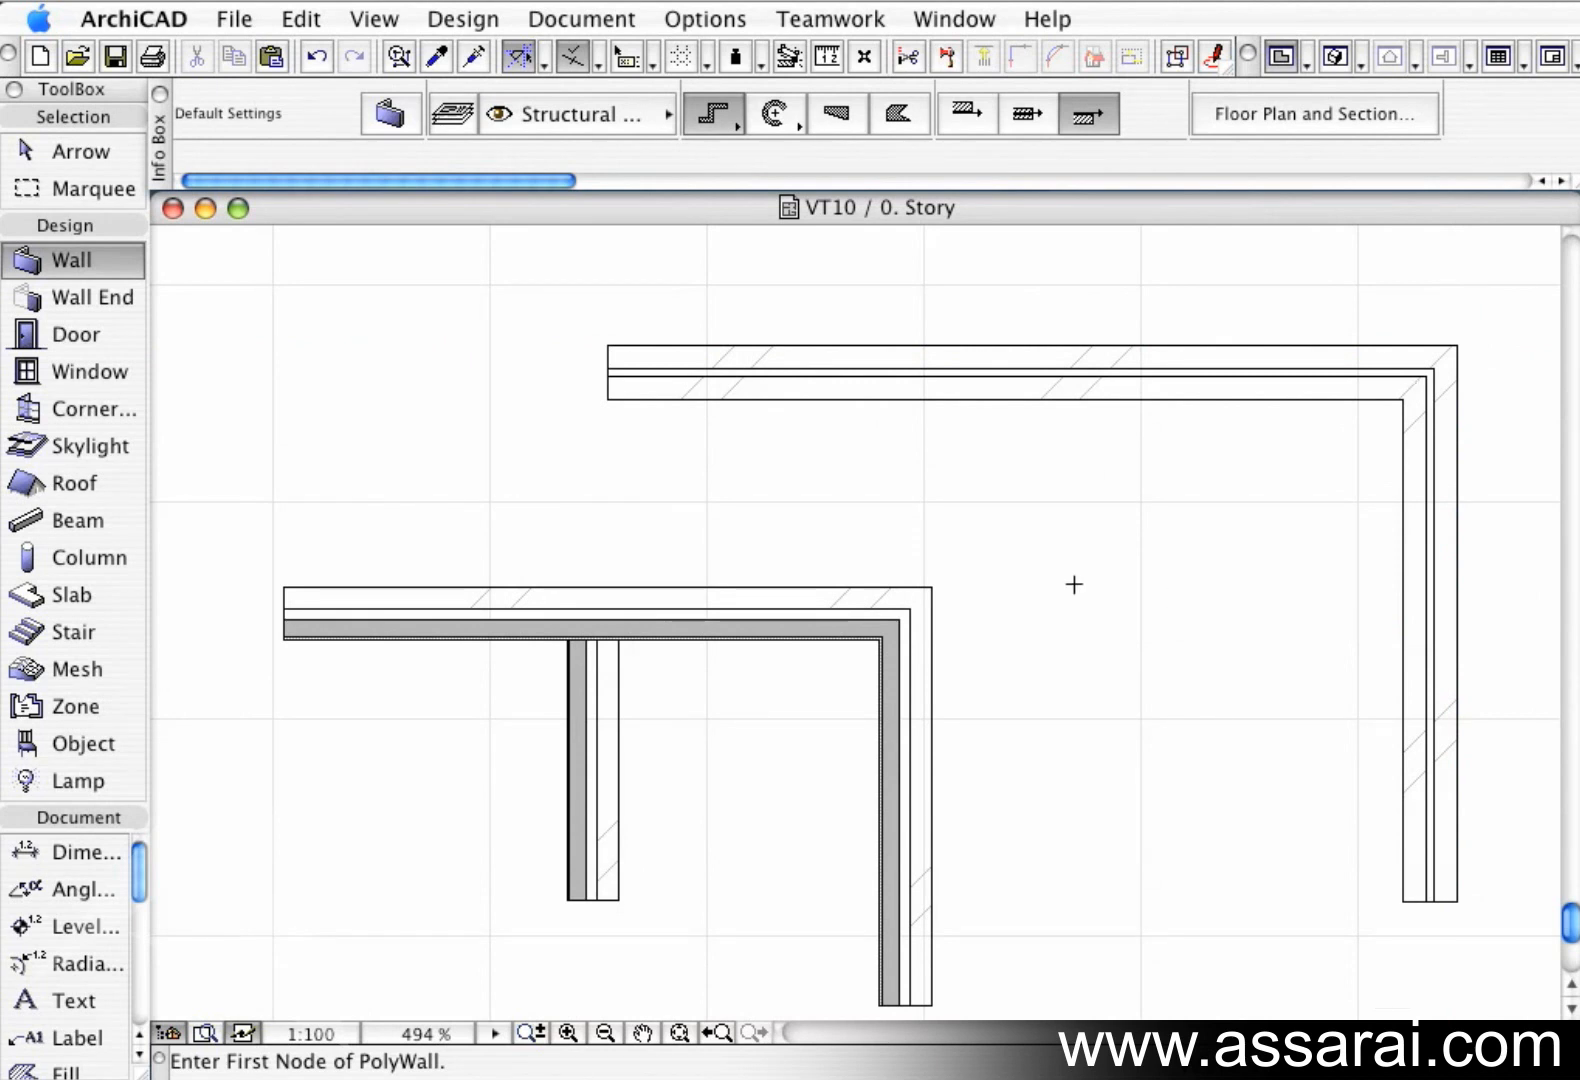
left_click(1155, 346)
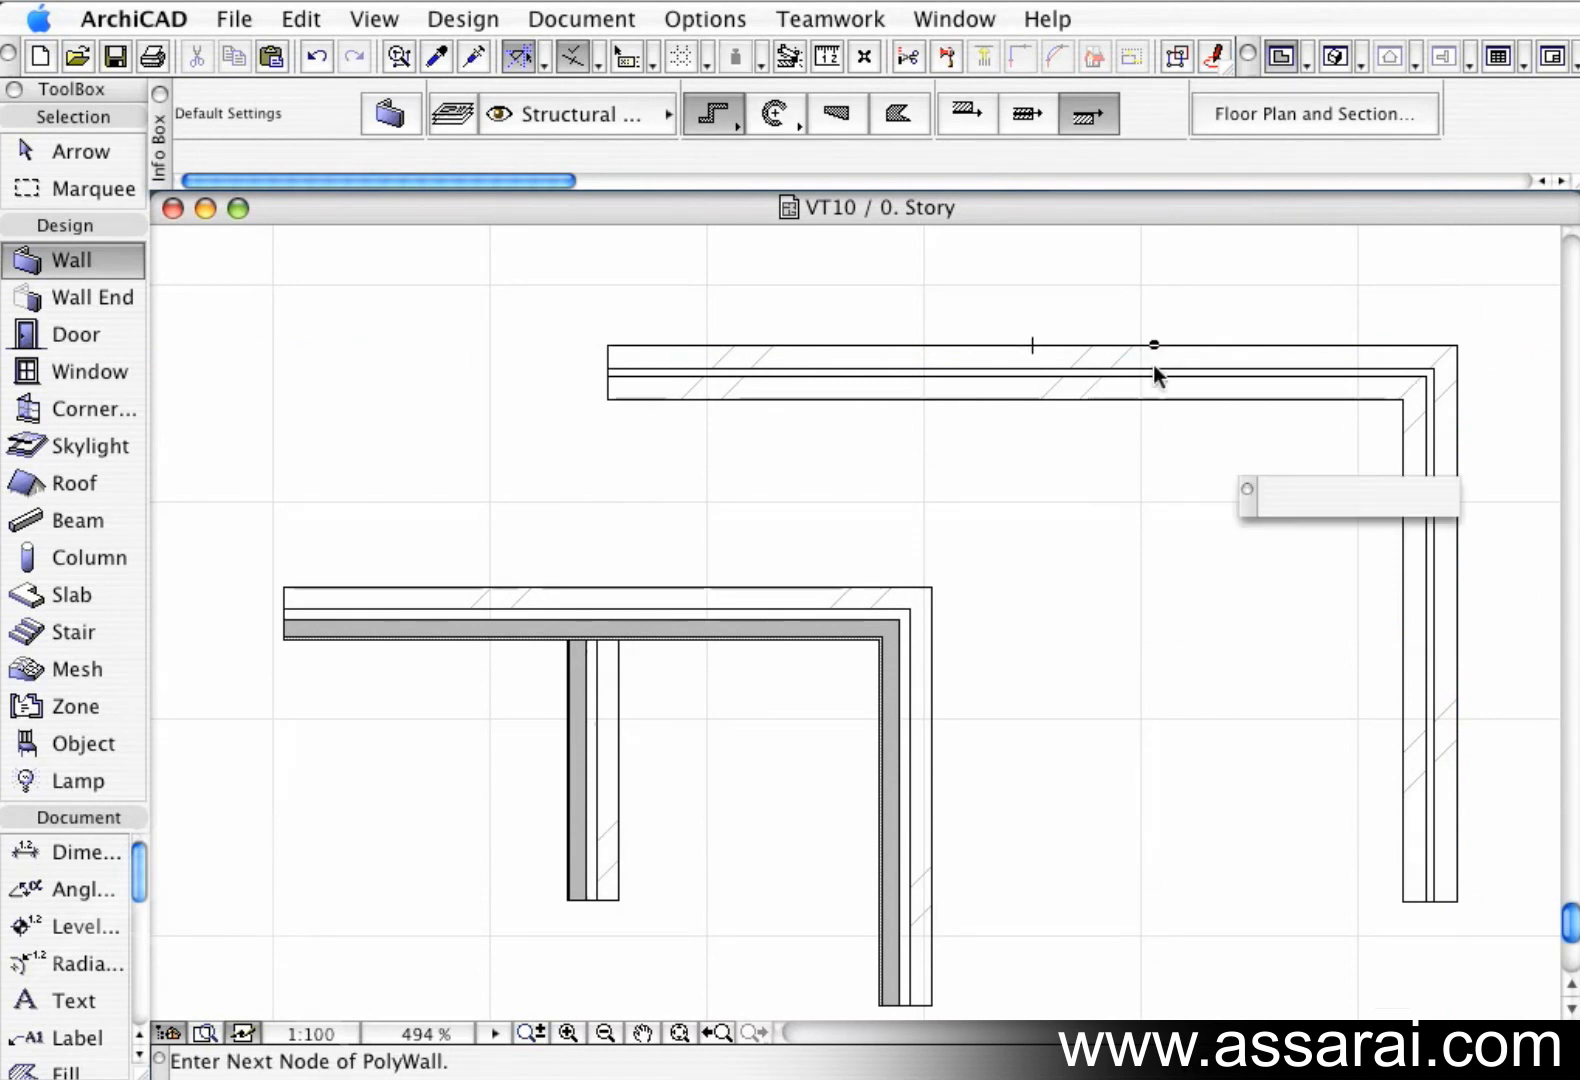
double_click(1160, 745)
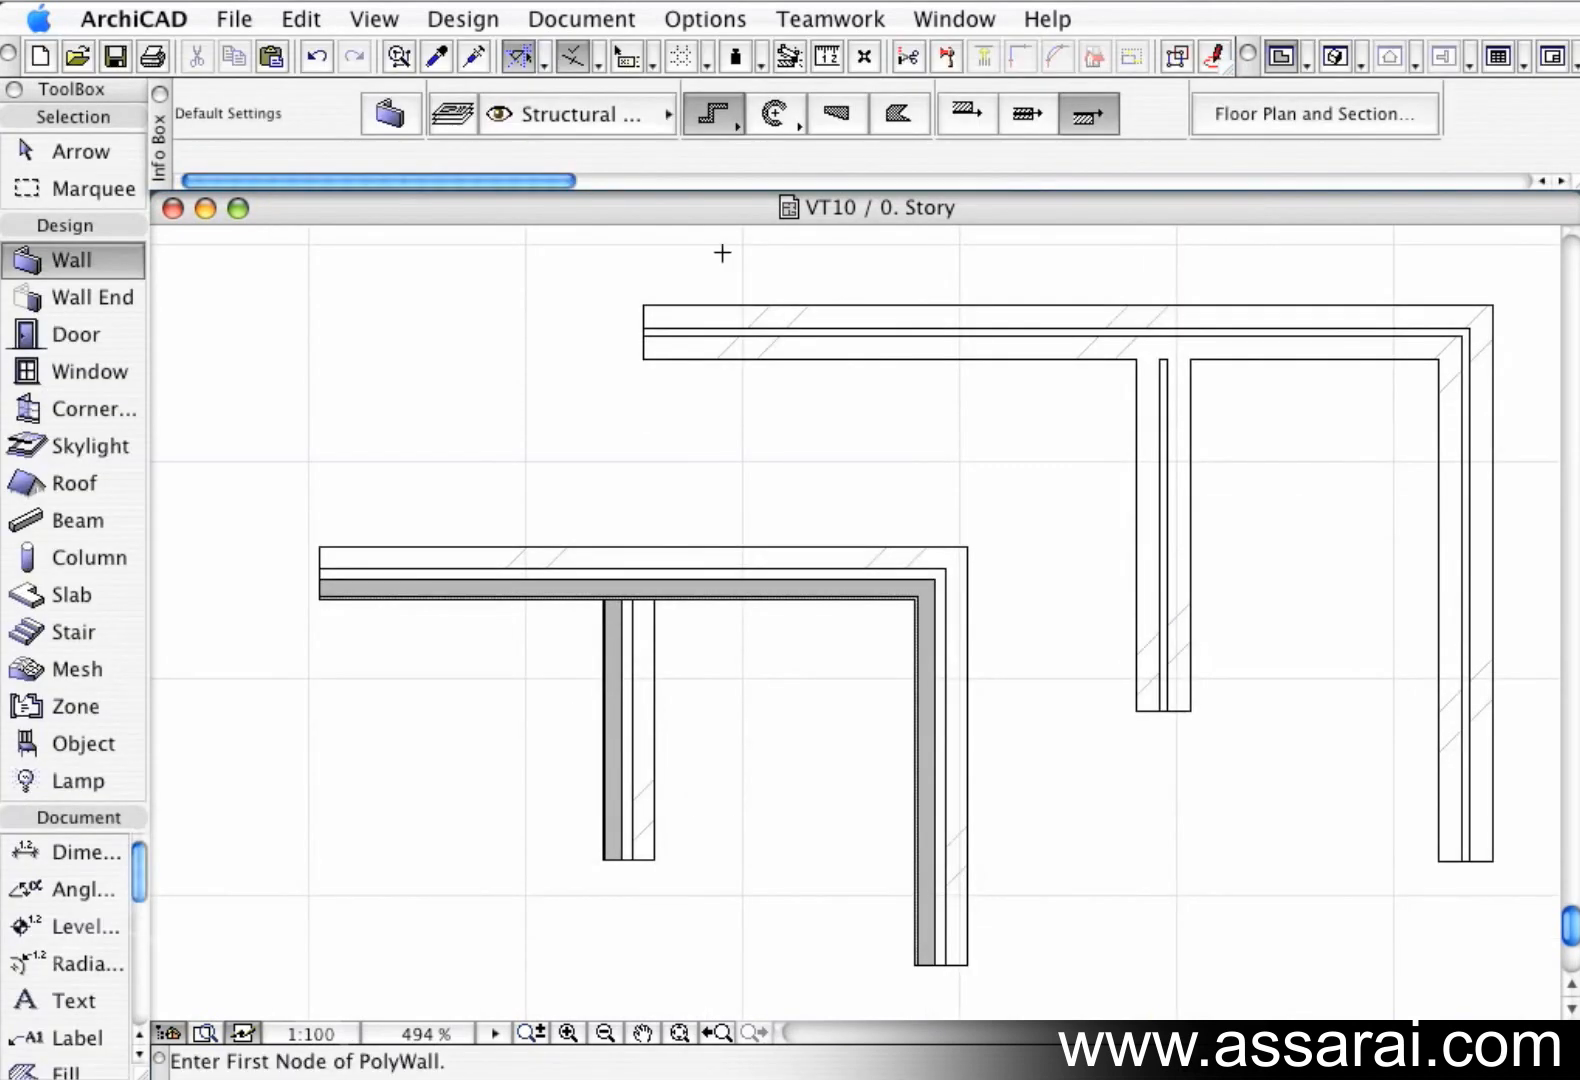
Switch back to single straight walls and set the cut fill in the default wall settings to the 90 composite.
left_click_drag(696, 117, 702, 95)
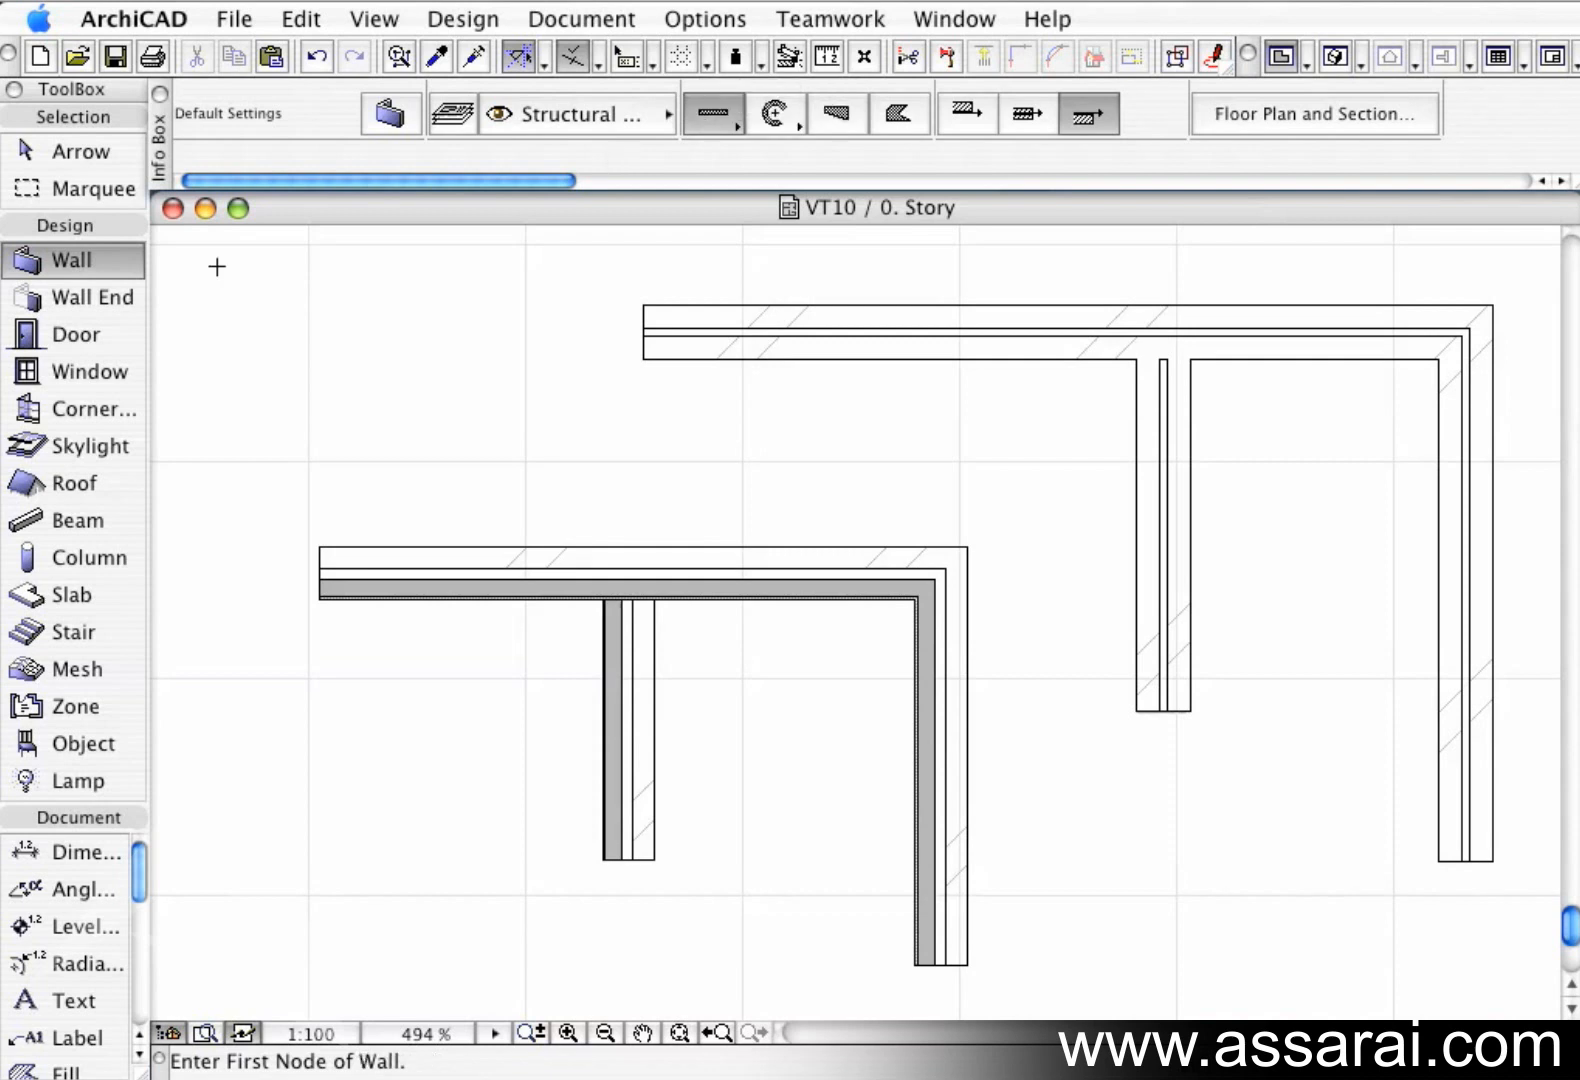
double_click(51, 256)
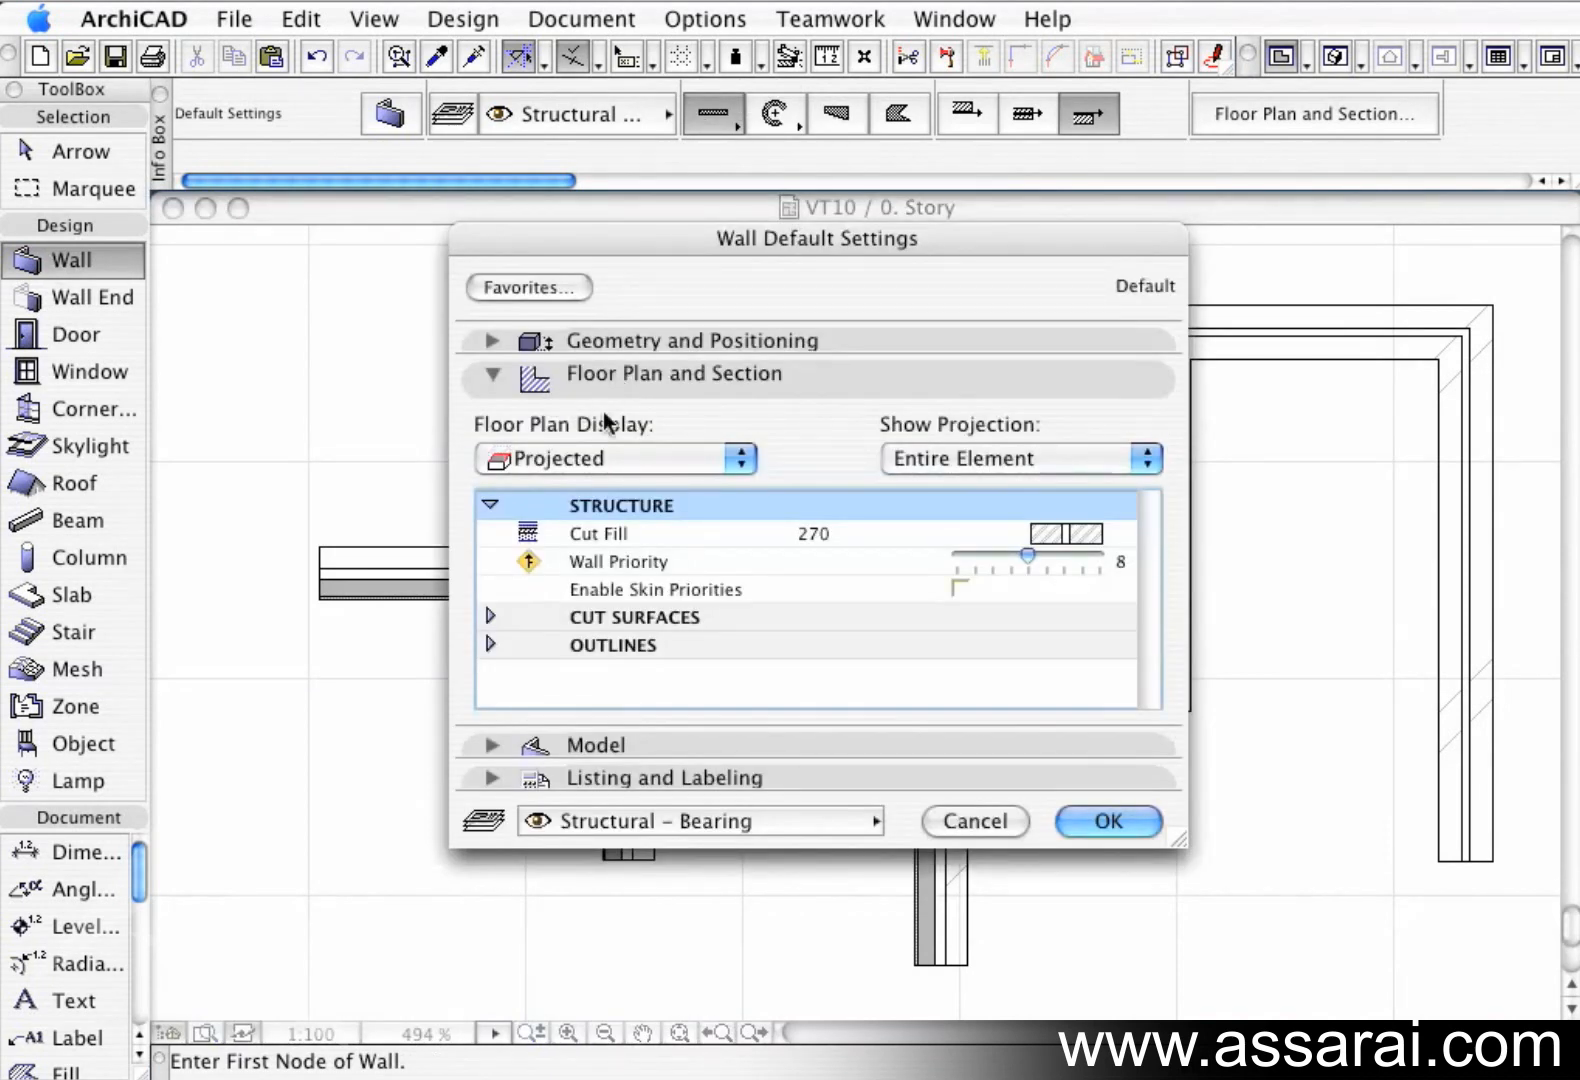
left_click(984, 536)
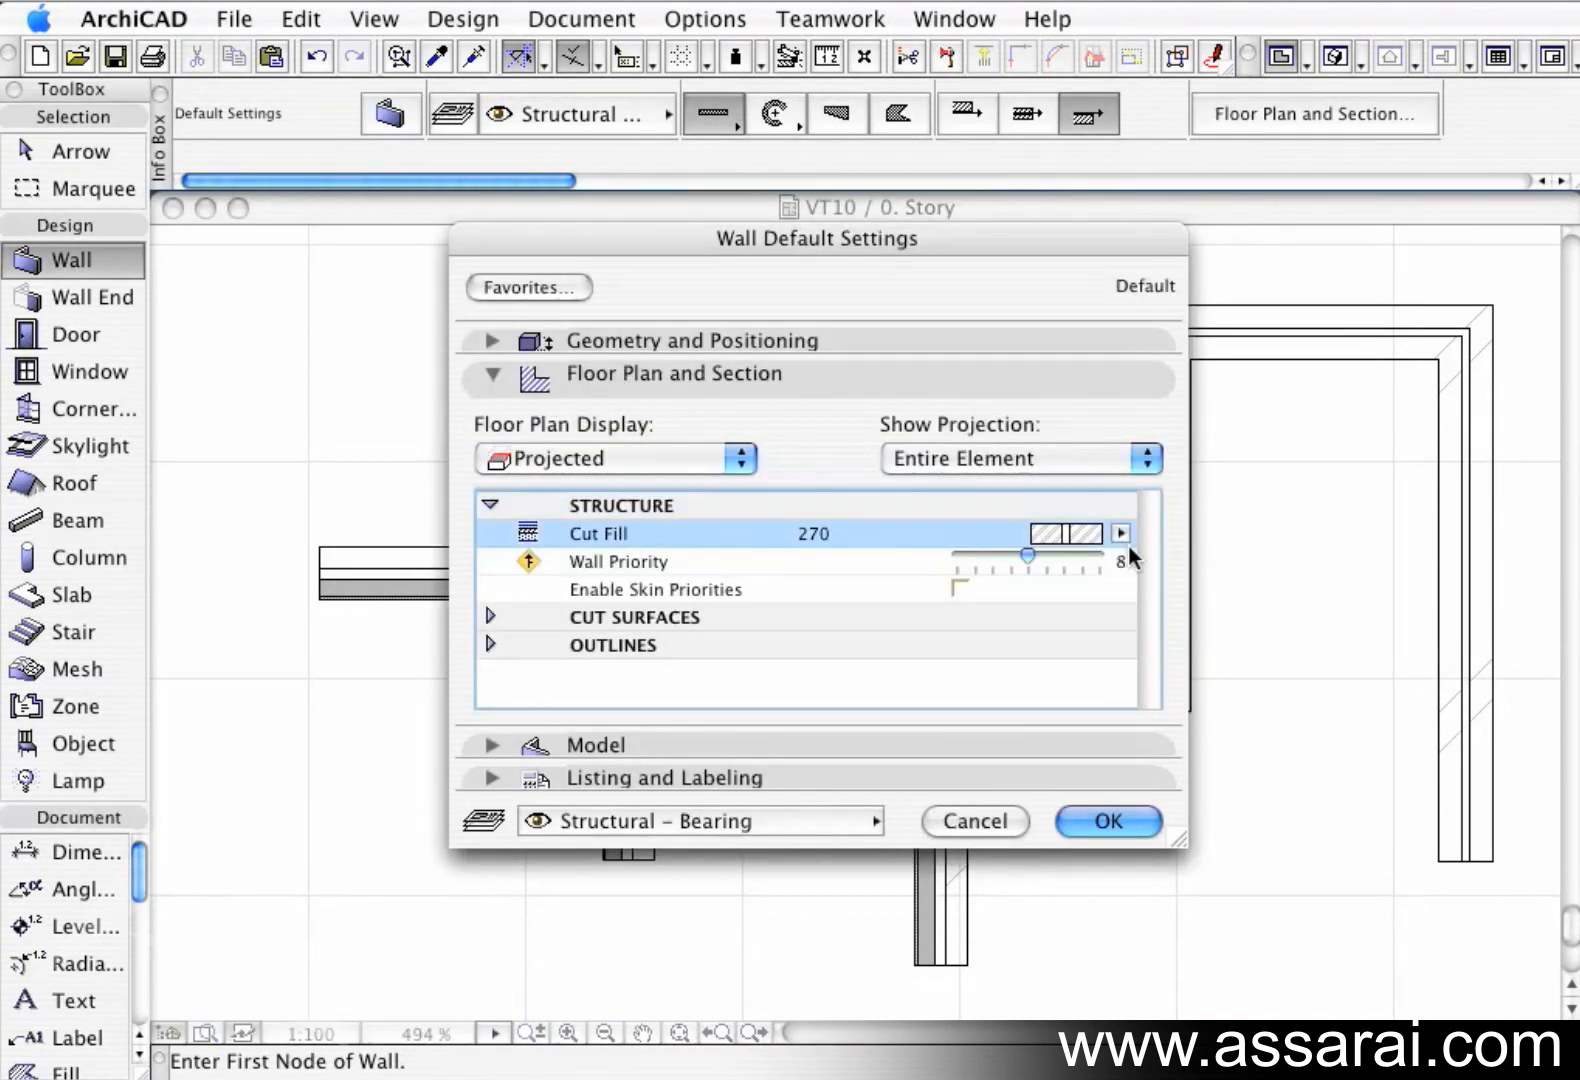
left_click(1124, 536)
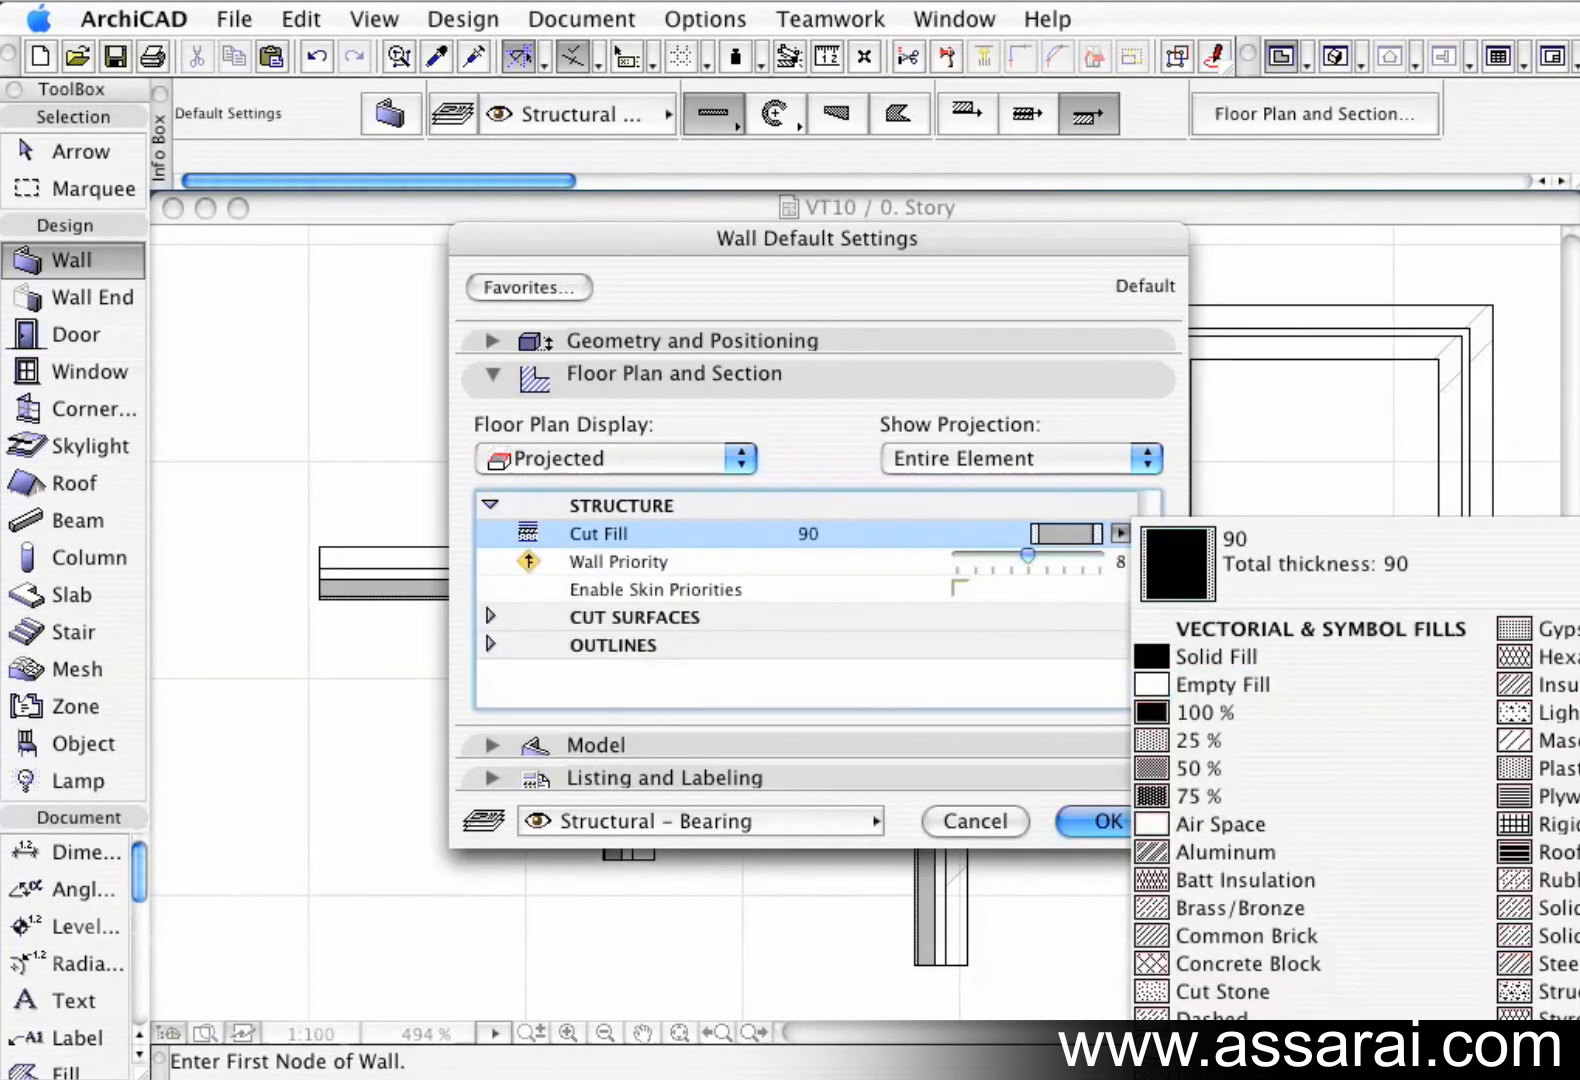
left_click(1321, 783)
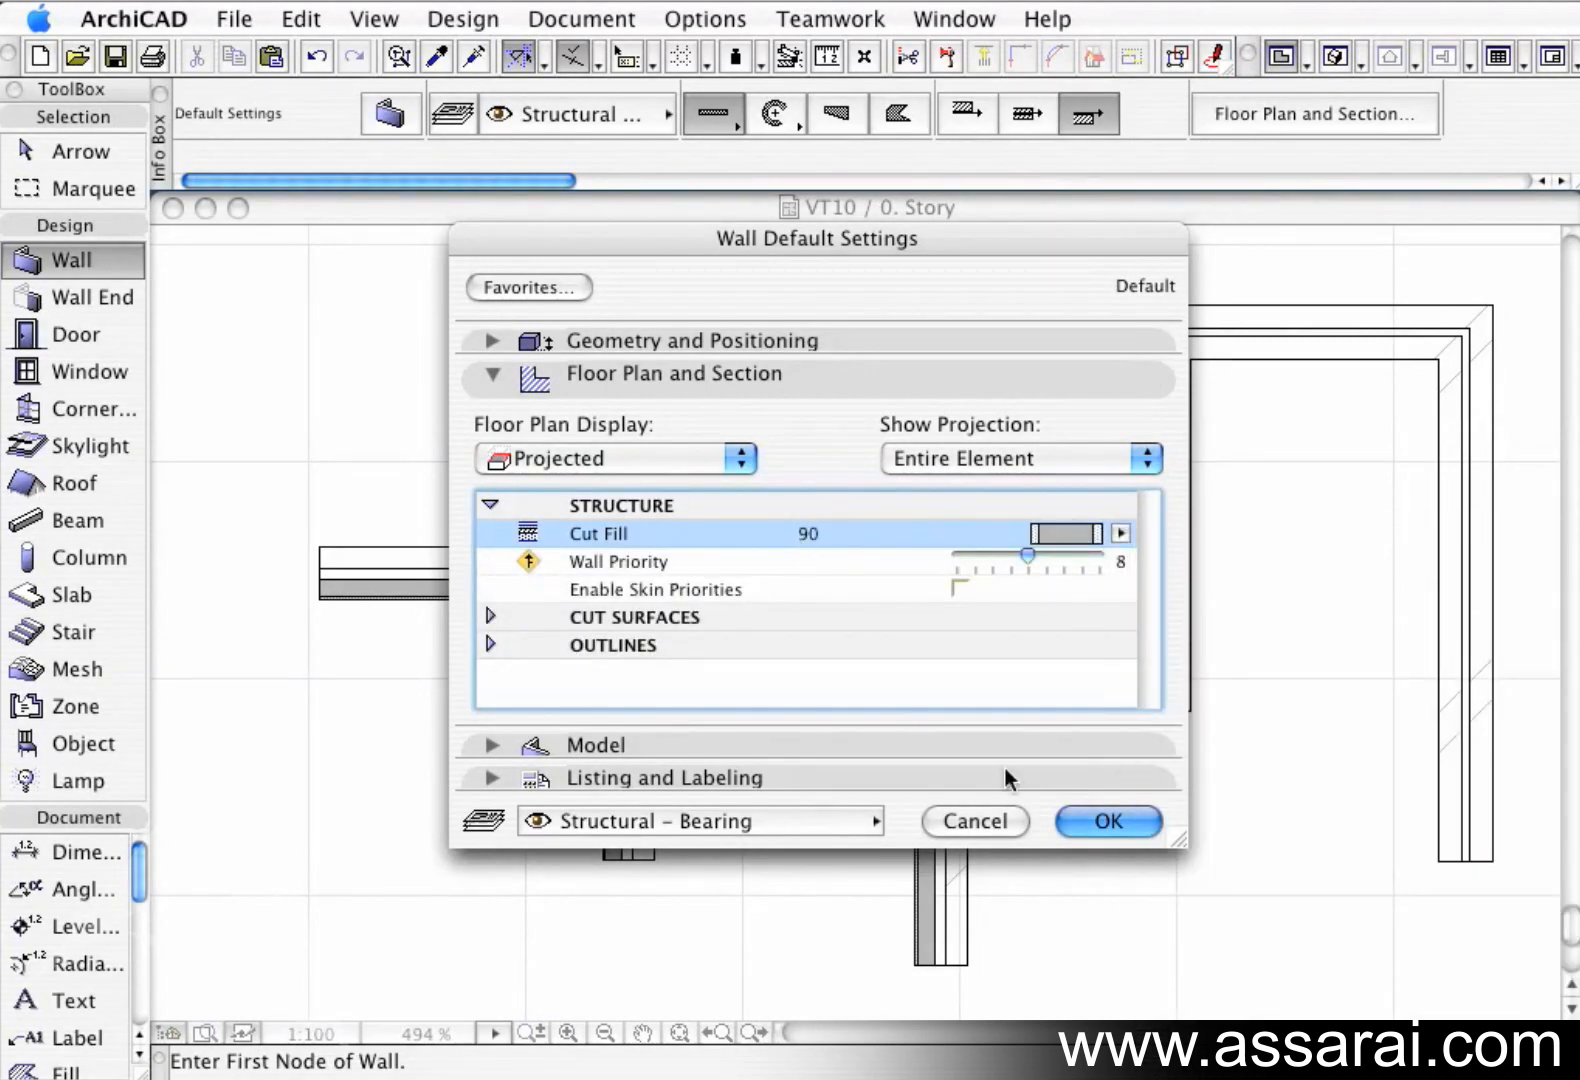
left_click(1100, 822)
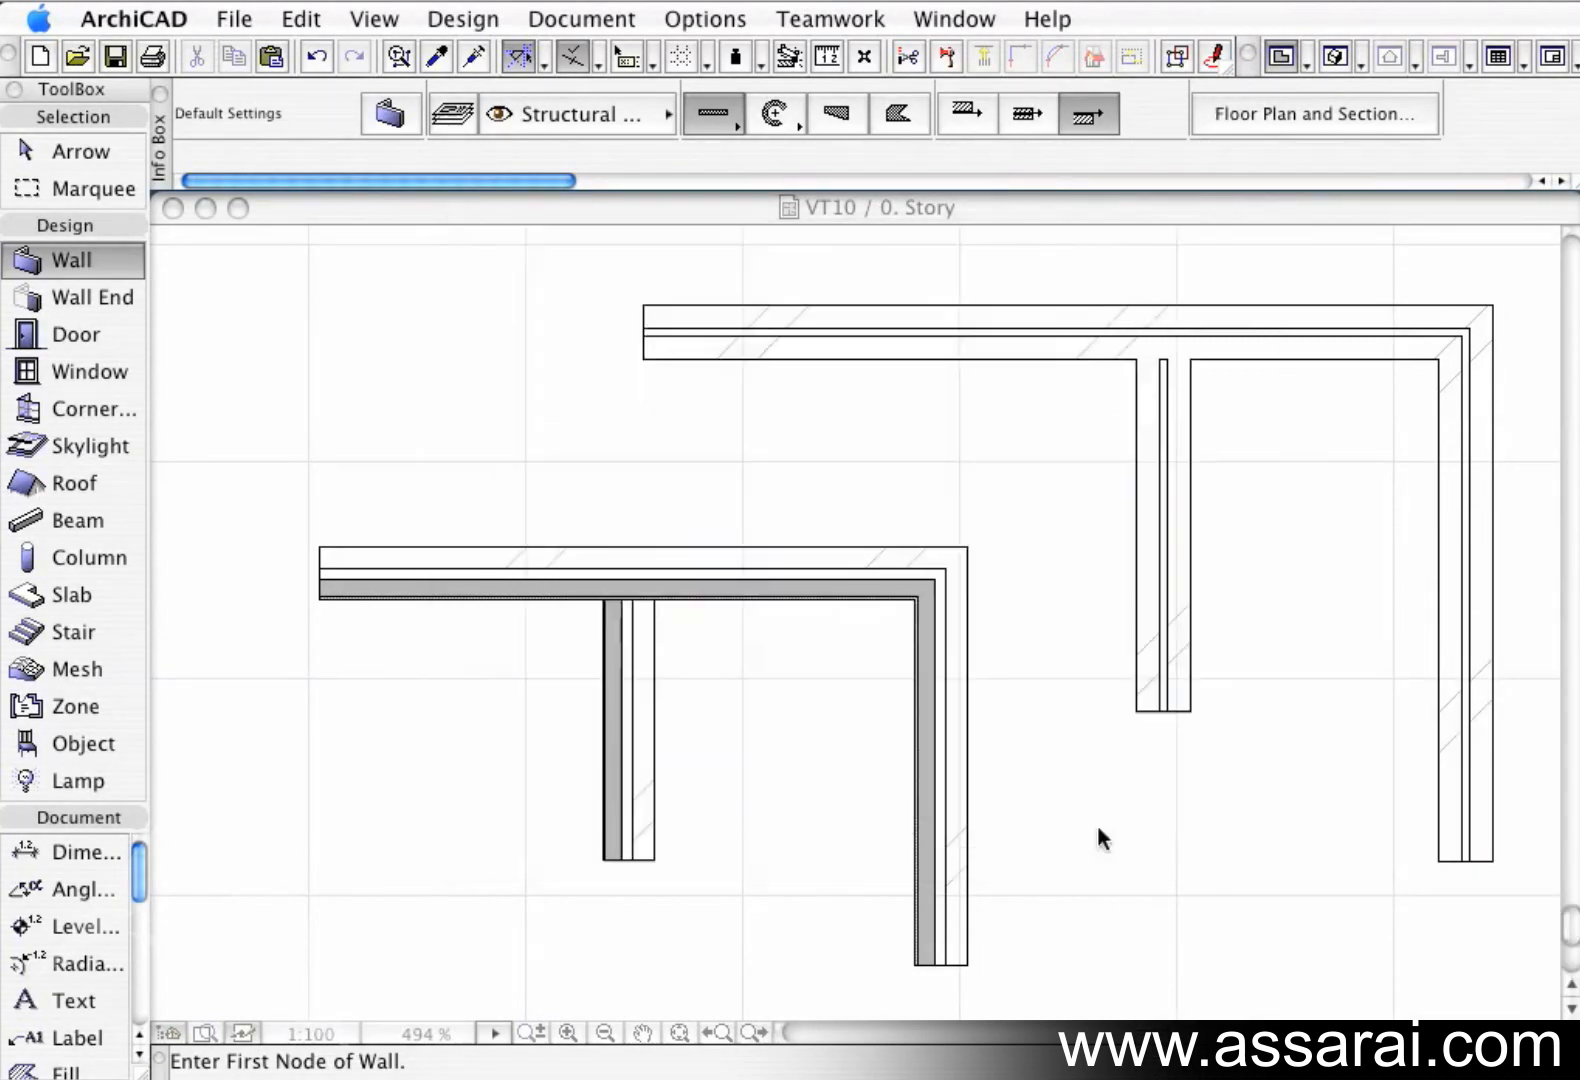
Draw a short vertical 90 composite wall down from the inner face of the horizontal 240 wall, near its left end.
left_click(397, 598)
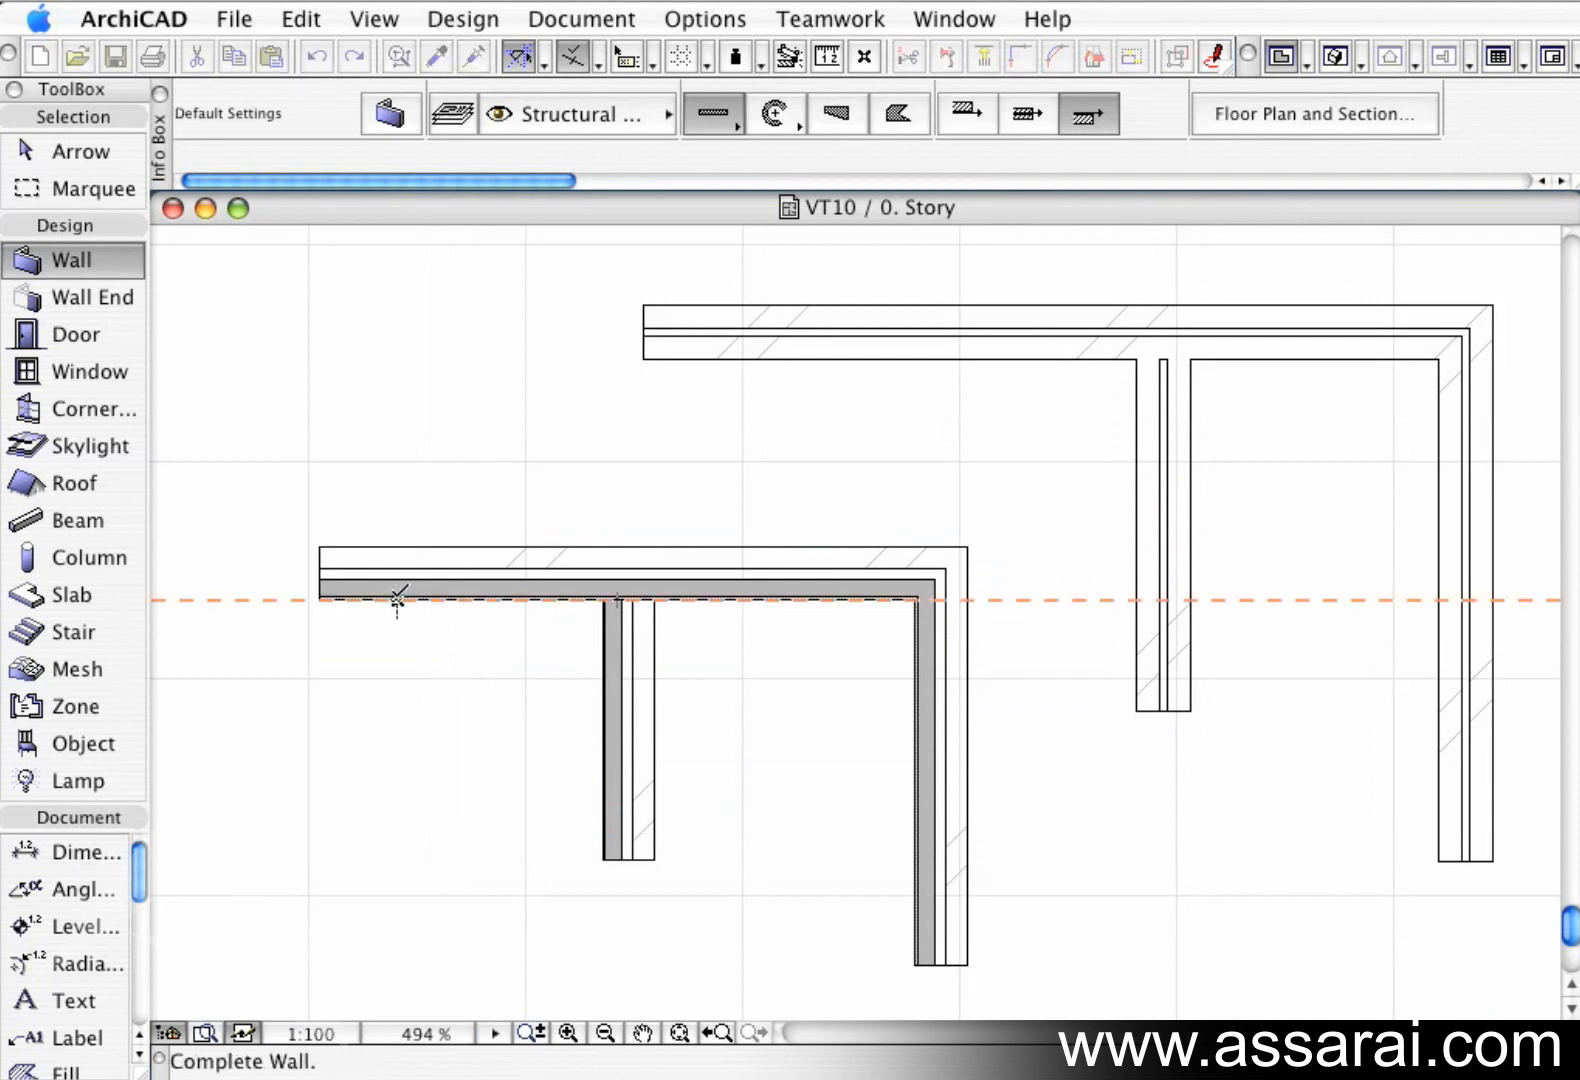
left_click(395, 793)
Examine how the skins of the 90 and 240 branch walls meet the horizontal 240 wall.
scroll(423, 695, "up", 5)
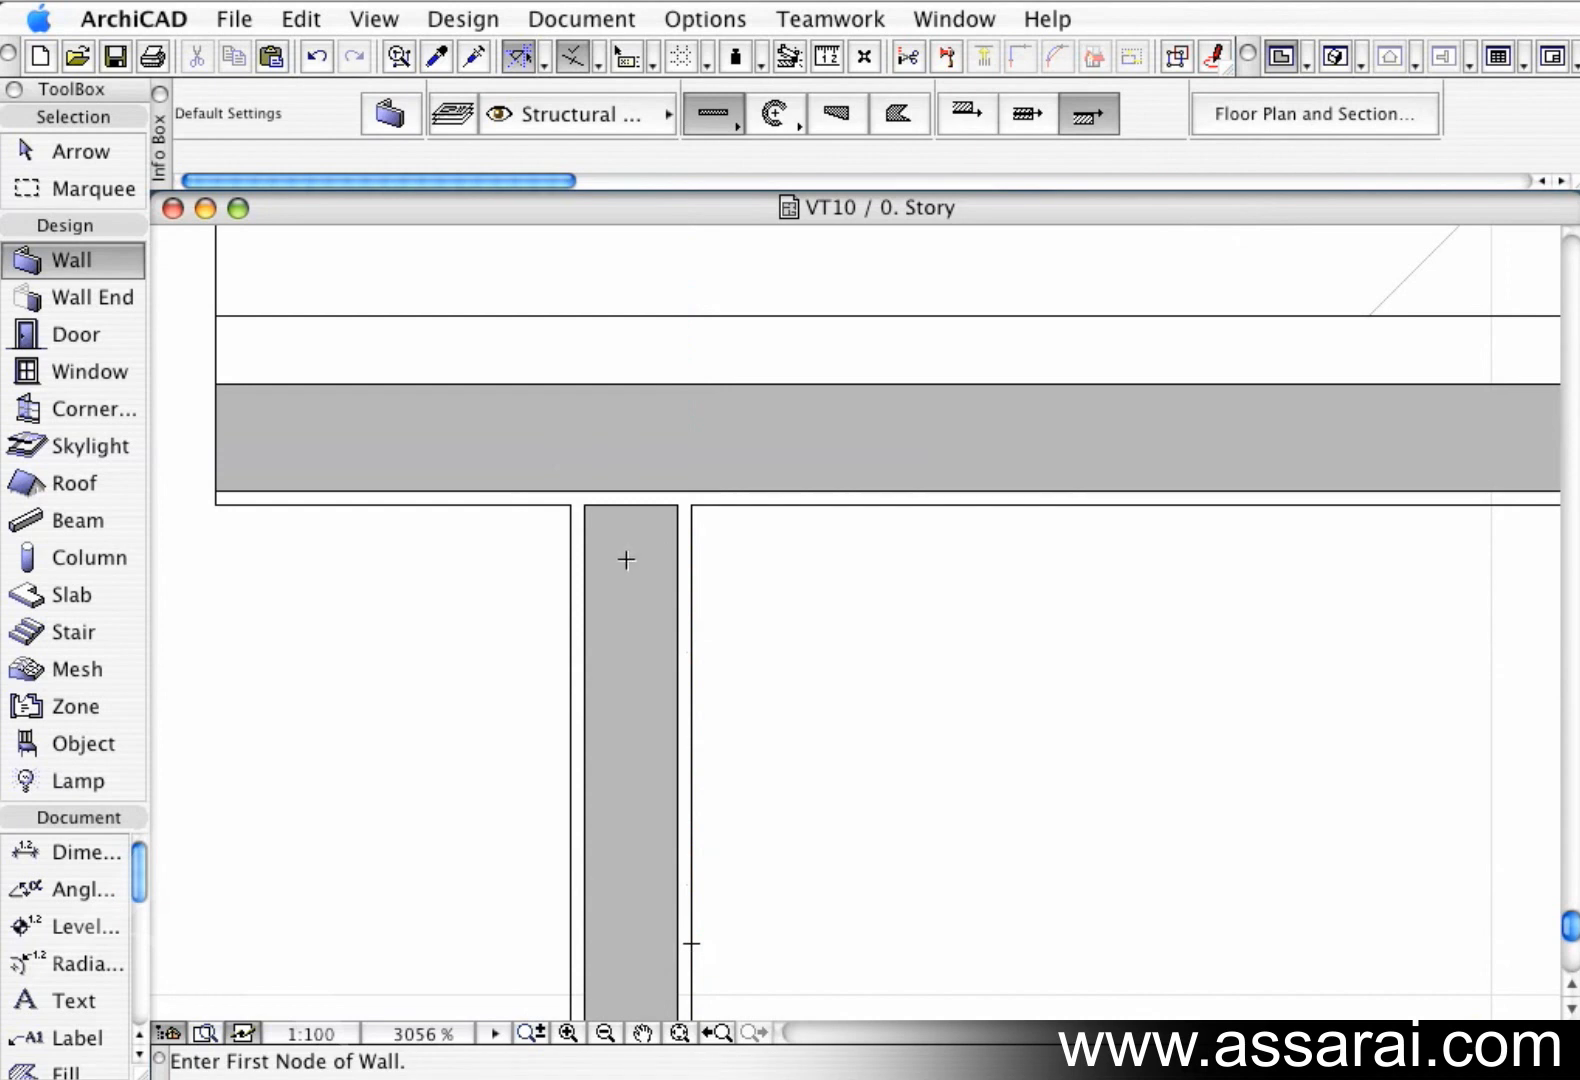
scroll(626, 560, "down", 3)
middle_click_drag(1071, 662, 614, 589)
scroll(617, 571, "down", 2)
middle_click_drag(743, 572, 720, 634)
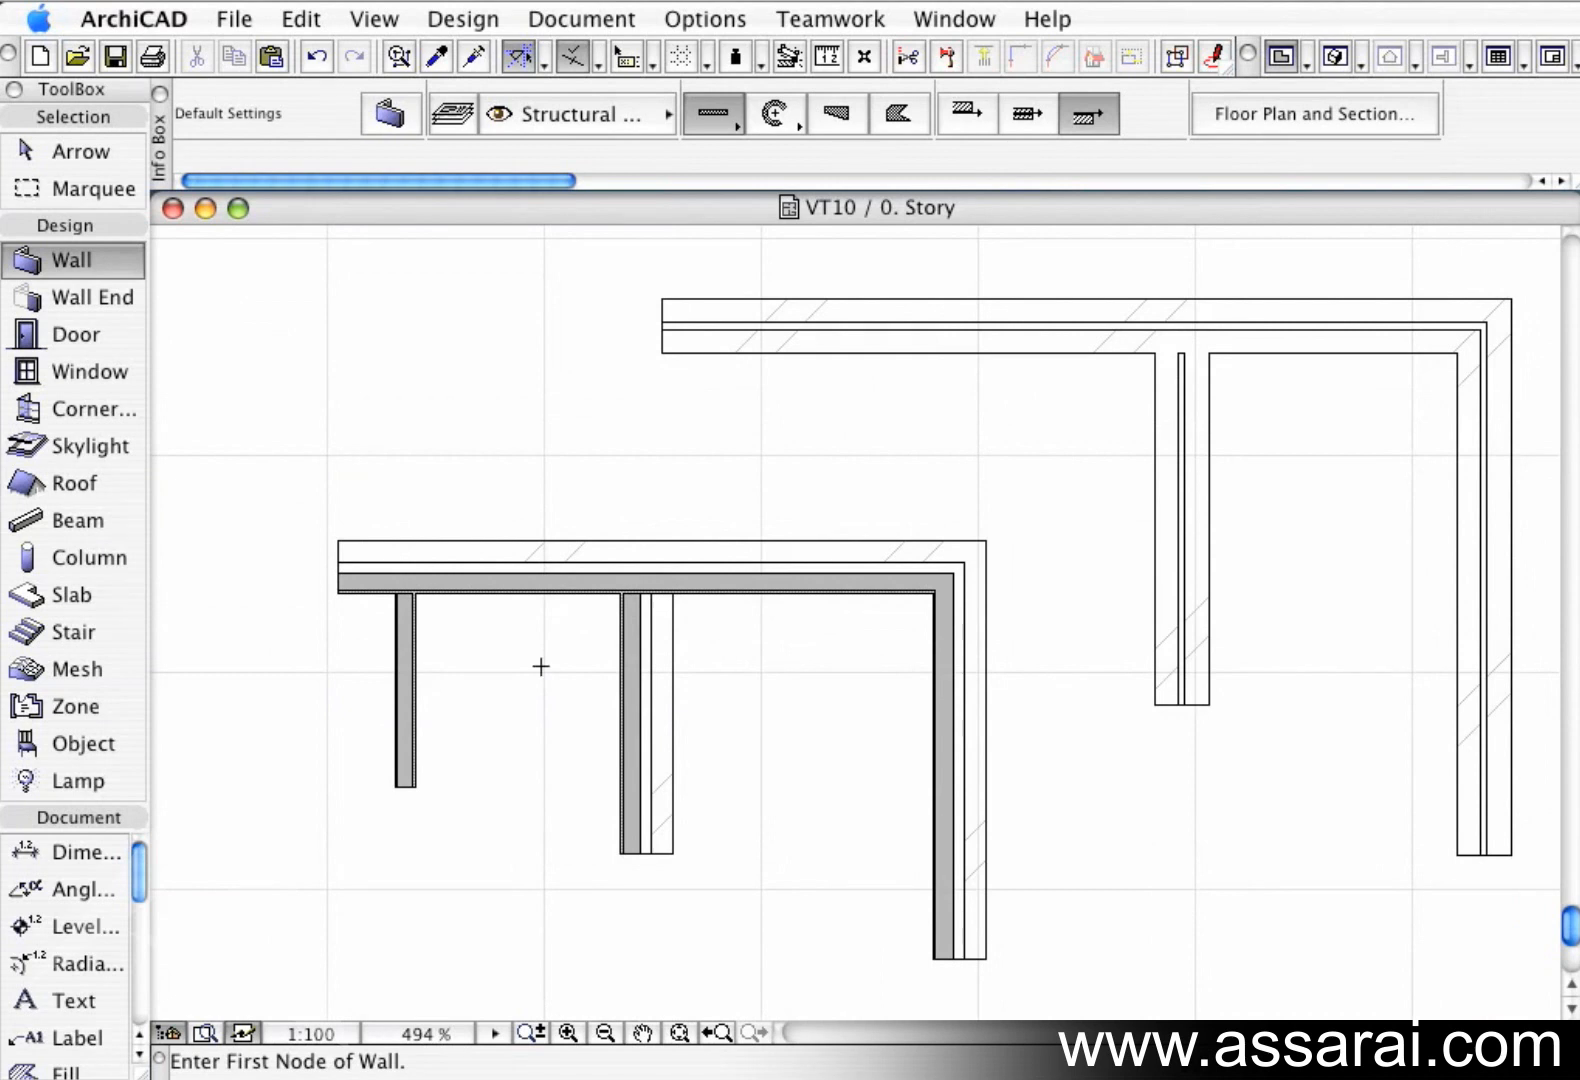
middle_click_drag(533, 628, 677, 628)
scroll(560, 640, "up", 5)
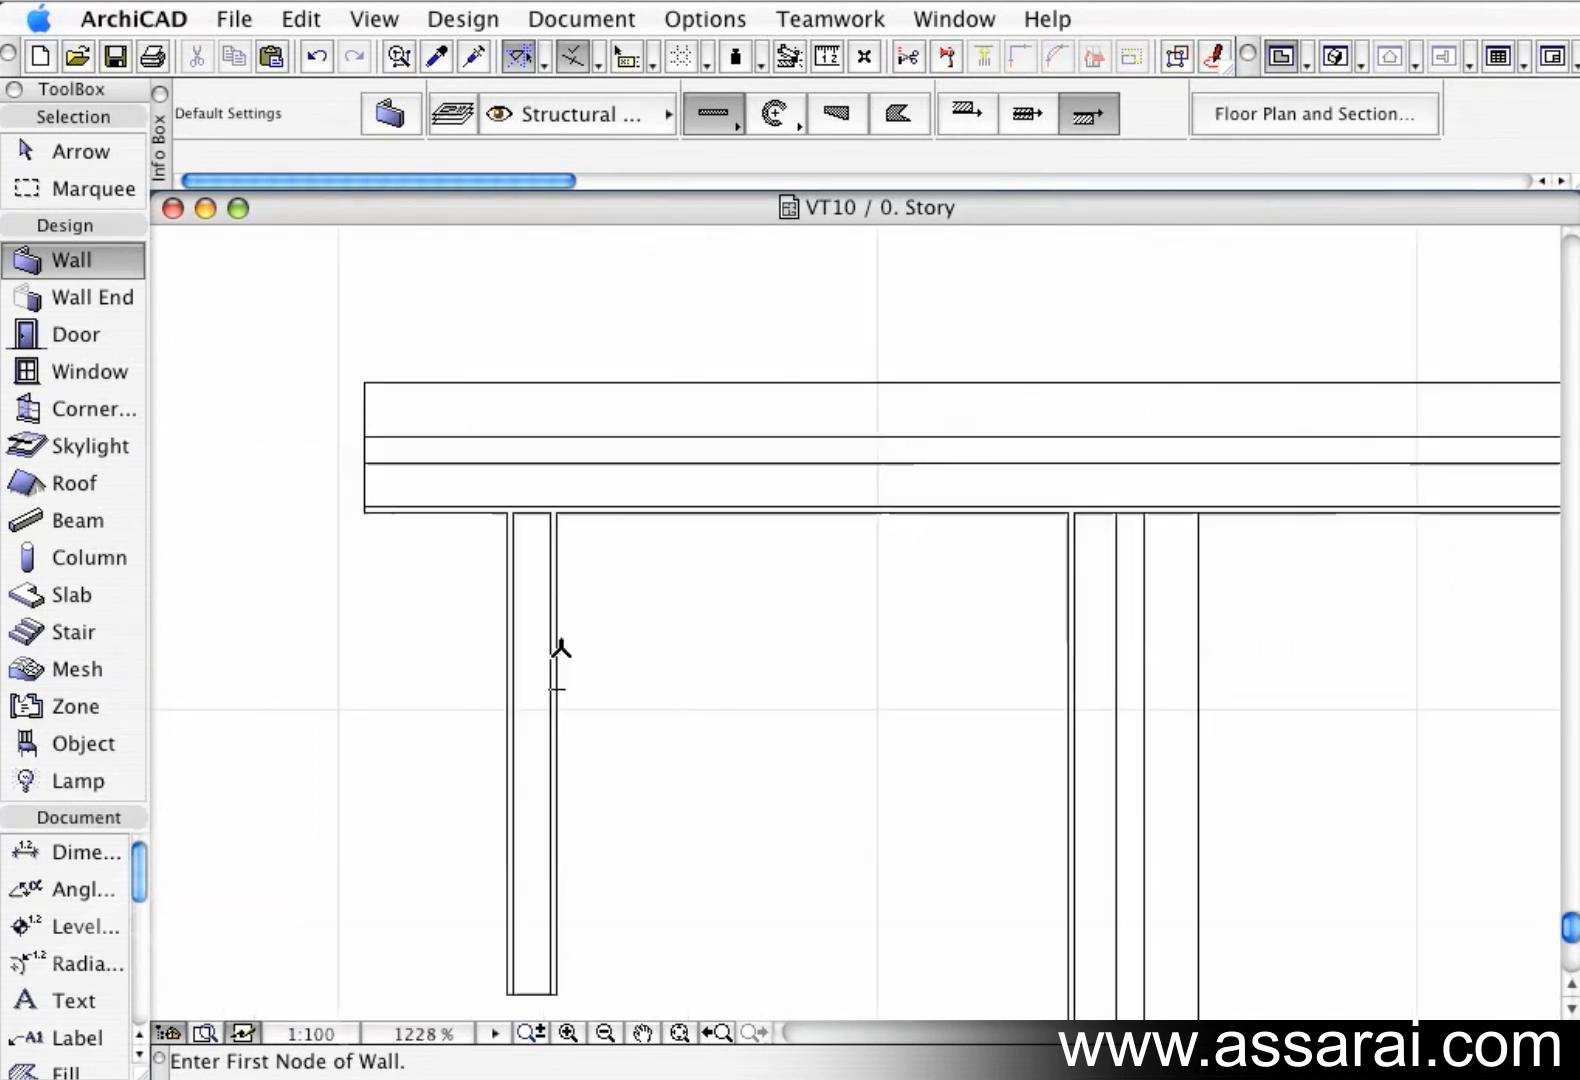
scroll(536, 600, "up", 1)
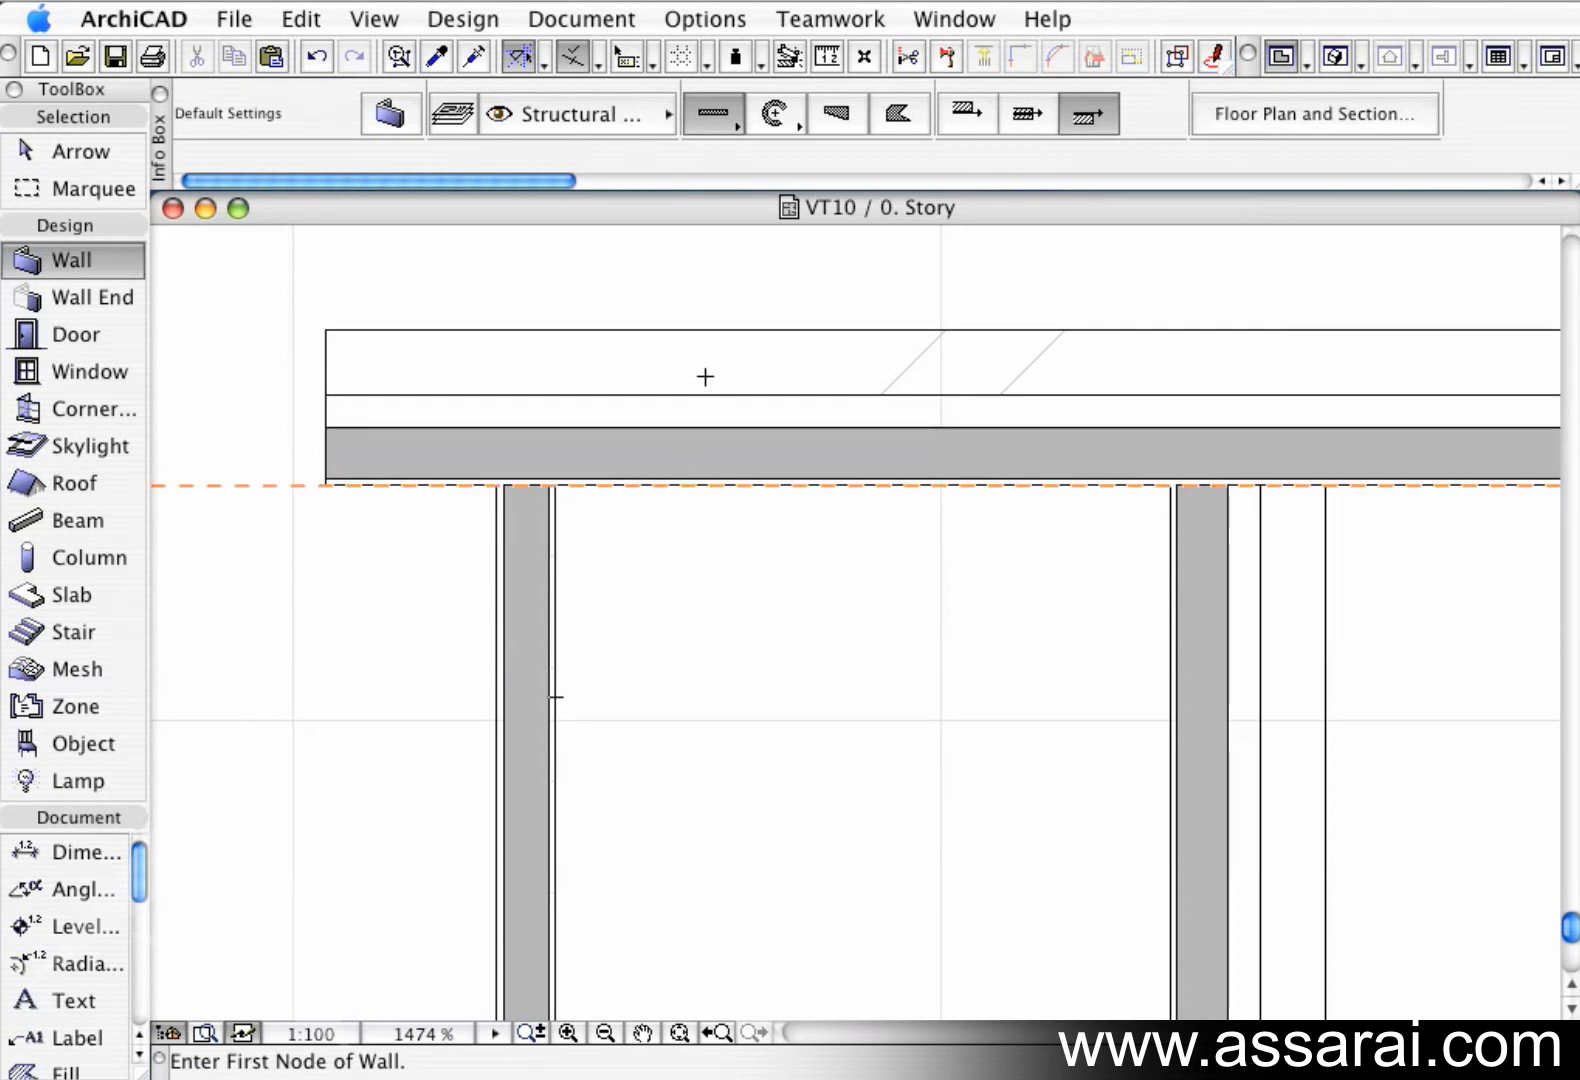
In the composite structures settings, set the skin priority of the 90 composite's Solid Fill to 10.
left_click(718, 365, "shift")
left_click(698, 20)
mouse_move(704, 54)
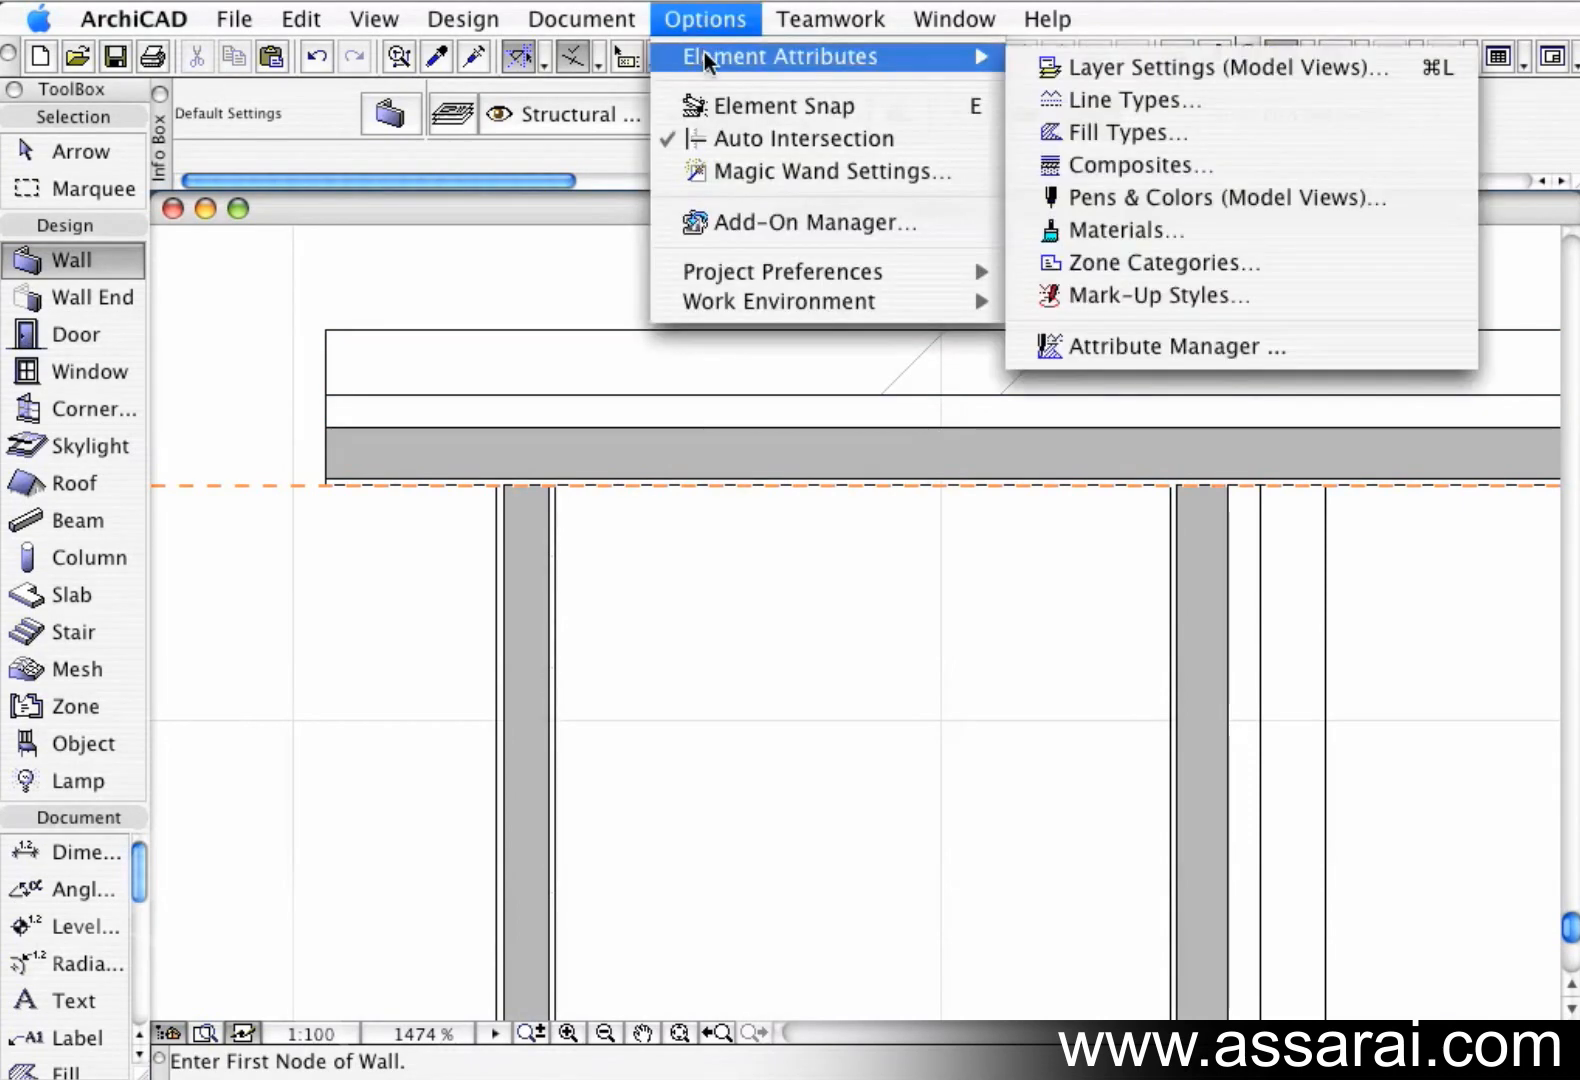
left_click(1091, 165)
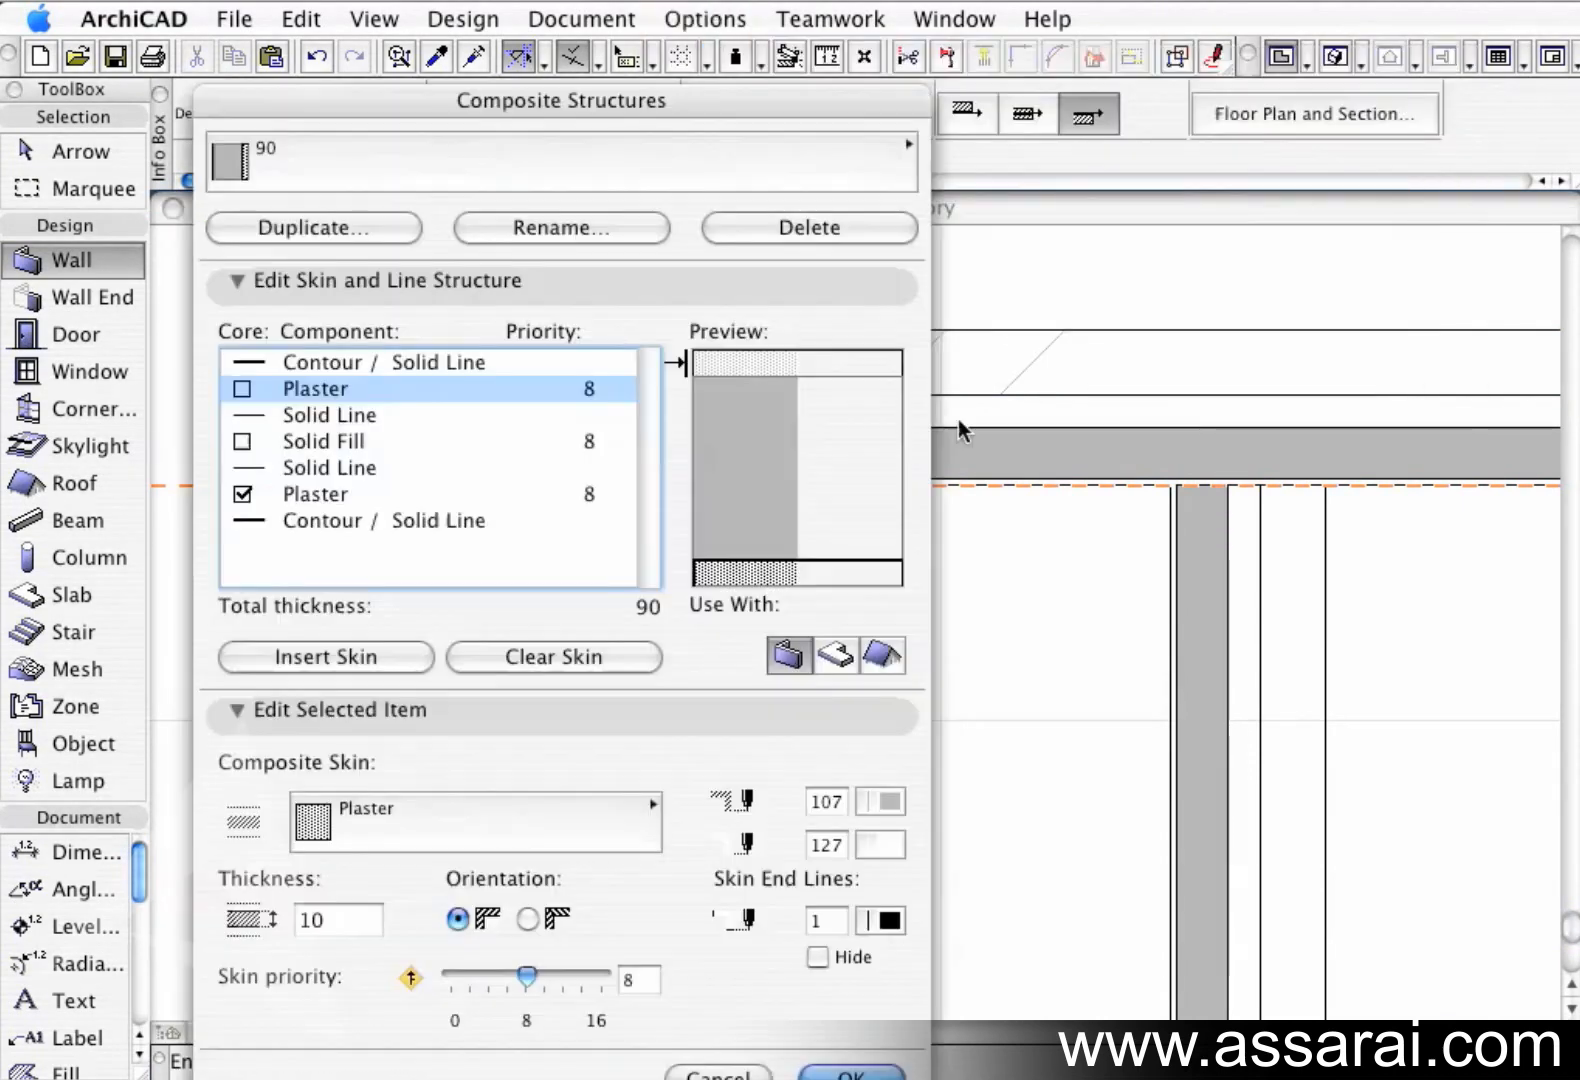
left_click(739, 478)
left_click_drag(527, 975, 546, 975)
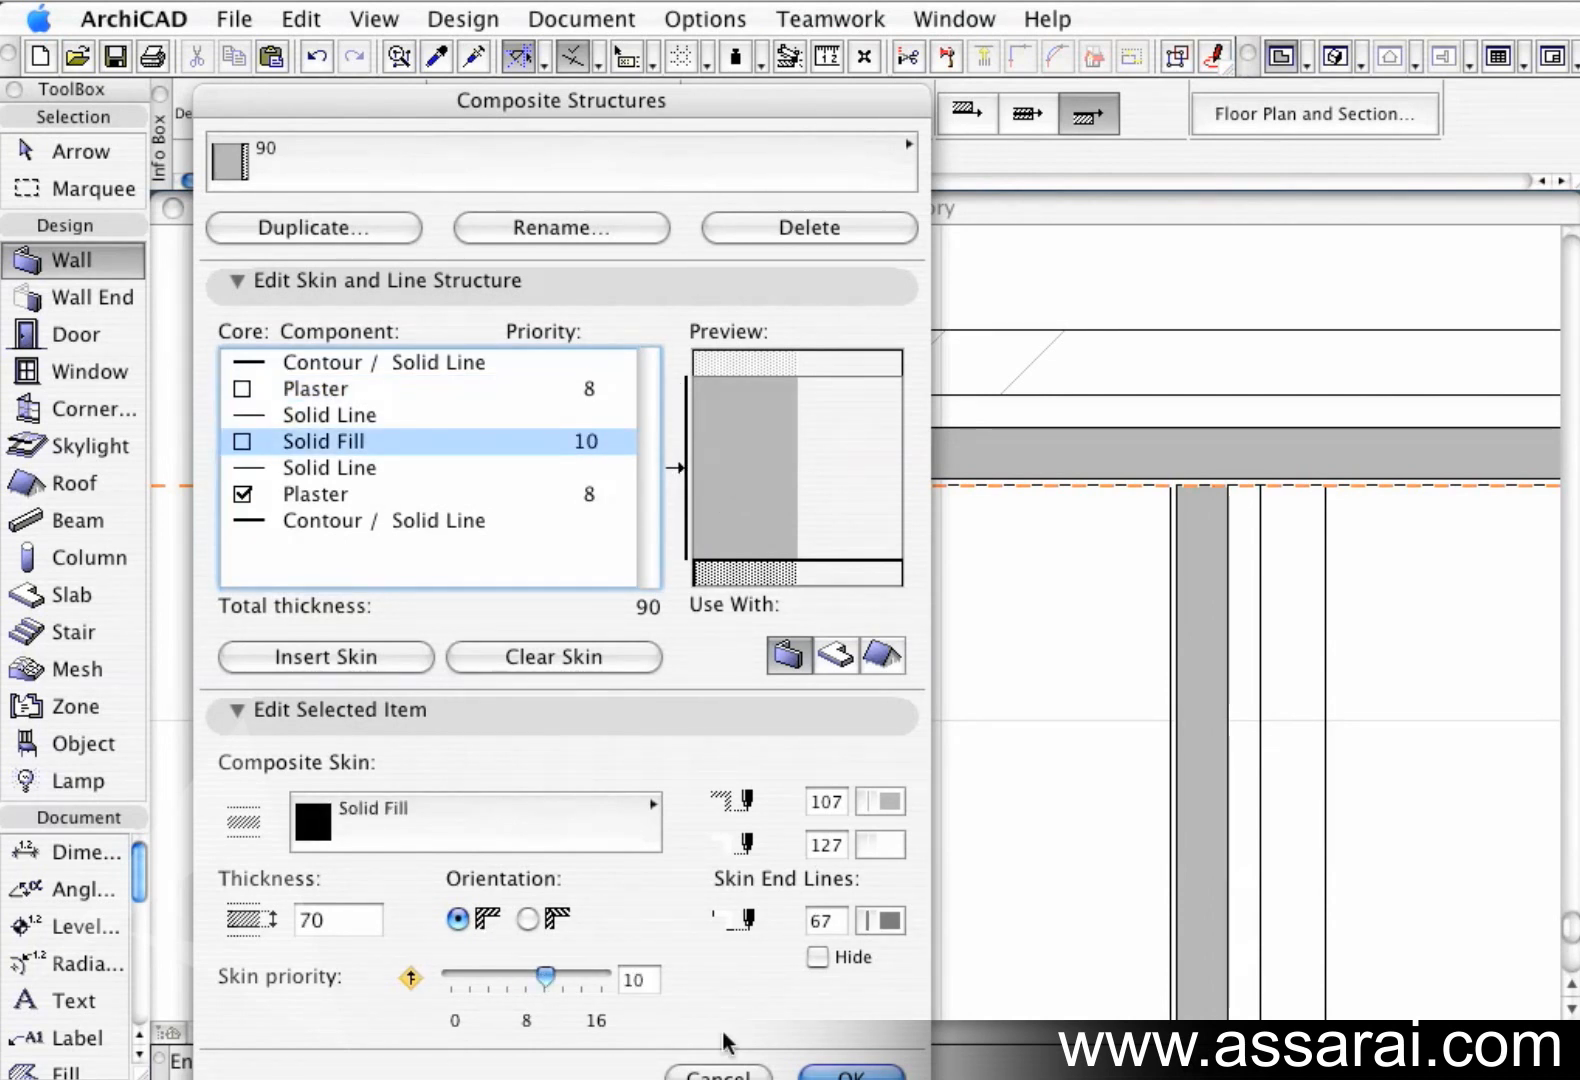
Set the skin priority of the 240 composite's Solid Fill to 10 and apply the composite changes.
left_click(597, 156)
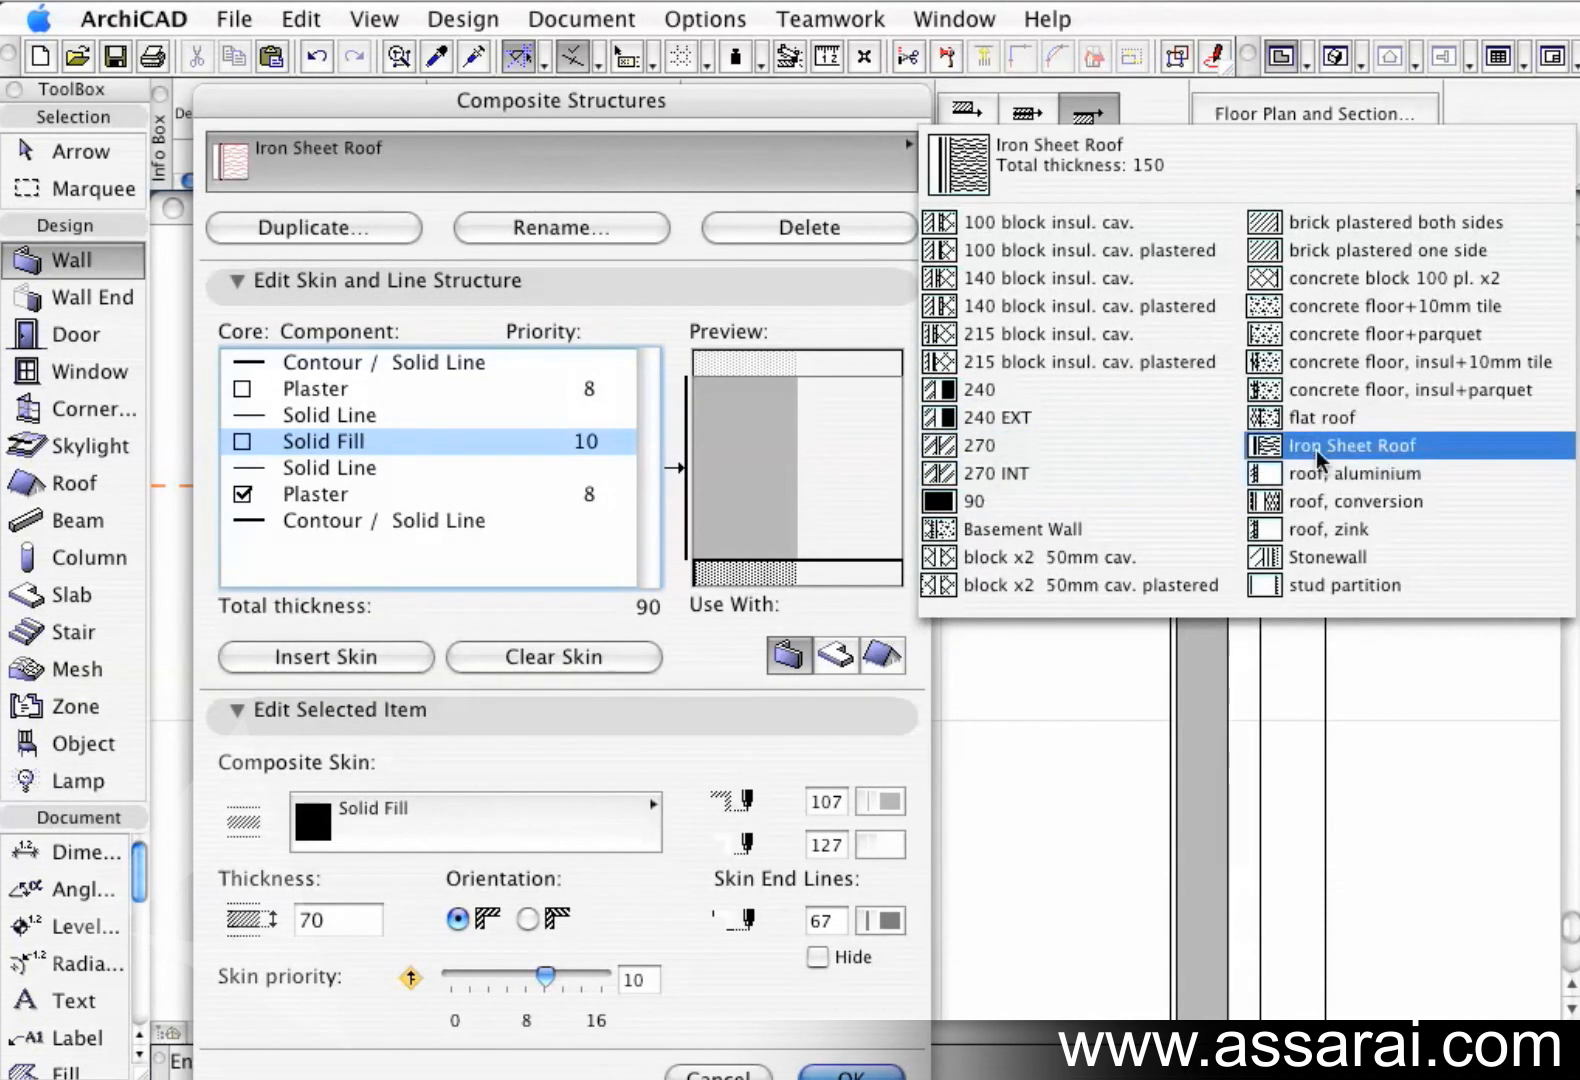
left_click(1010, 402)
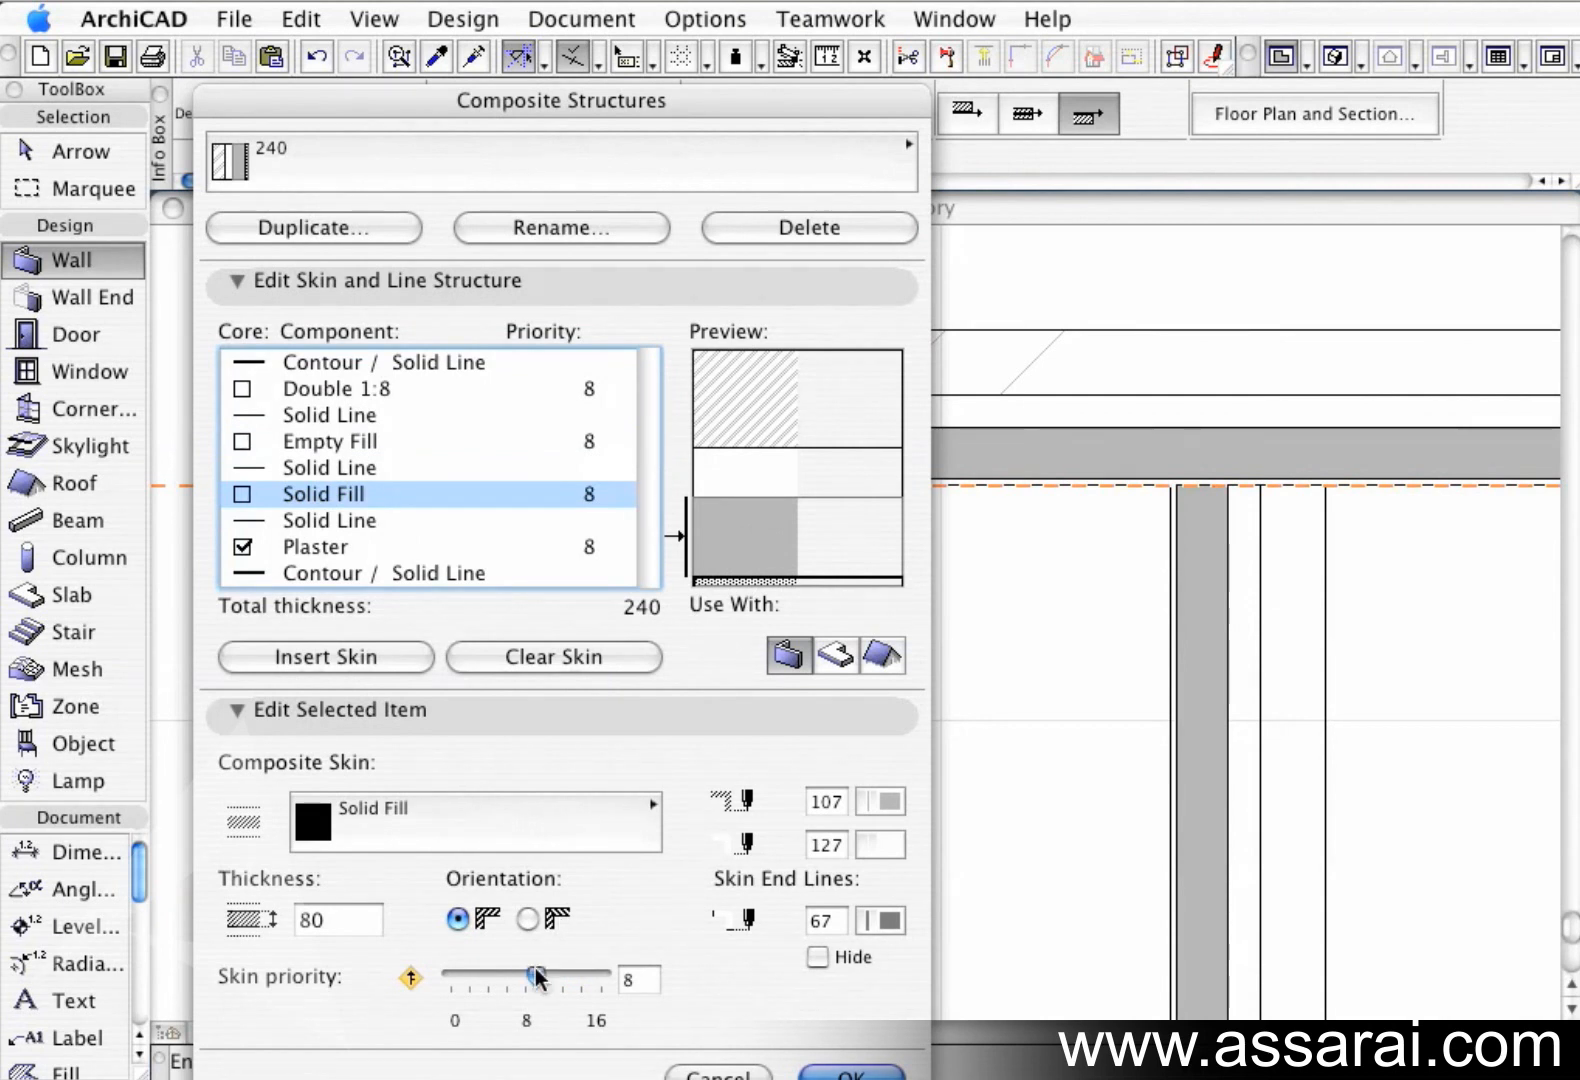
left_click_drag(537, 975, 553, 975)
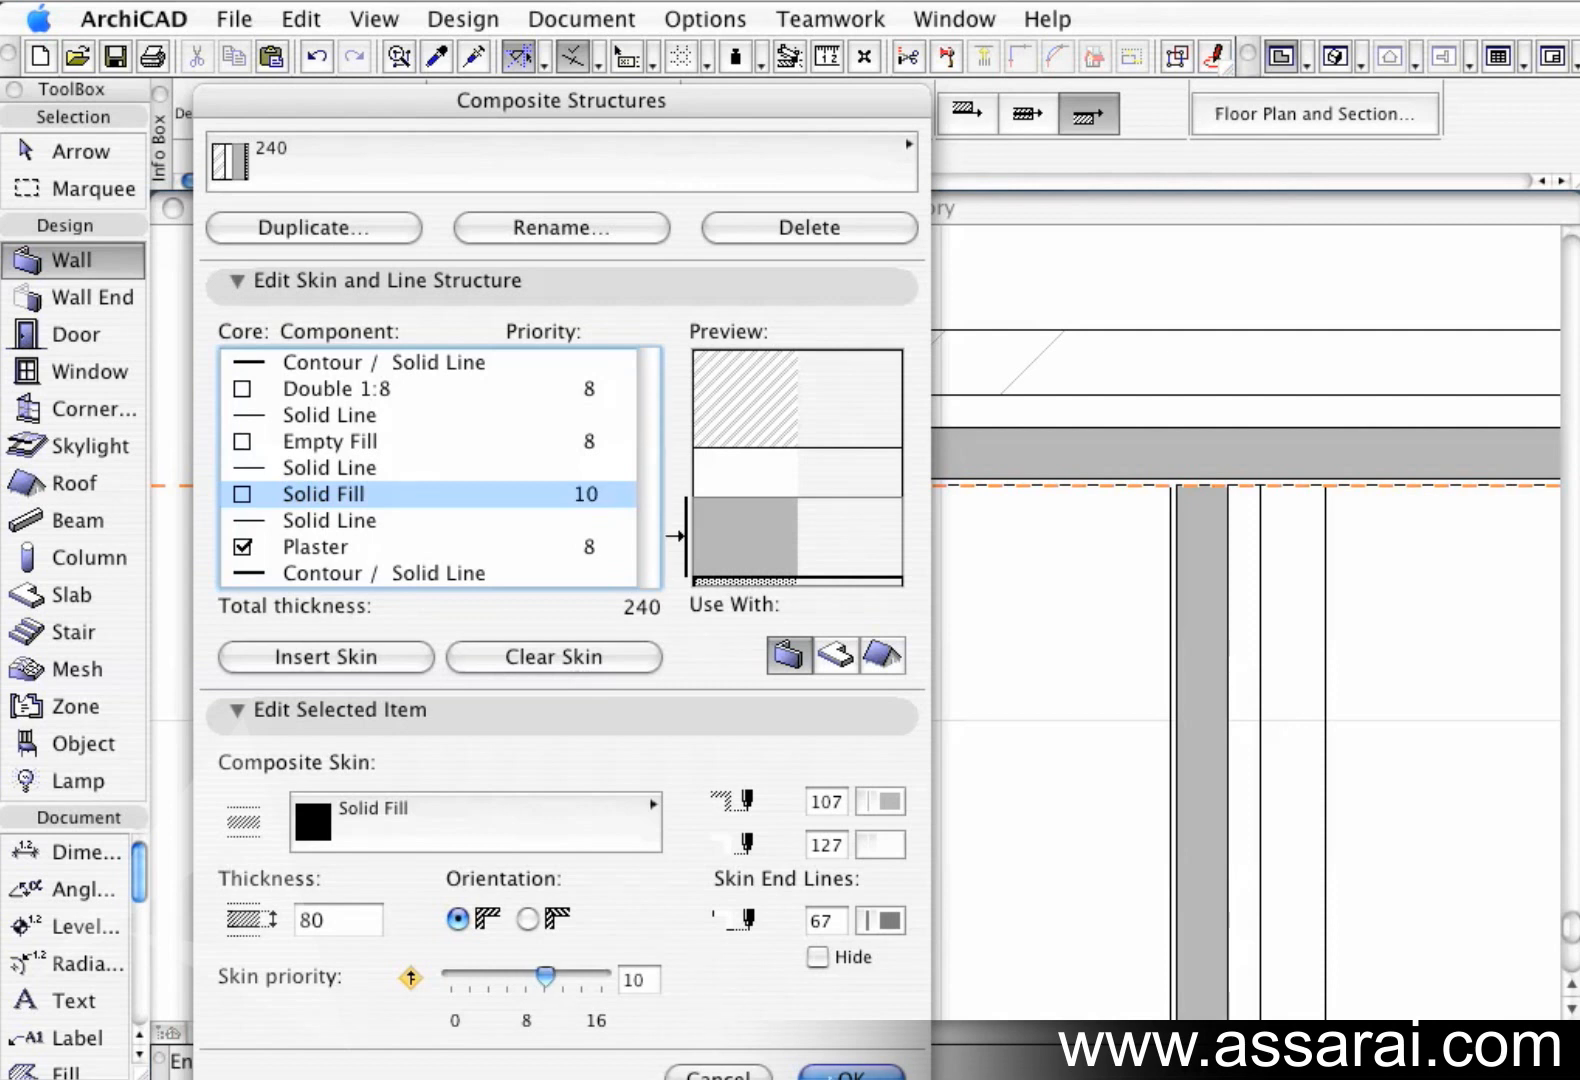
left_click(845, 1074)
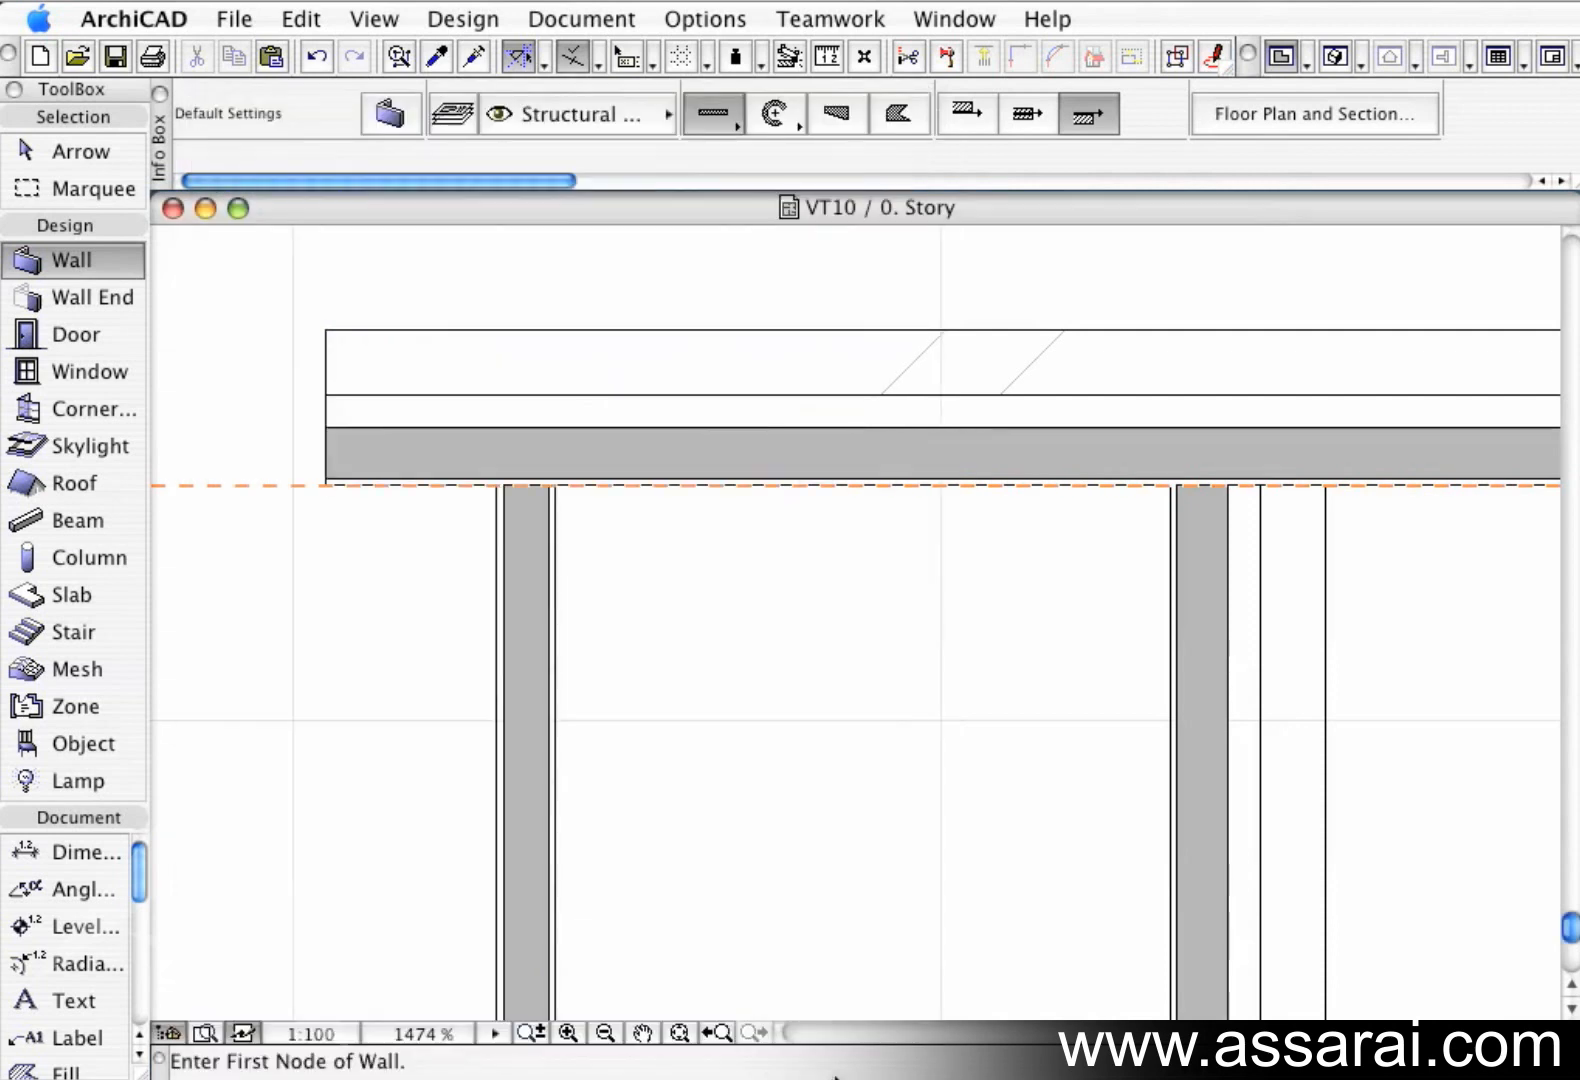
Enable skin priorities for the vertical 90 composite wall.
left_click(558, 738, "shift")
key("super+t")
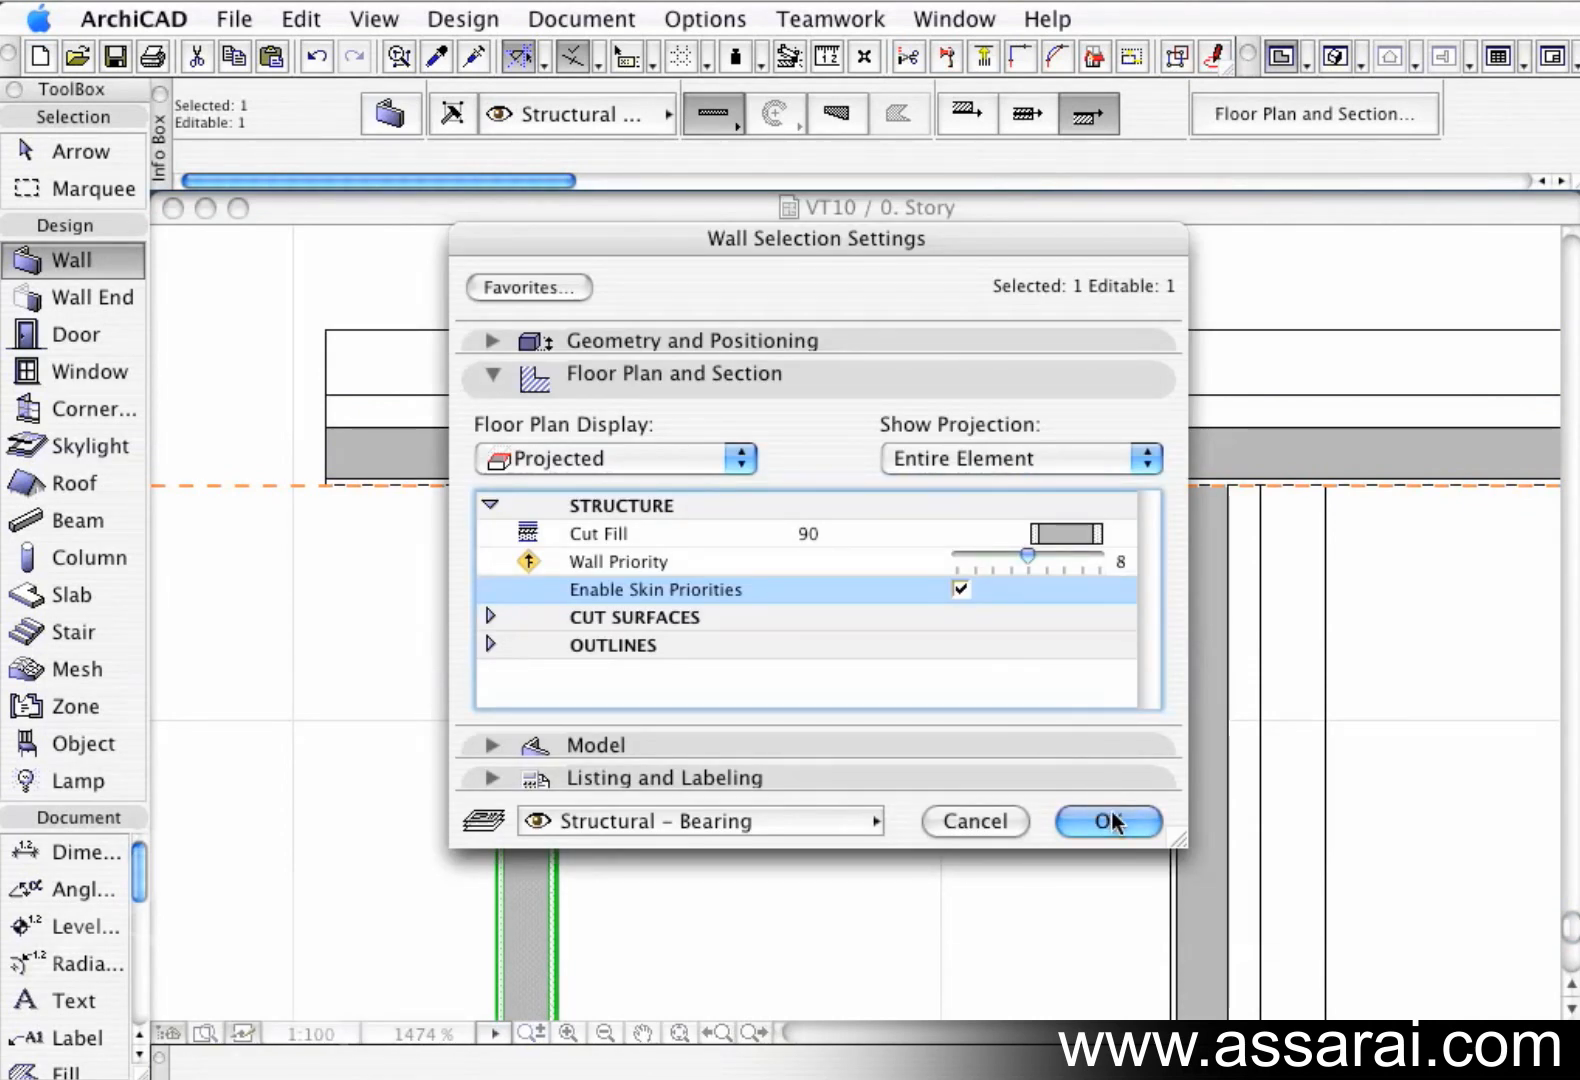
left_click(1108, 821)
key("Escape")
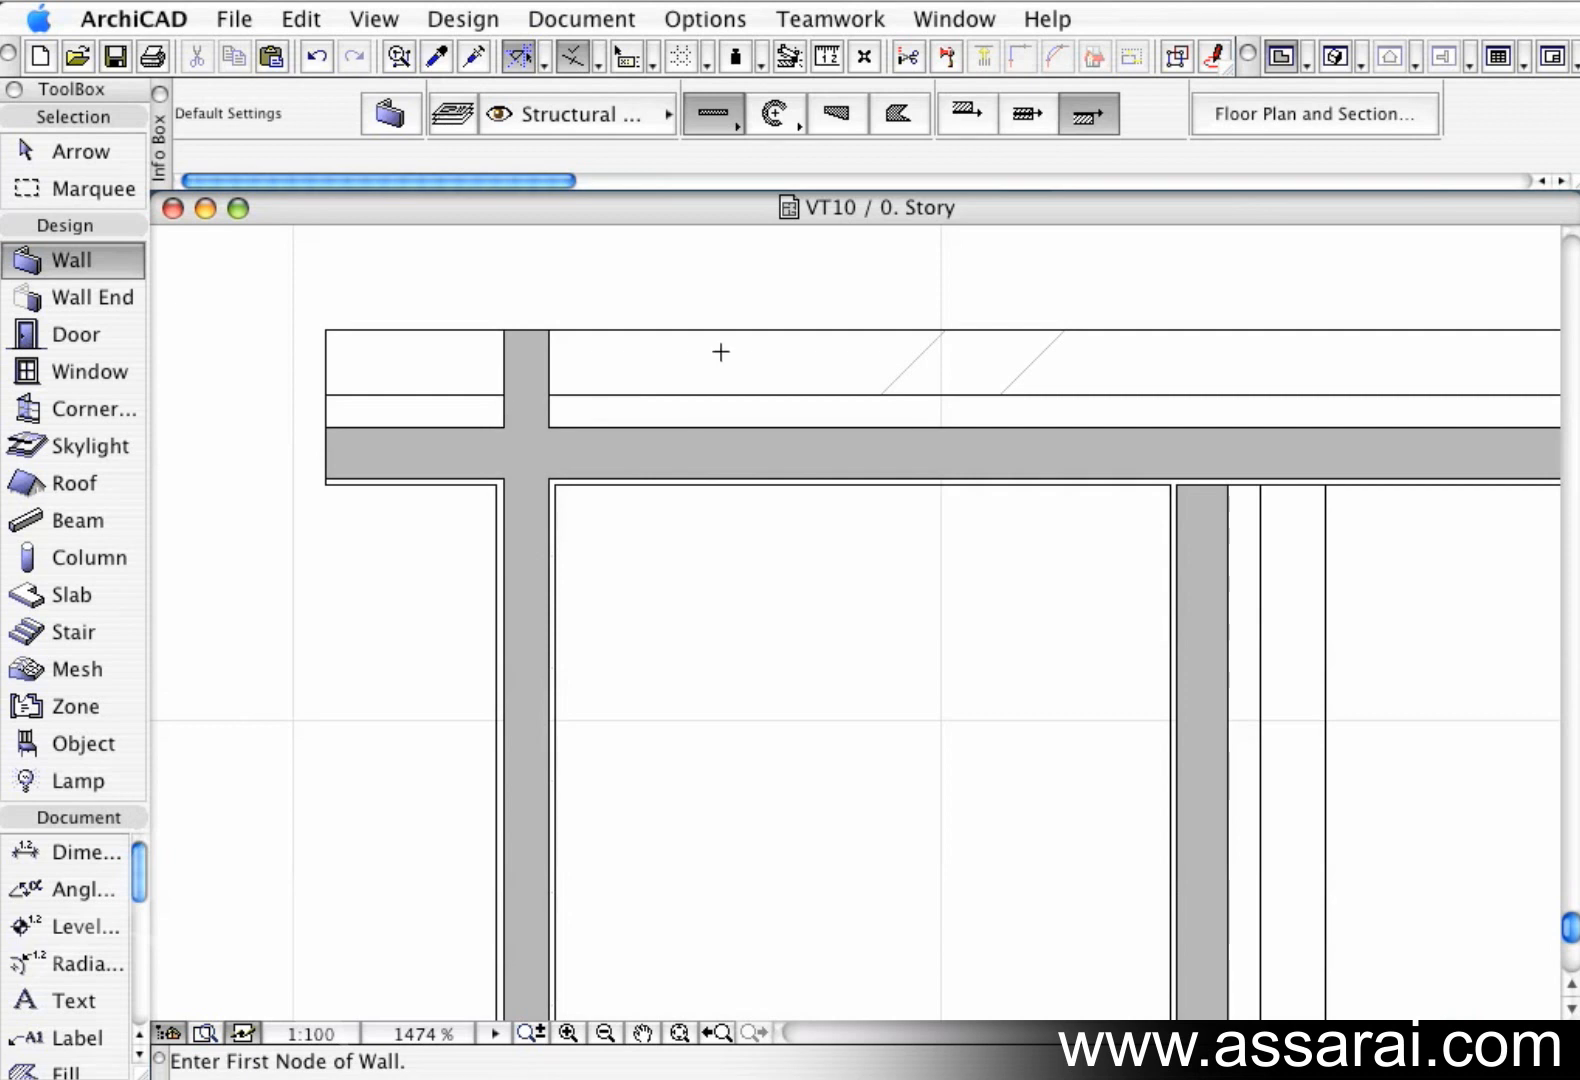
Change the horizontal 240 wall's cut fill to the 240 EXT composite and enable its skin priorities.
left_click(721, 331, "shift")
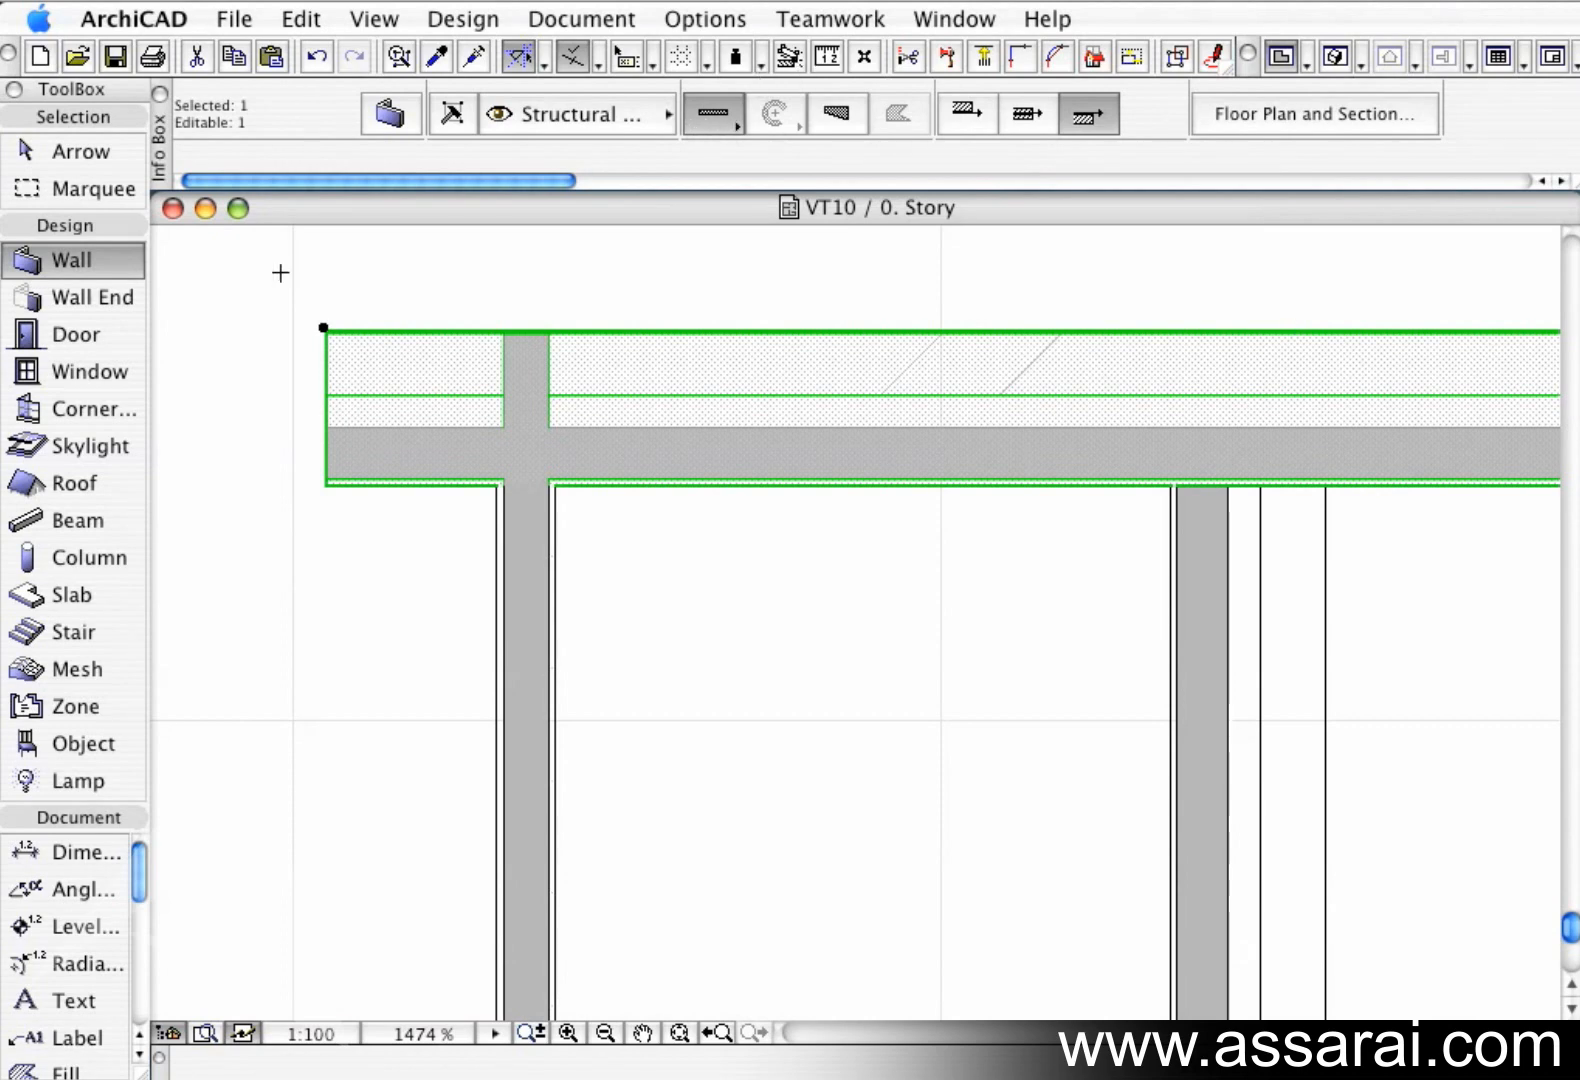
double_click(78, 260)
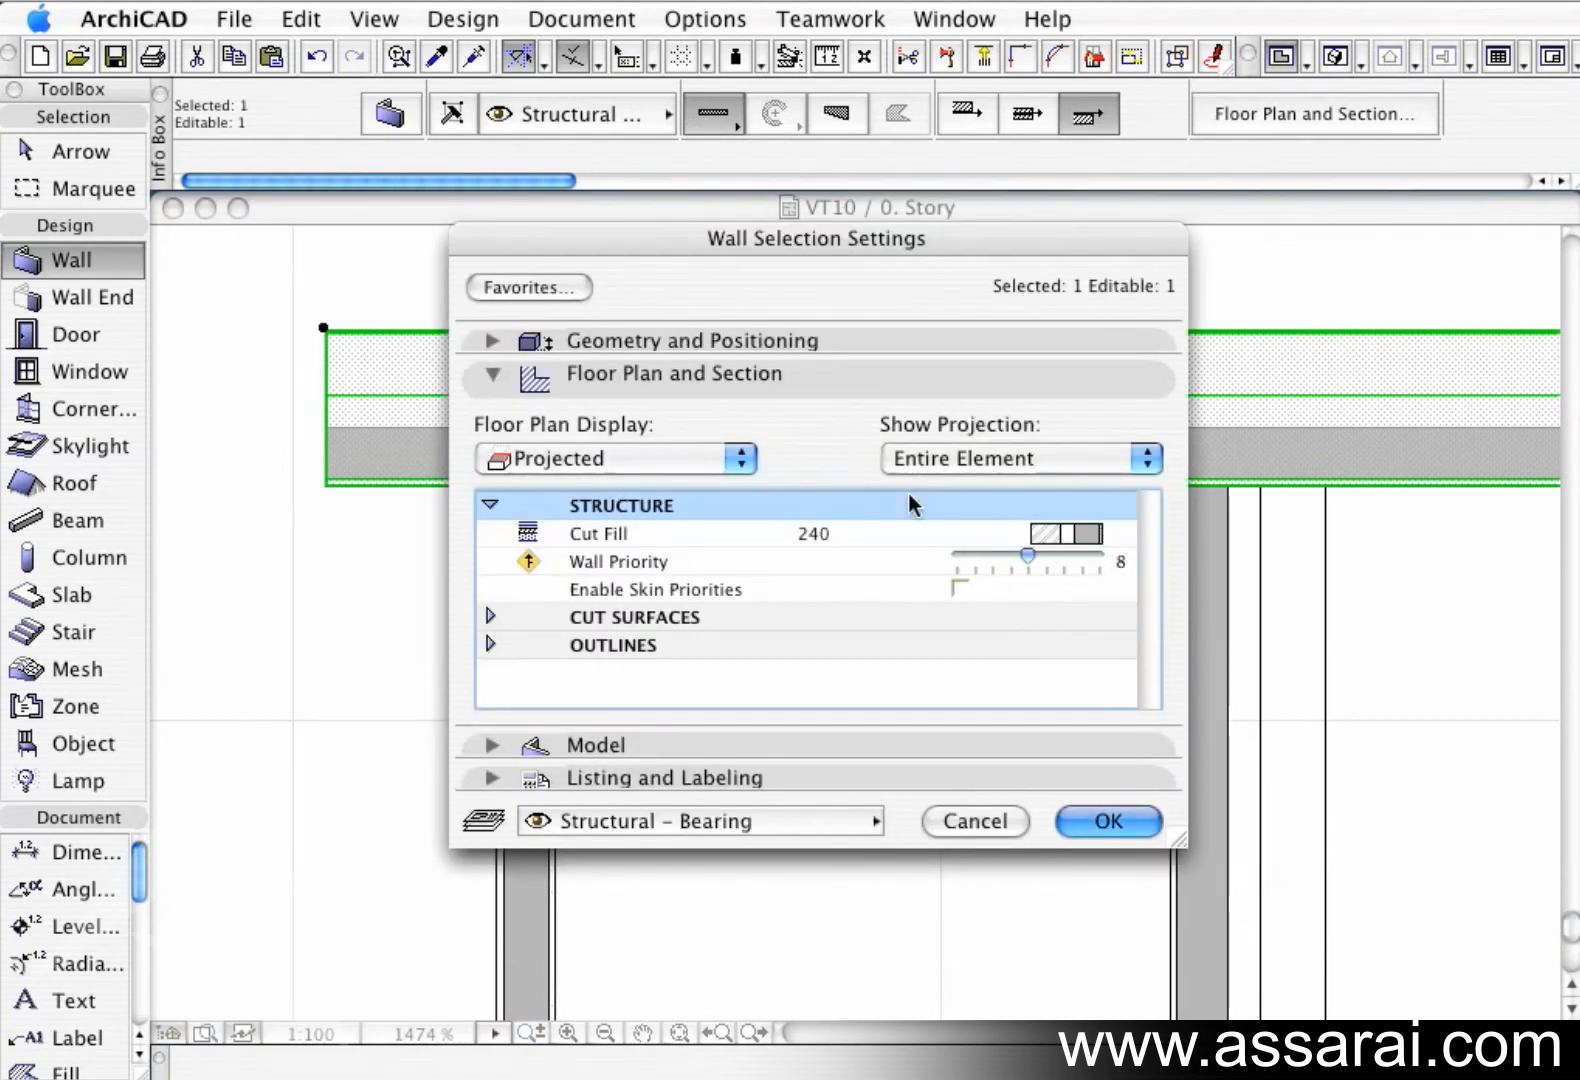
left_click(1108, 535)
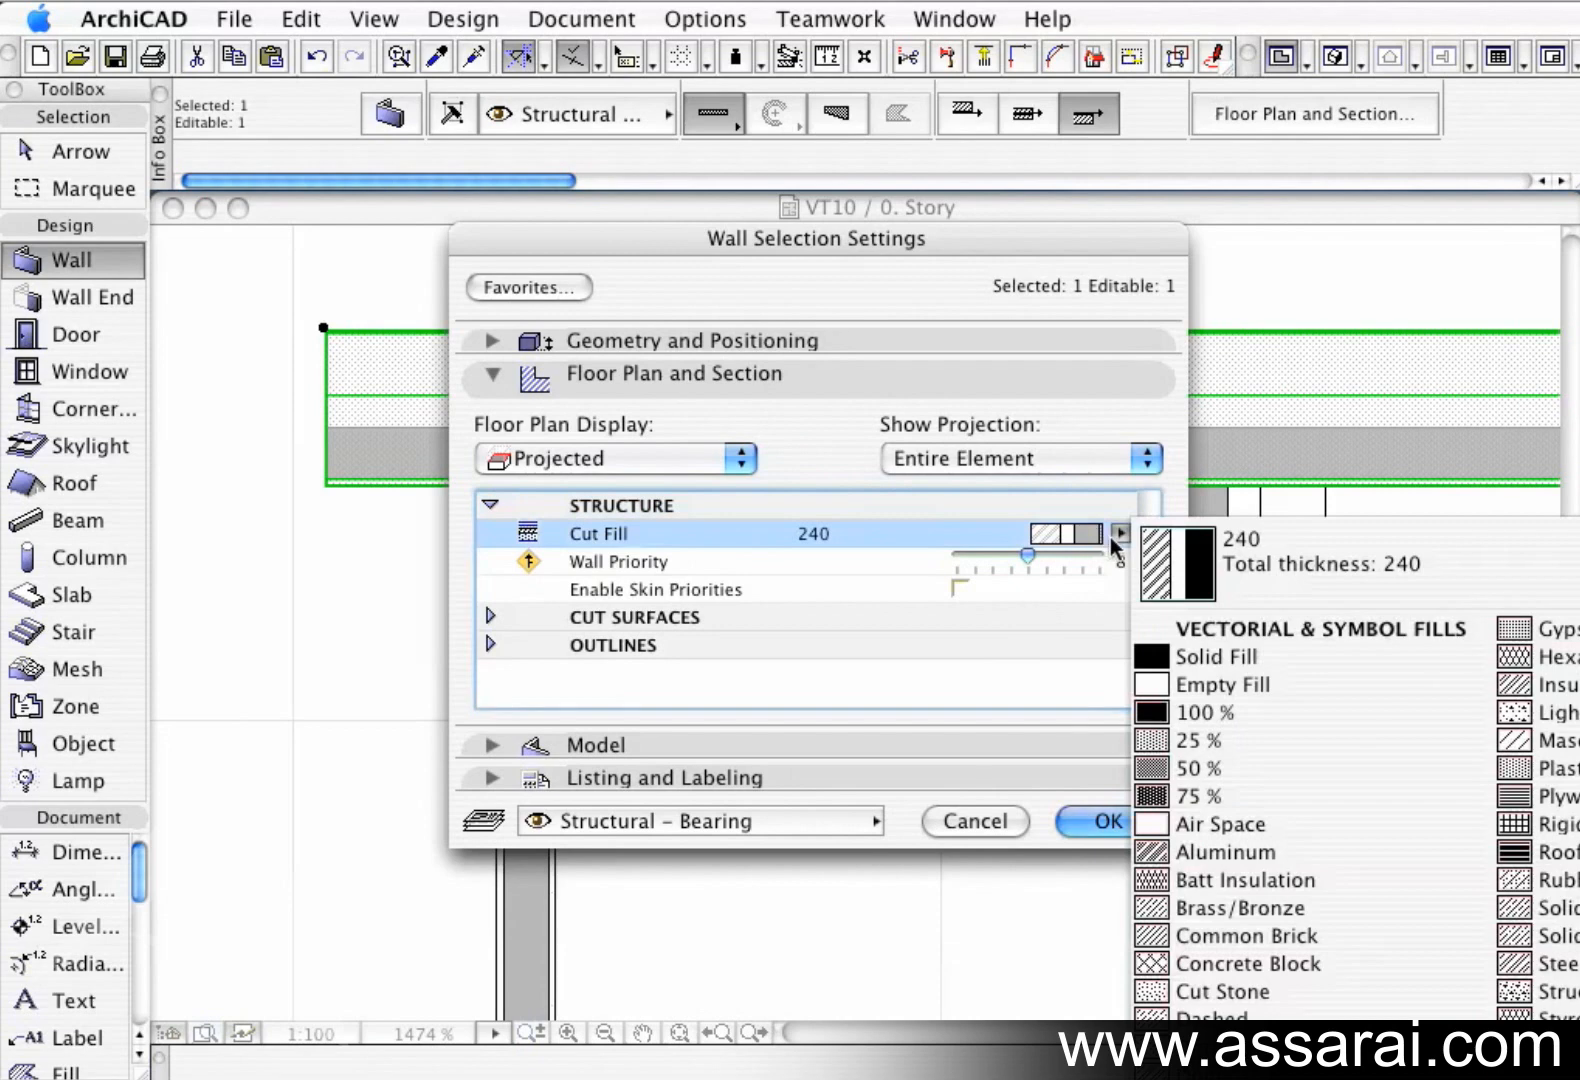
left_click_drag(927, 233, 595, 163)
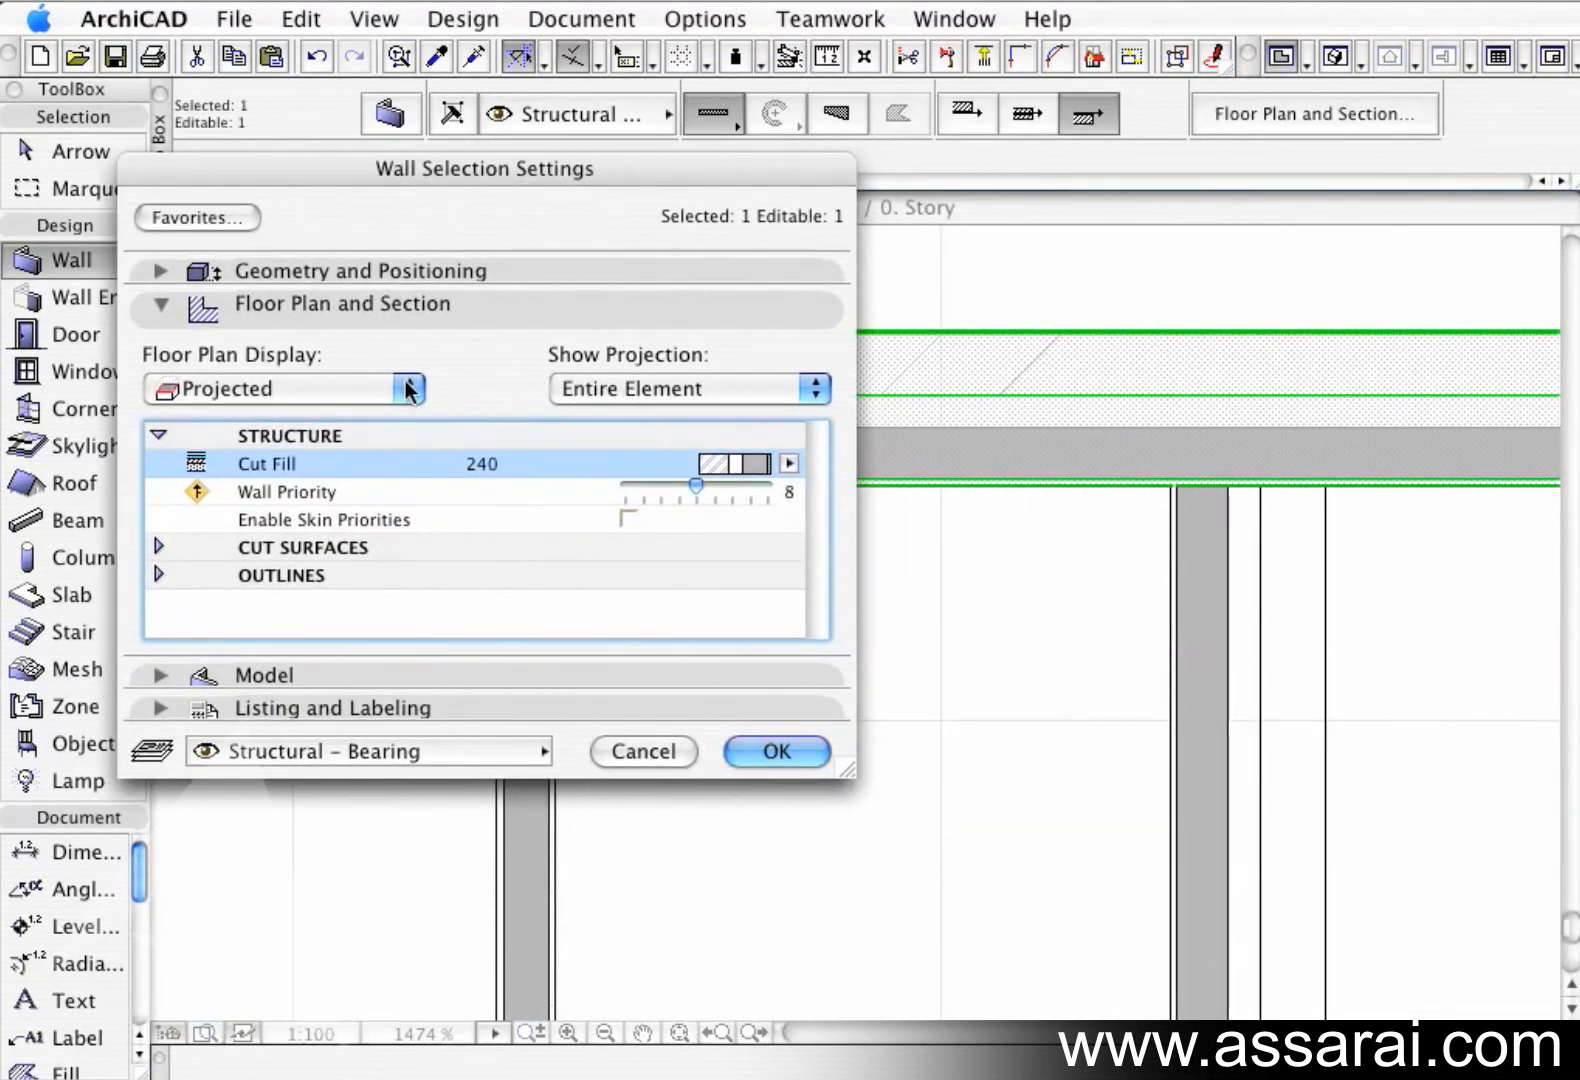
left_click(789, 463)
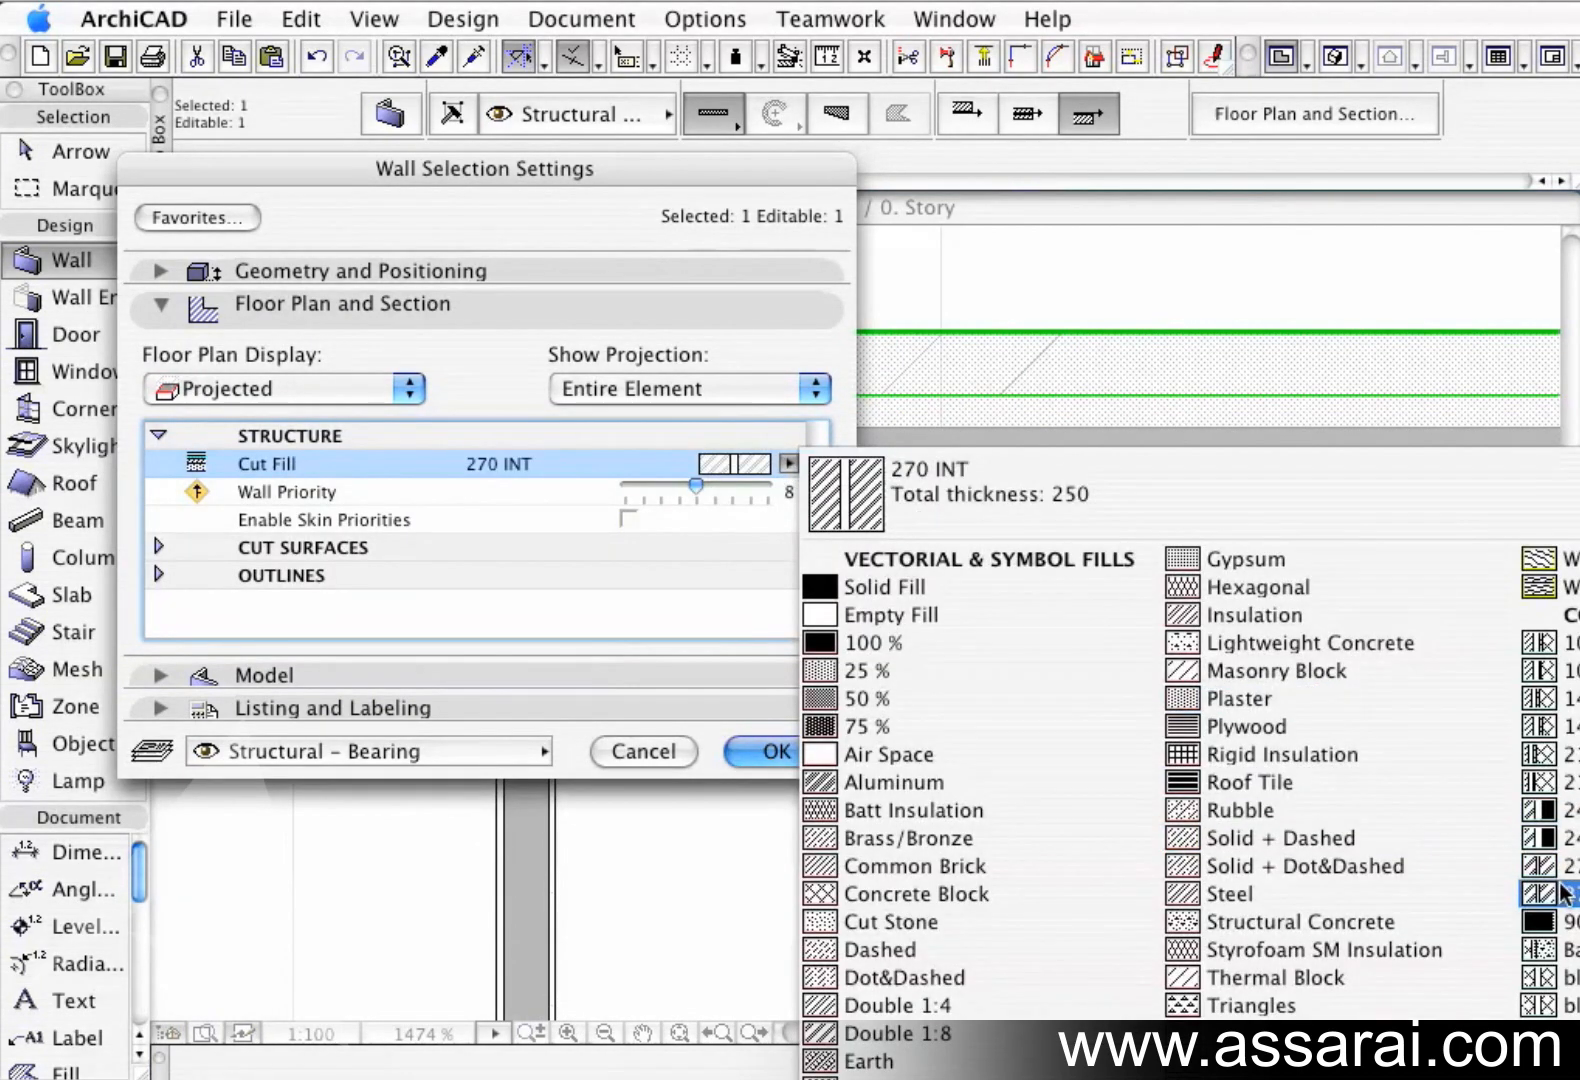
left_click(1563, 838)
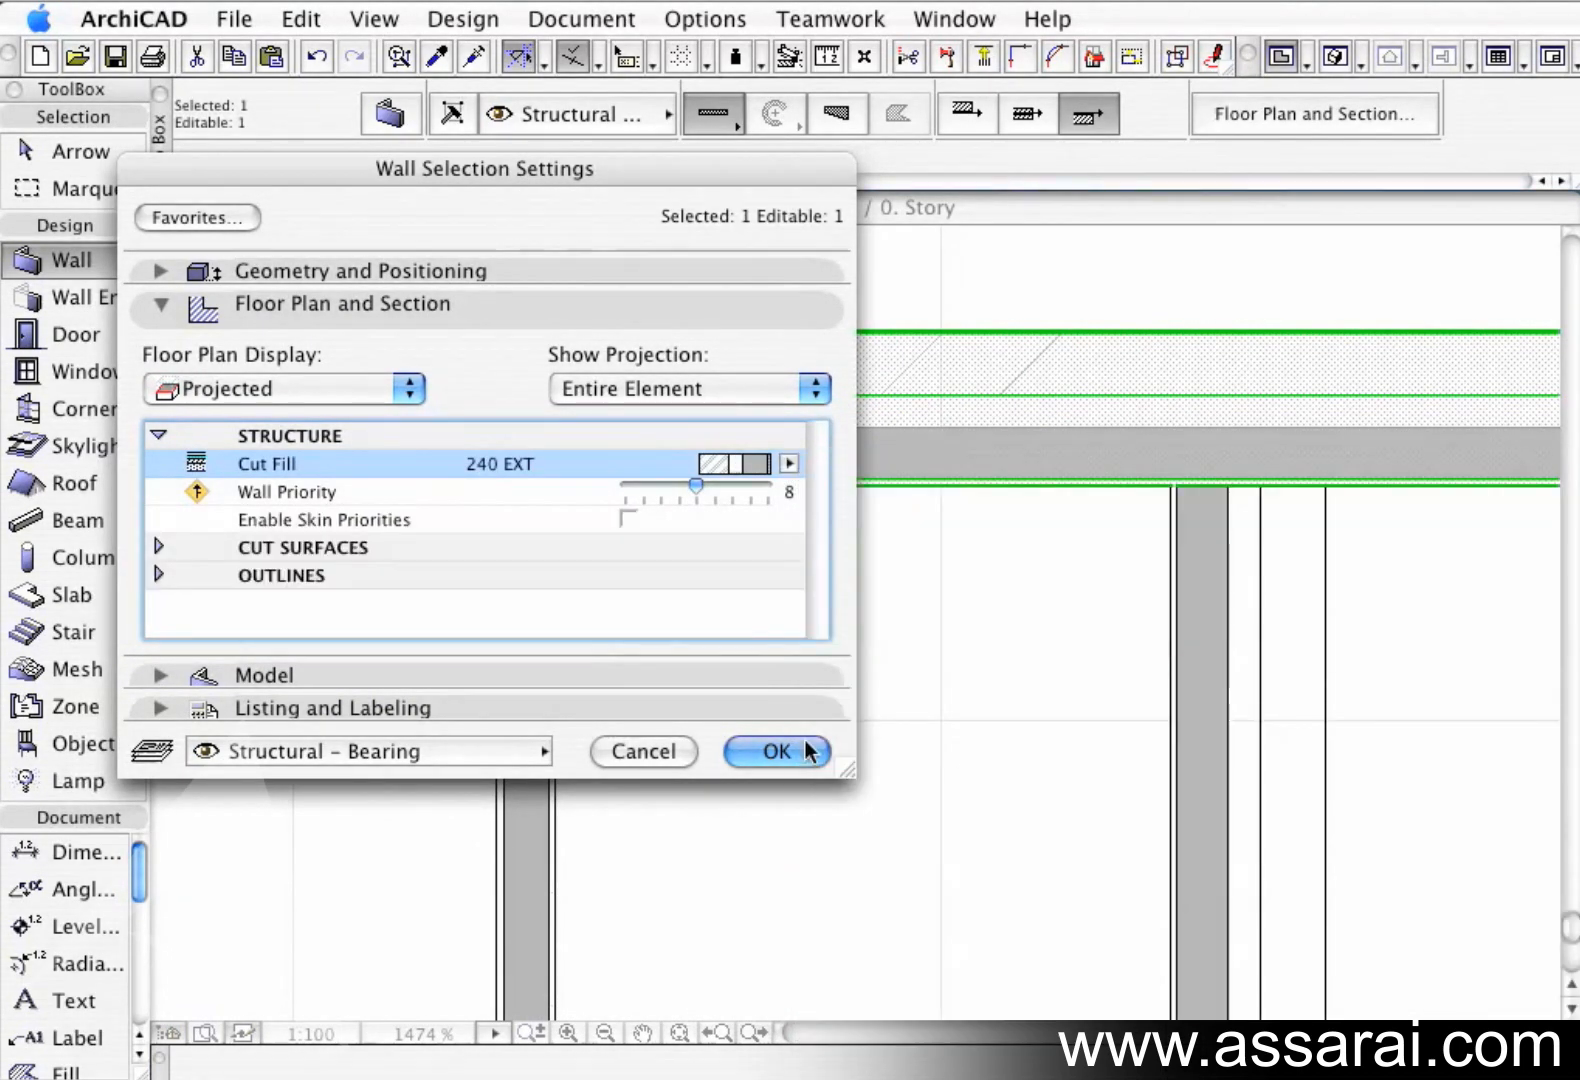
left_click(628, 519)
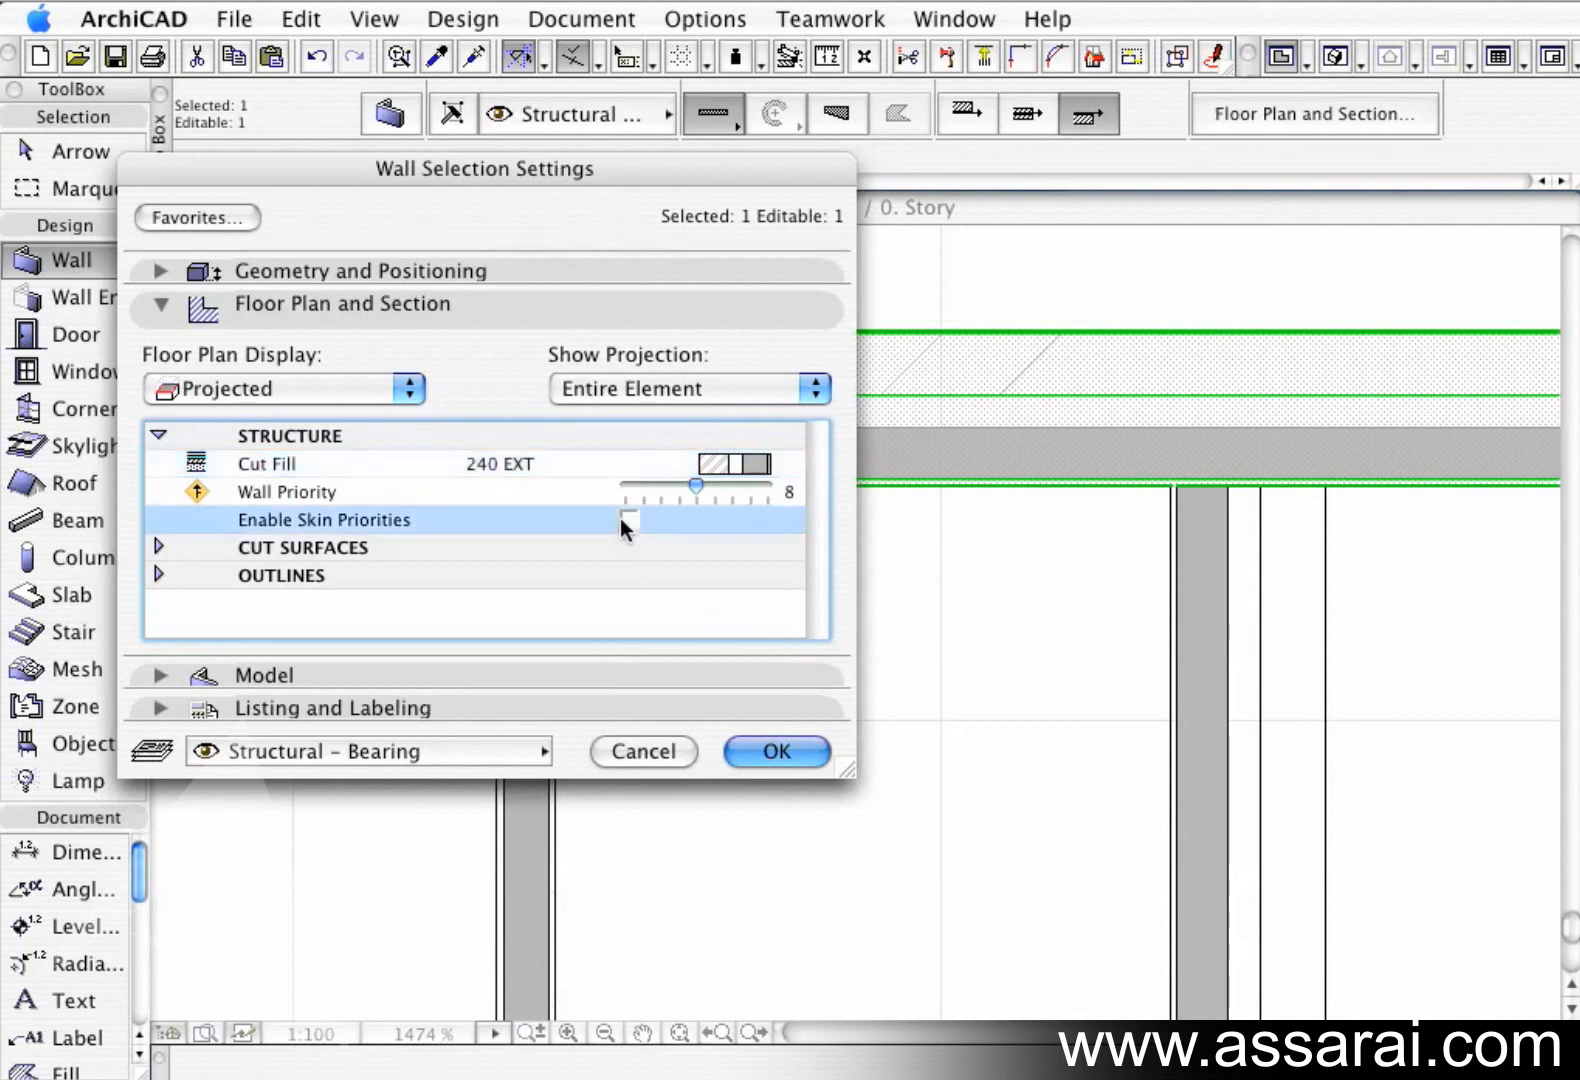
left_click(776, 752)
key("Escape")
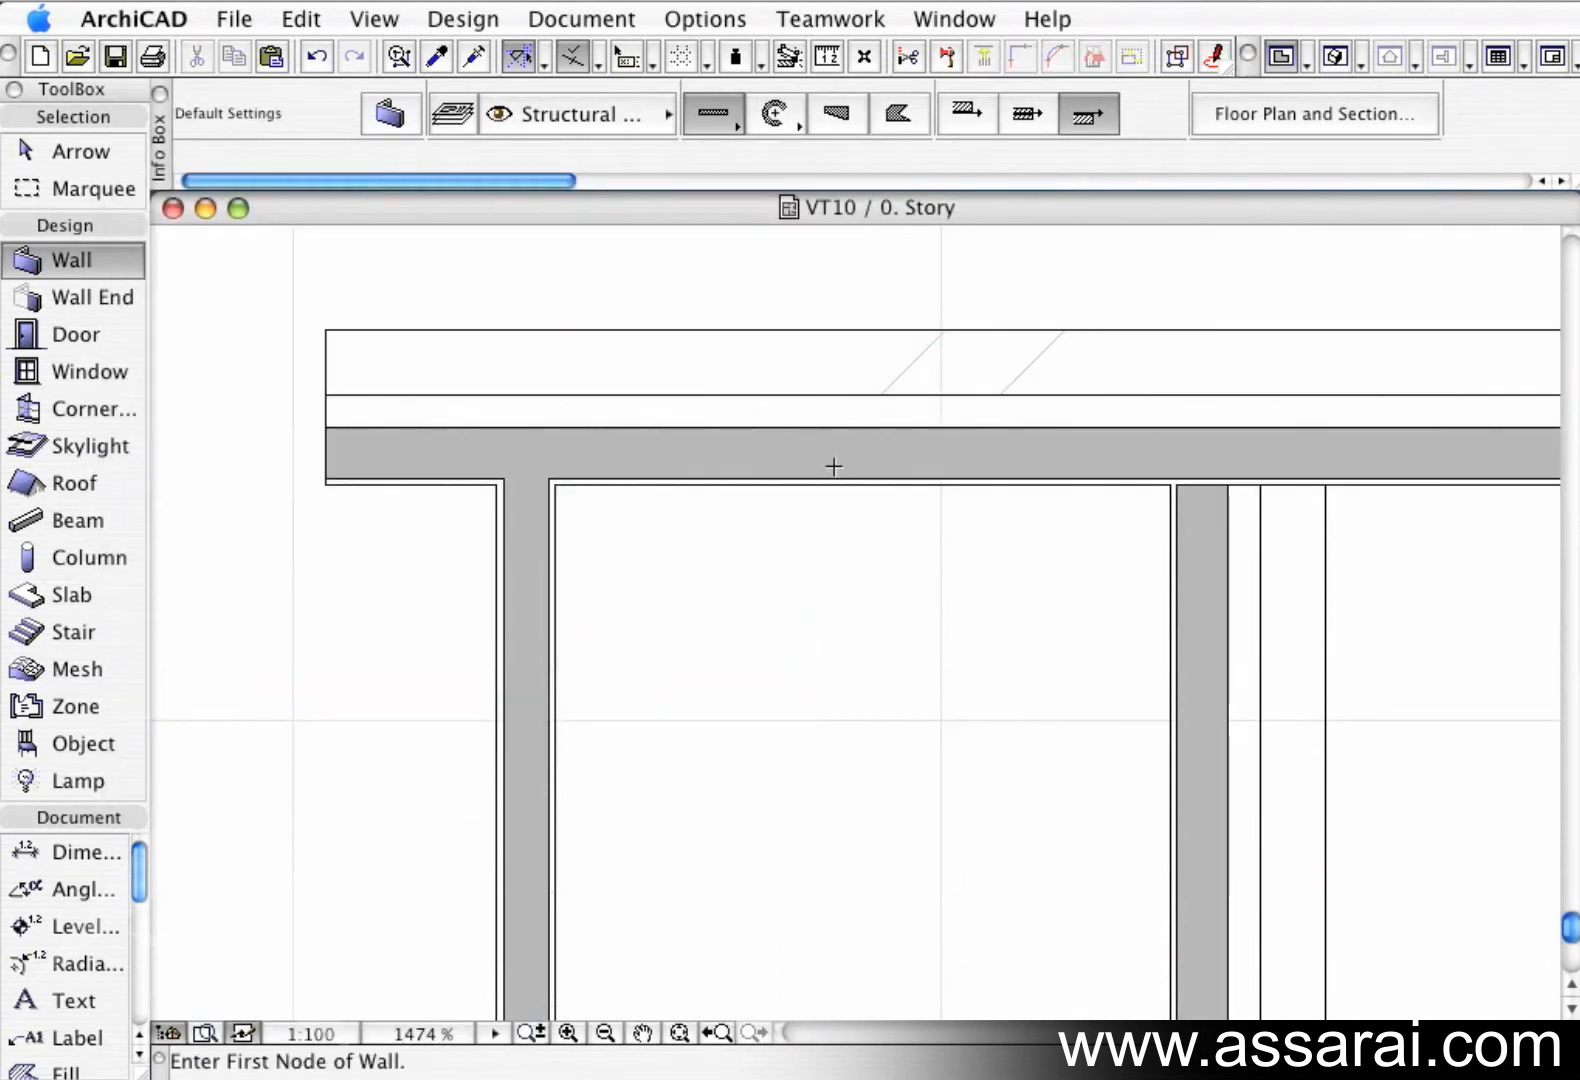
Review the skin priorities of the 240 EXT composite, including its Empty Fill skin, in the composite structures settings.
left_click(718, 19)
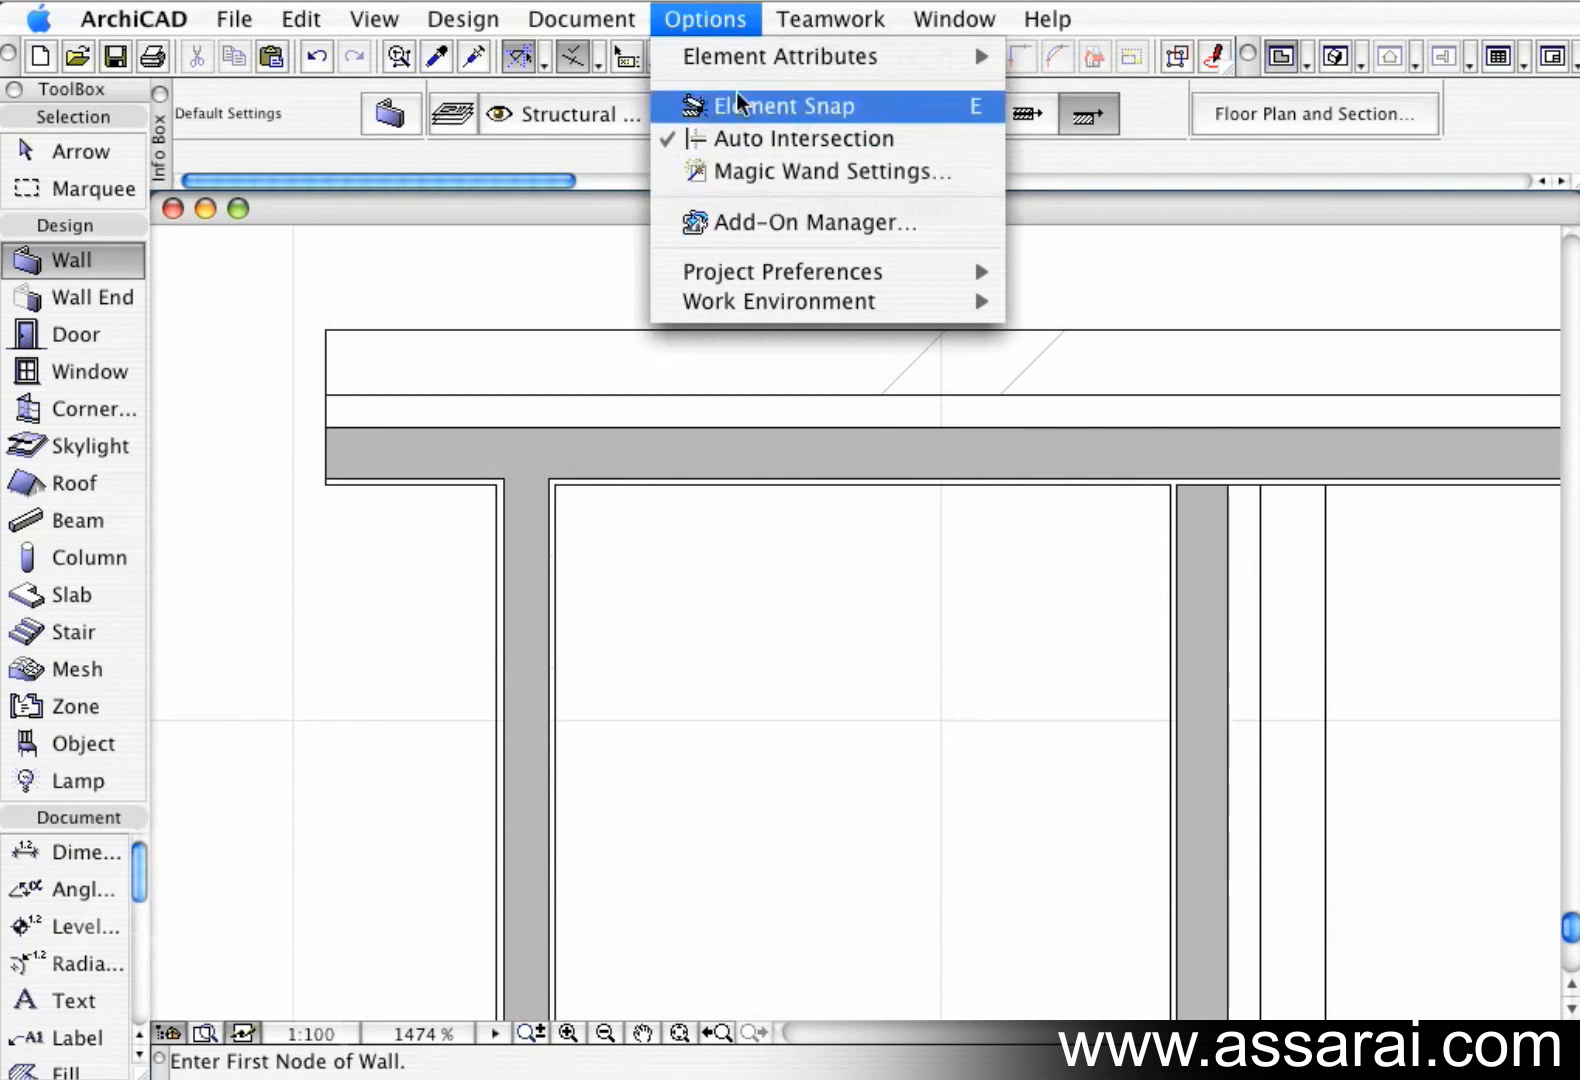
mouse_move(746, 60)
left_click(1122, 160)
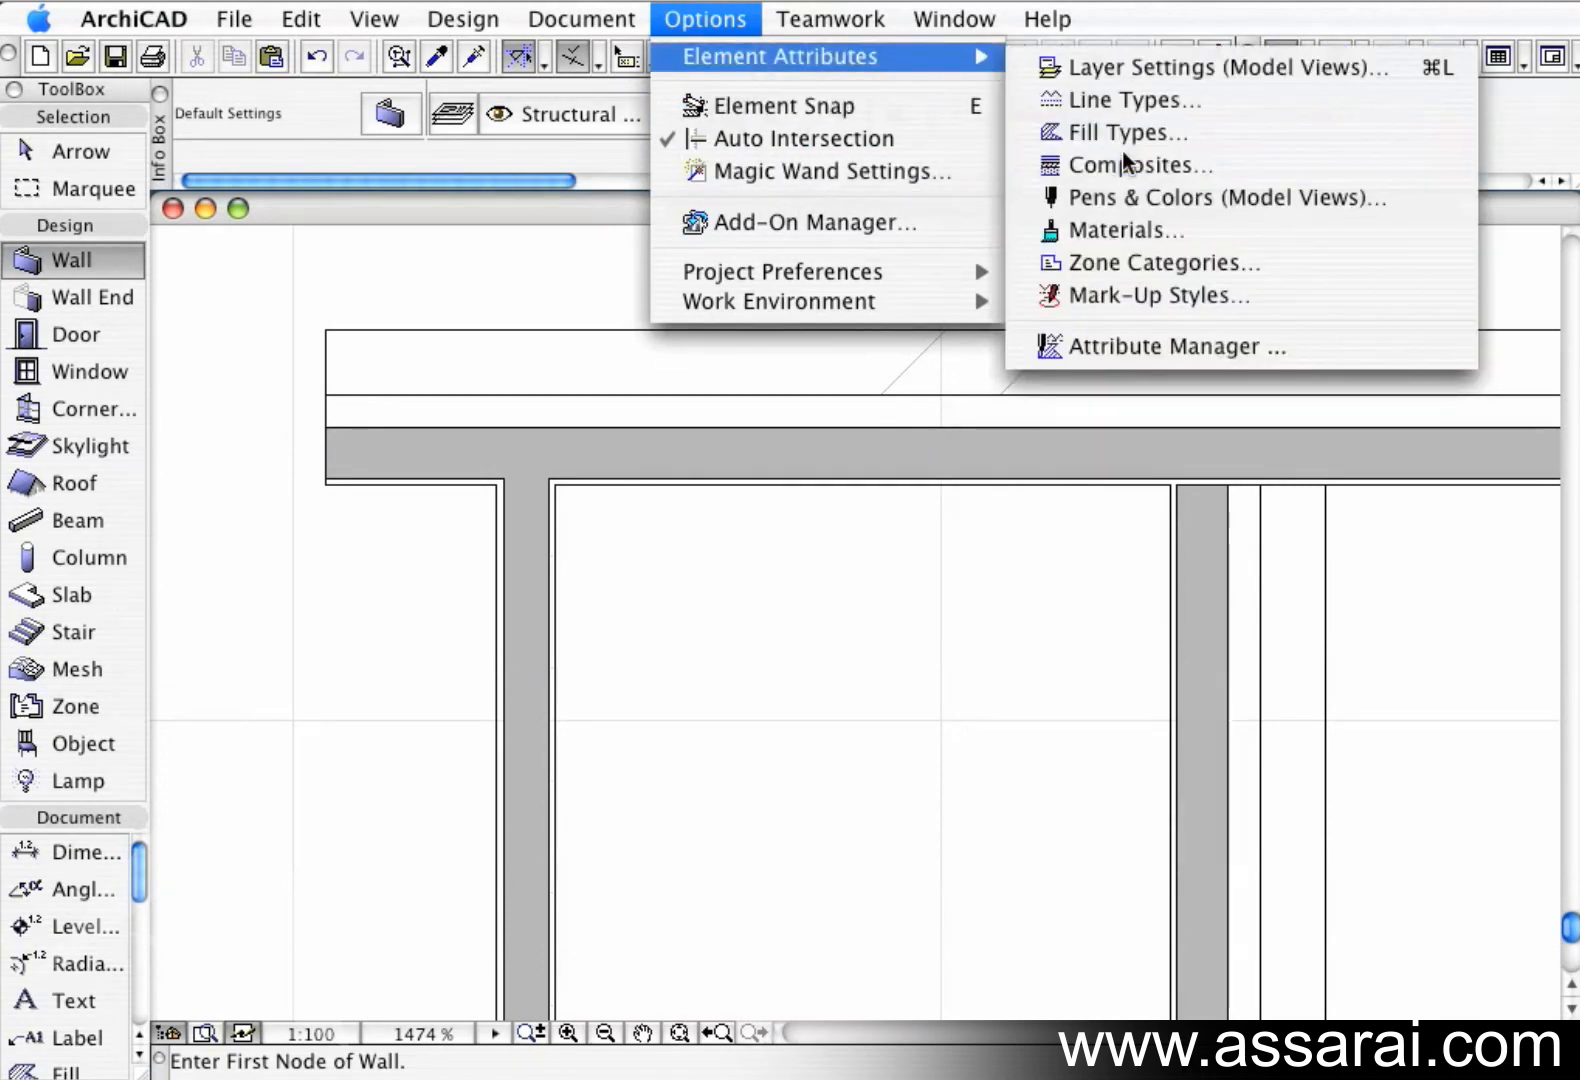
left_click(724, 190)
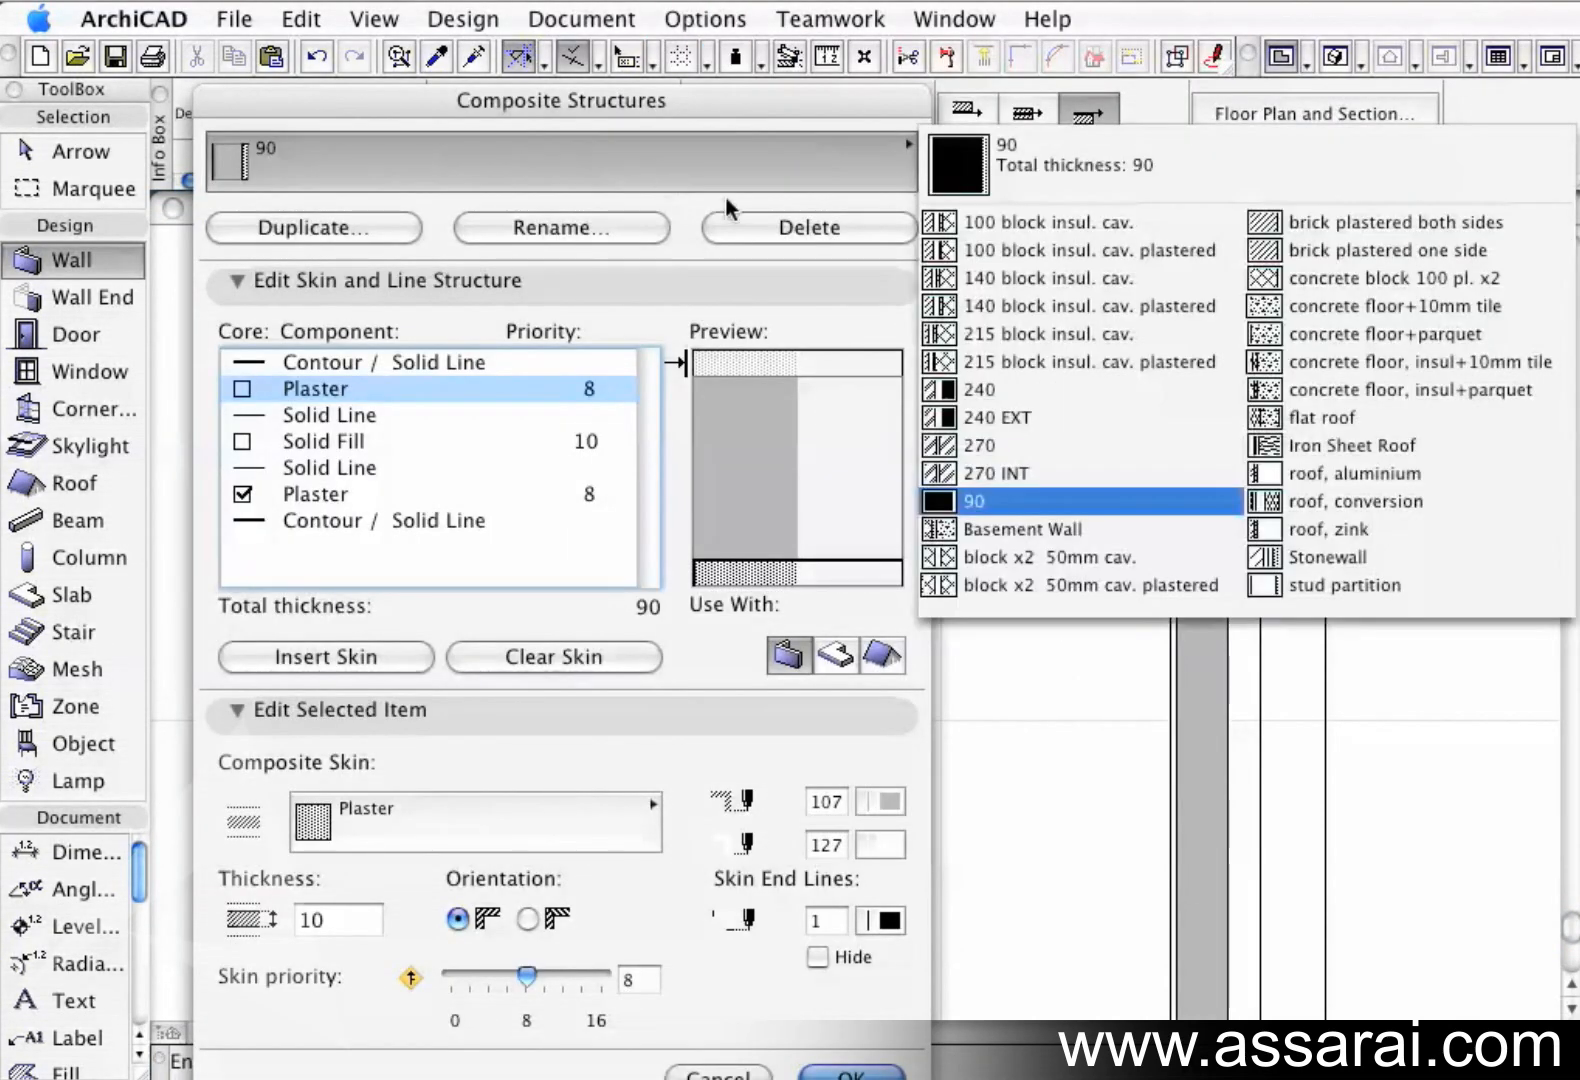
left_click(1082, 418)
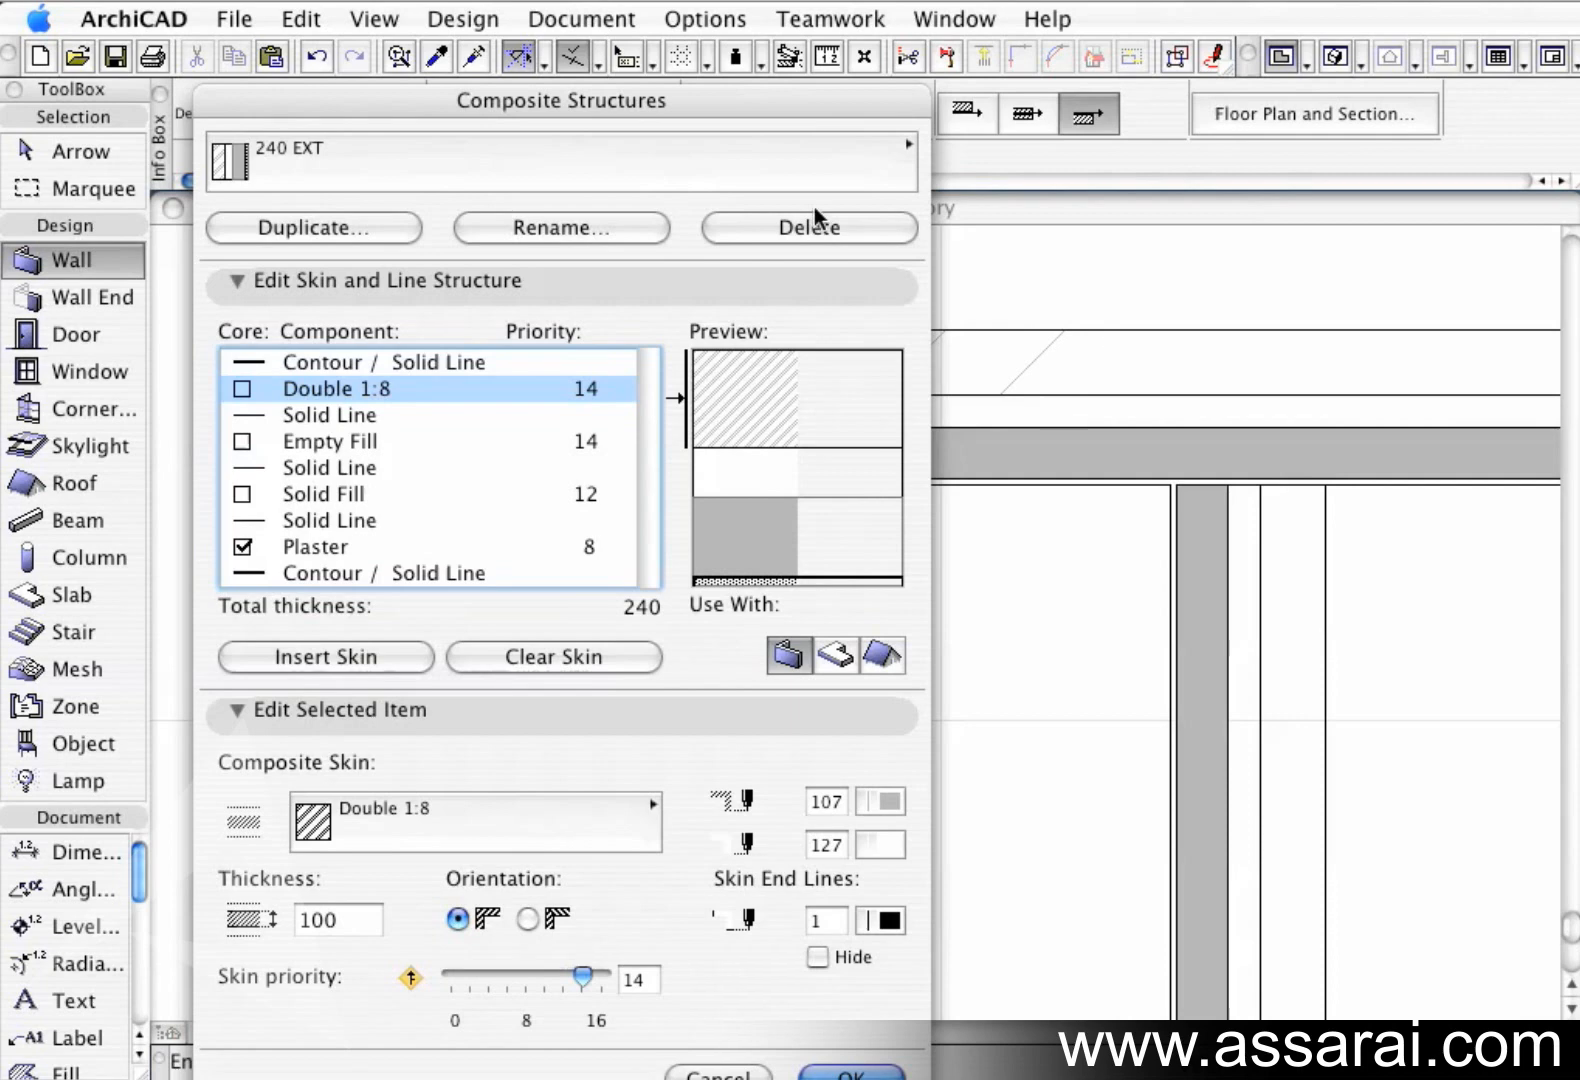
left_click_drag(722, 100, 1271, 114)
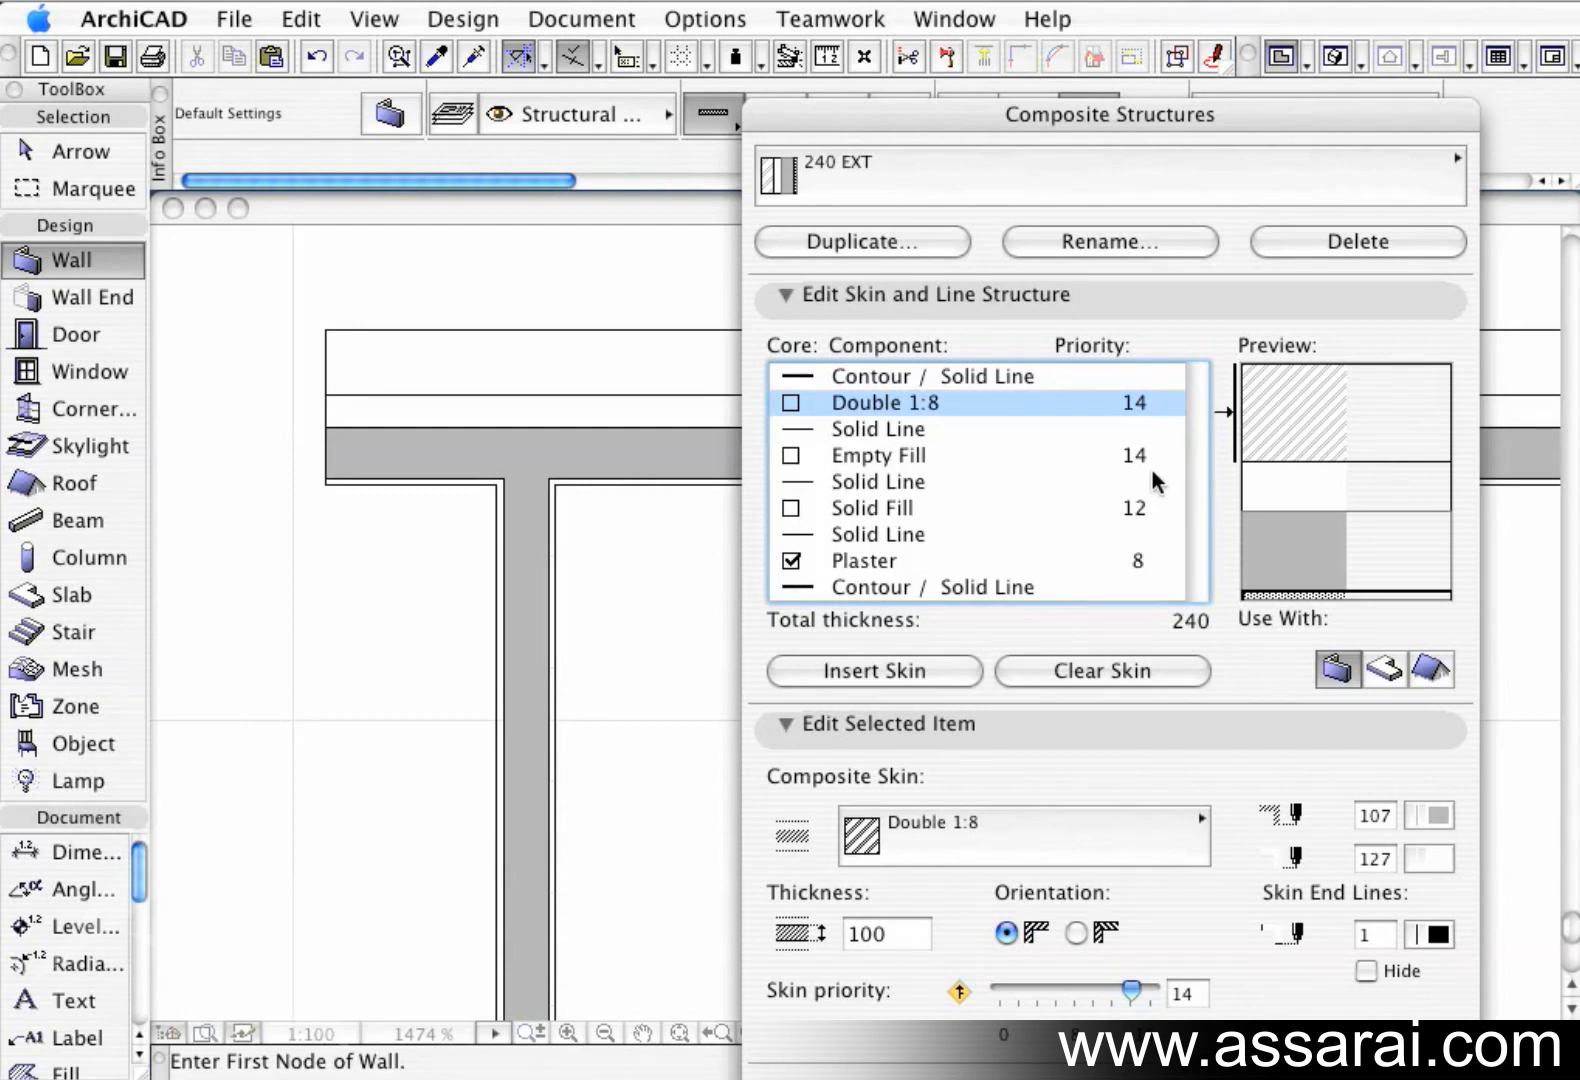
left_click(1285, 484)
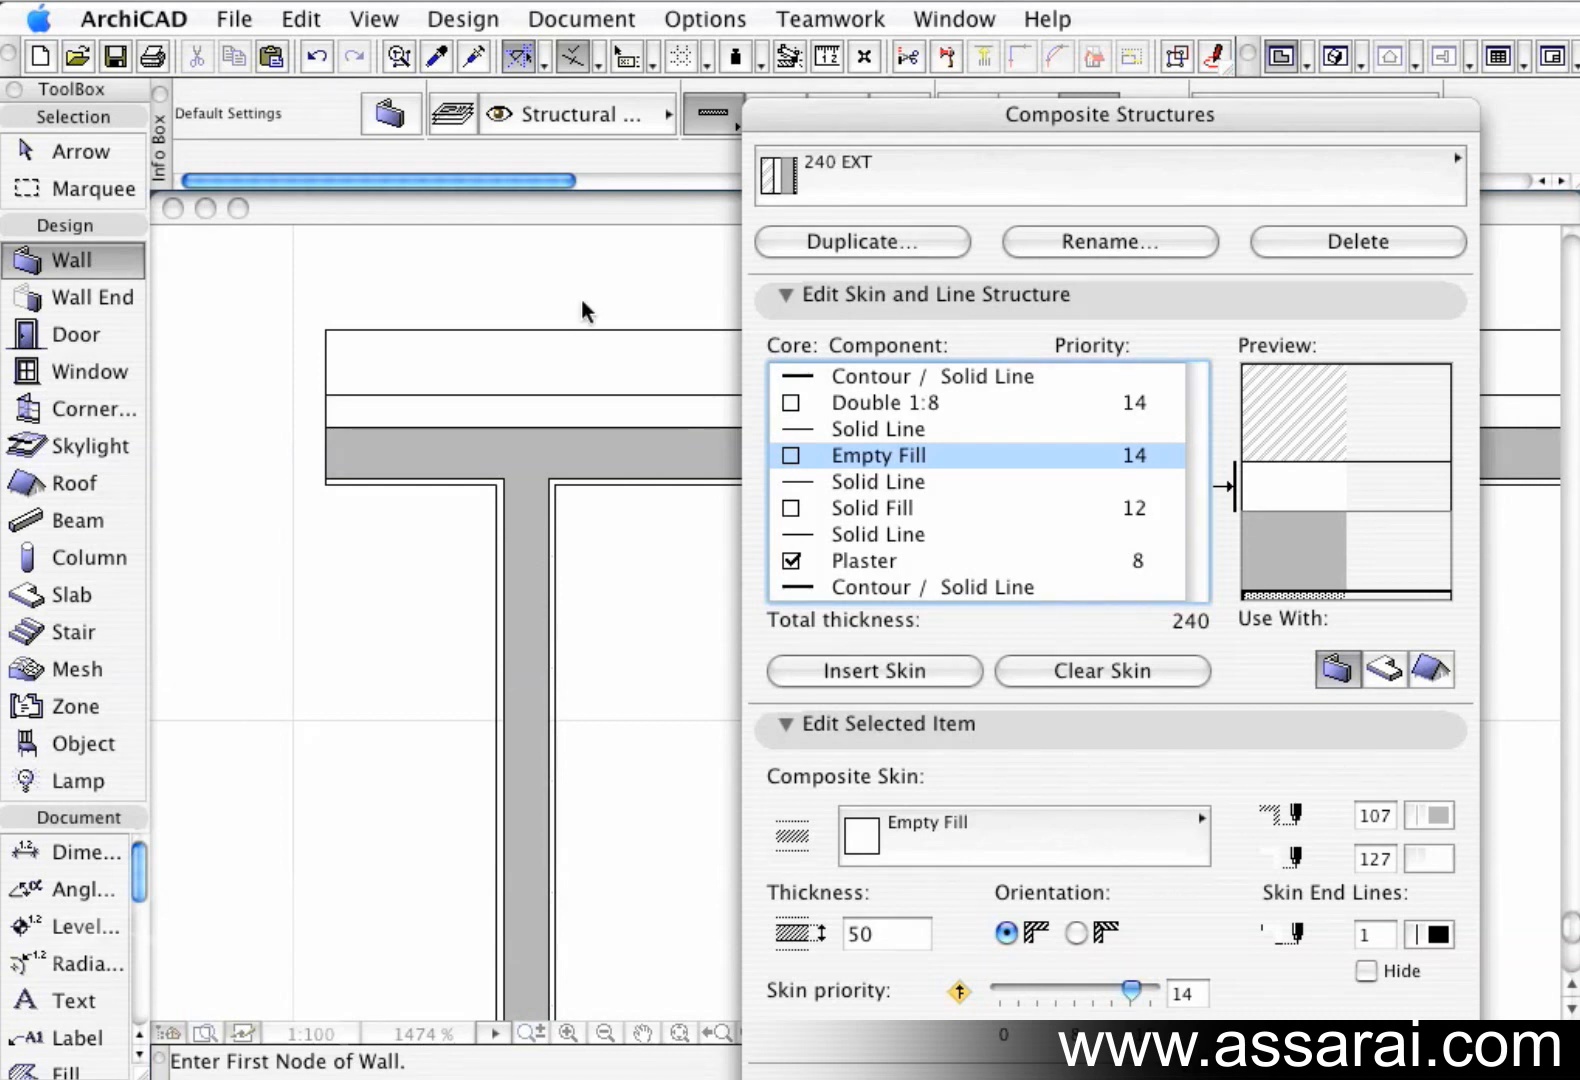
left_click(1235, 1076)
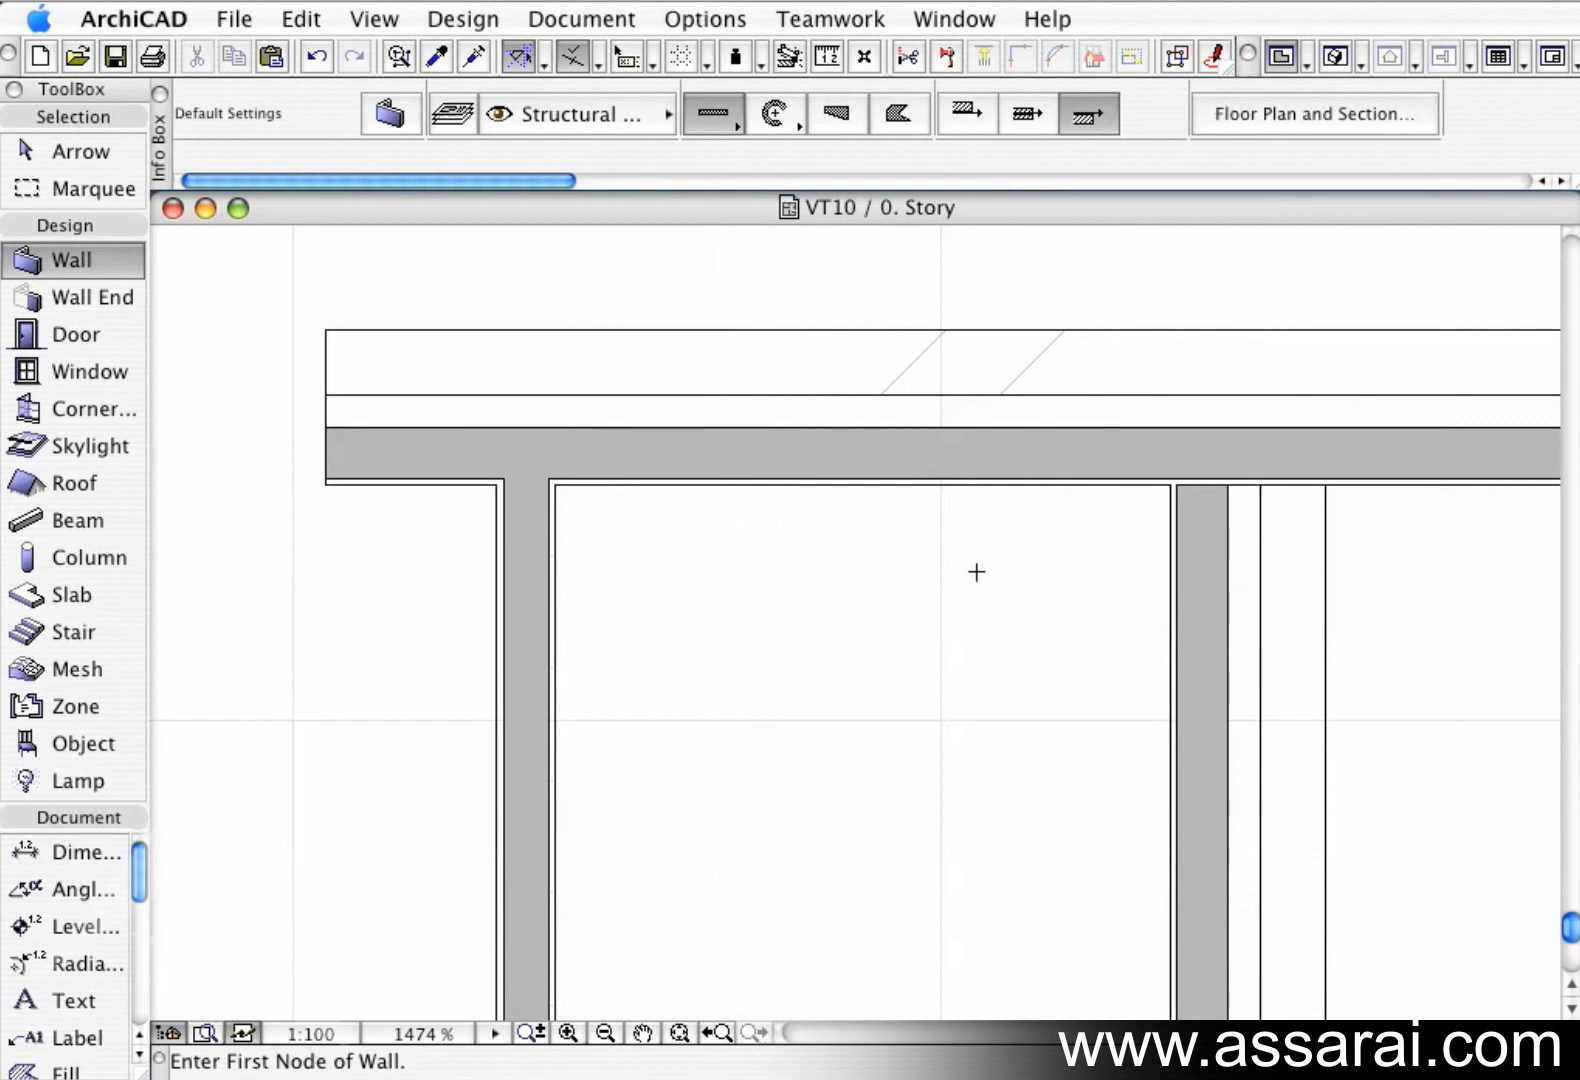
In the composite structures settings, rename the 240 composite to "240 int".
middle_click_drag(1086, 636, 794, 621)
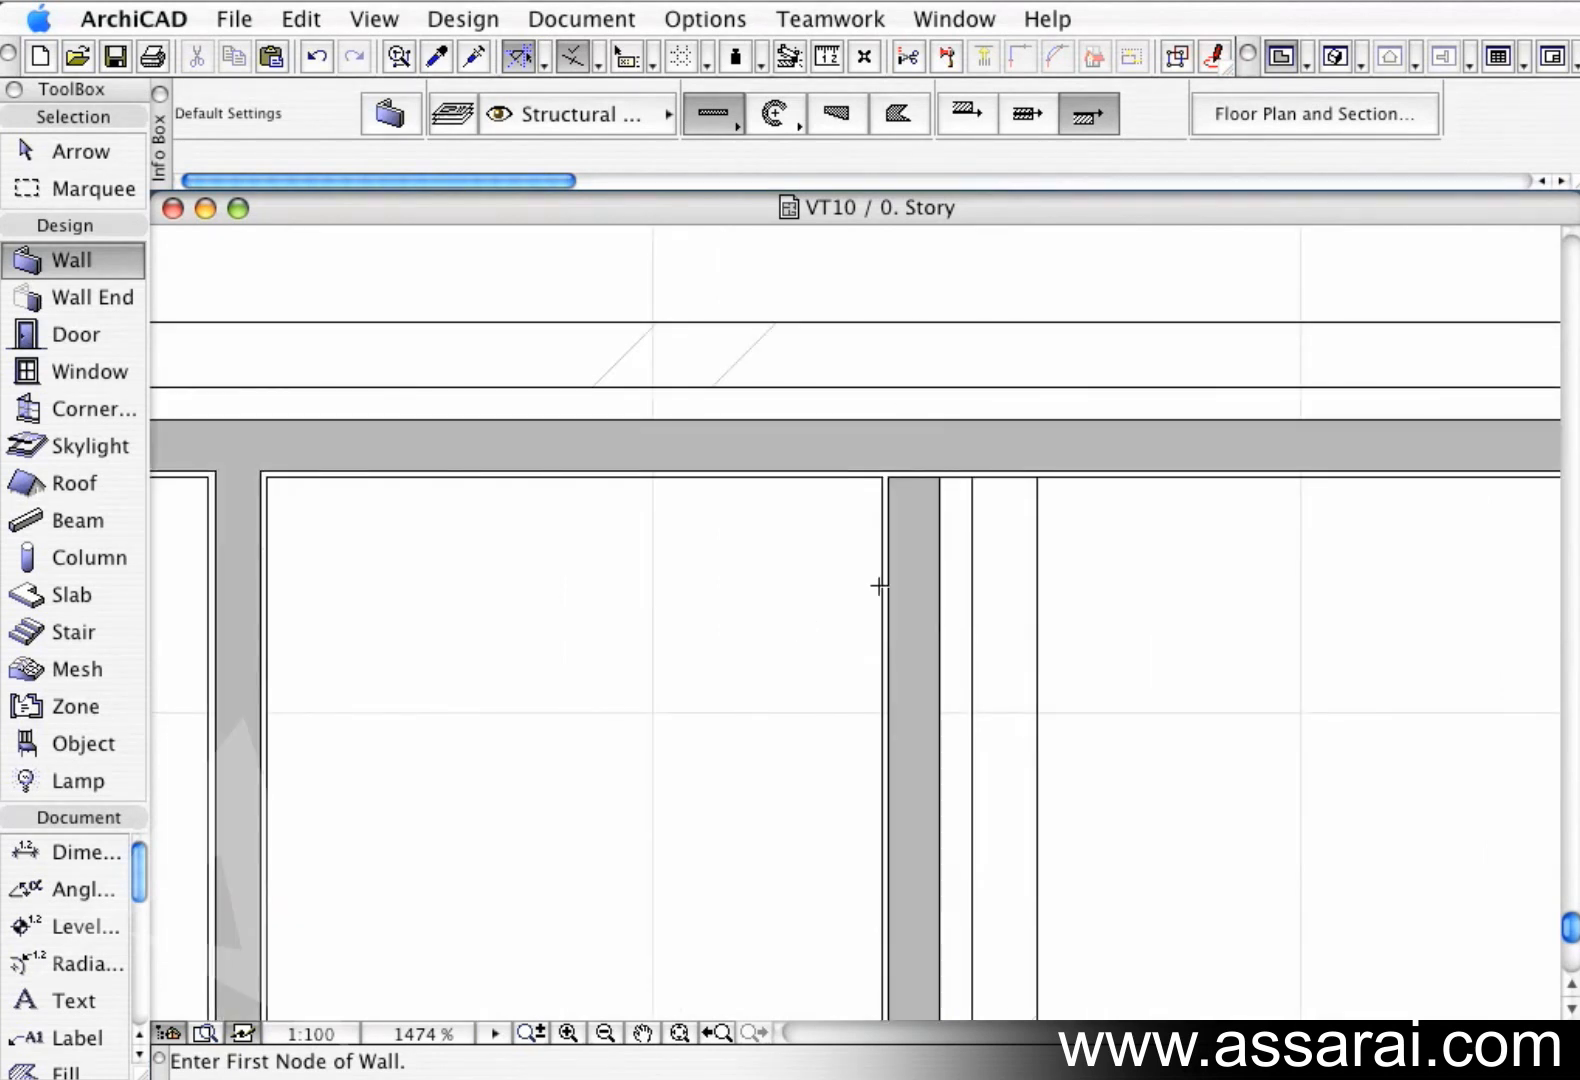
scroll(1425, 719, "down", 2)
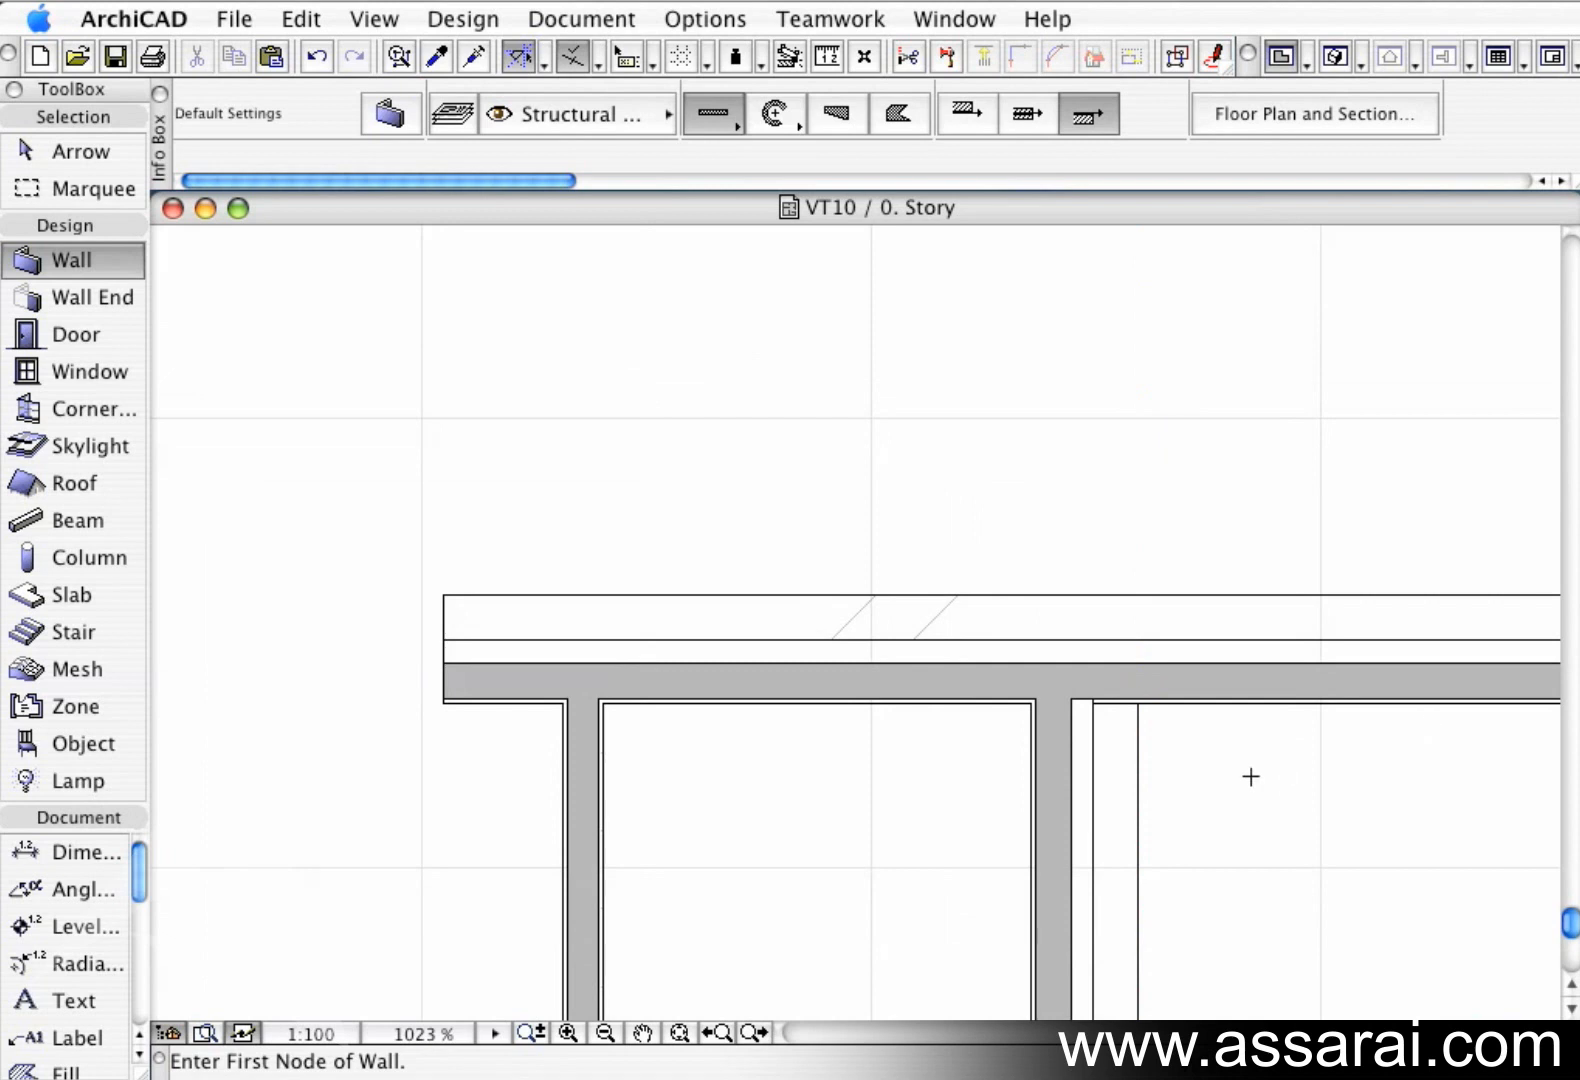
middle_click_drag(1243, 660, 1061, 494)
scroll(1061, 500, "down", 2)
middle_click_drag(1190, 592, 1033, 582)
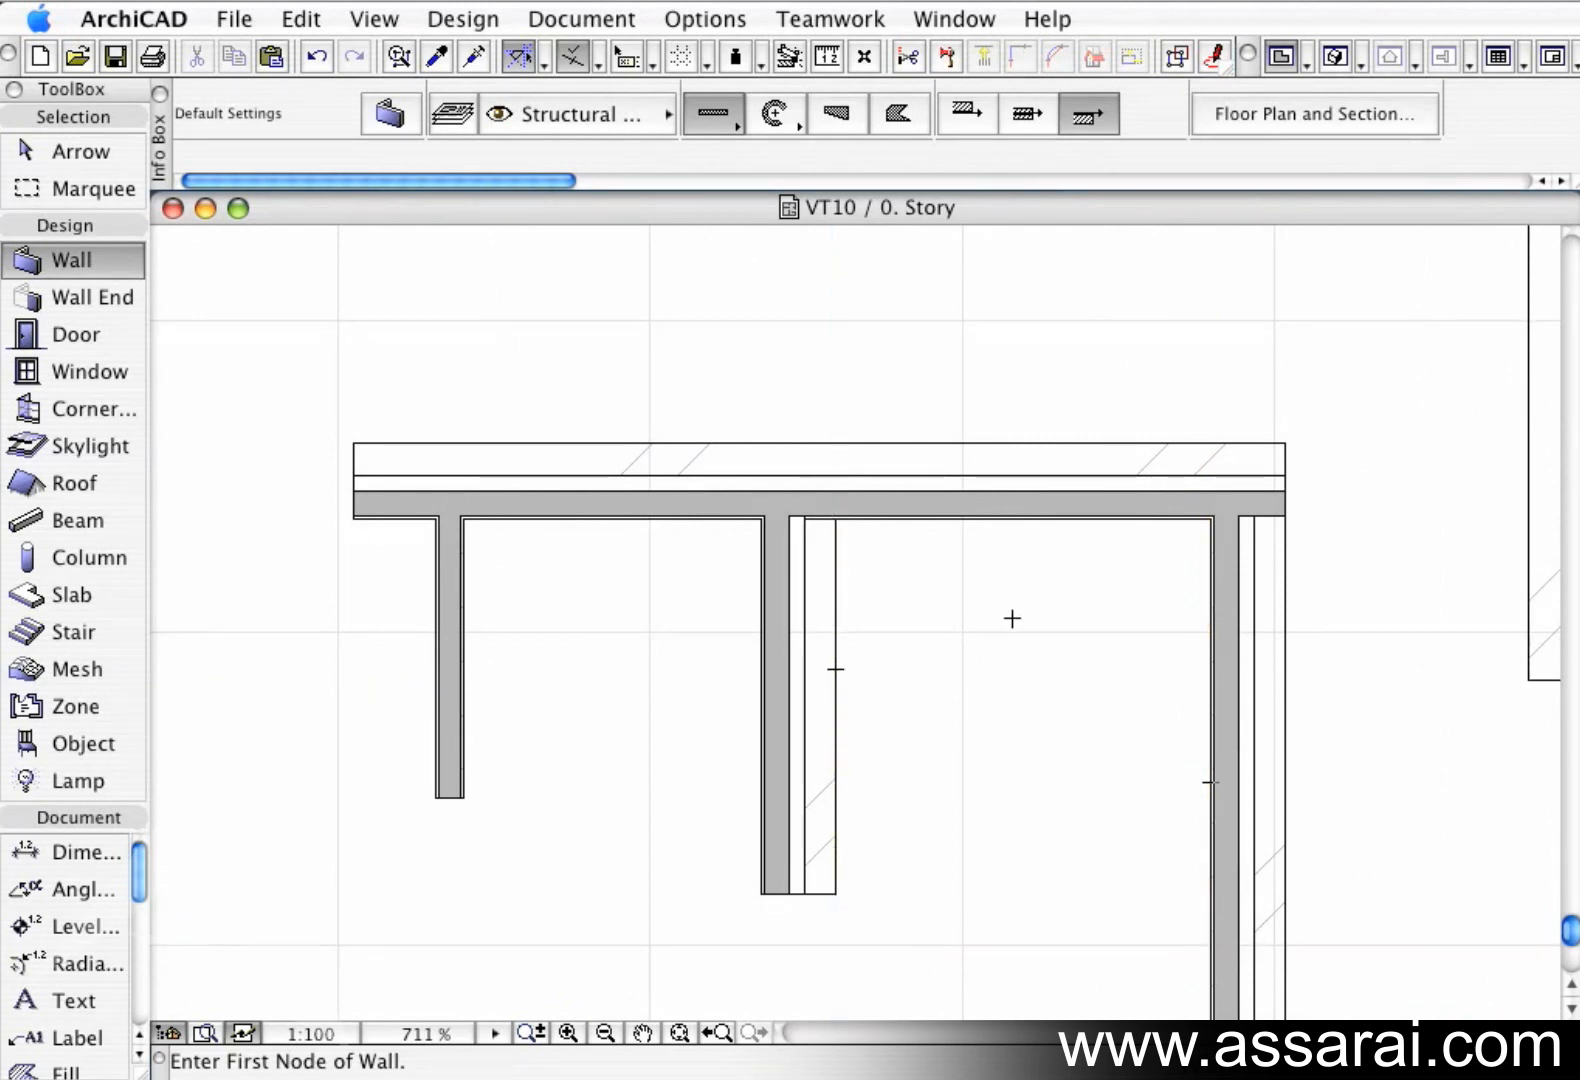
left_click(724, 19)
mouse_move(715, 58)
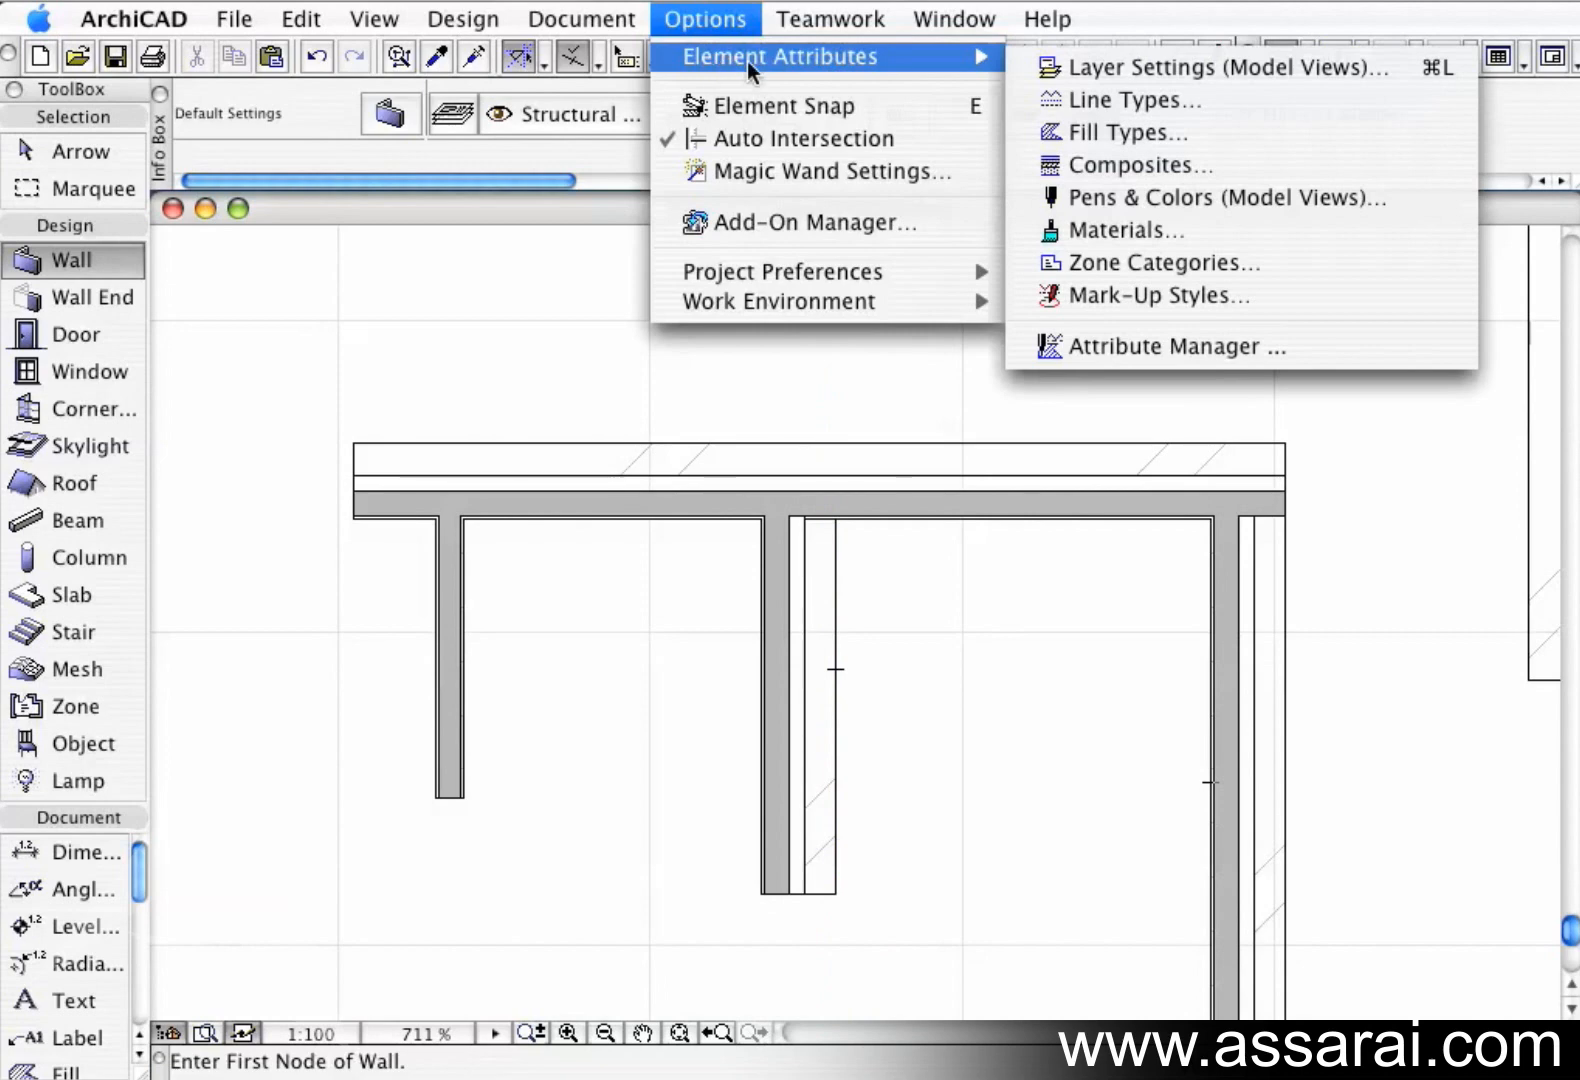
left_click(1090, 165)
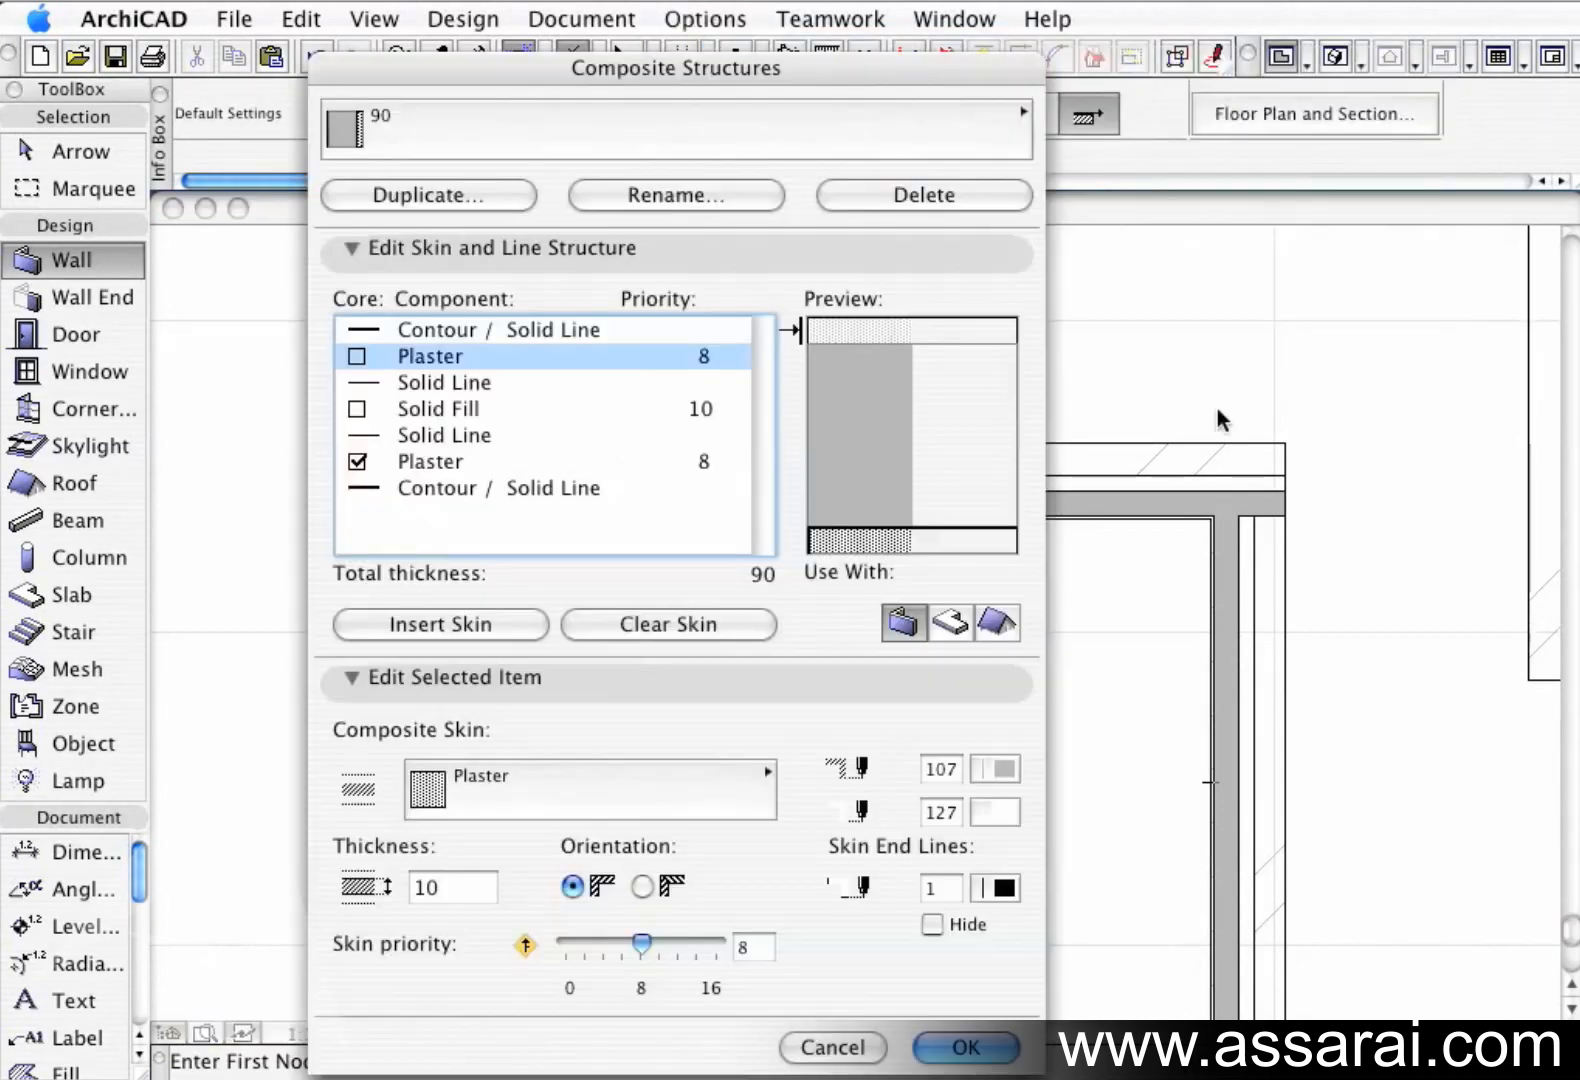
left_click(580, 160)
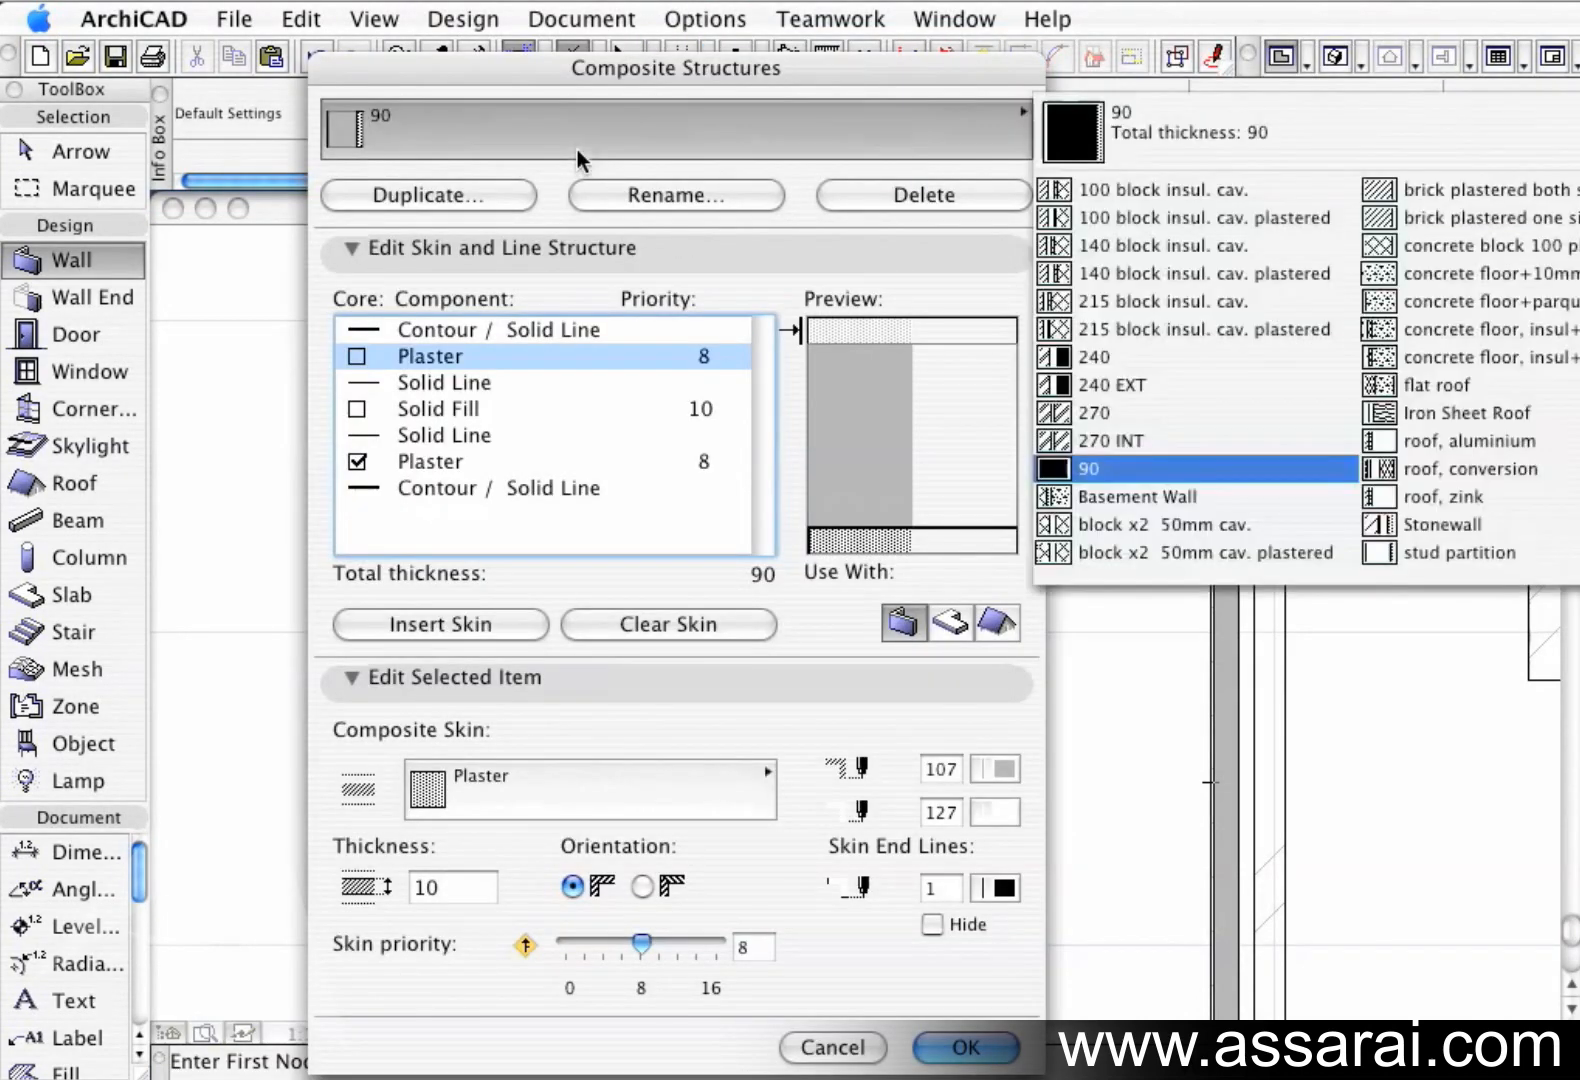
left_click(1110, 358)
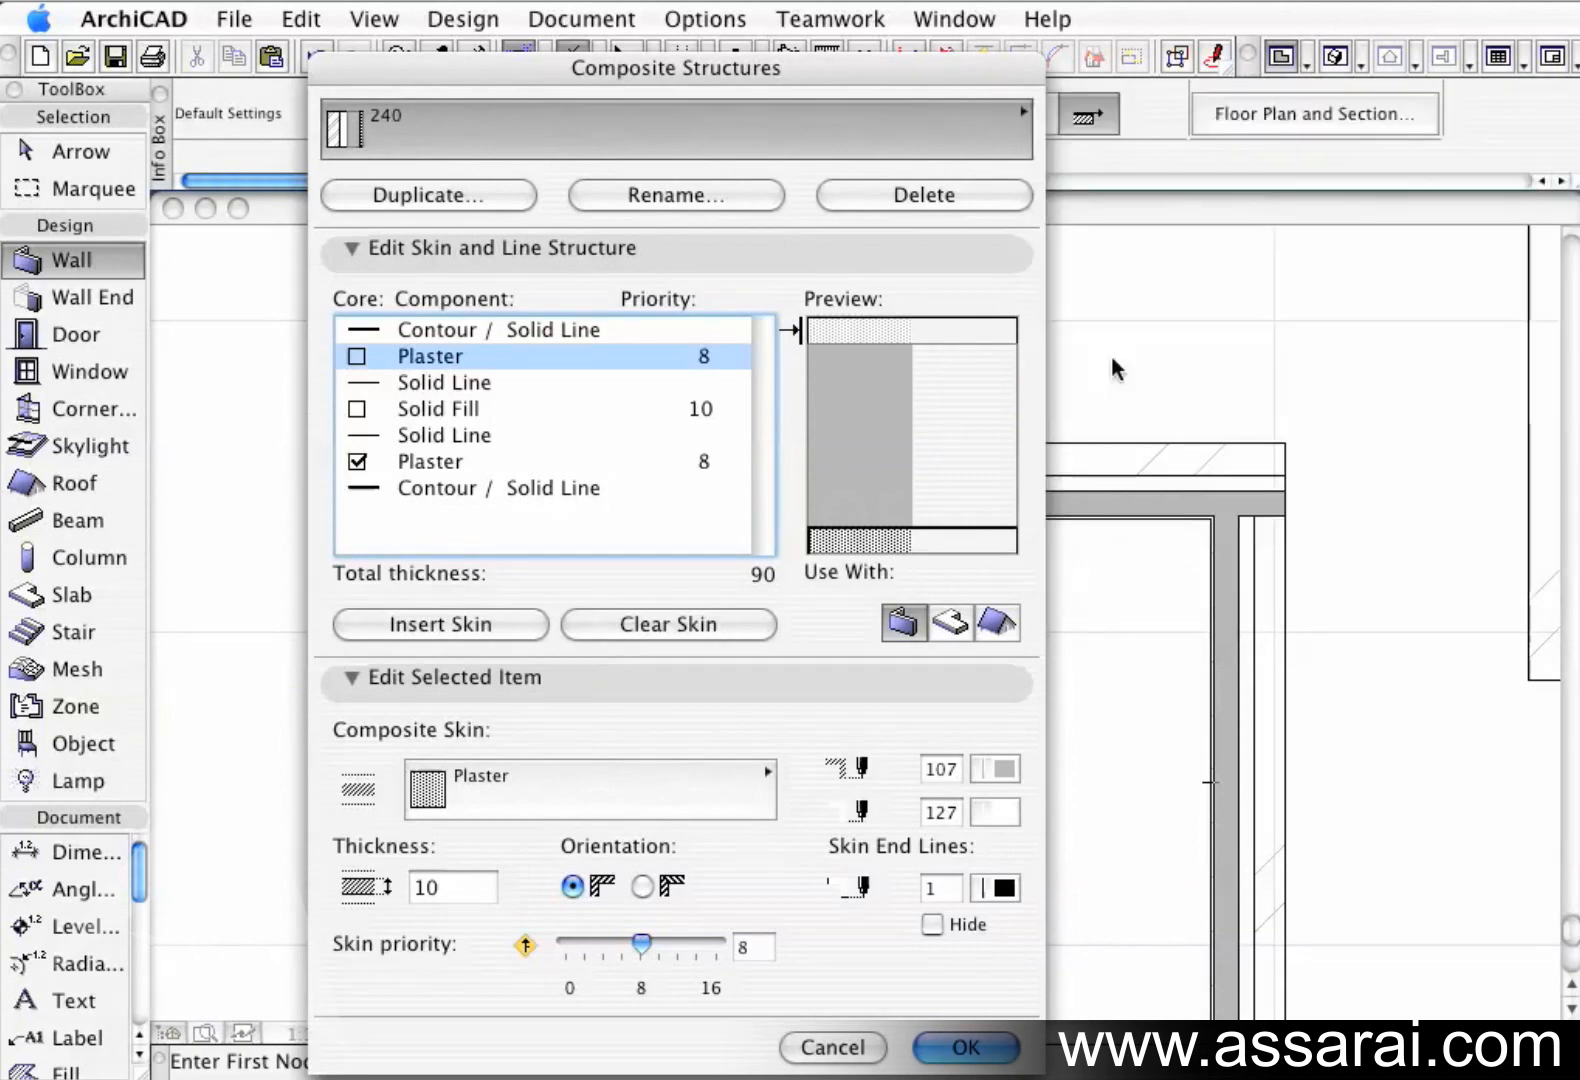
left_click(727, 196)
left_click(1000, 371)
type("int")
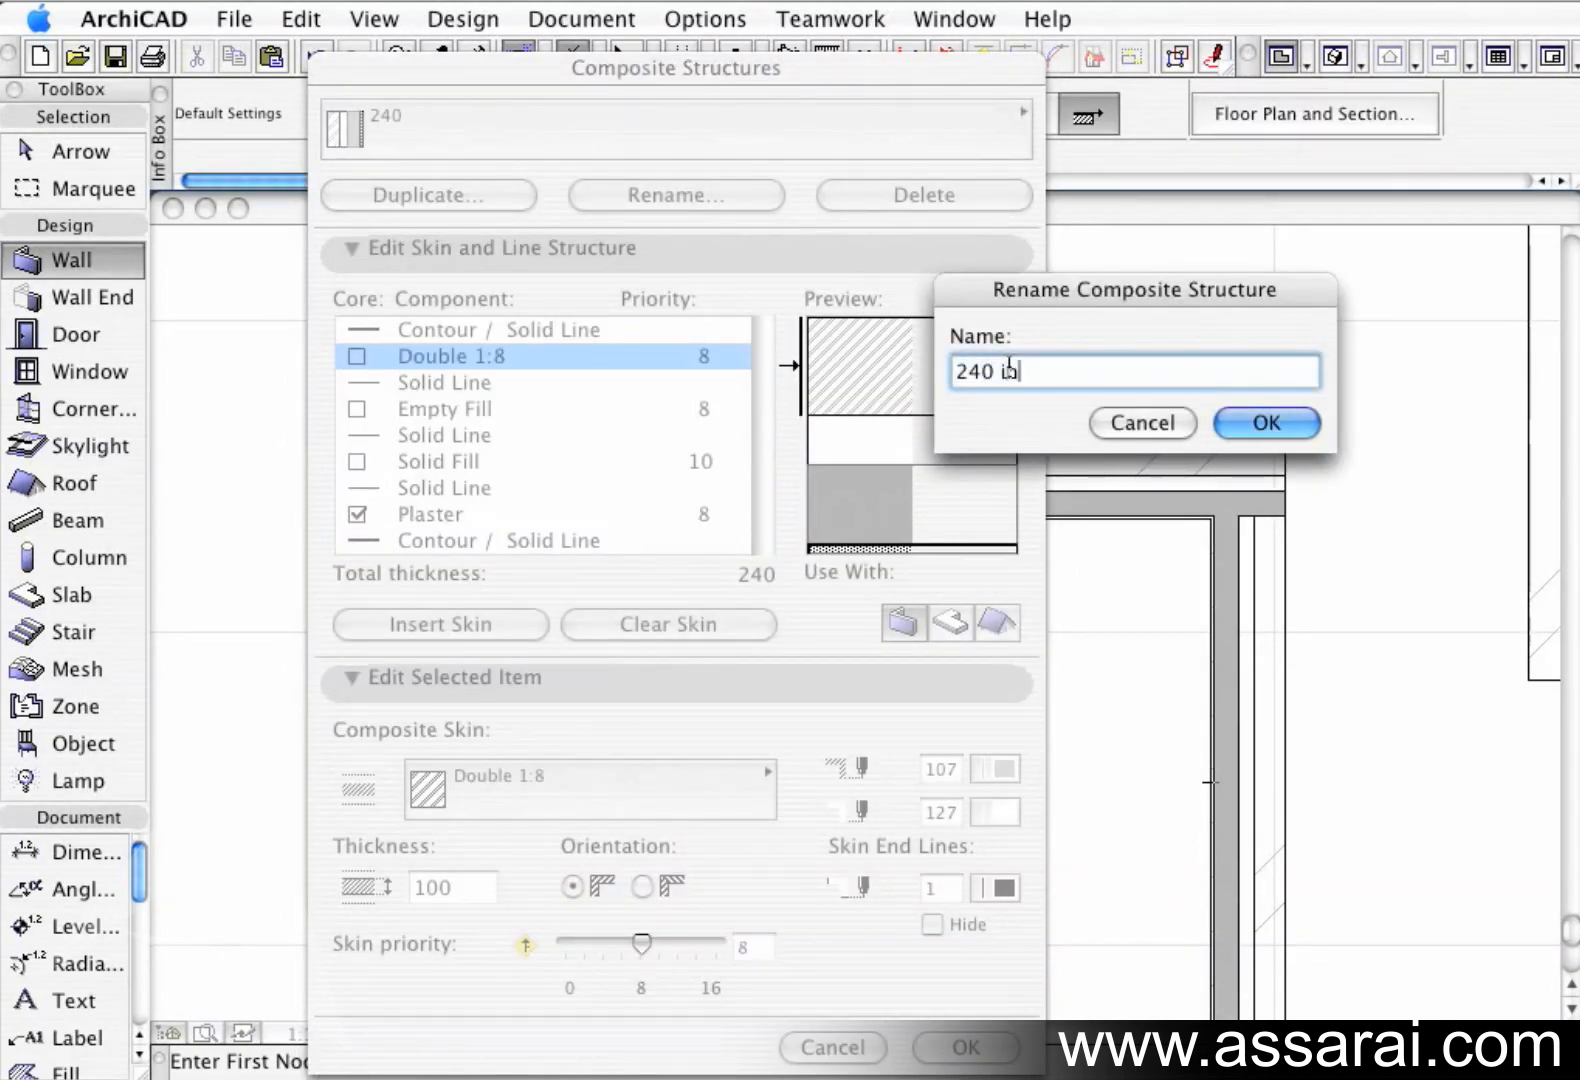
left_click(1262, 424)
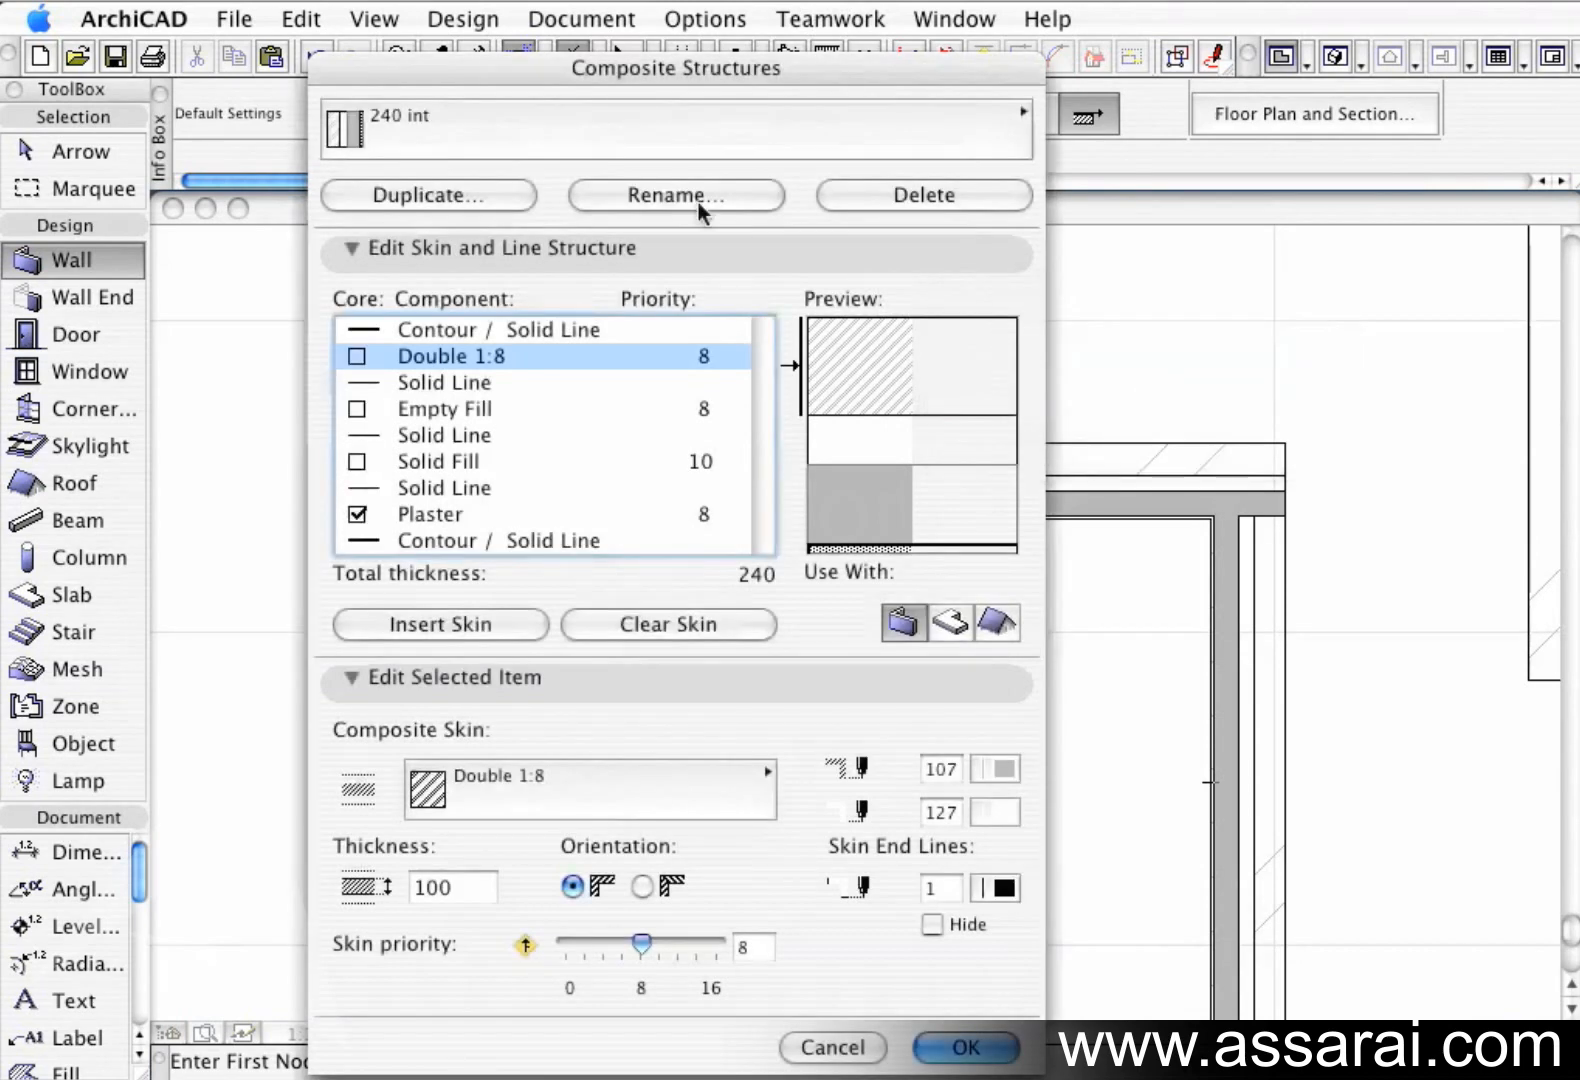
Compare the skin priorities of the 240 EXT and 240 int composites and apply the composite changes.
left_click(708, 140)
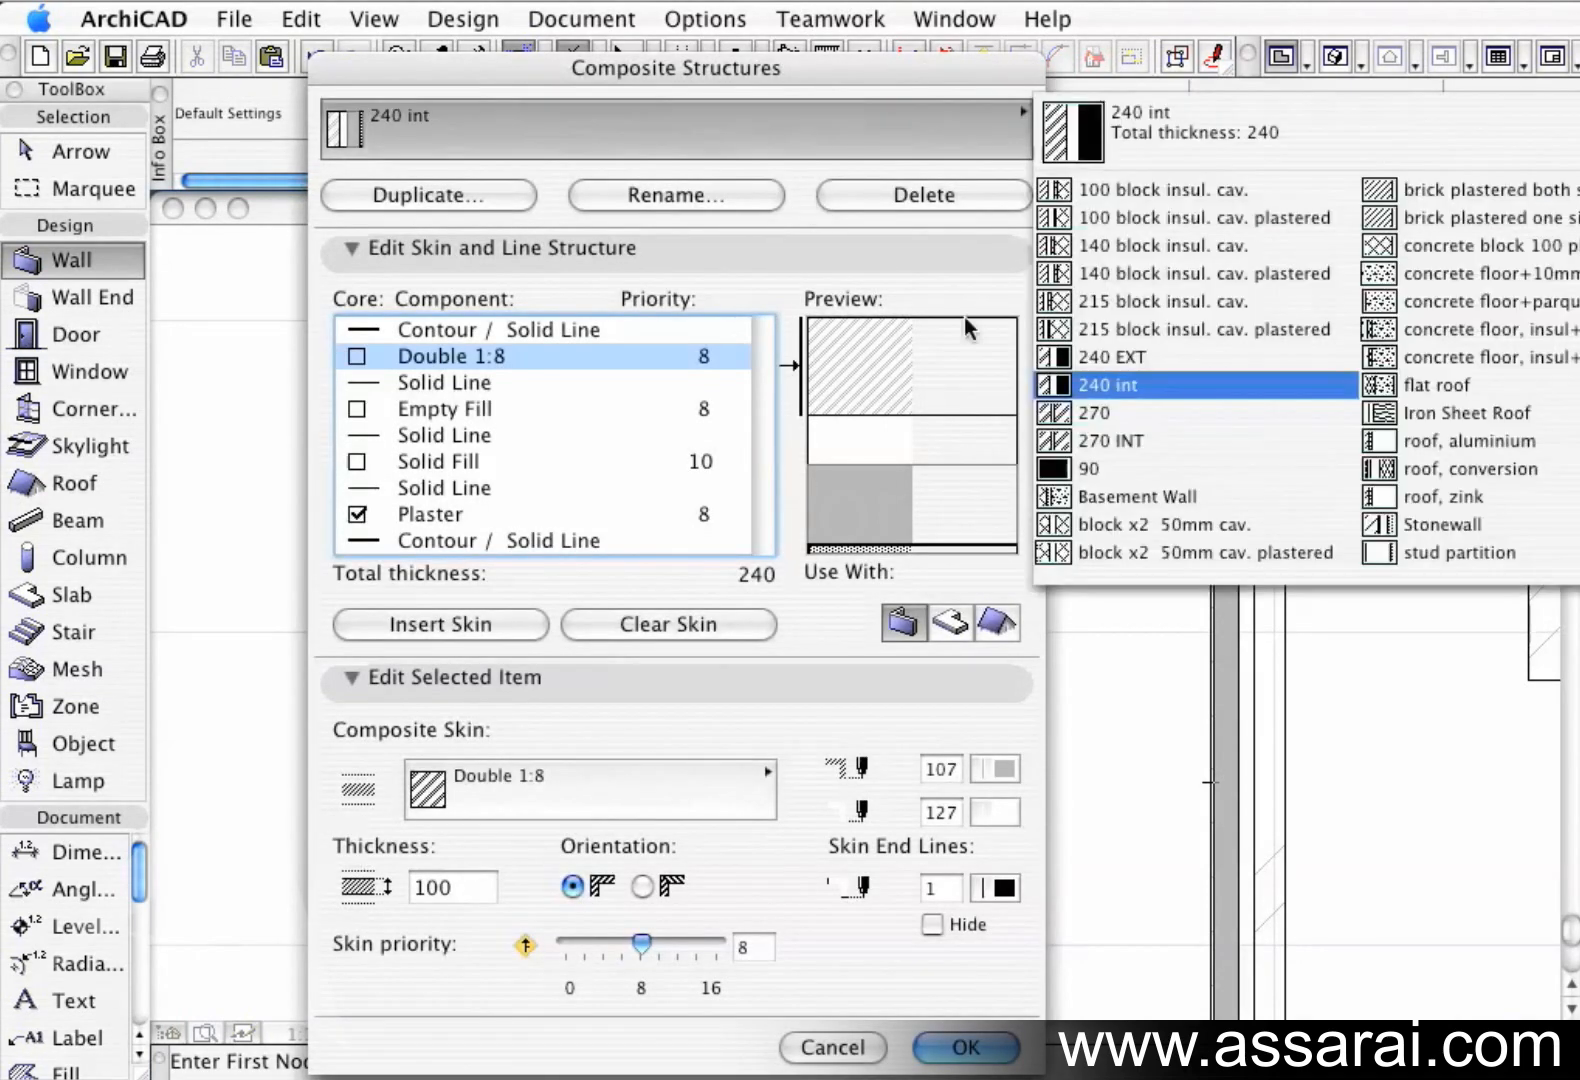
left_click(1083, 358)
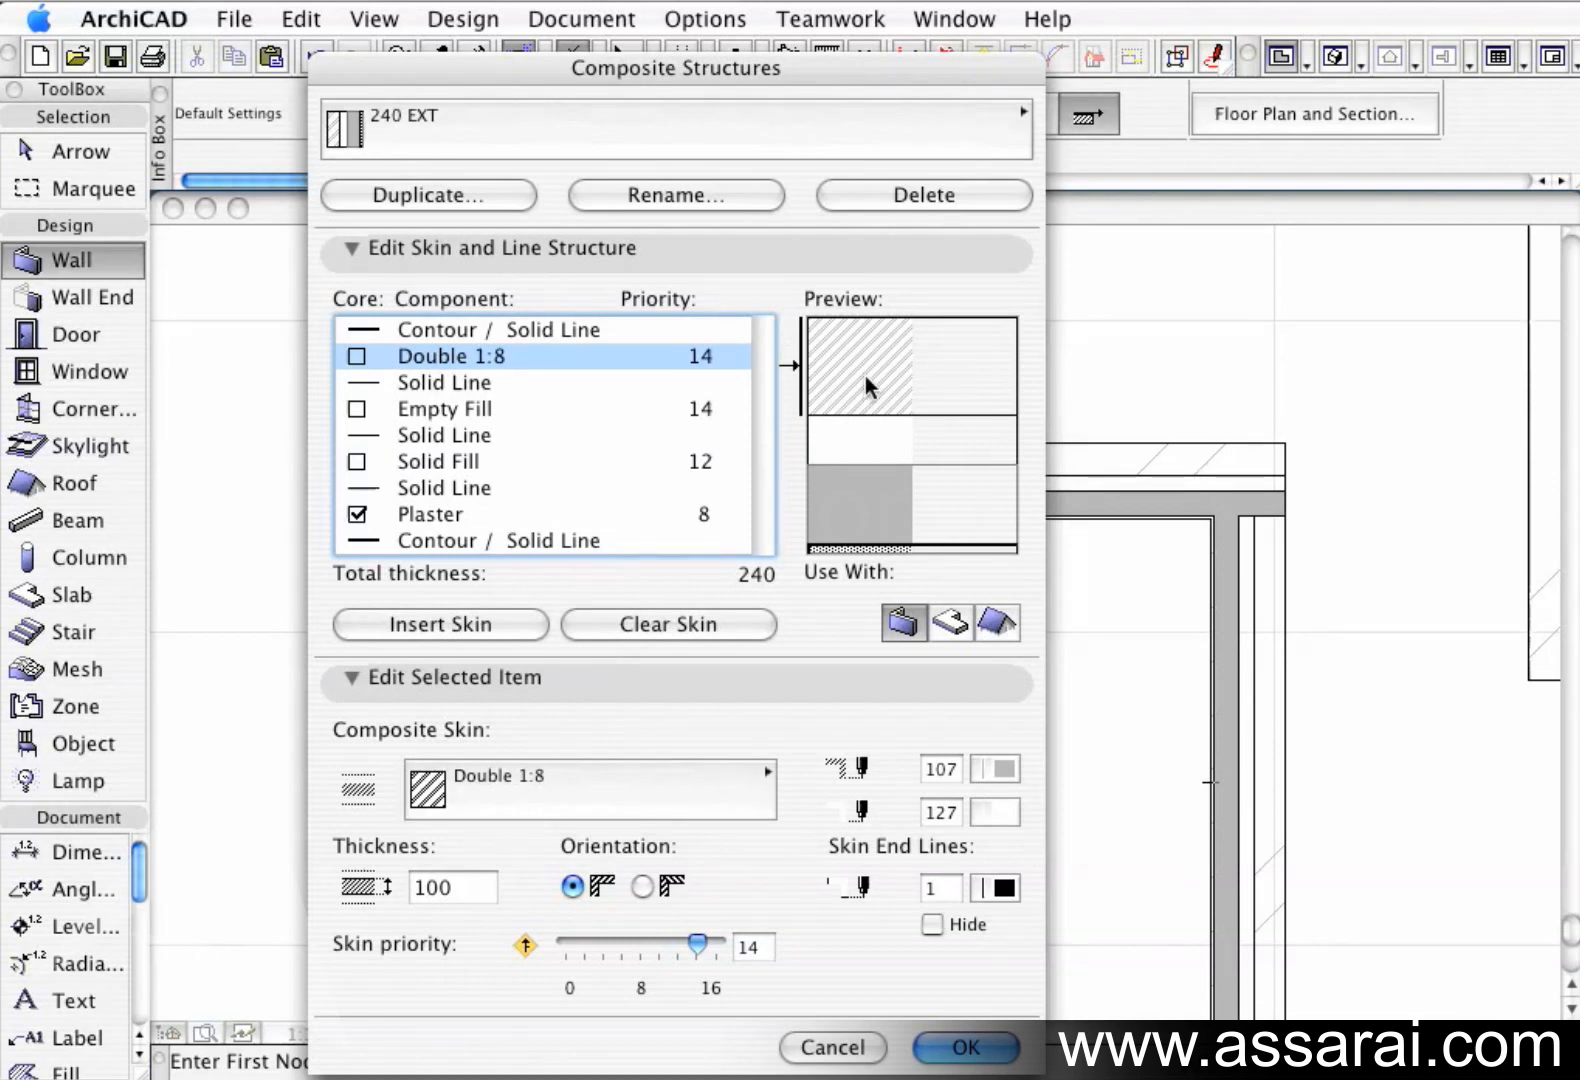
left_click(871, 447)
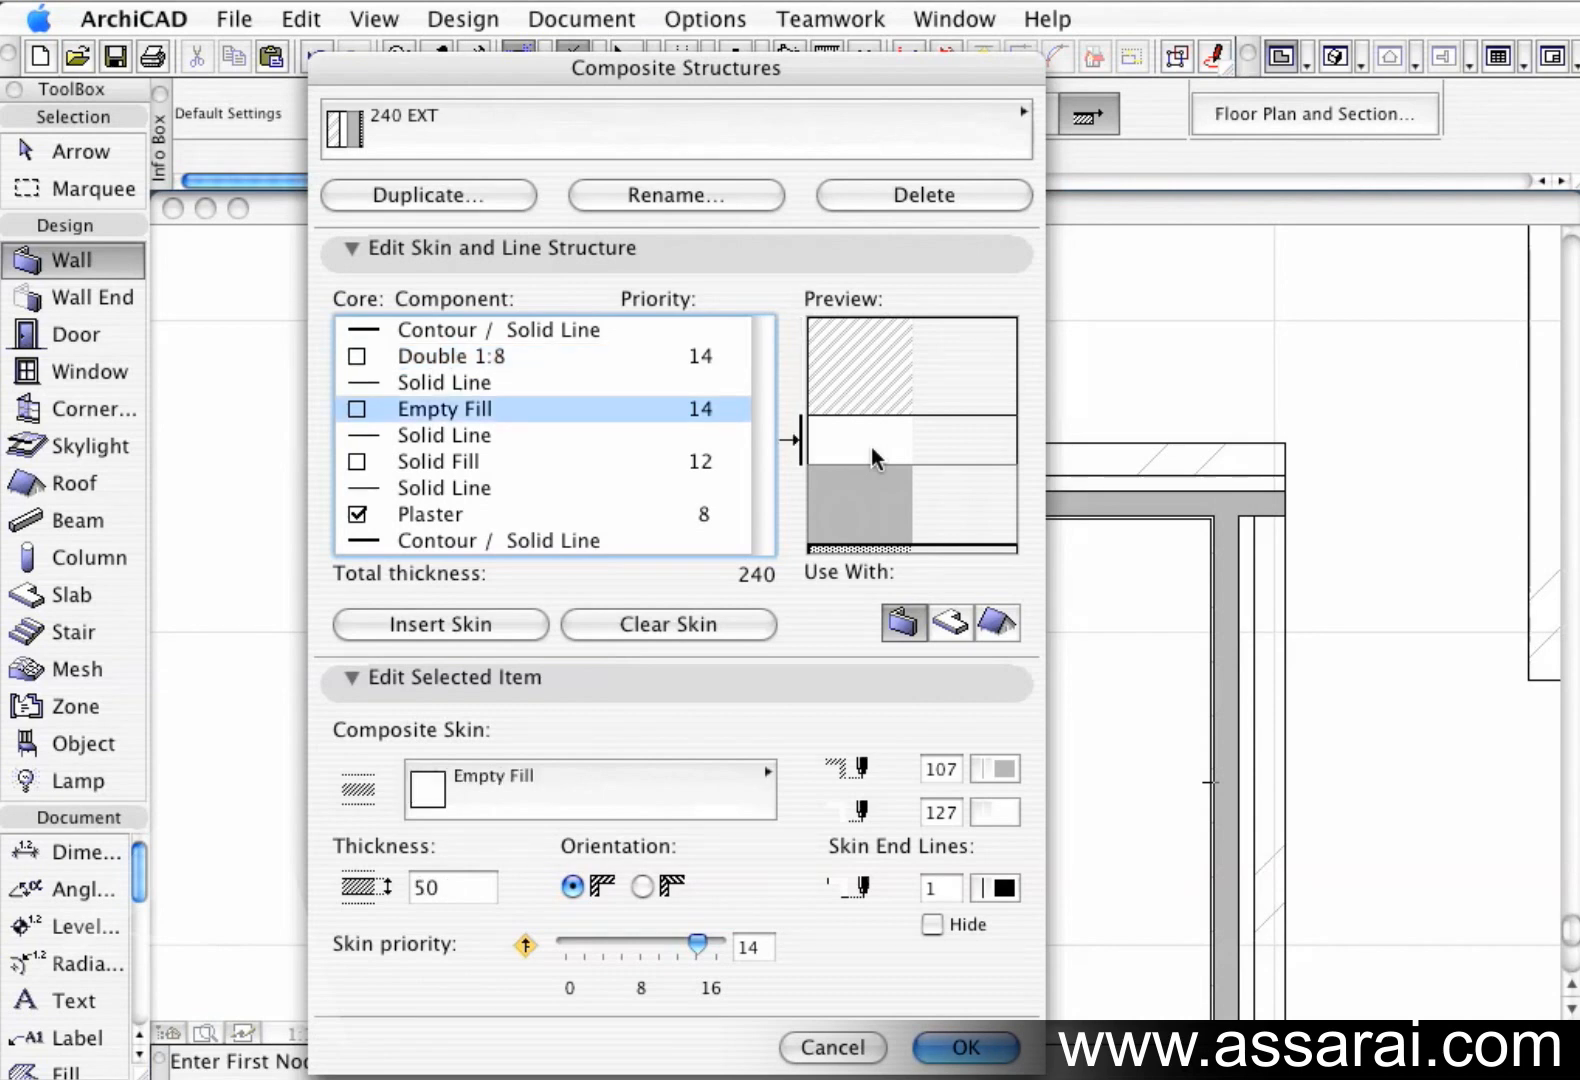
left_click(654, 152)
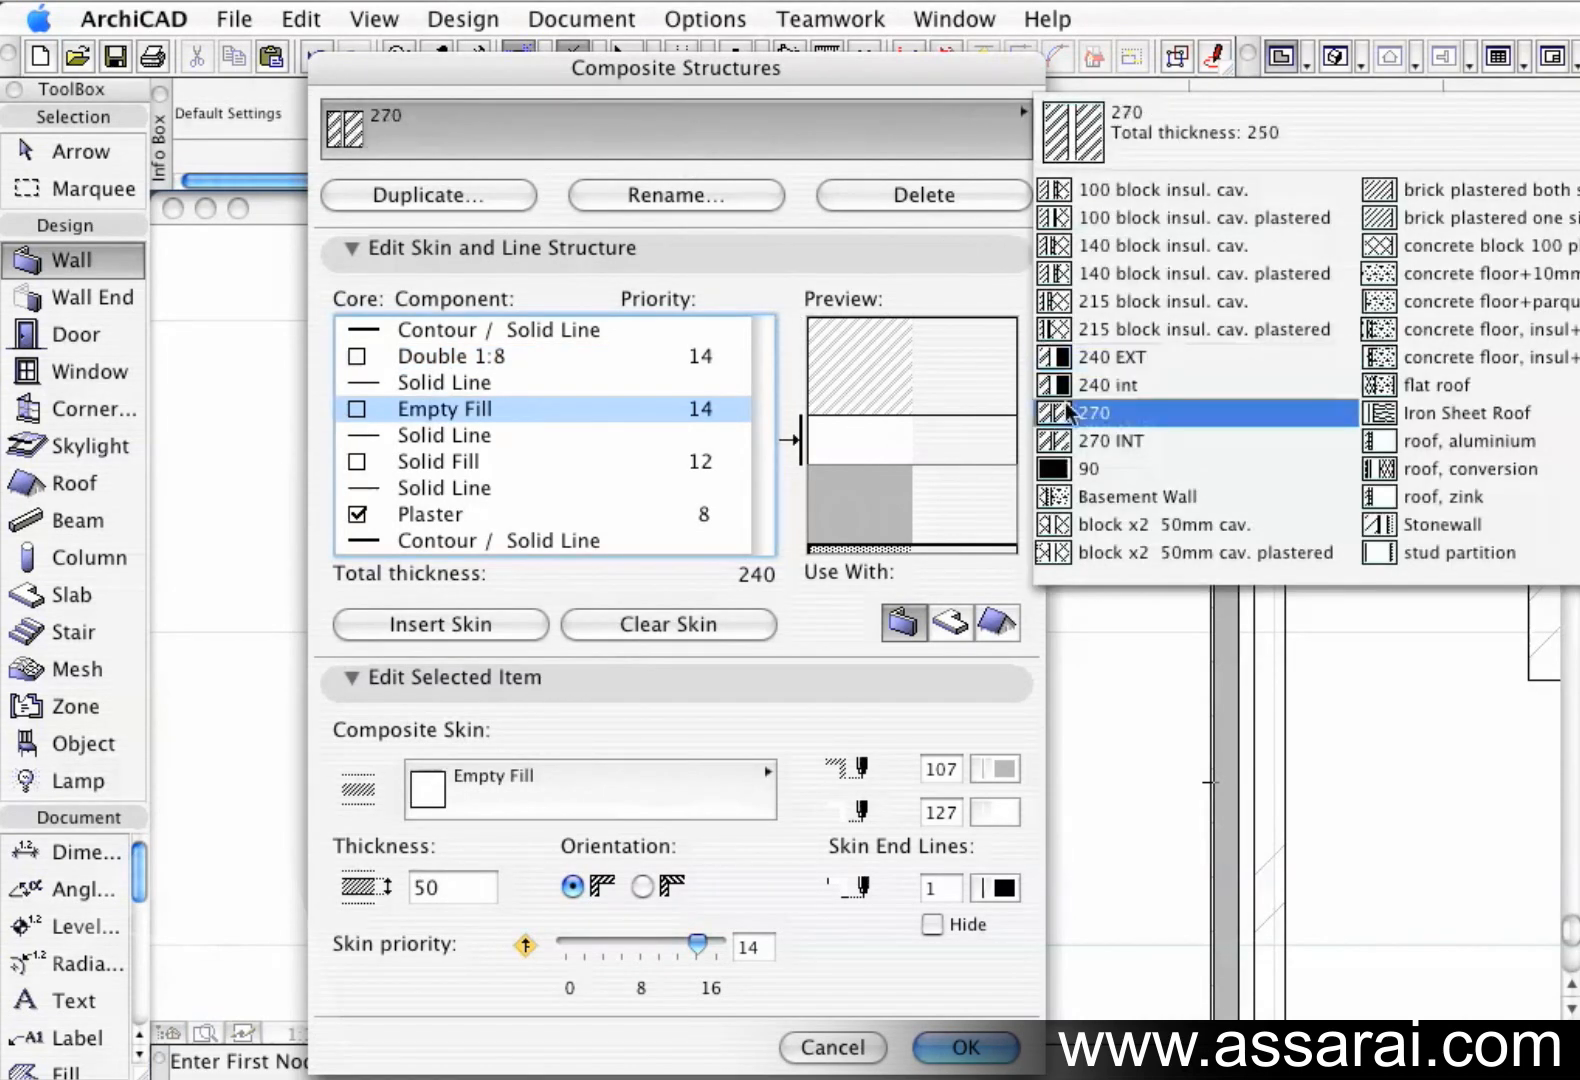
left_click(1068, 394)
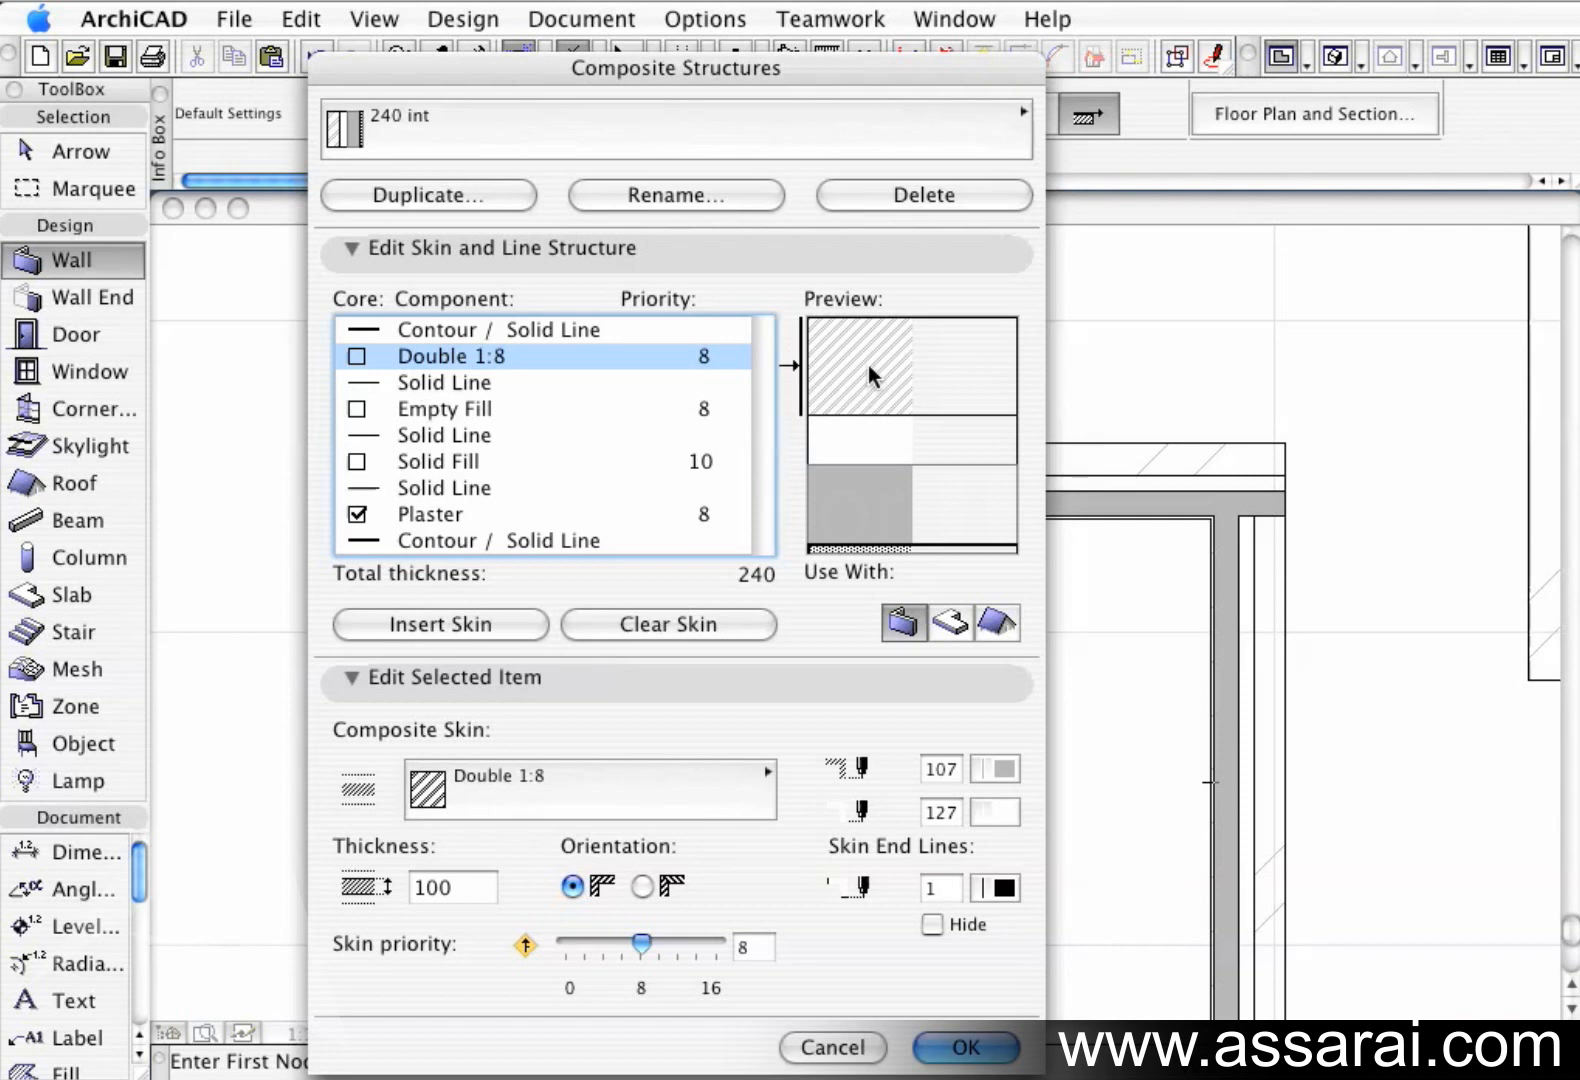
left_click(867, 431)
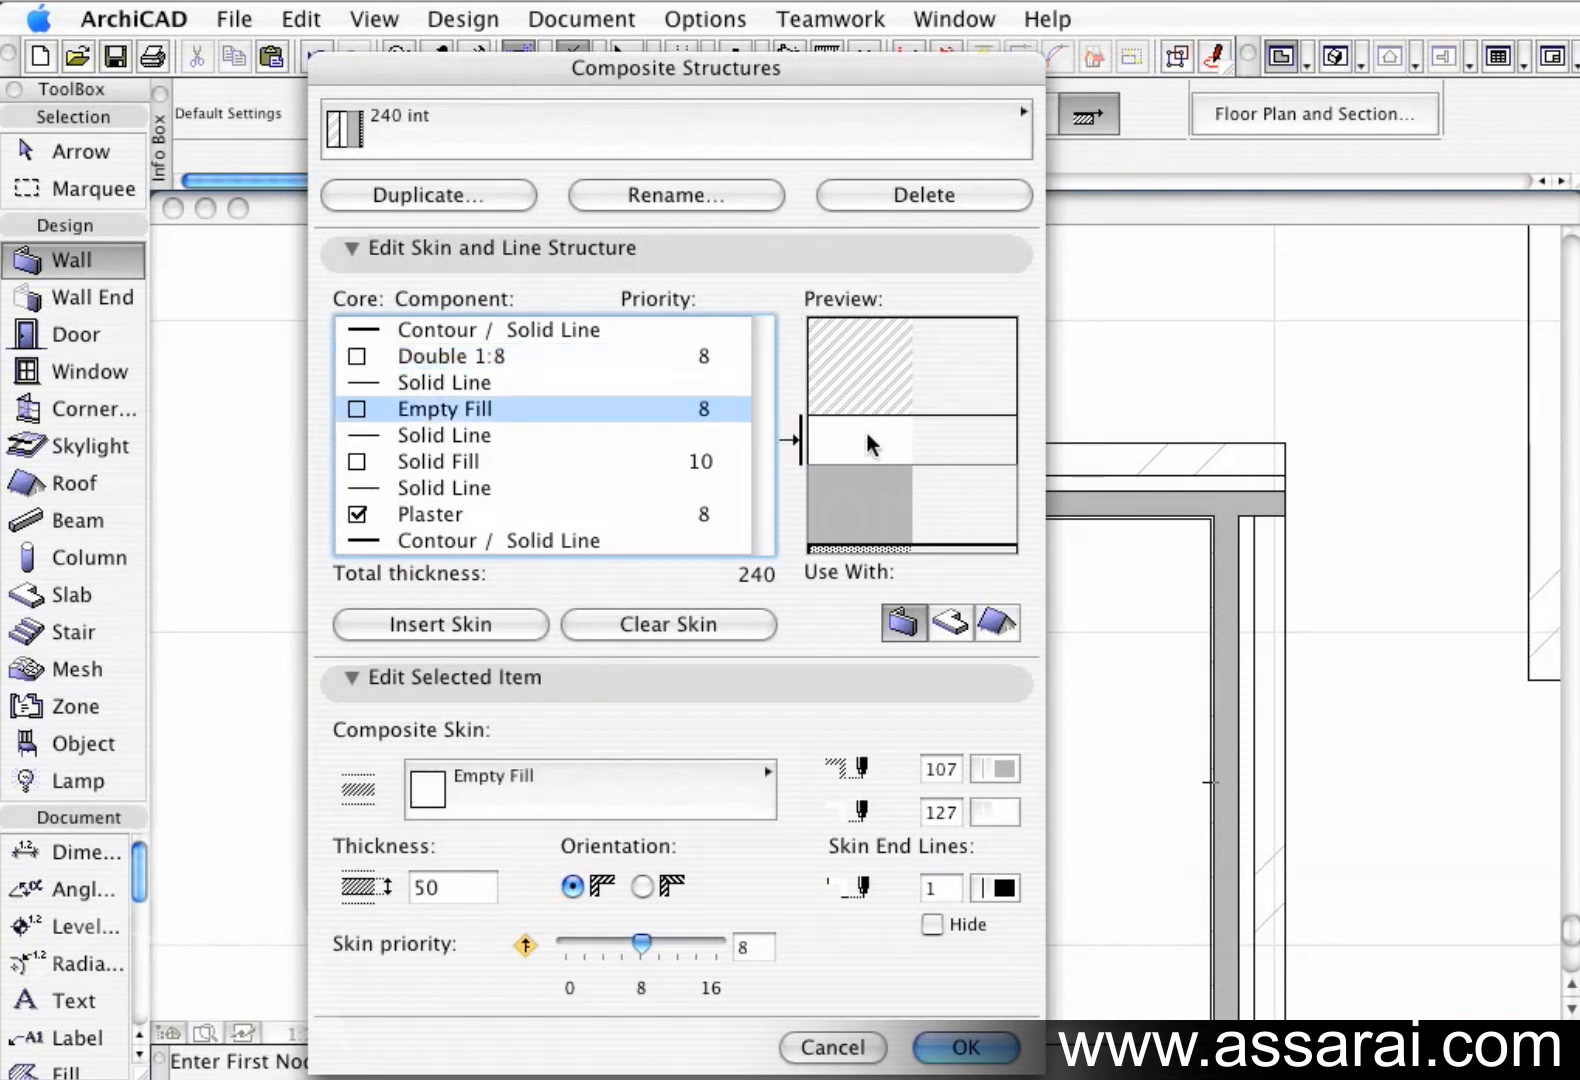
left_click(856, 520)
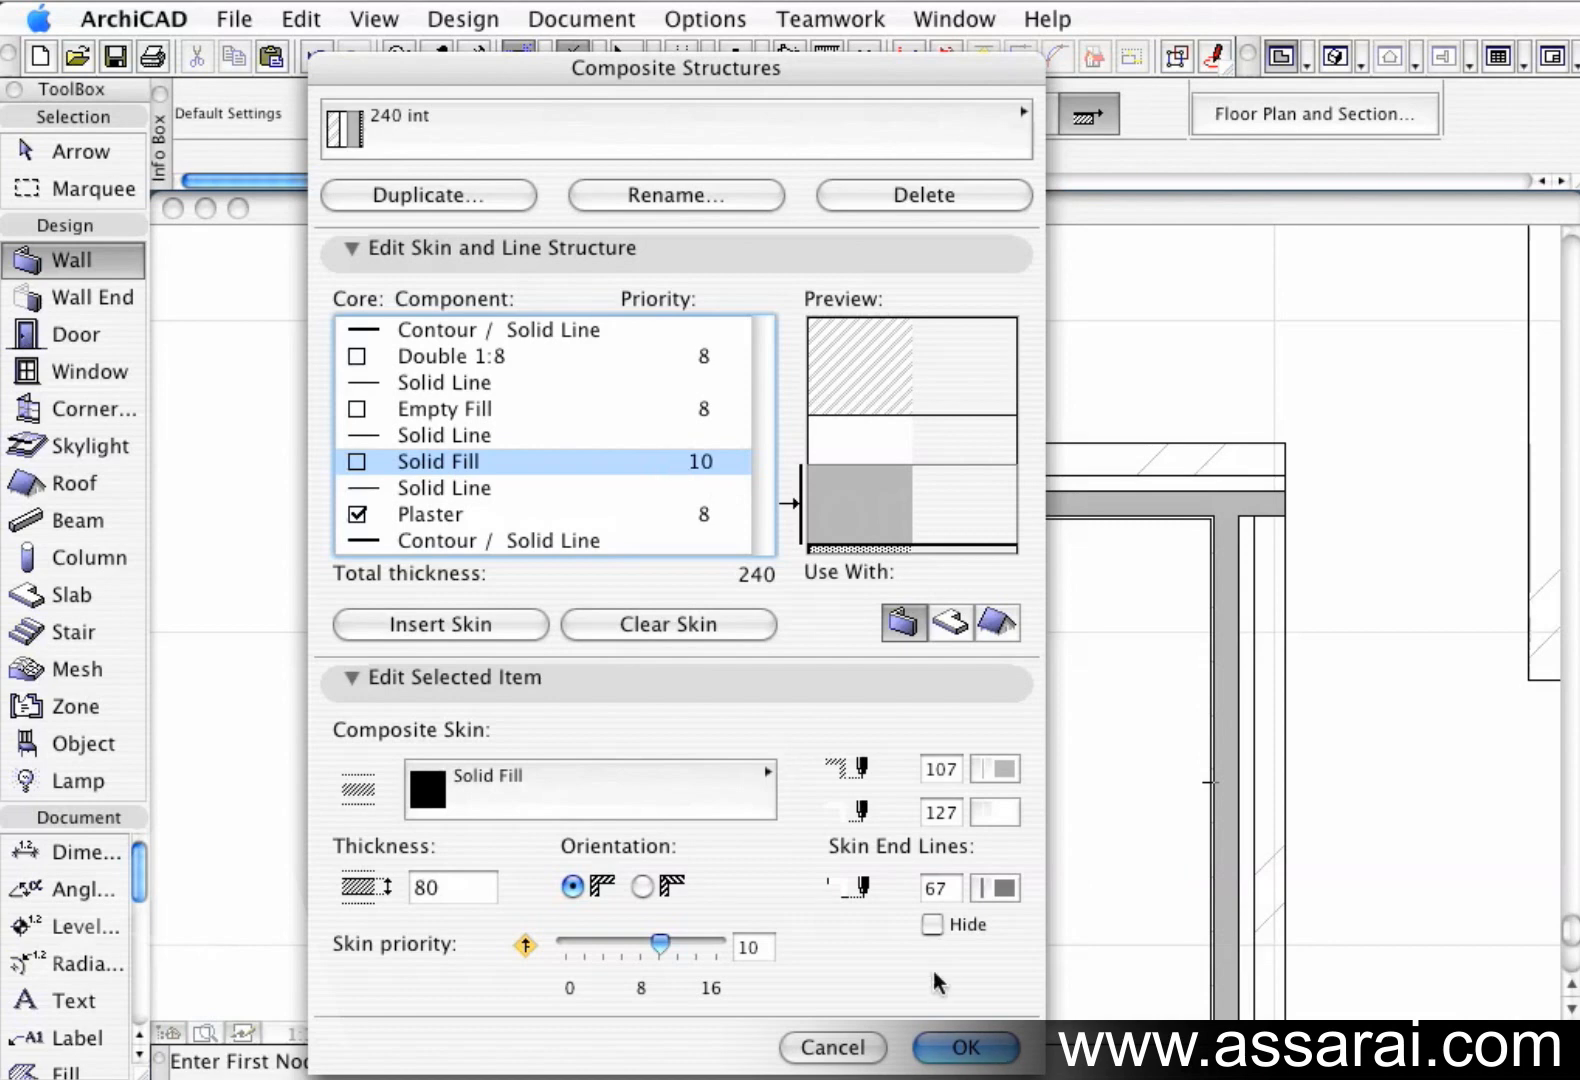
left_click(964, 1060)
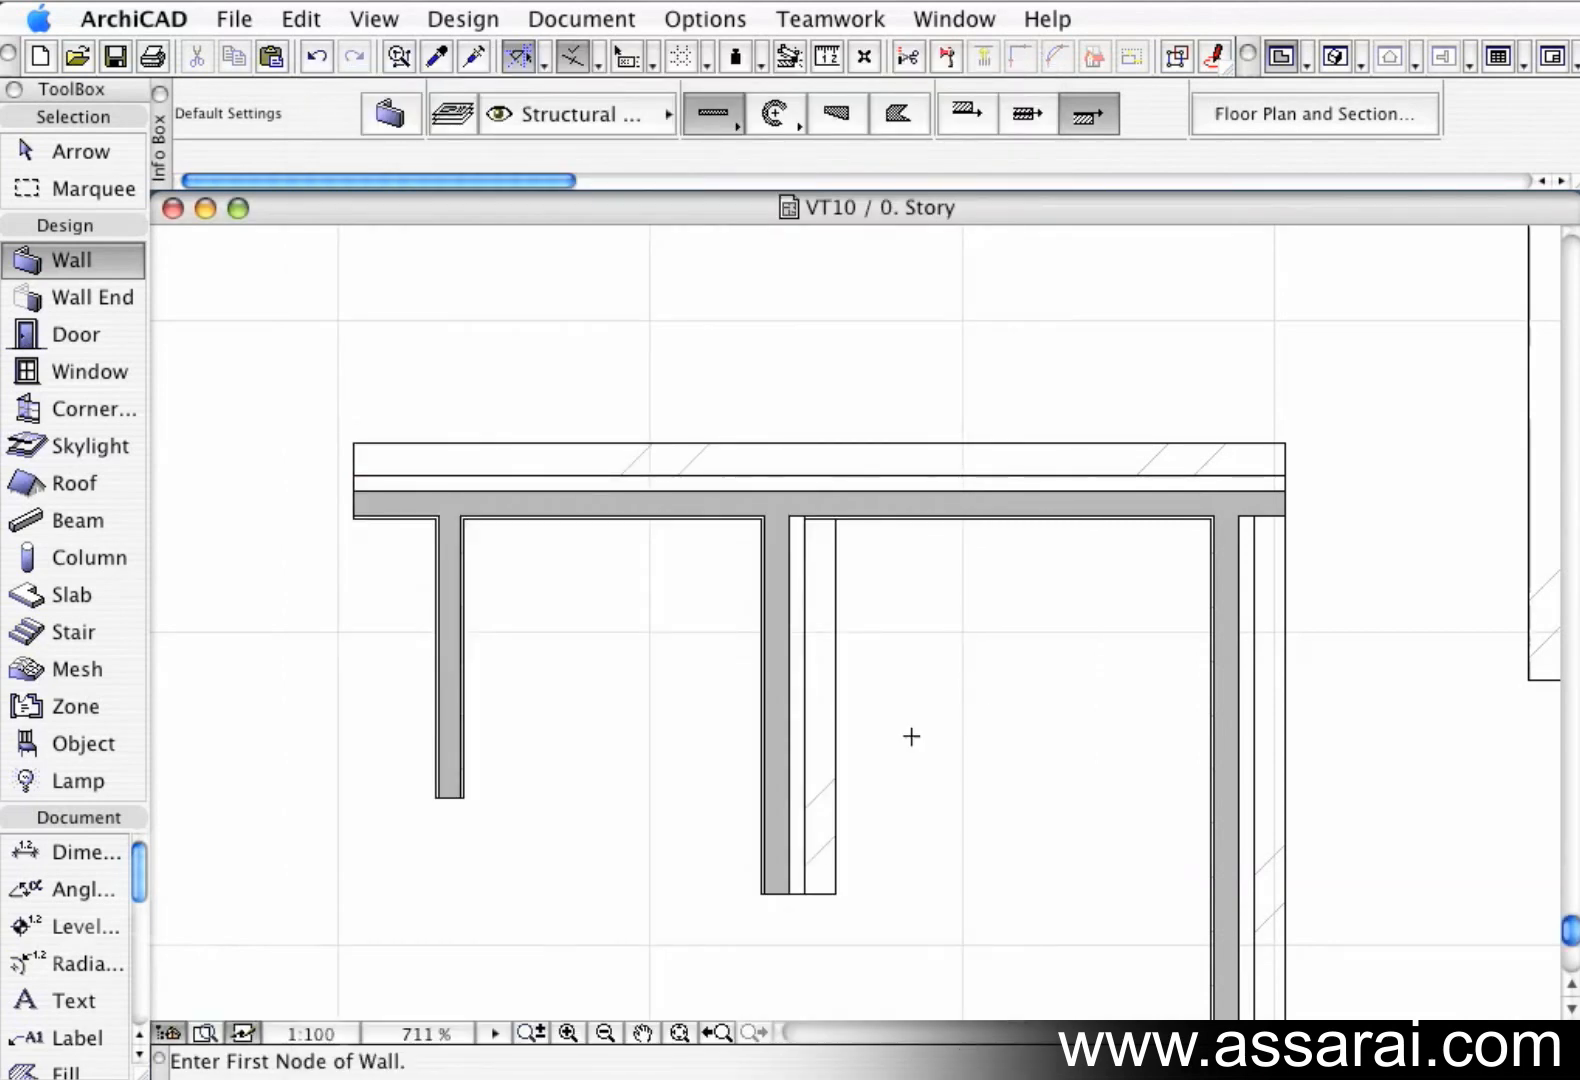
Check the cut fill, wall priority and skin priority settings of the middle vertical wall, then deselect it.
left_click(839, 737, "shift")
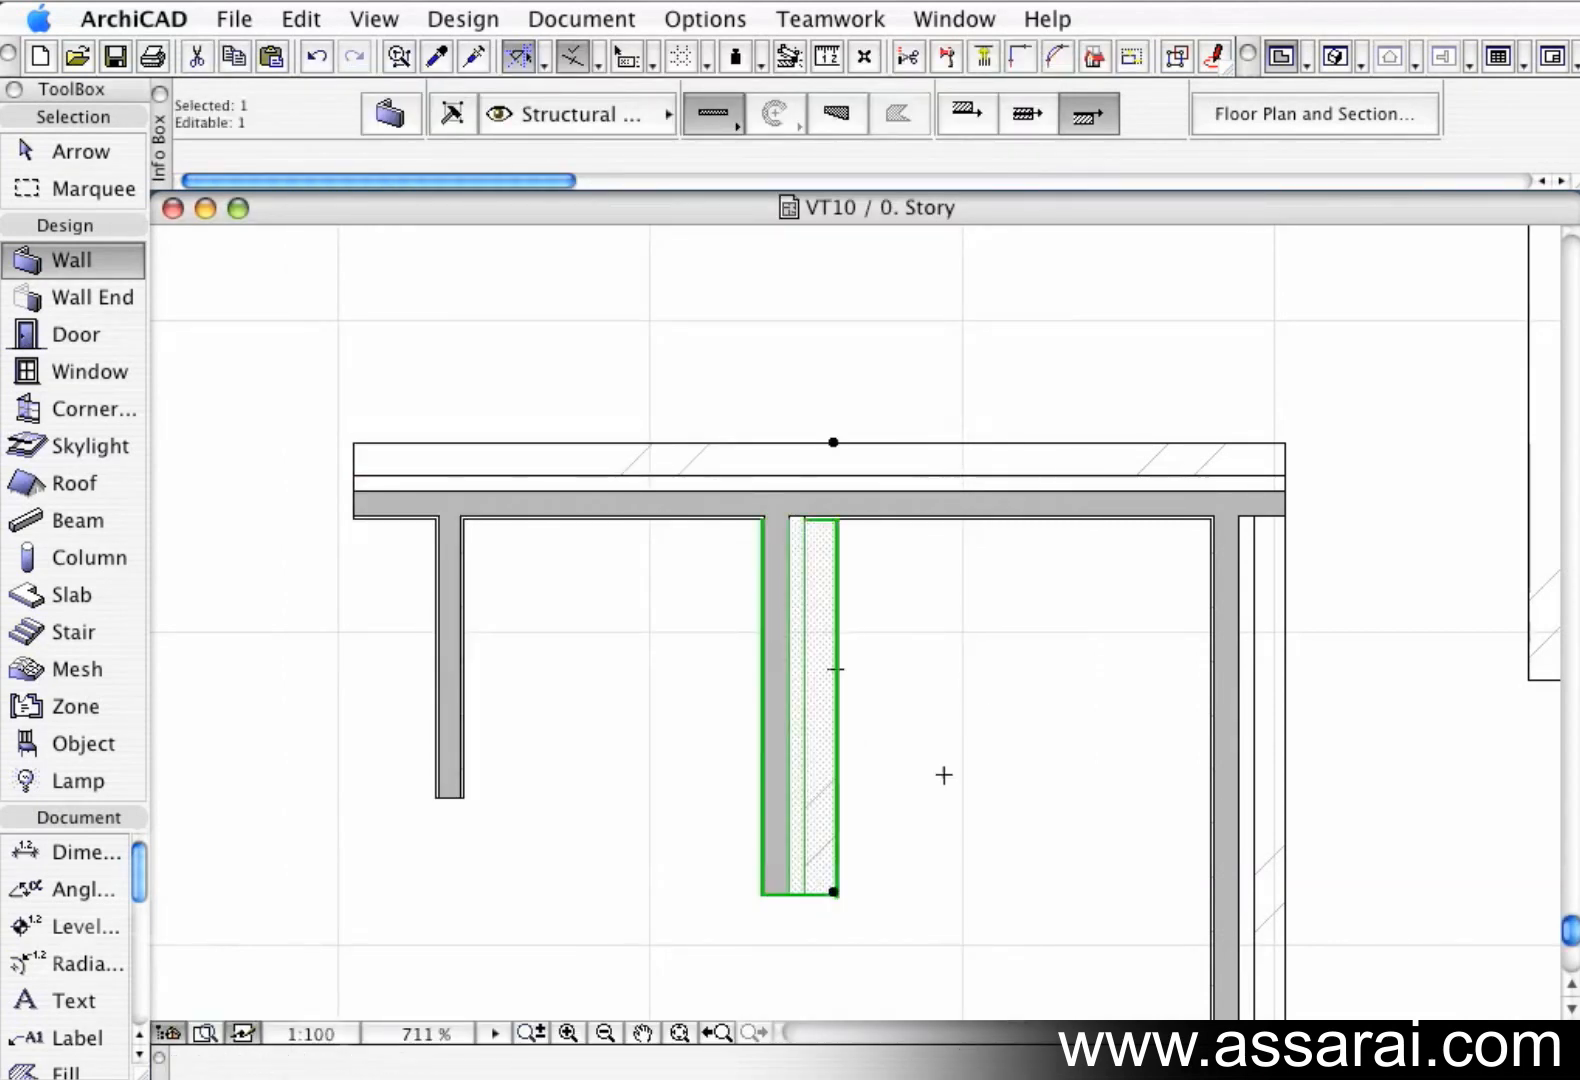
double_click(60, 263)
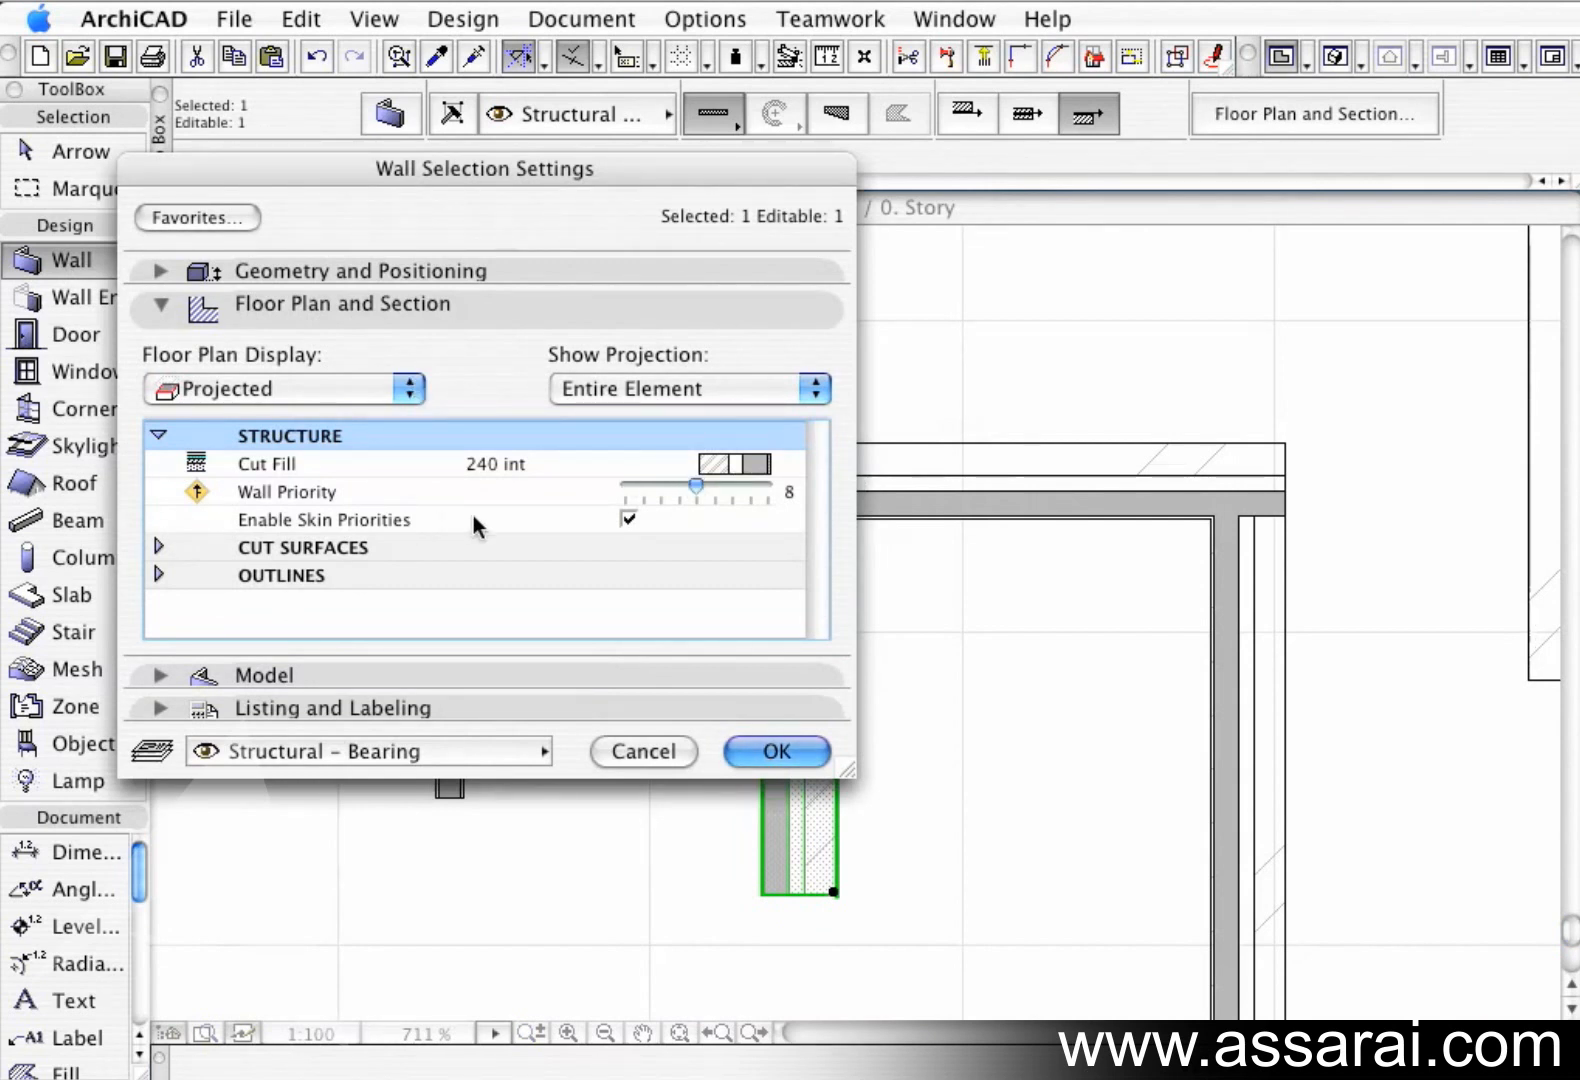
left_click(819, 758)
key("Escape")
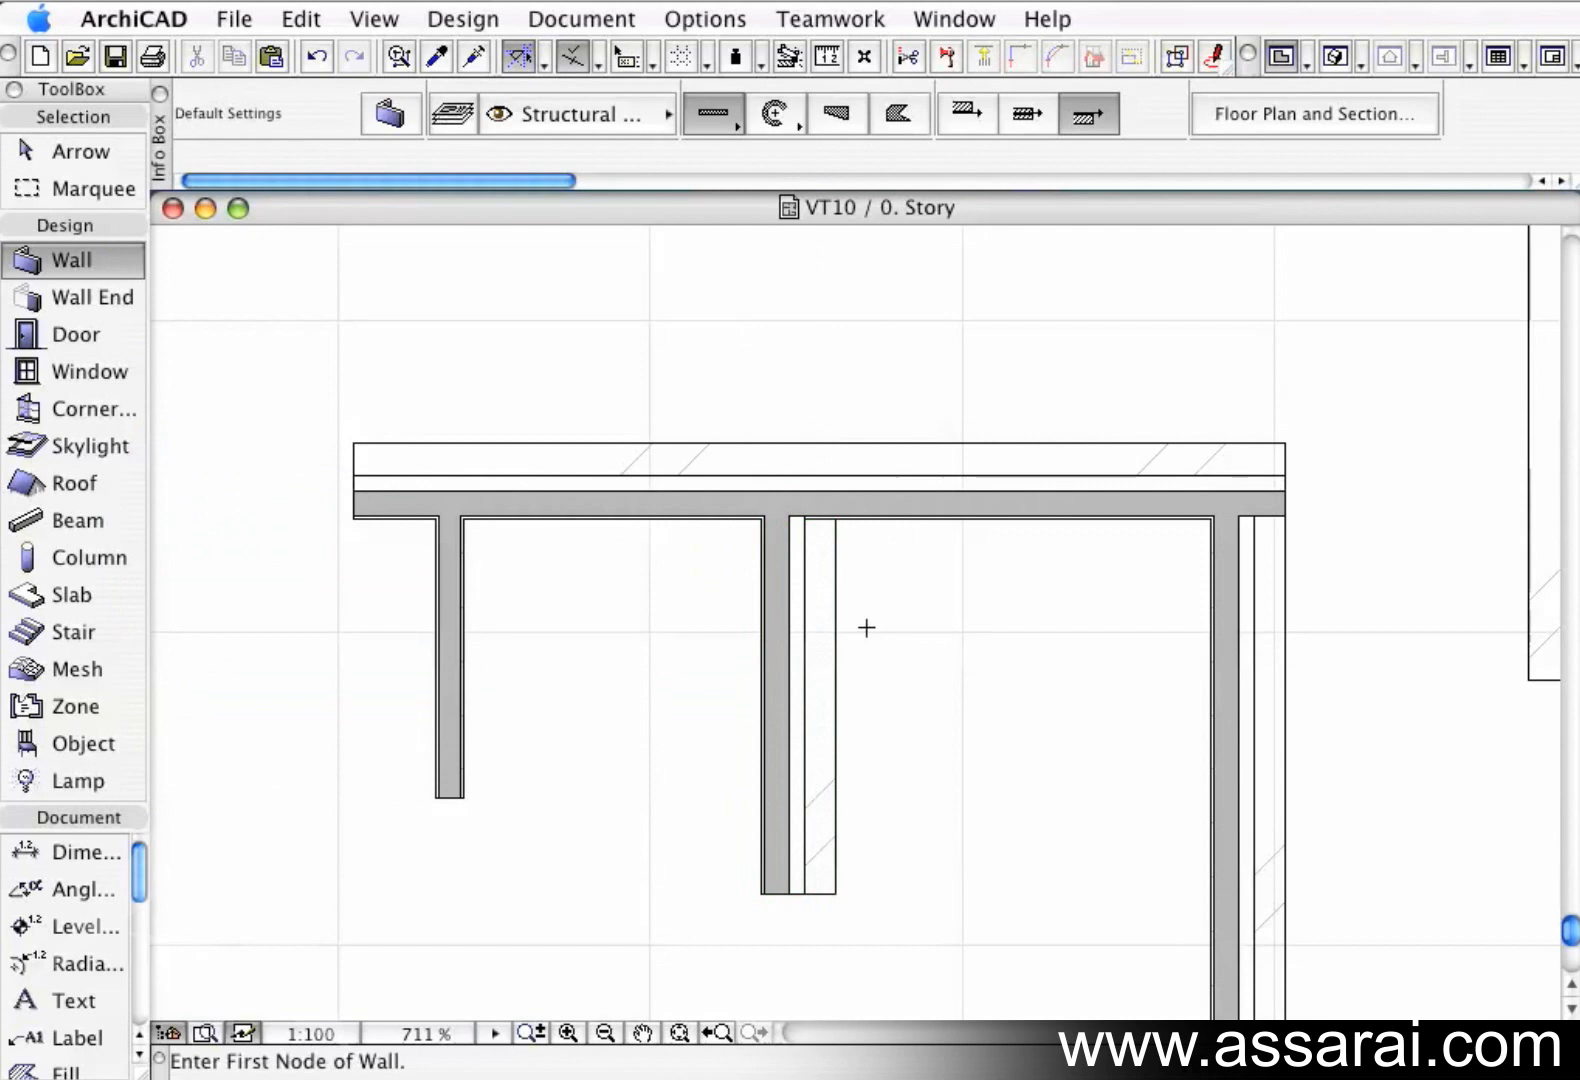
In the composite structures settings, set the skin priority of the 240 EXT composite's Double 1:8 skin to 16.
scroll(852, 600, "up", 2)
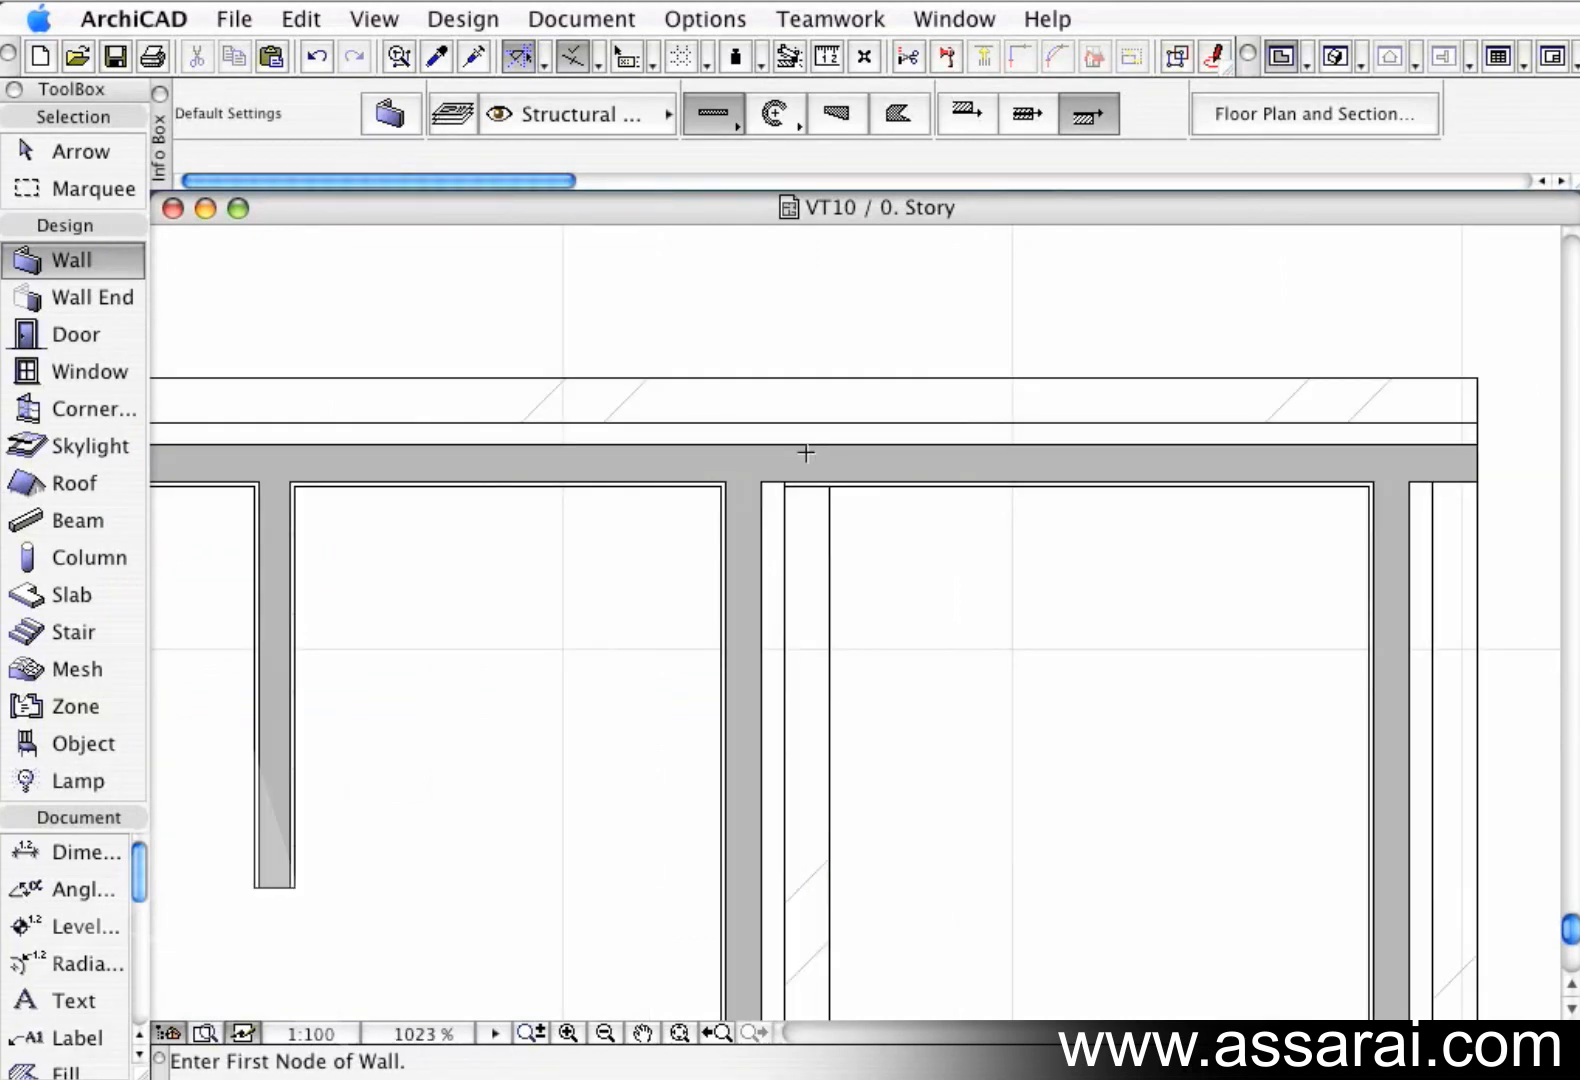
left_click(833, 578, "shift")
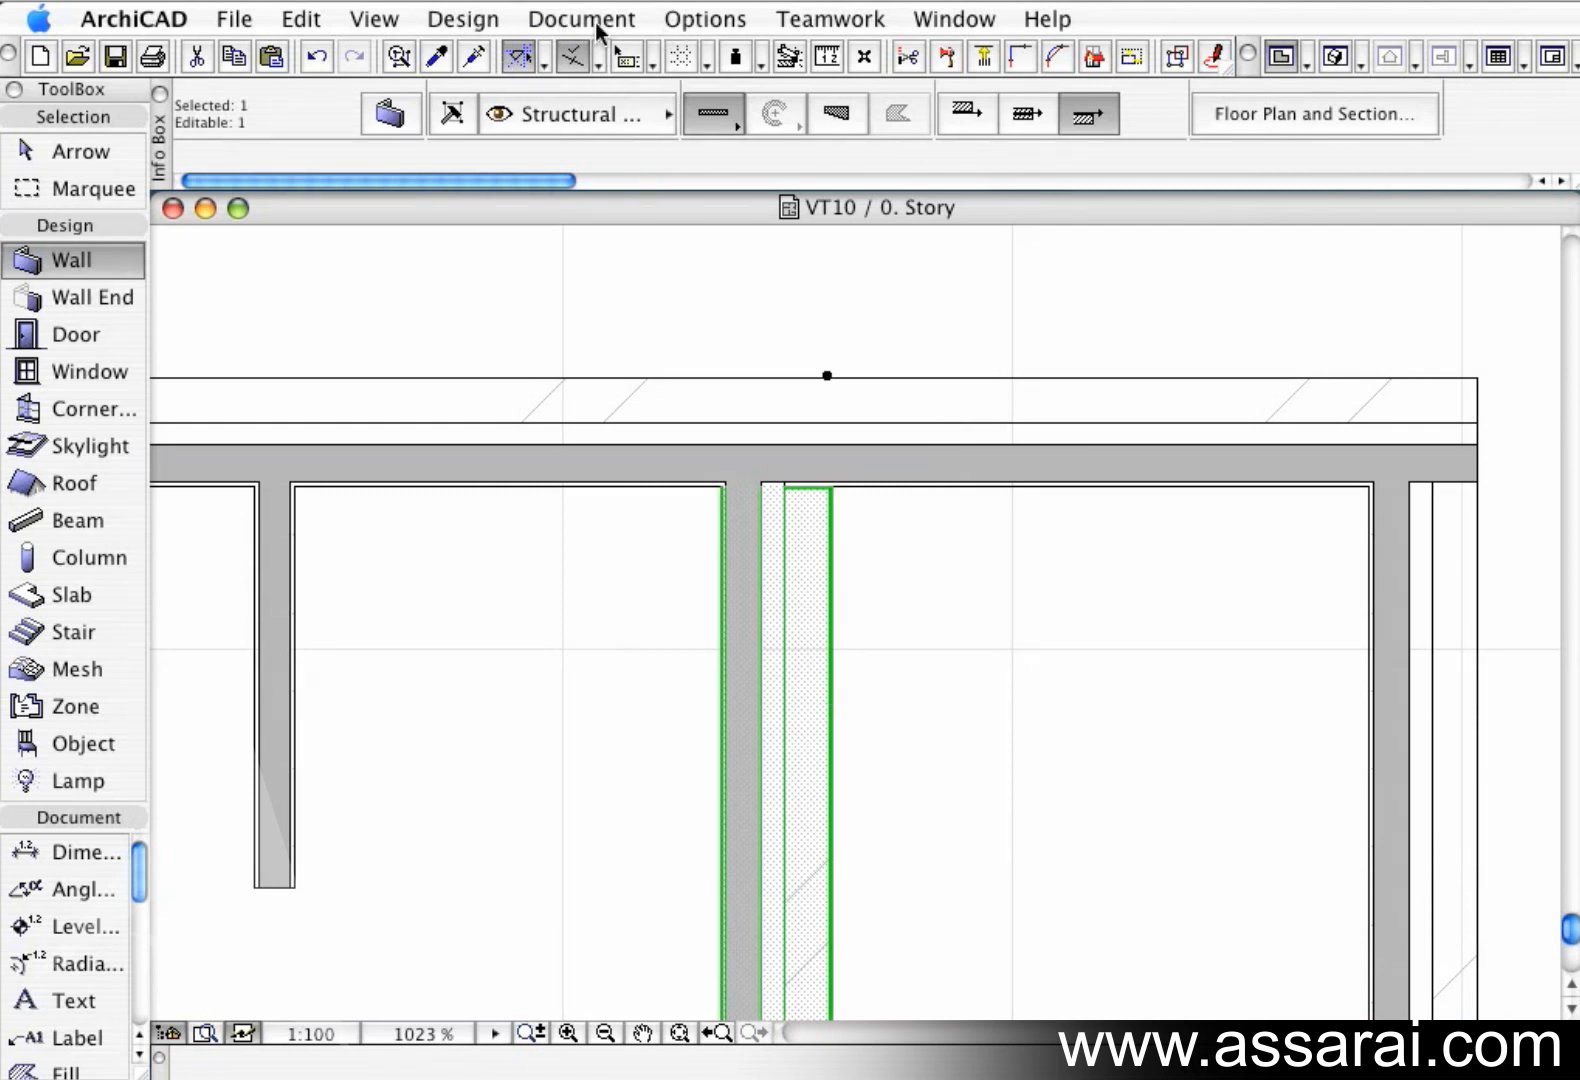
left_click(712, 20)
mouse_move(722, 41)
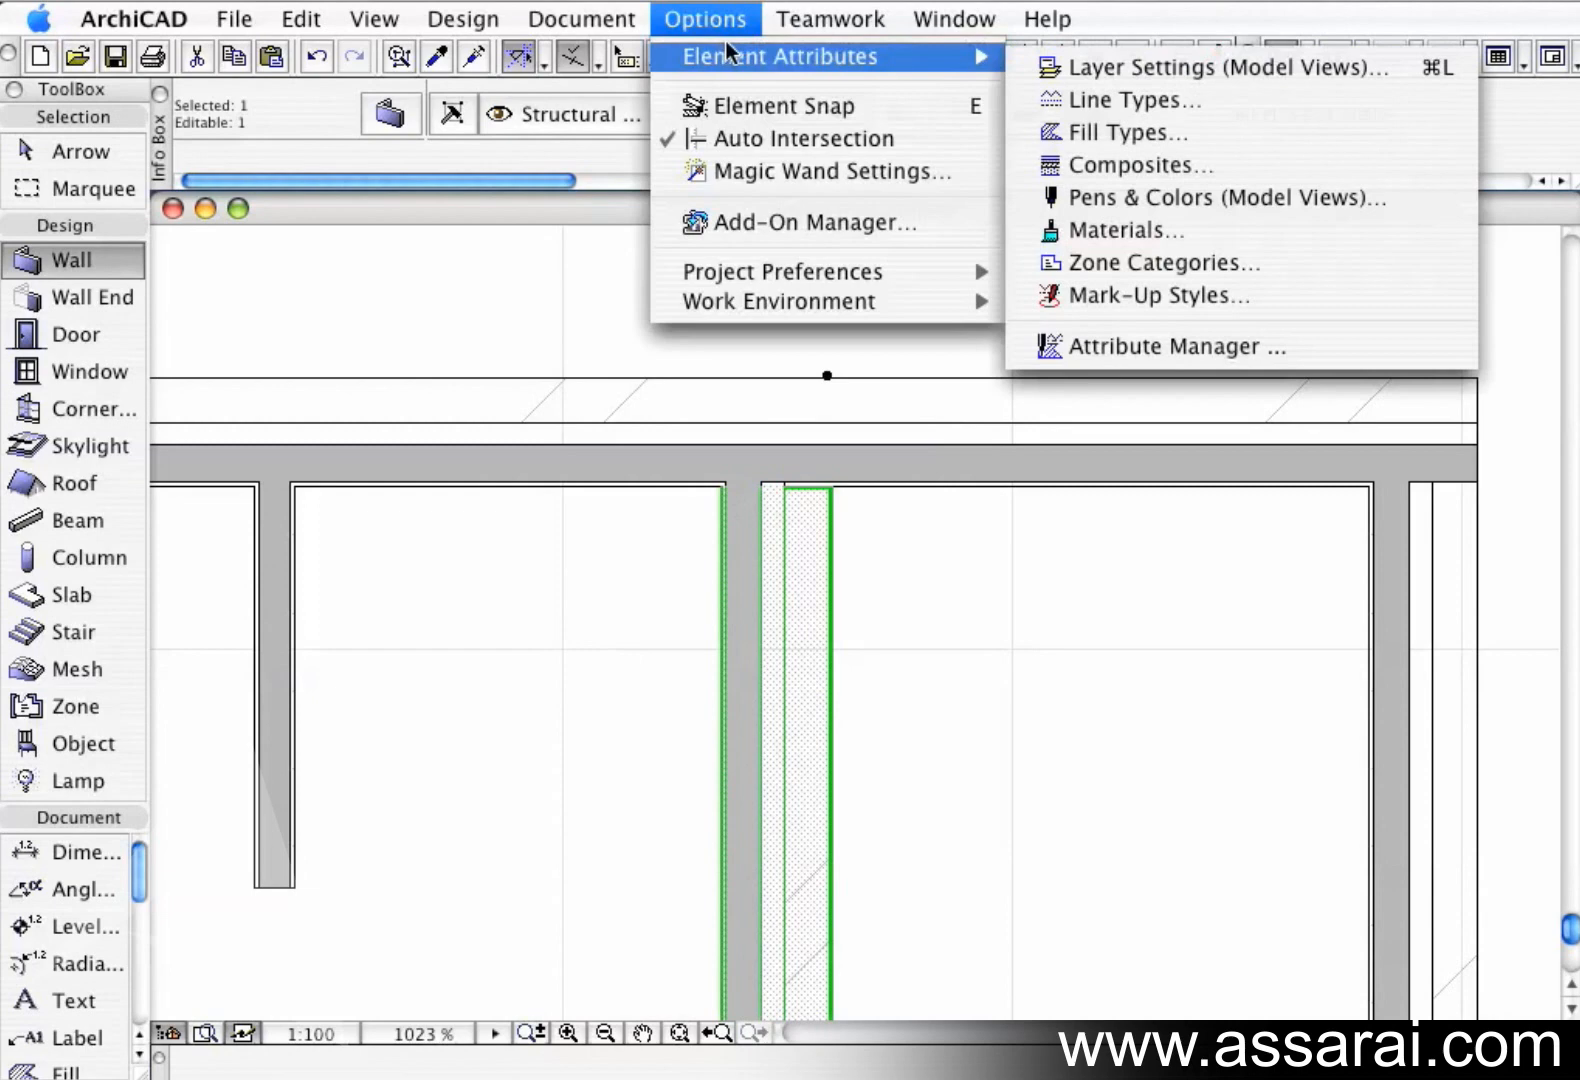
left_click(1046, 166)
left_click(1023, 112)
left_click(1093, 385)
left_click(735, 356)
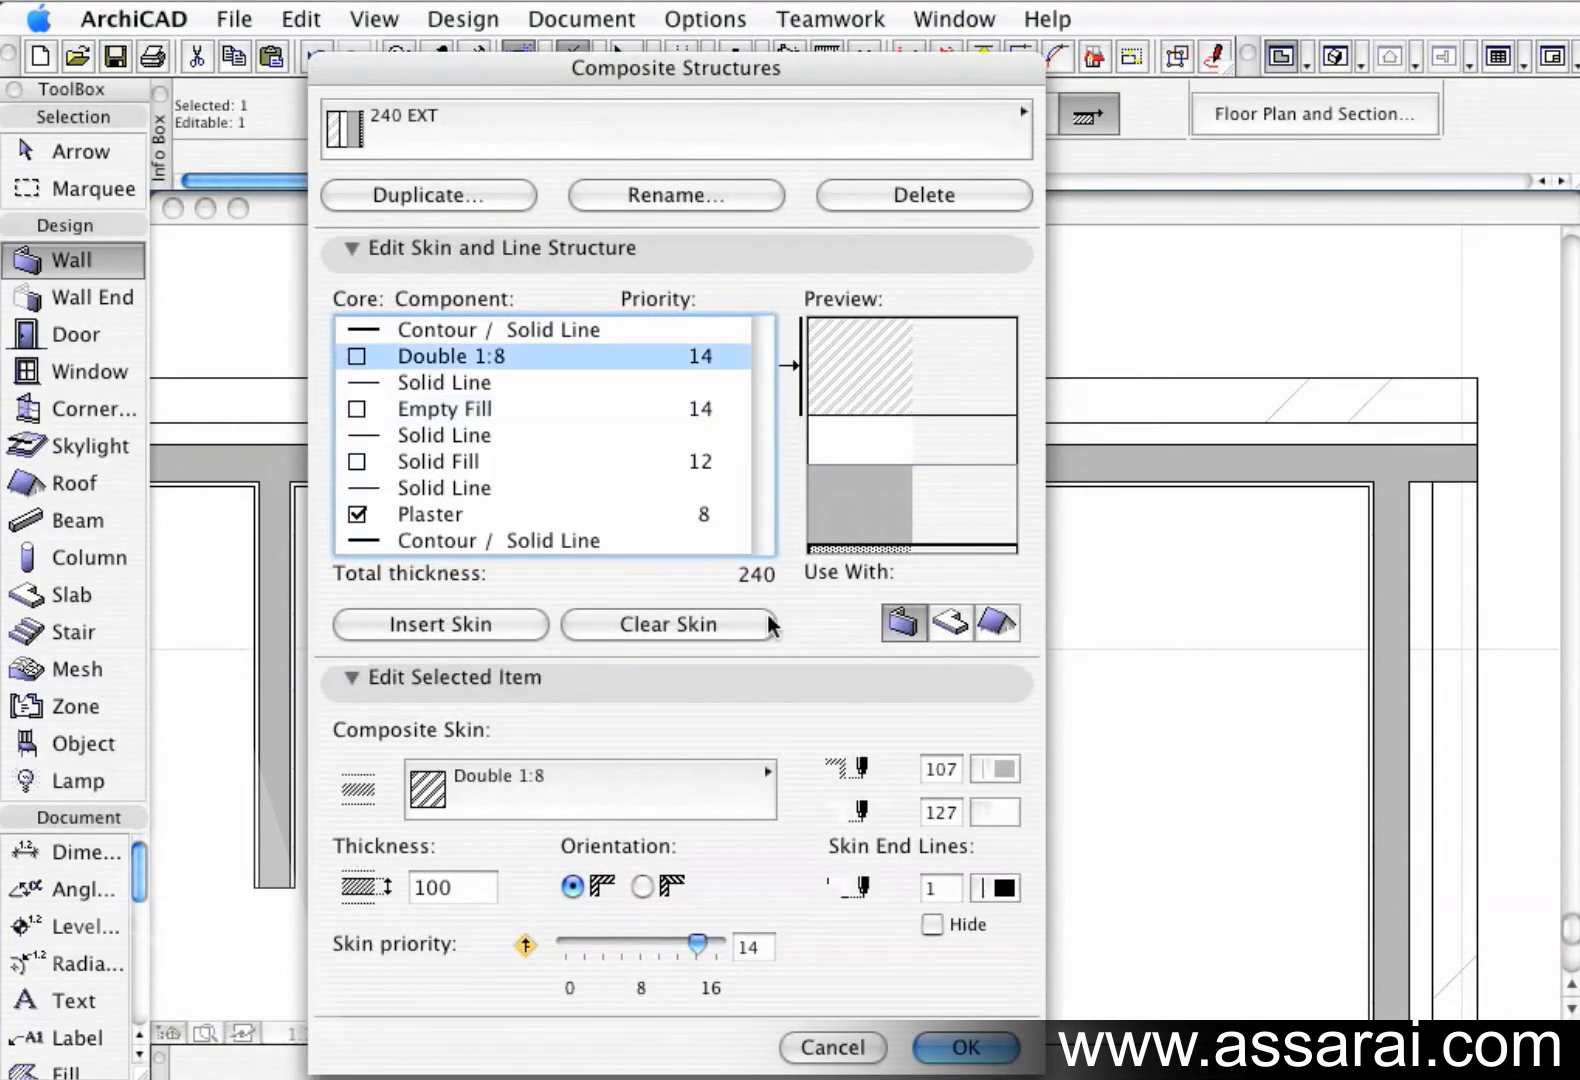
left_click_drag(697, 960, 720, 948)
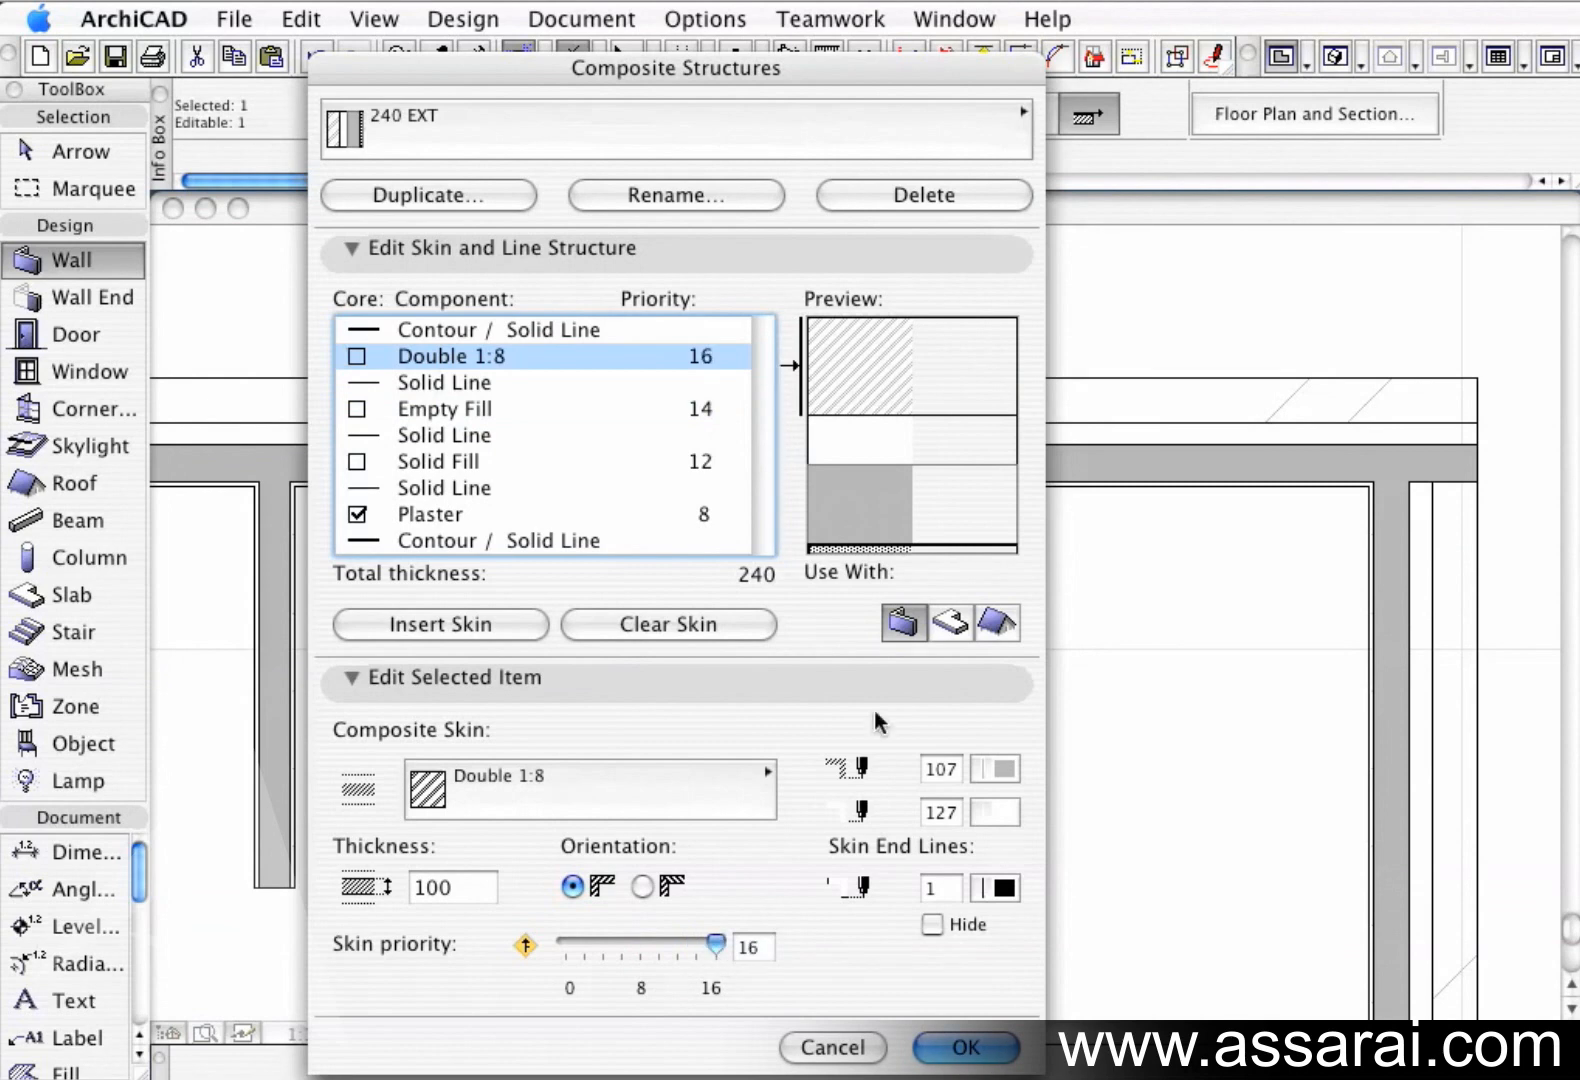
left_click(700, 408)
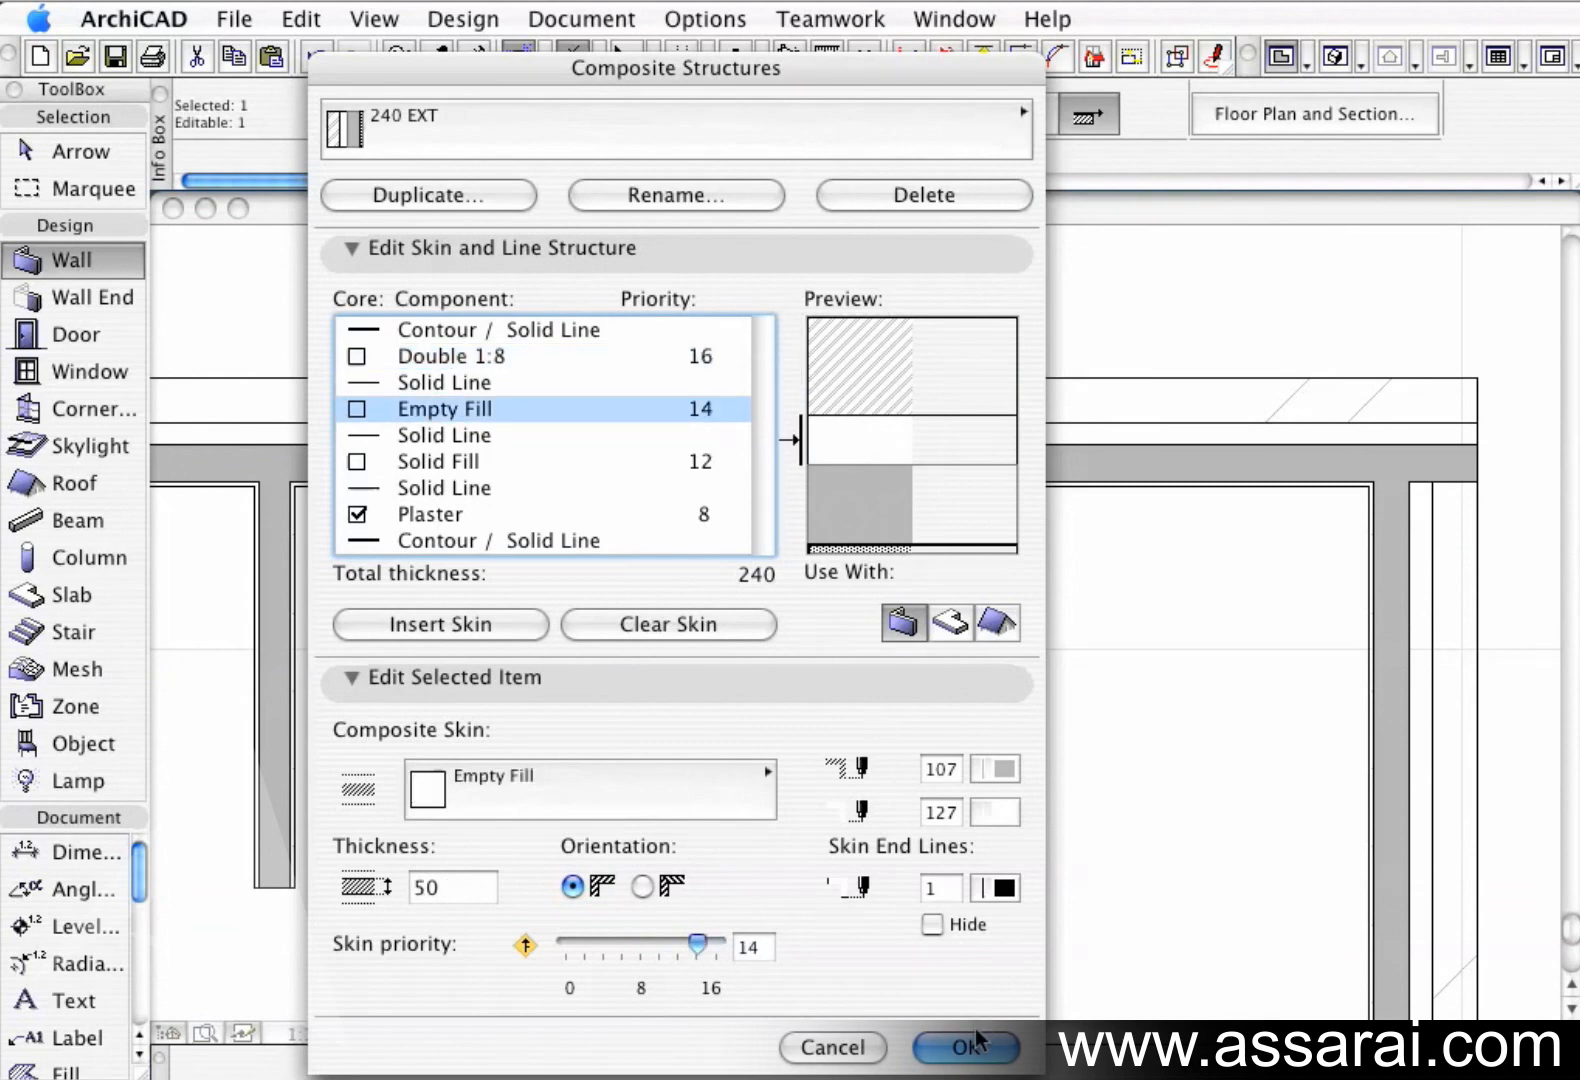
Set the skin priority of the 240 int composite's Empty Fill to 10.
left_click(775, 123)
left_click(1099, 388)
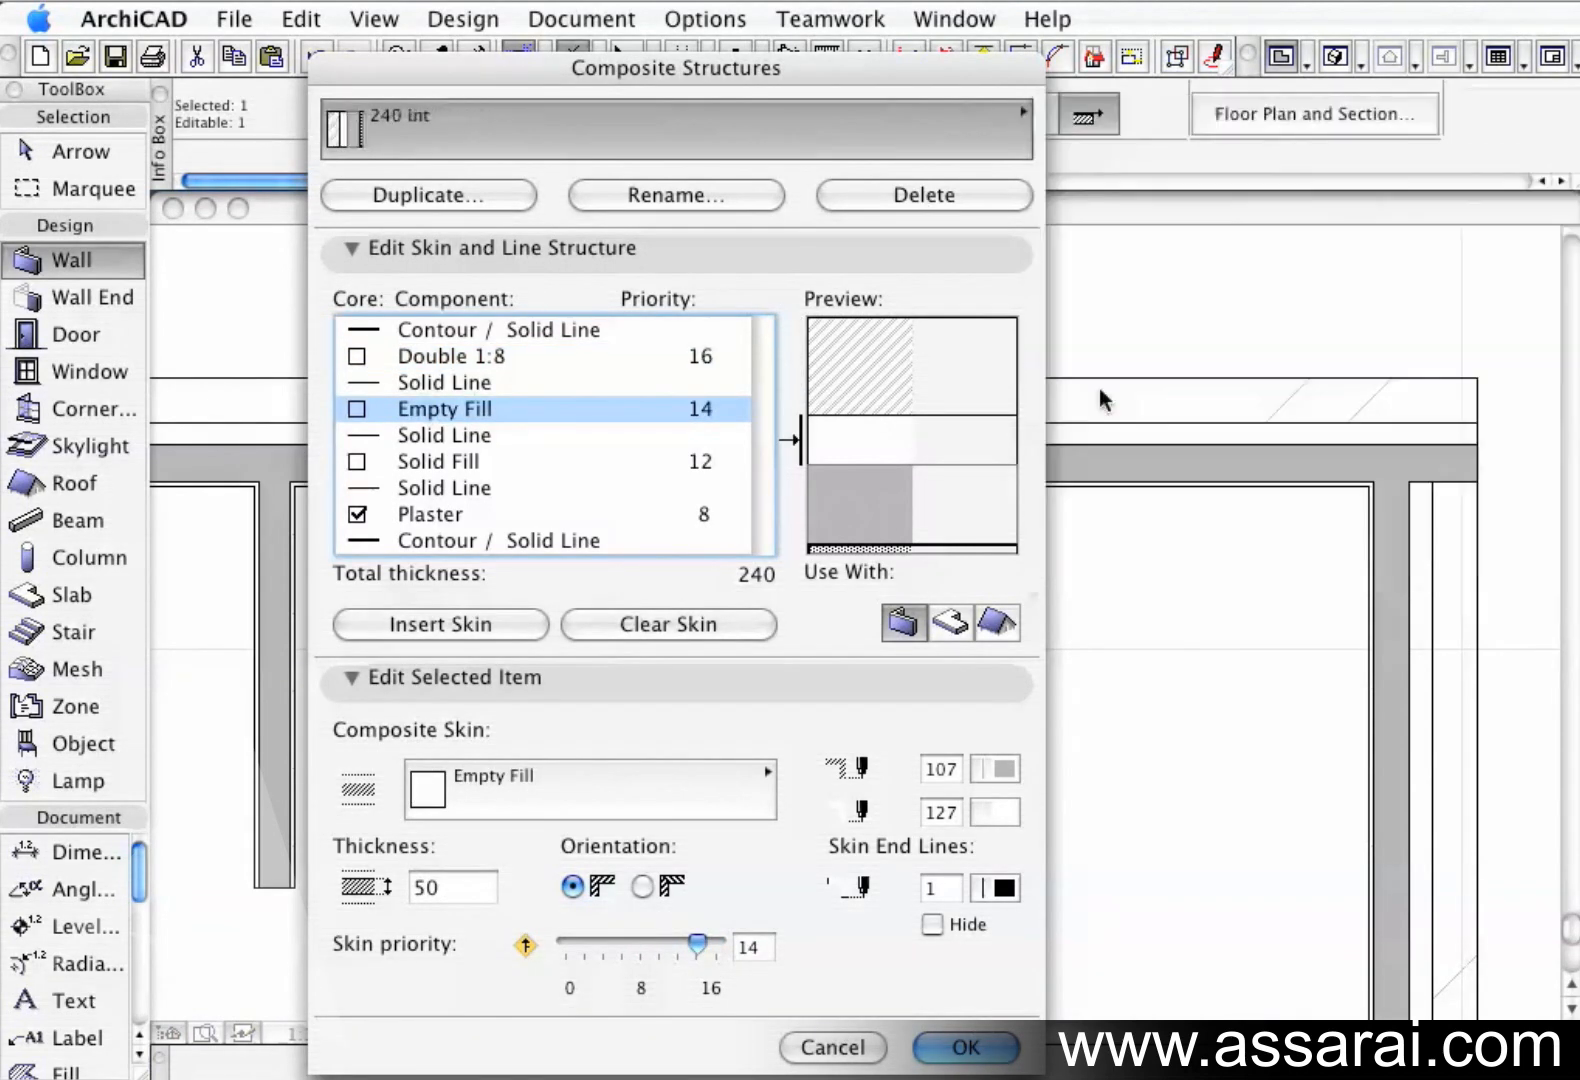
left_click(868, 442)
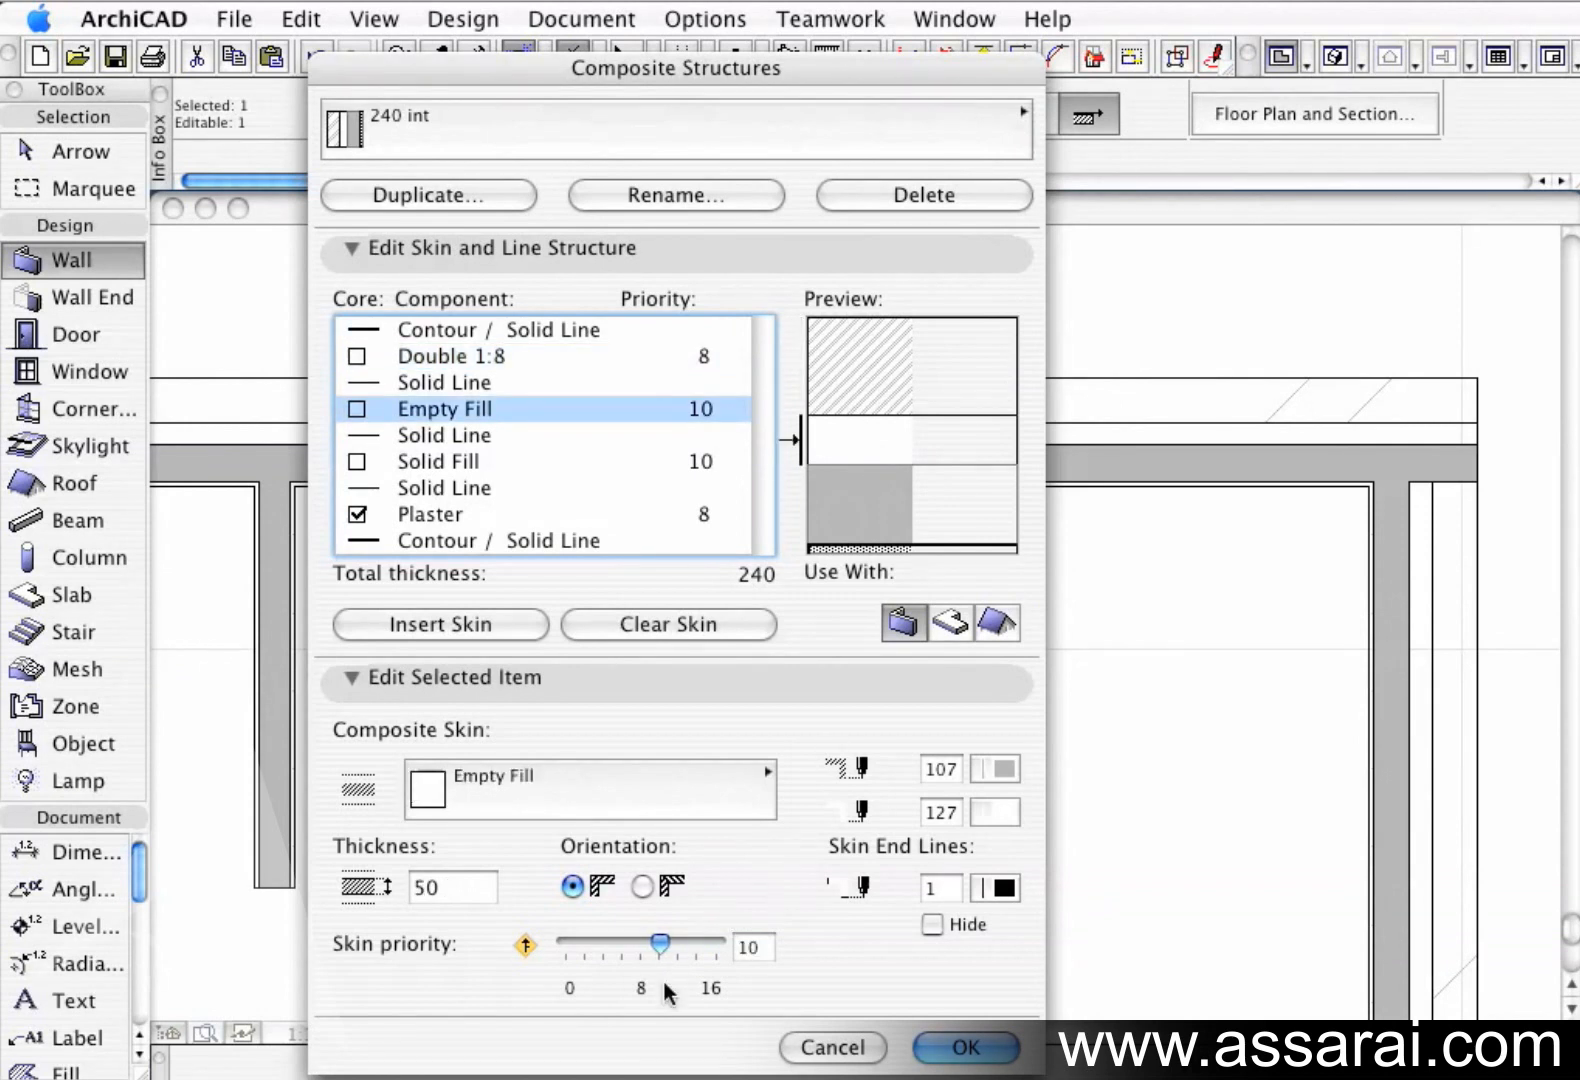
Set the skin priority of the 240 int composite's Empty Fill to 14, apply it, and inspect the middle wall's junction.
left_click_drag(672, 953, 692, 952)
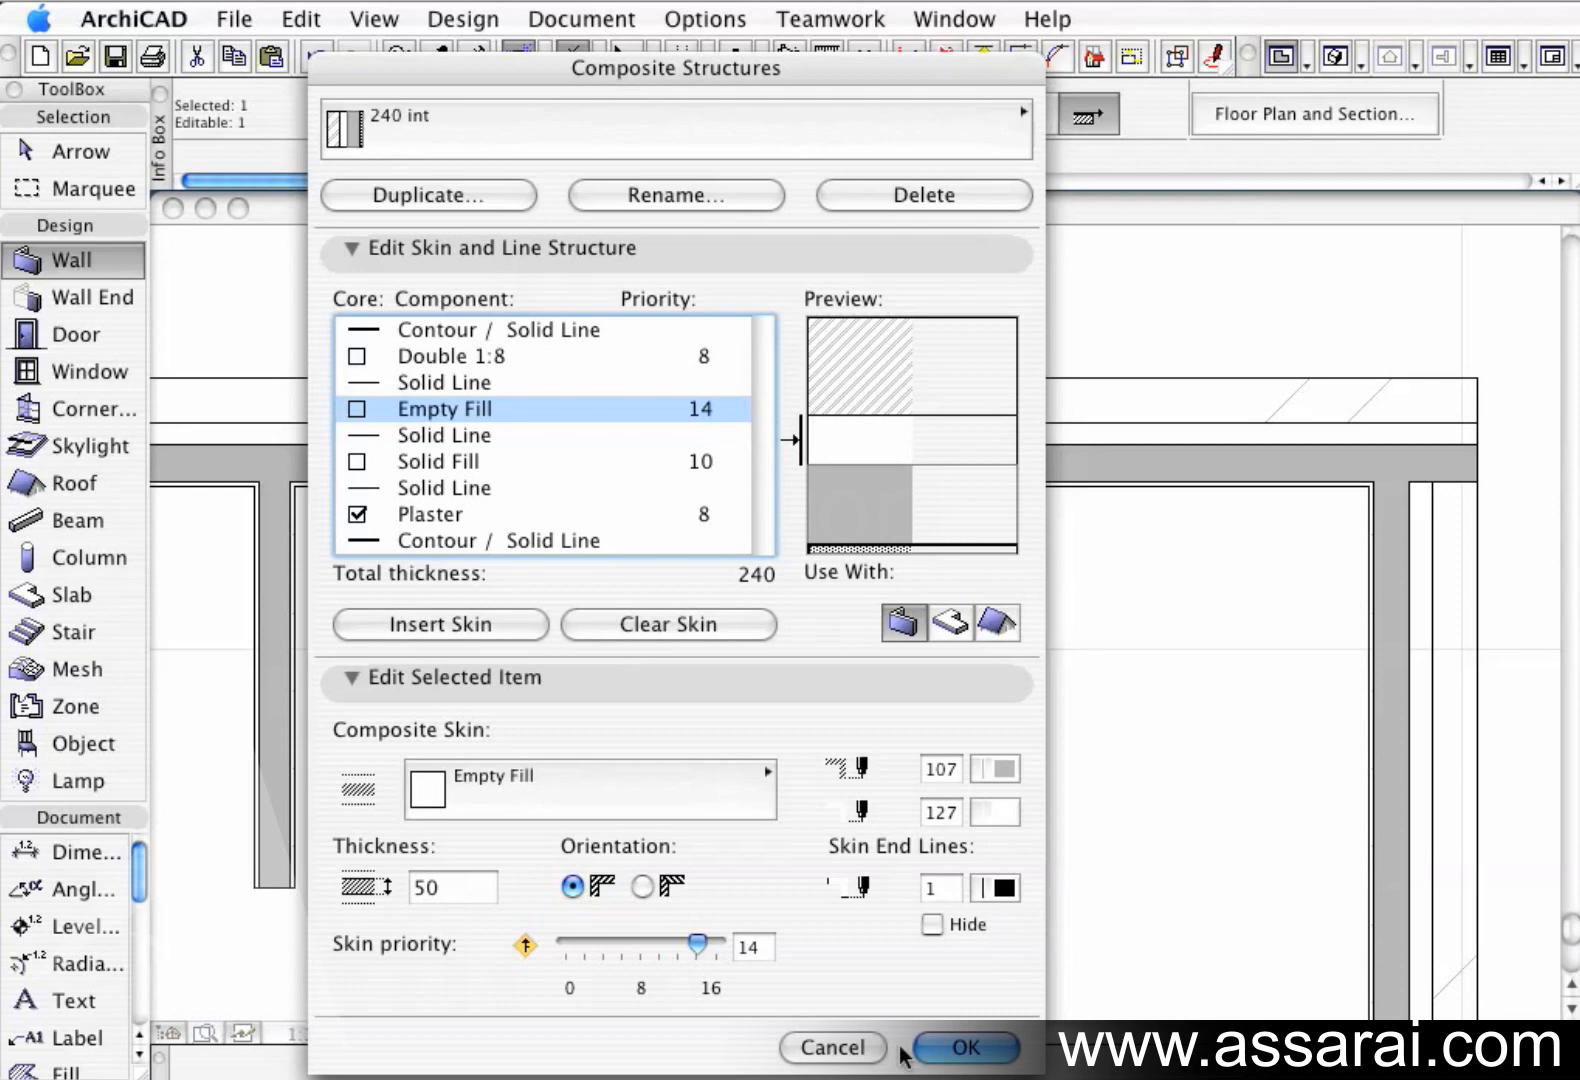
left_click(933, 1046)
key("Escape")
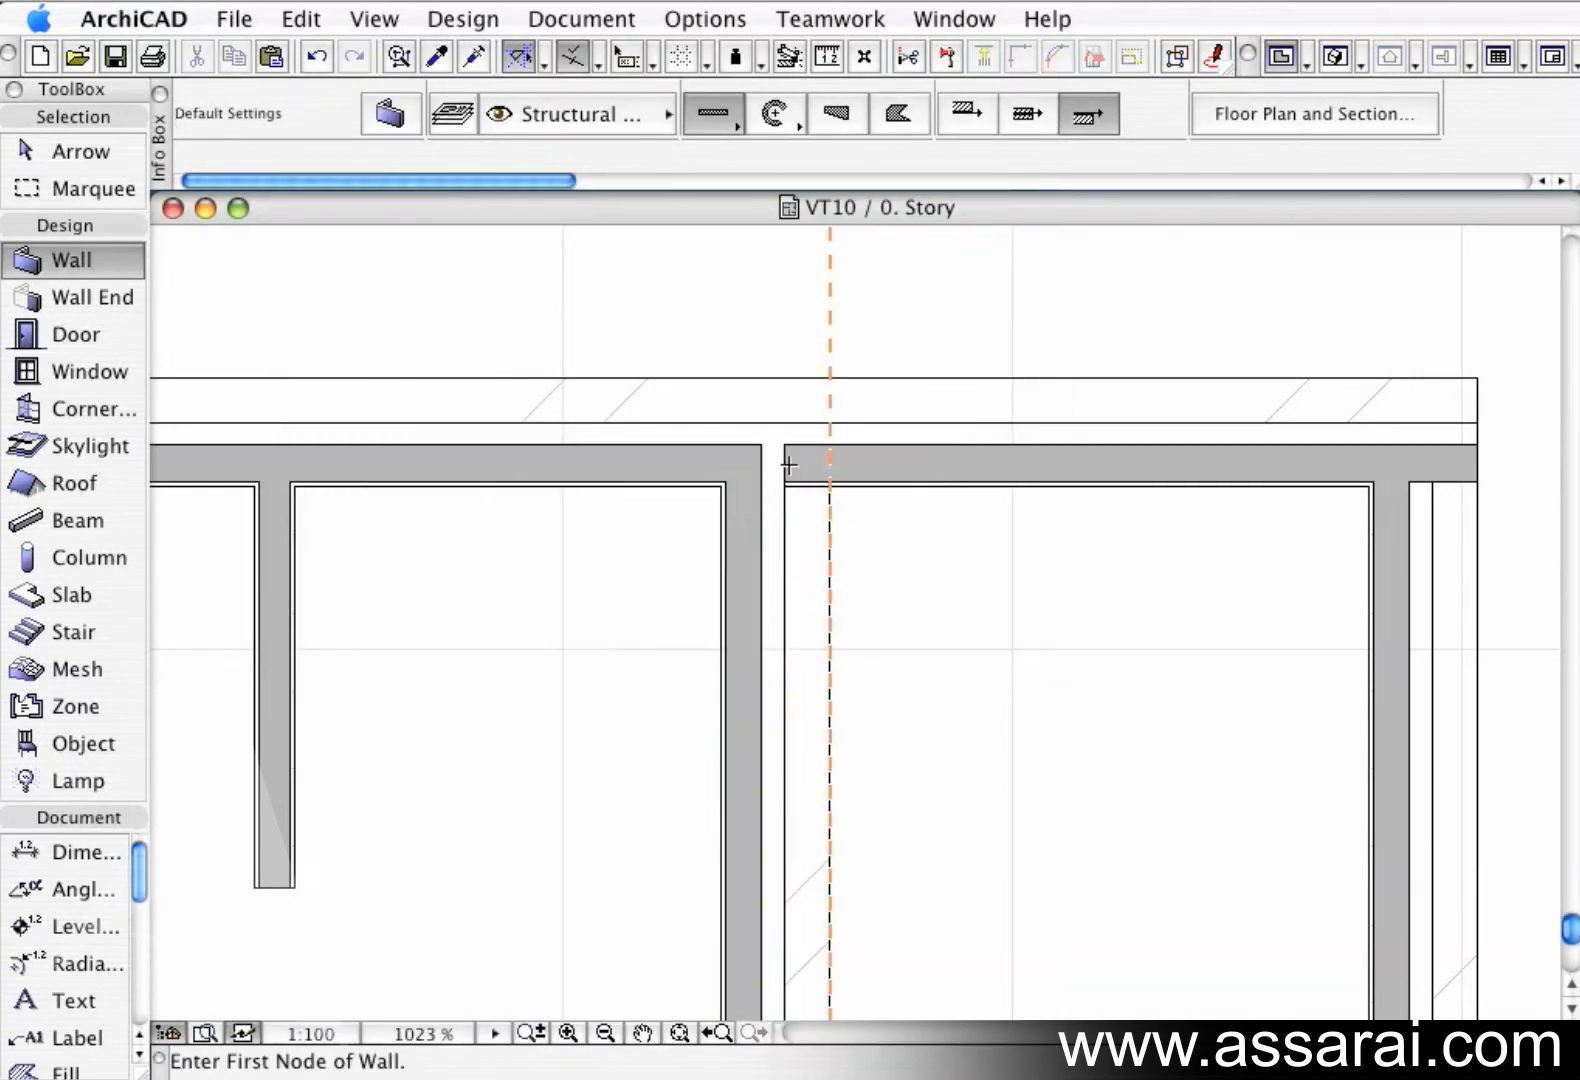
left_click(834, 598, "shift")
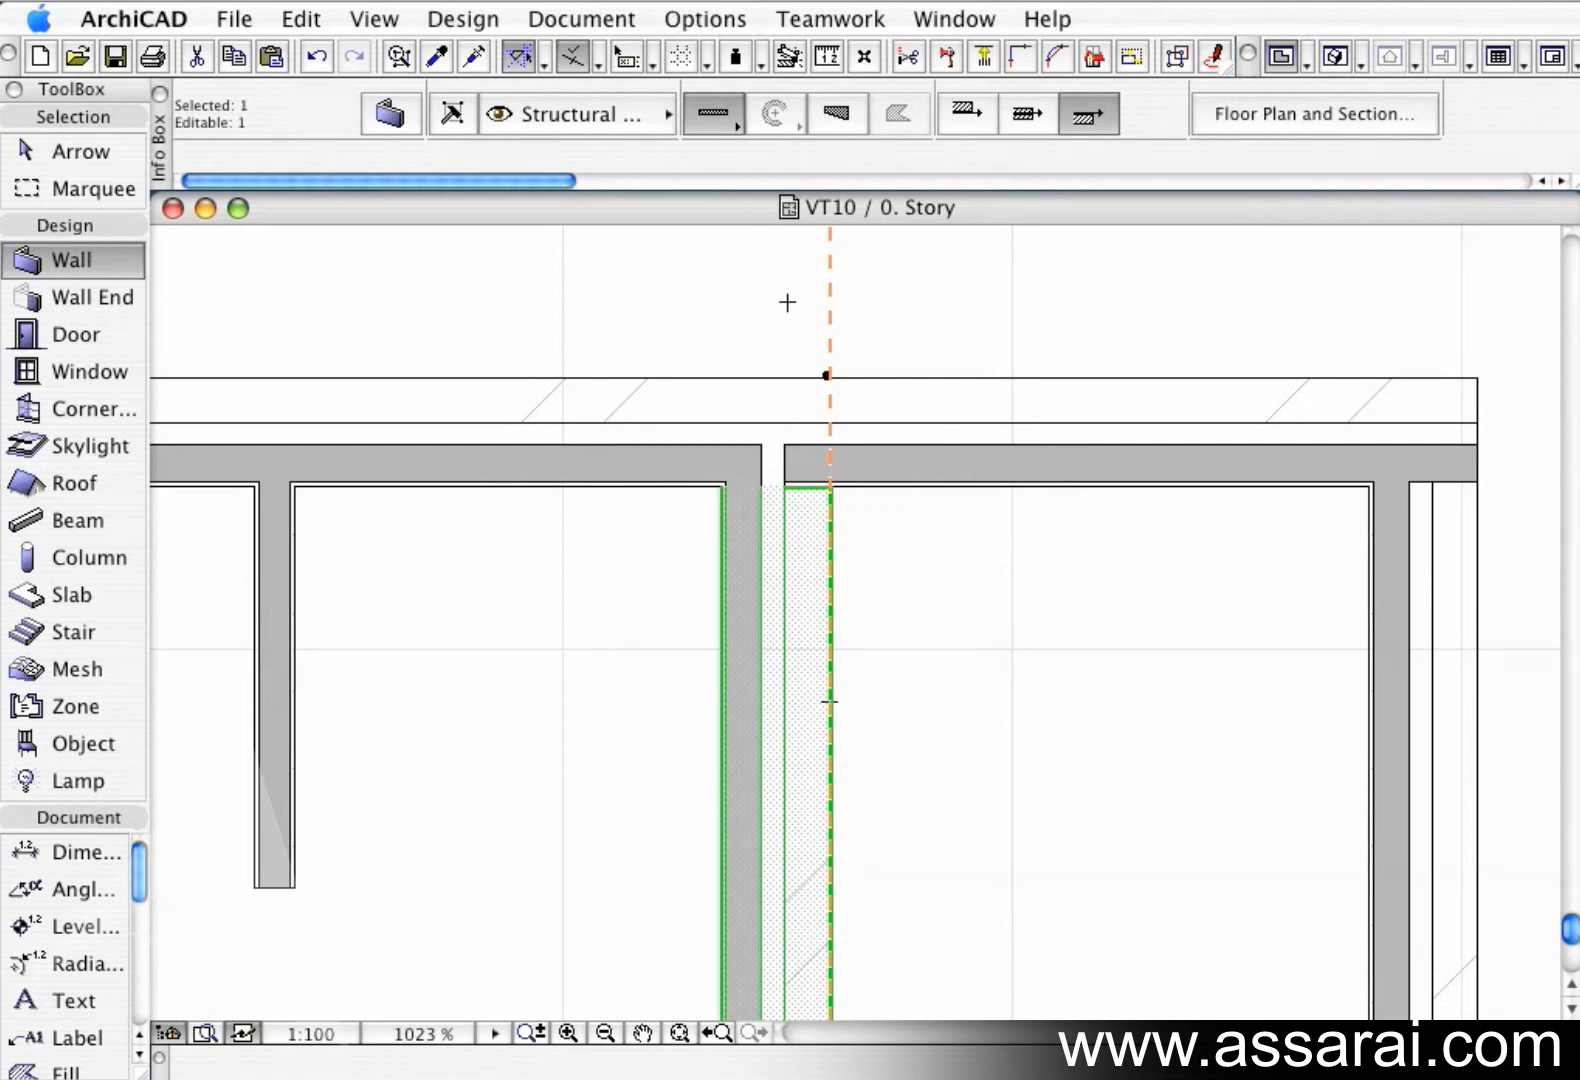
key("Escape")
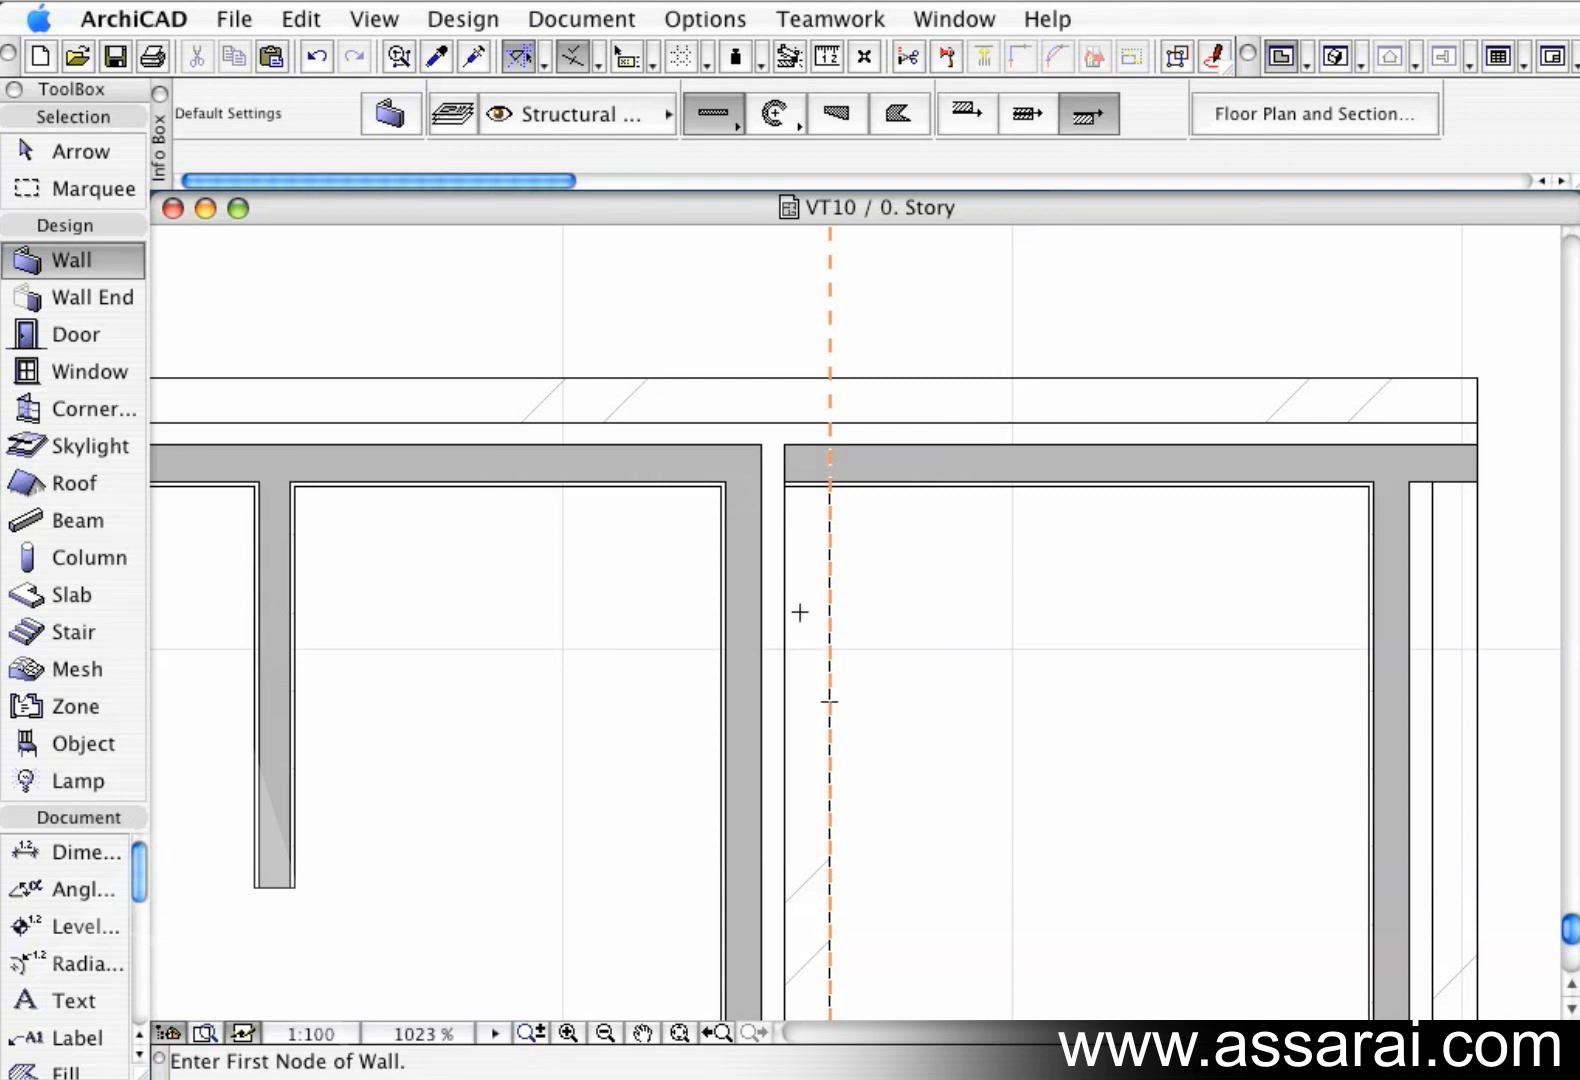
In the composite structures settings, set the skin priority of the 240 int composite's Double 1:8 skin to 10 and apply it.
scroll(765, 553, "up", 3)
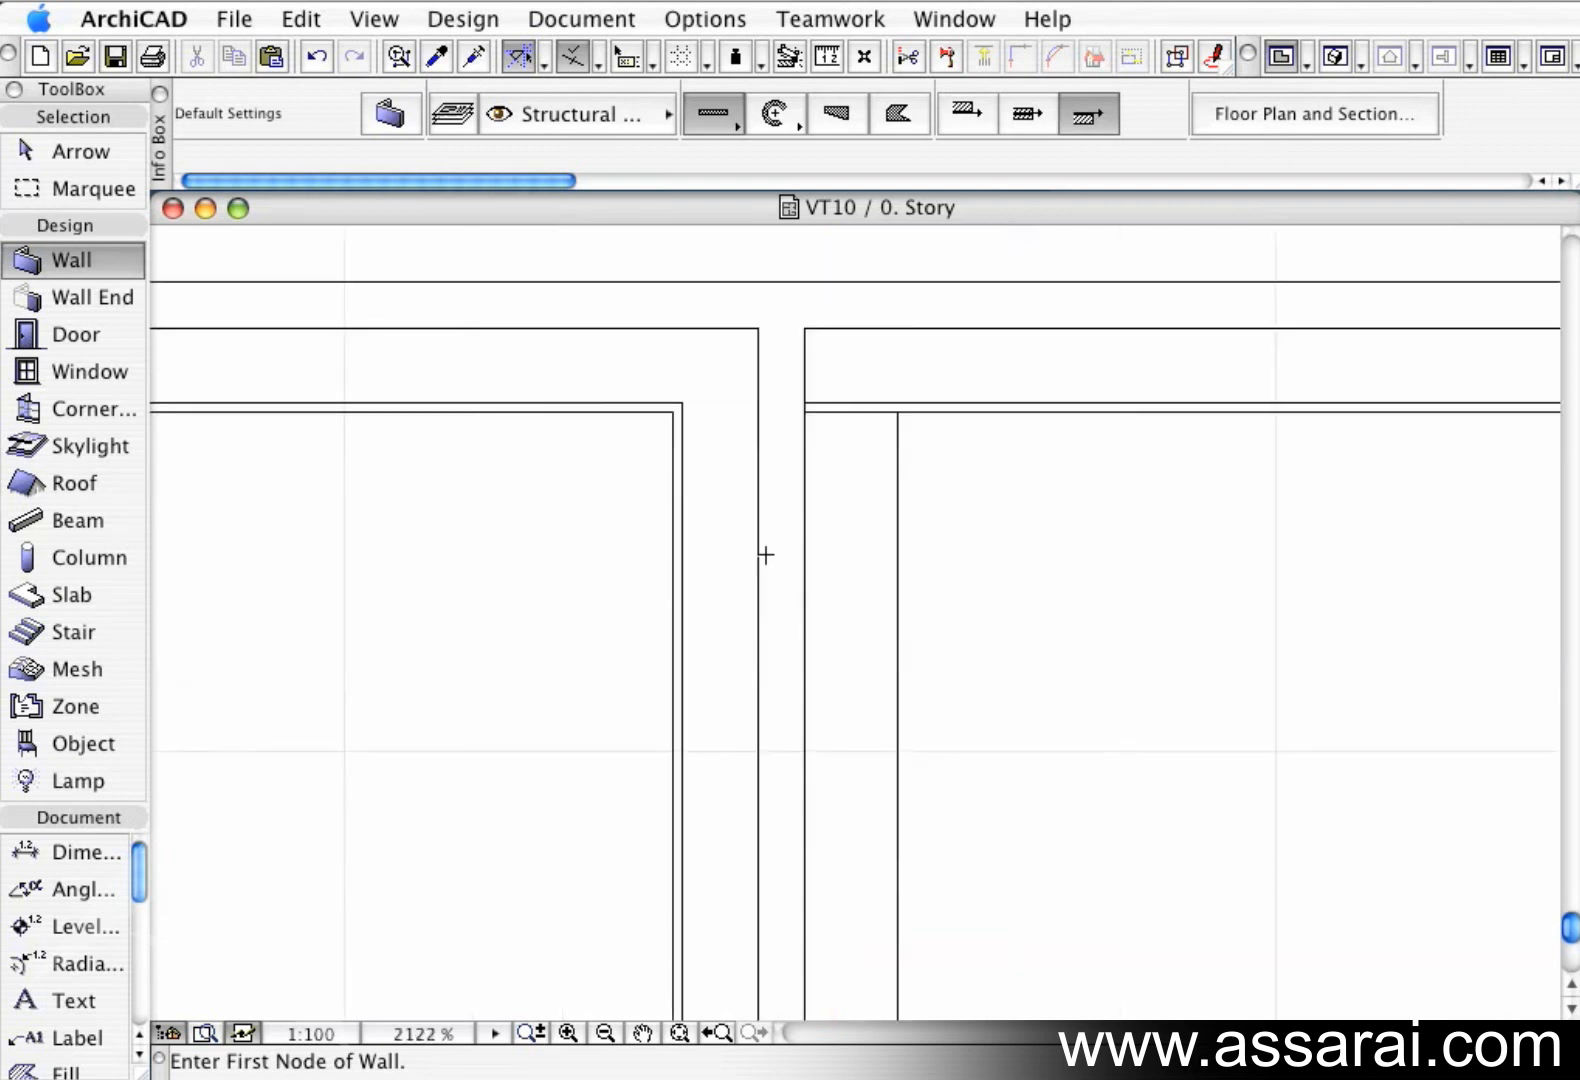
left_click(718, 20)
mouse_move(725, 51)
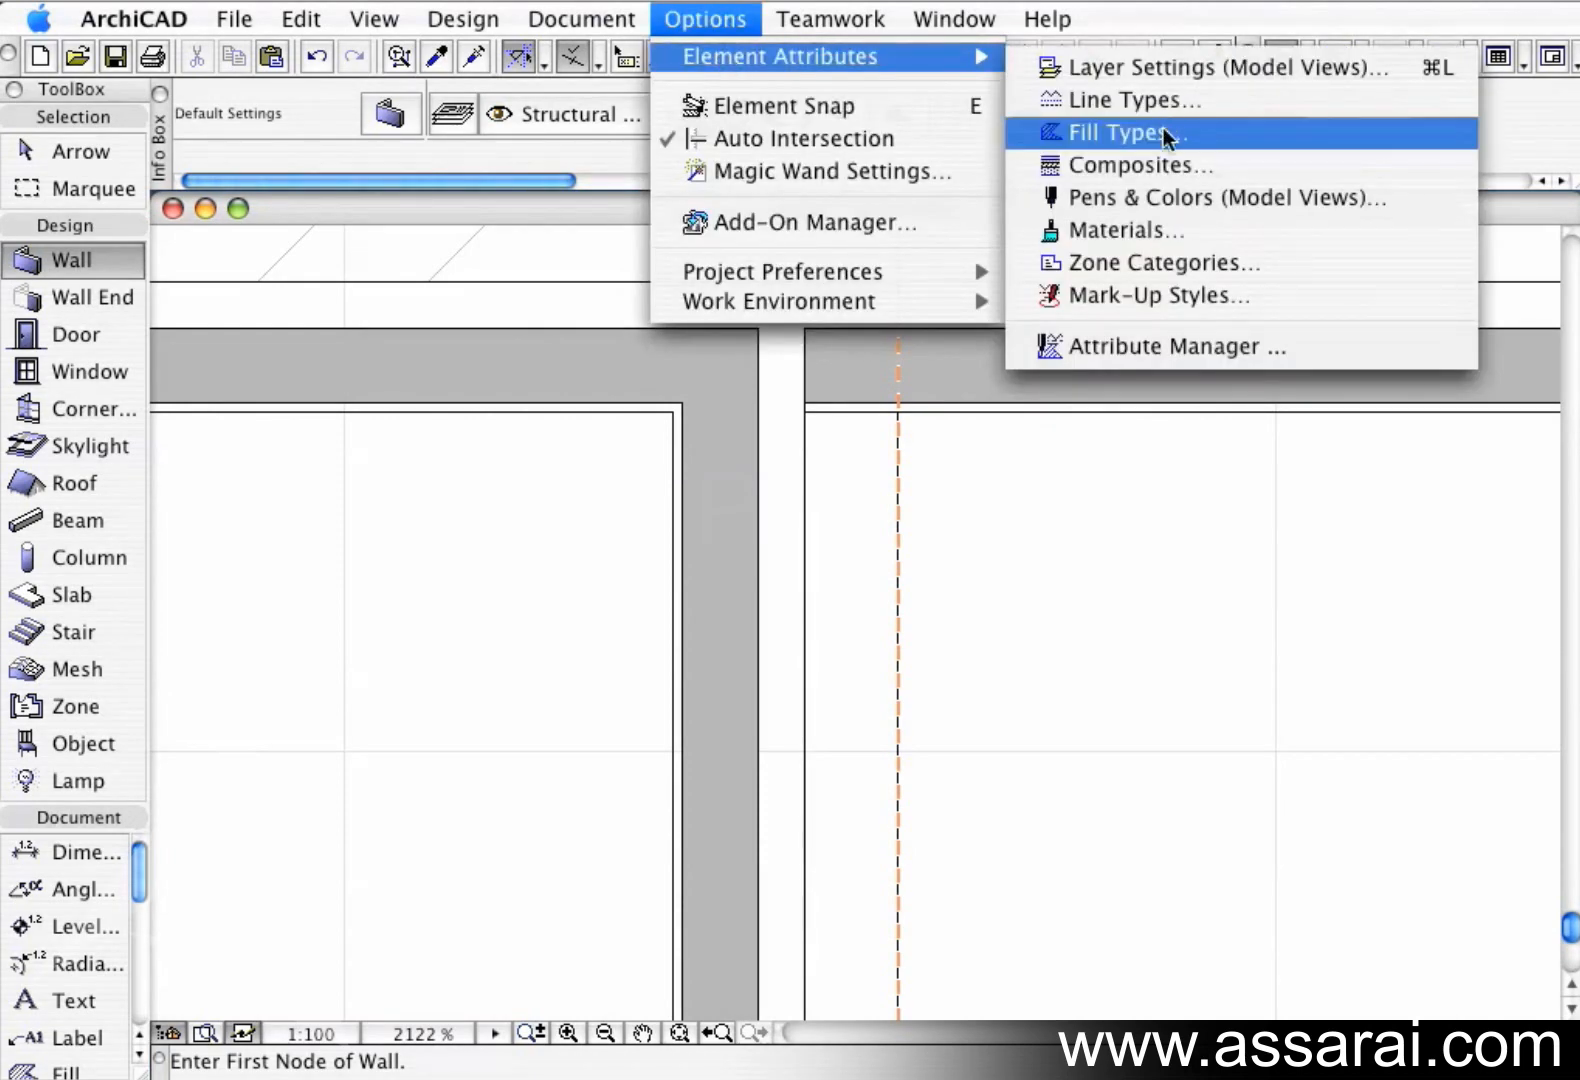
left_click(1162, 163)
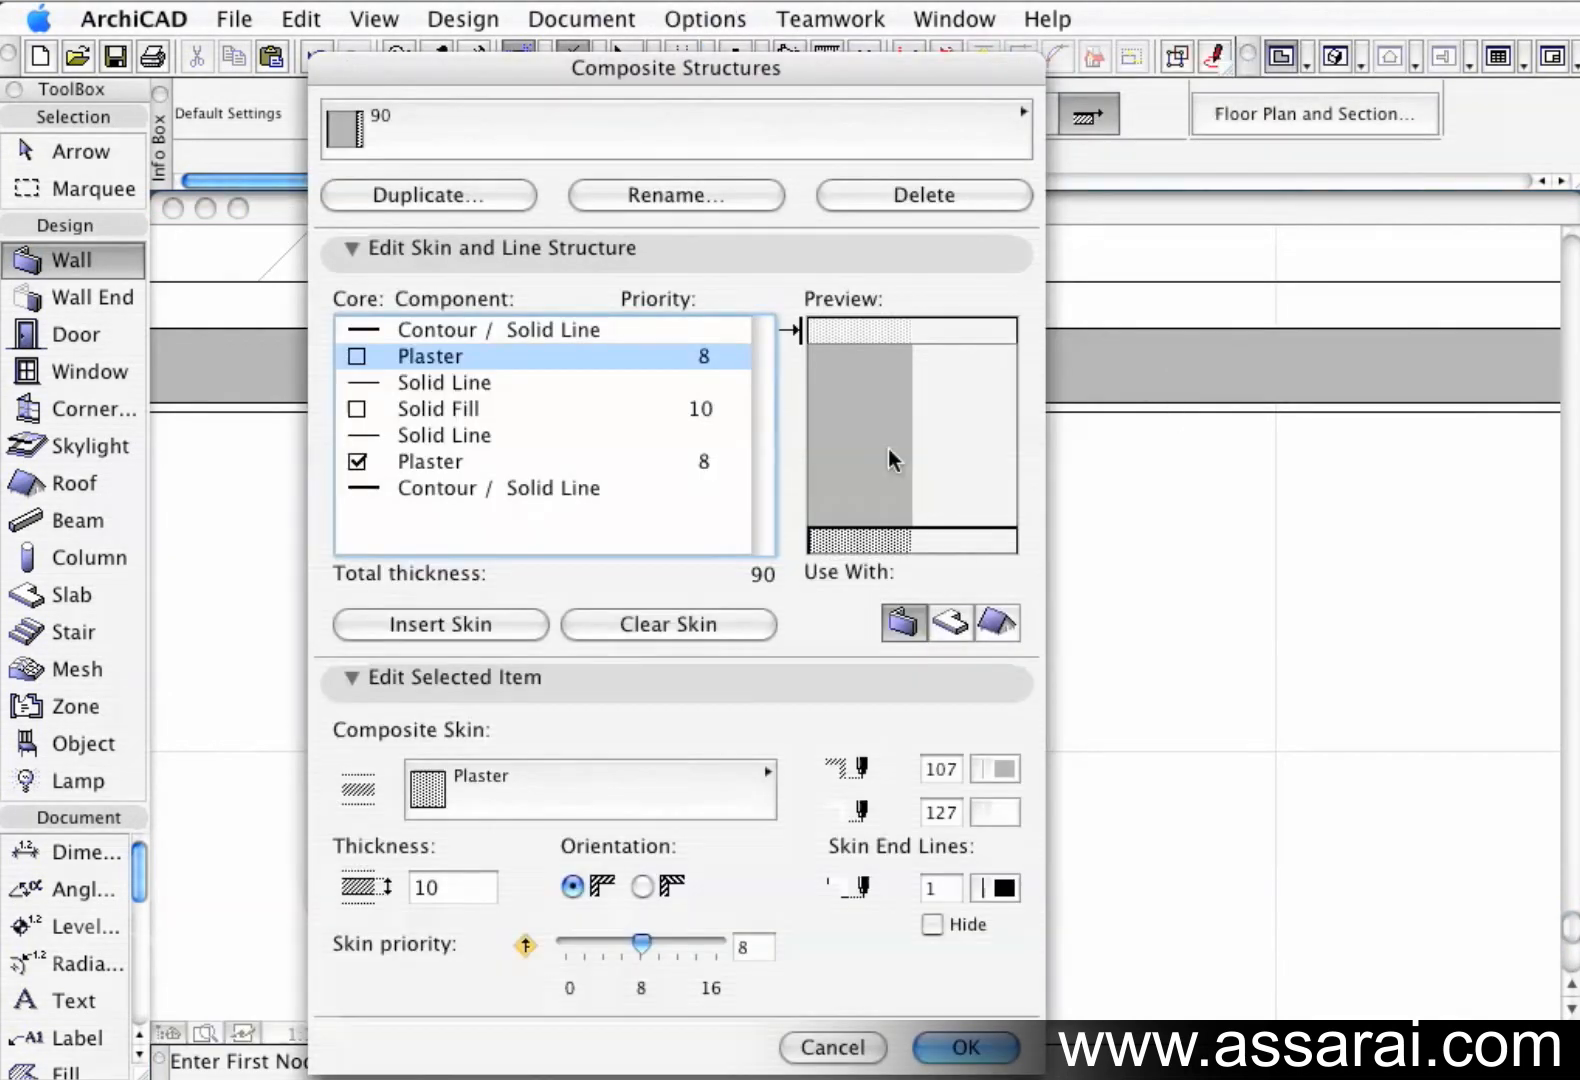
left_click(810, 135)
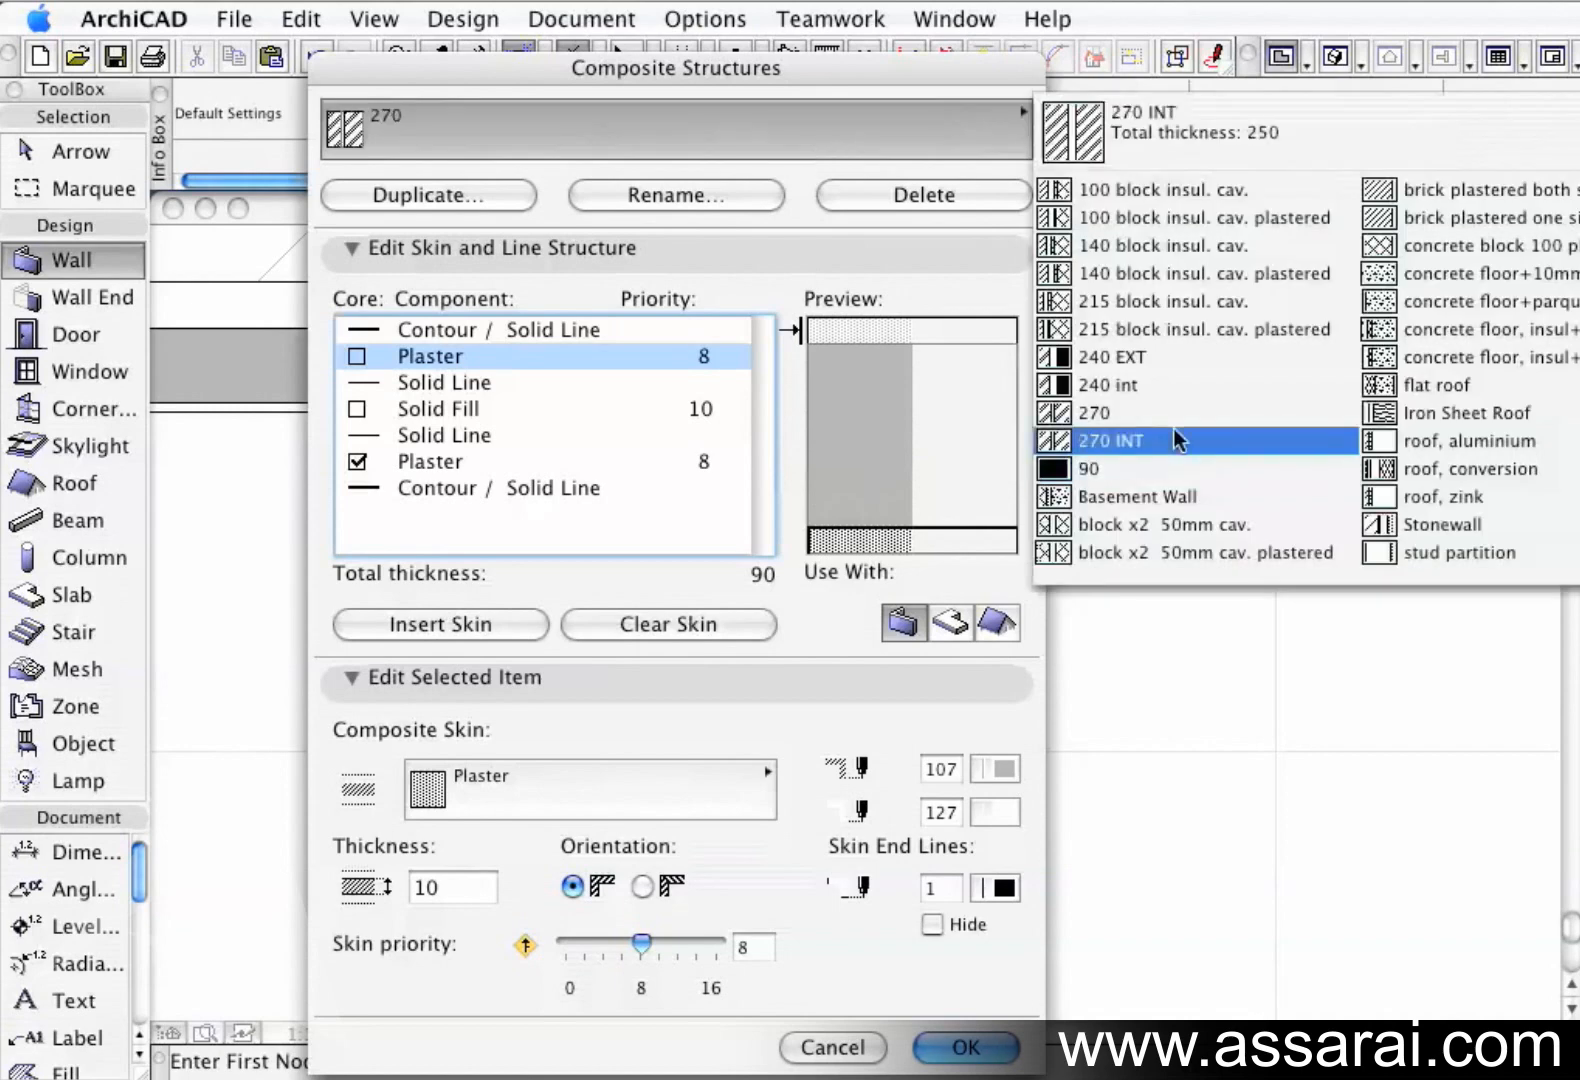
left_click(1144, 383)
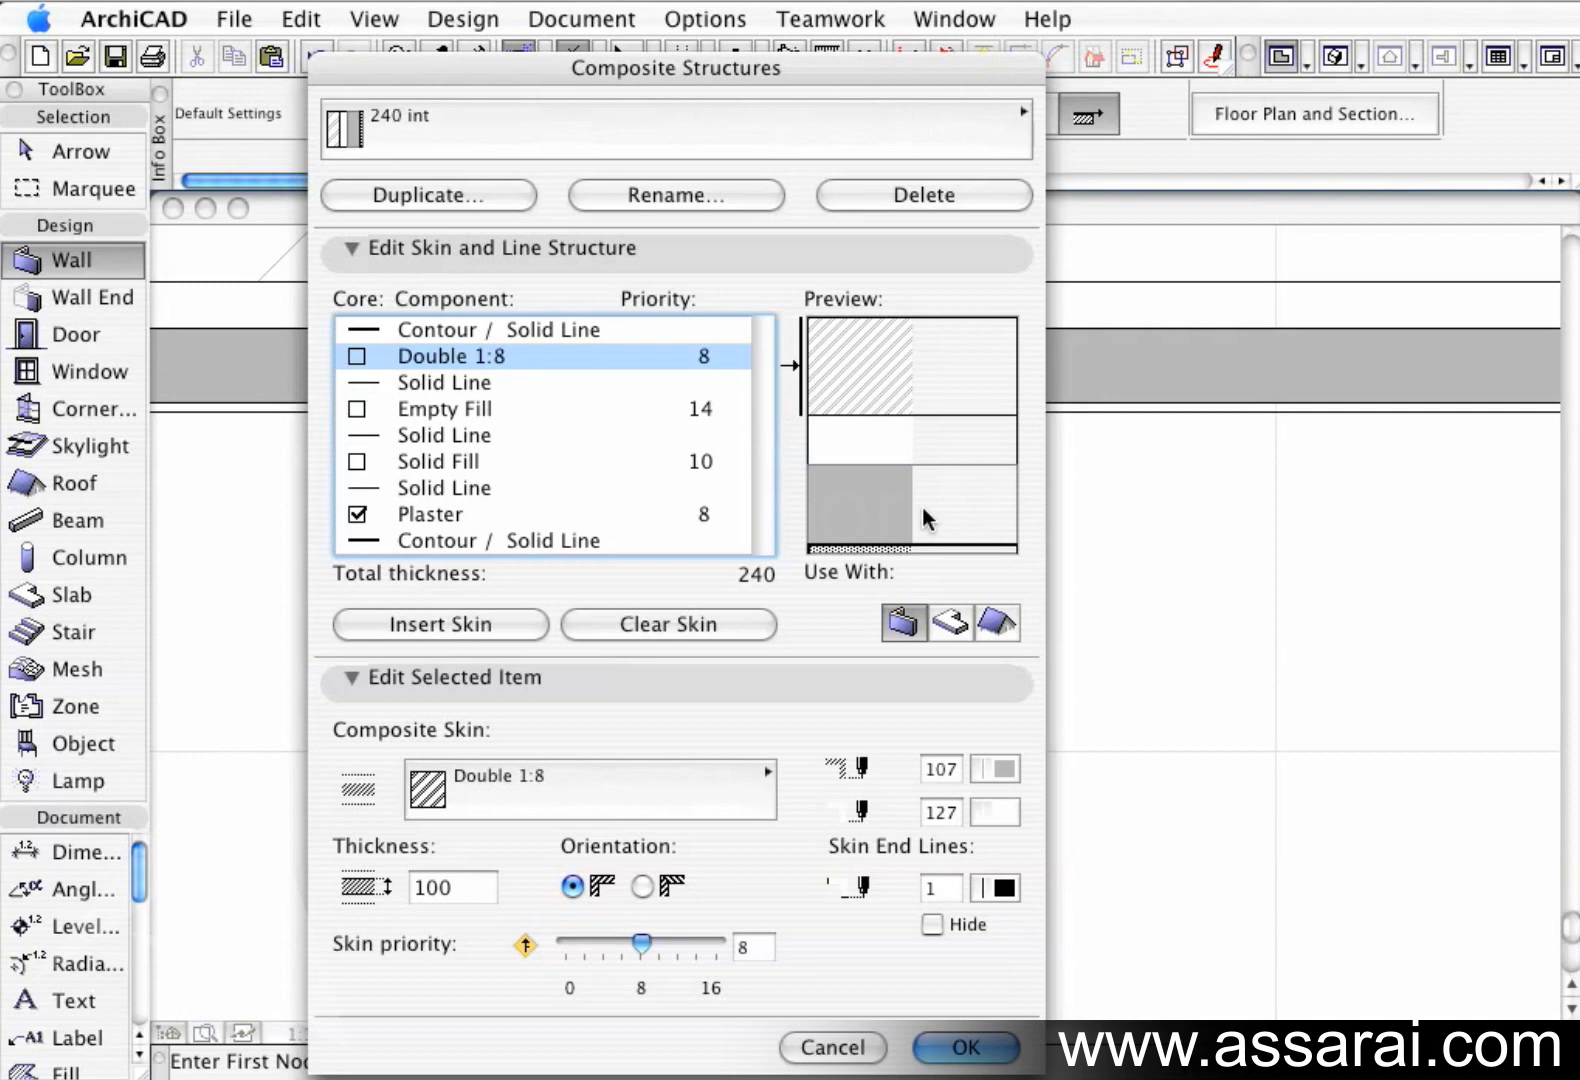
left_click_drag(767, 65, 1395, 67)
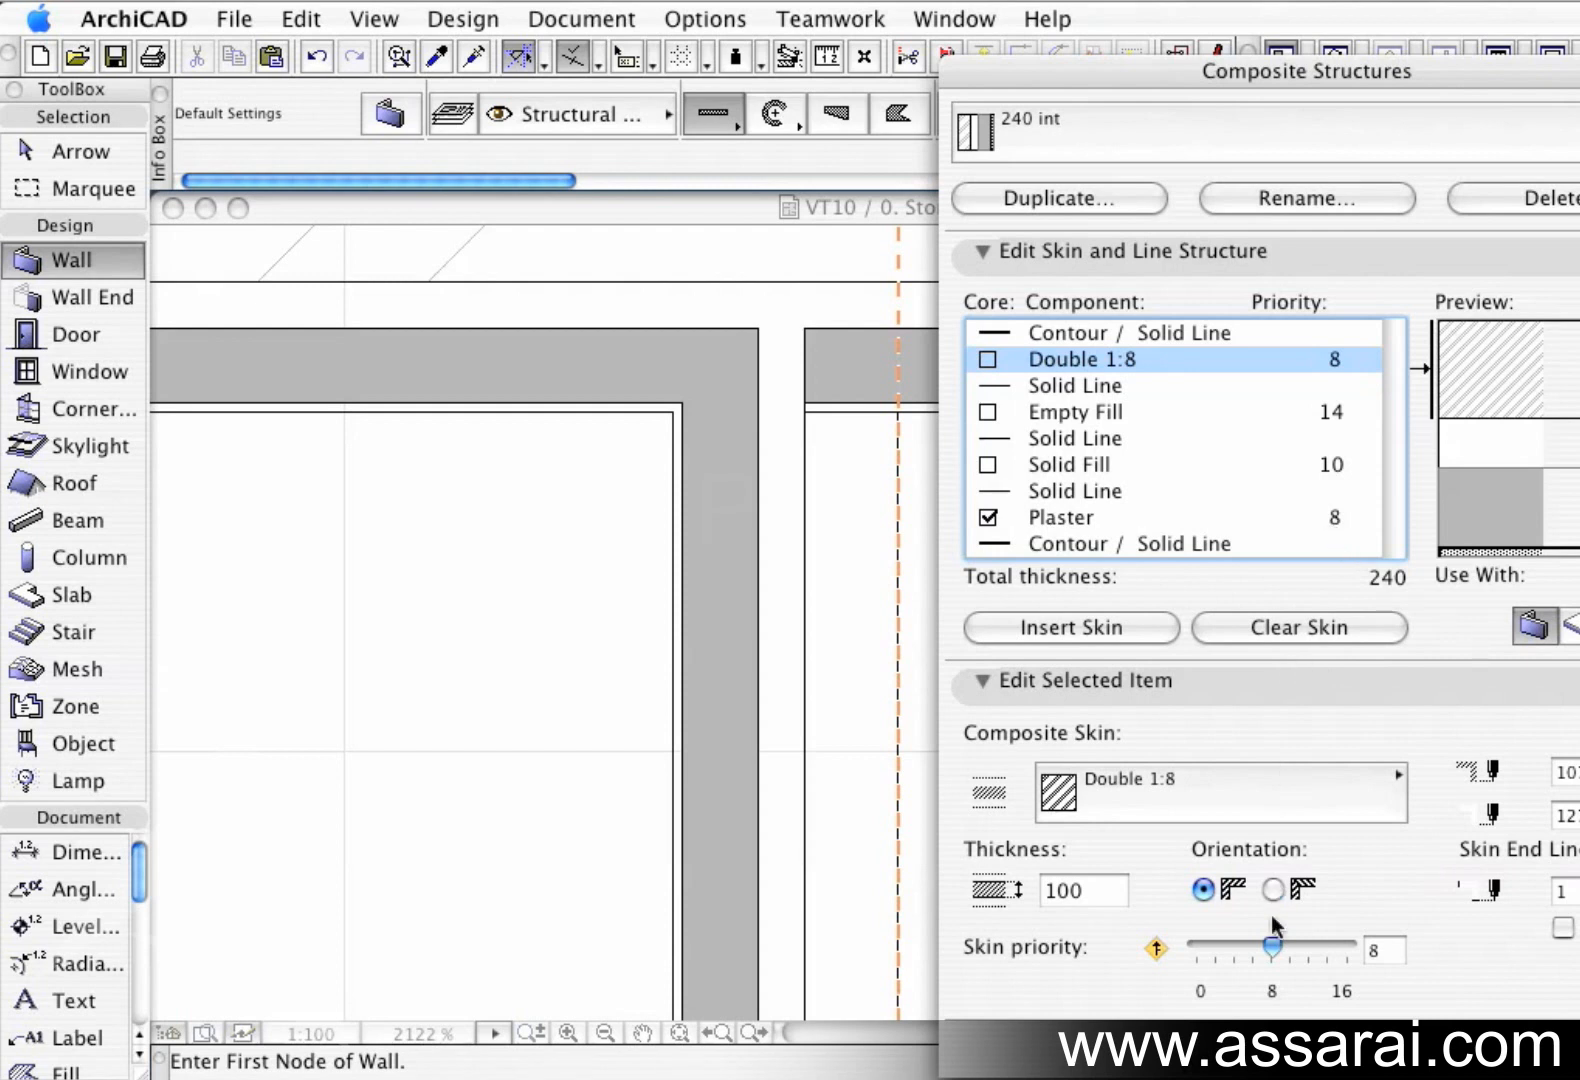
left_click_drag(1272, 945, 1291, 945)
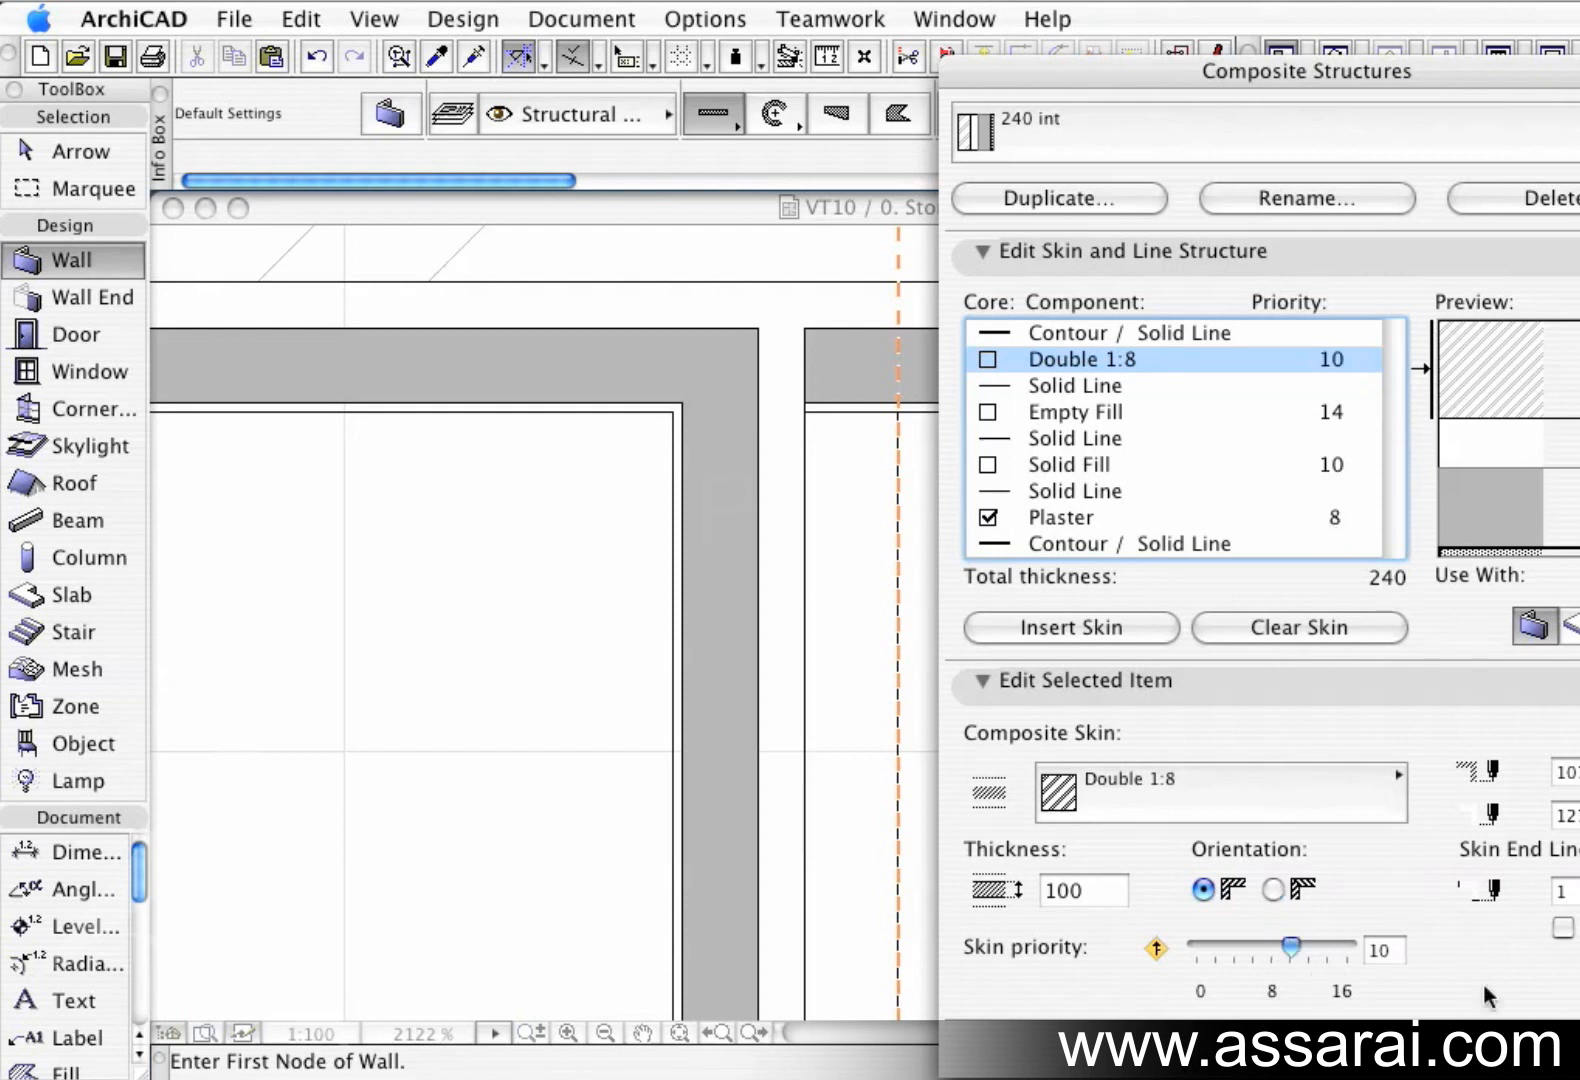
left_click_drag(1268, 67, 1073, 49)
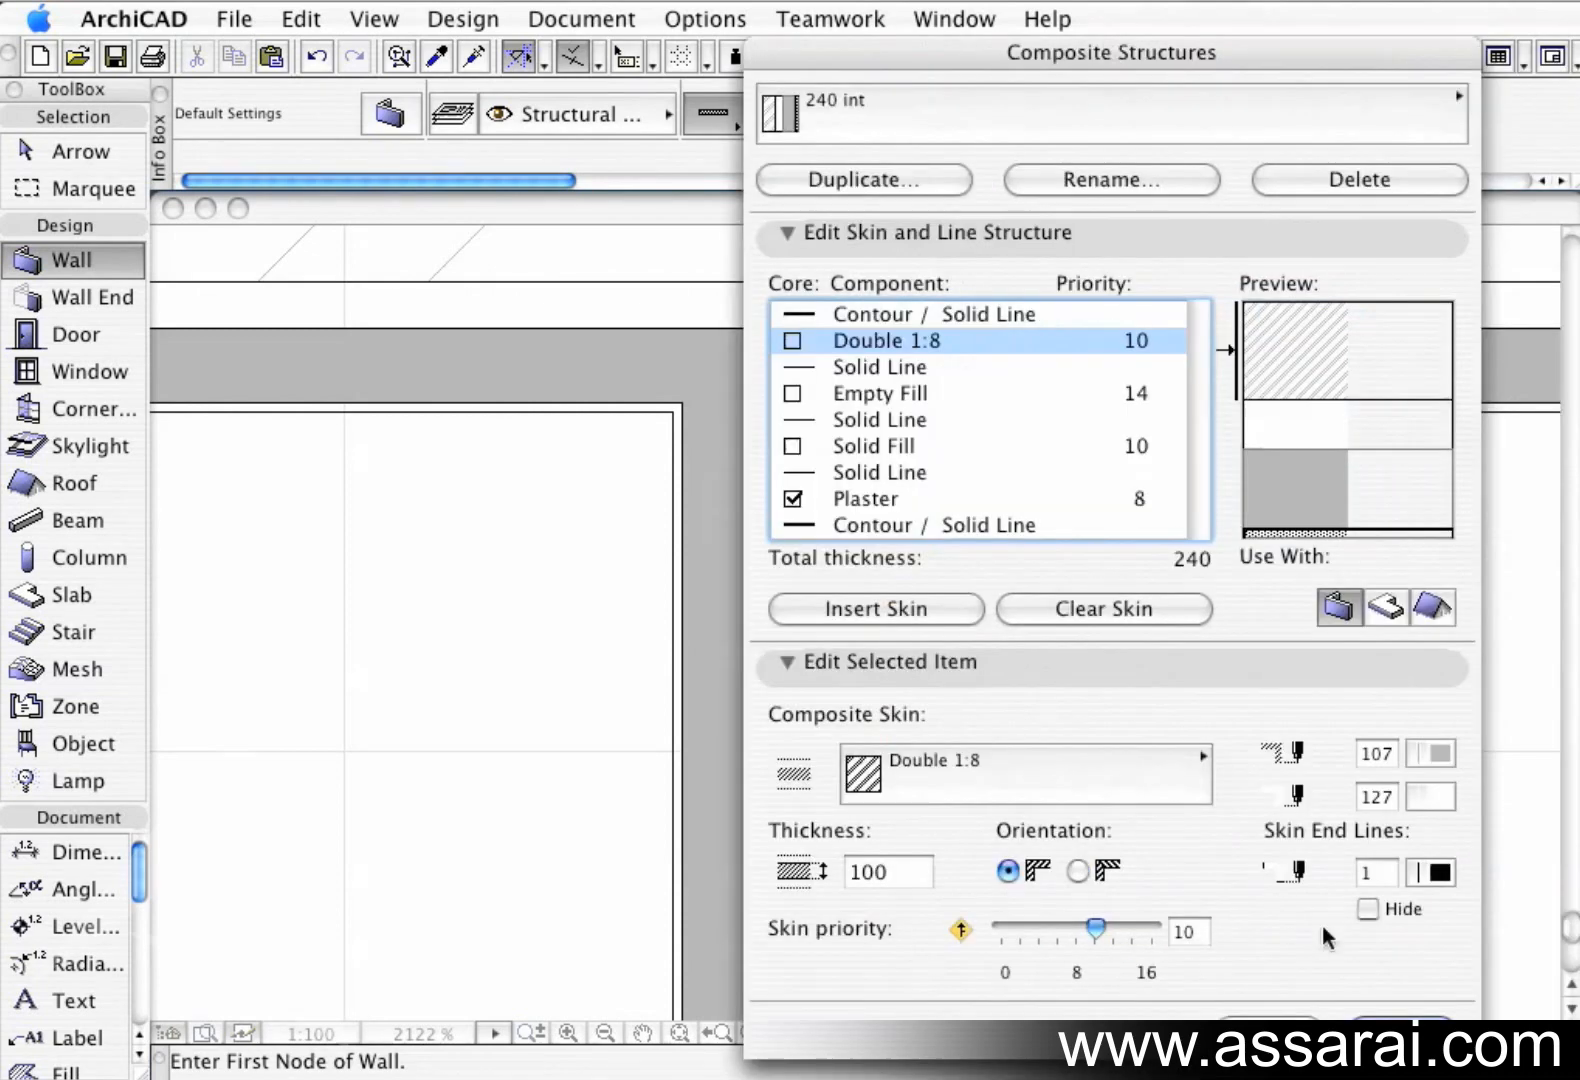
left_click(1401, 1032)
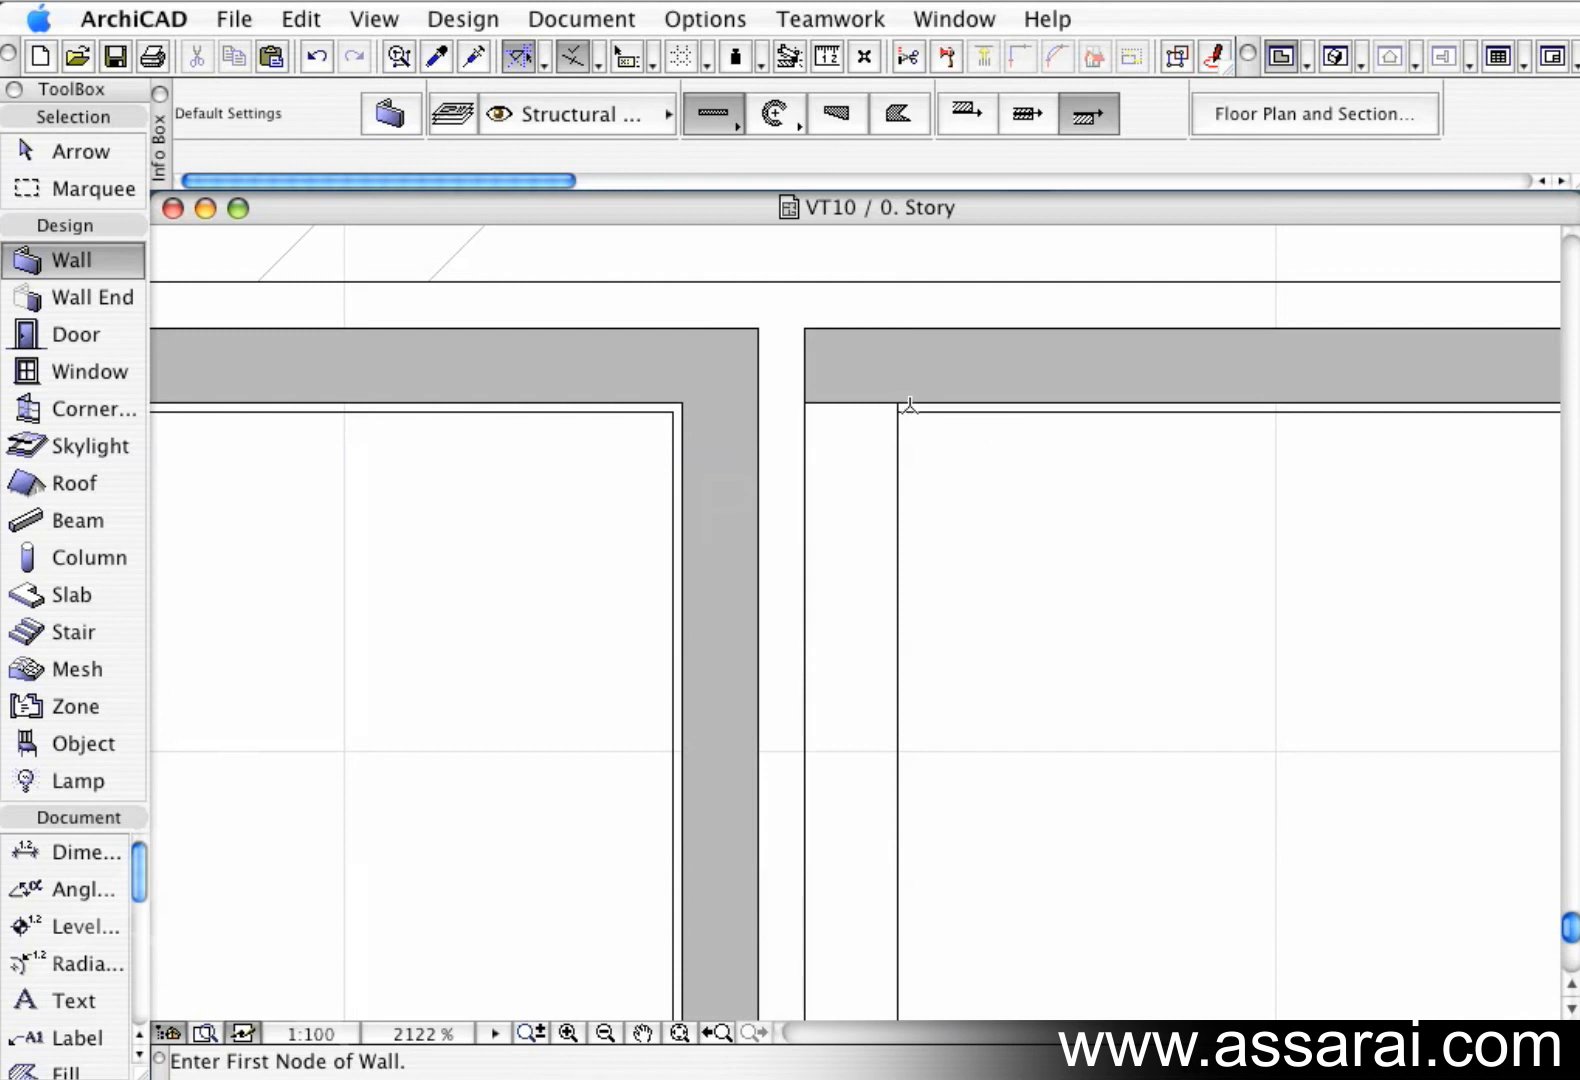
Assign the 240 EXT composite to the right-hand vertical wall of the grey-filled layout and enable its skin priorities.
scroll(906, 405, "down", 5)
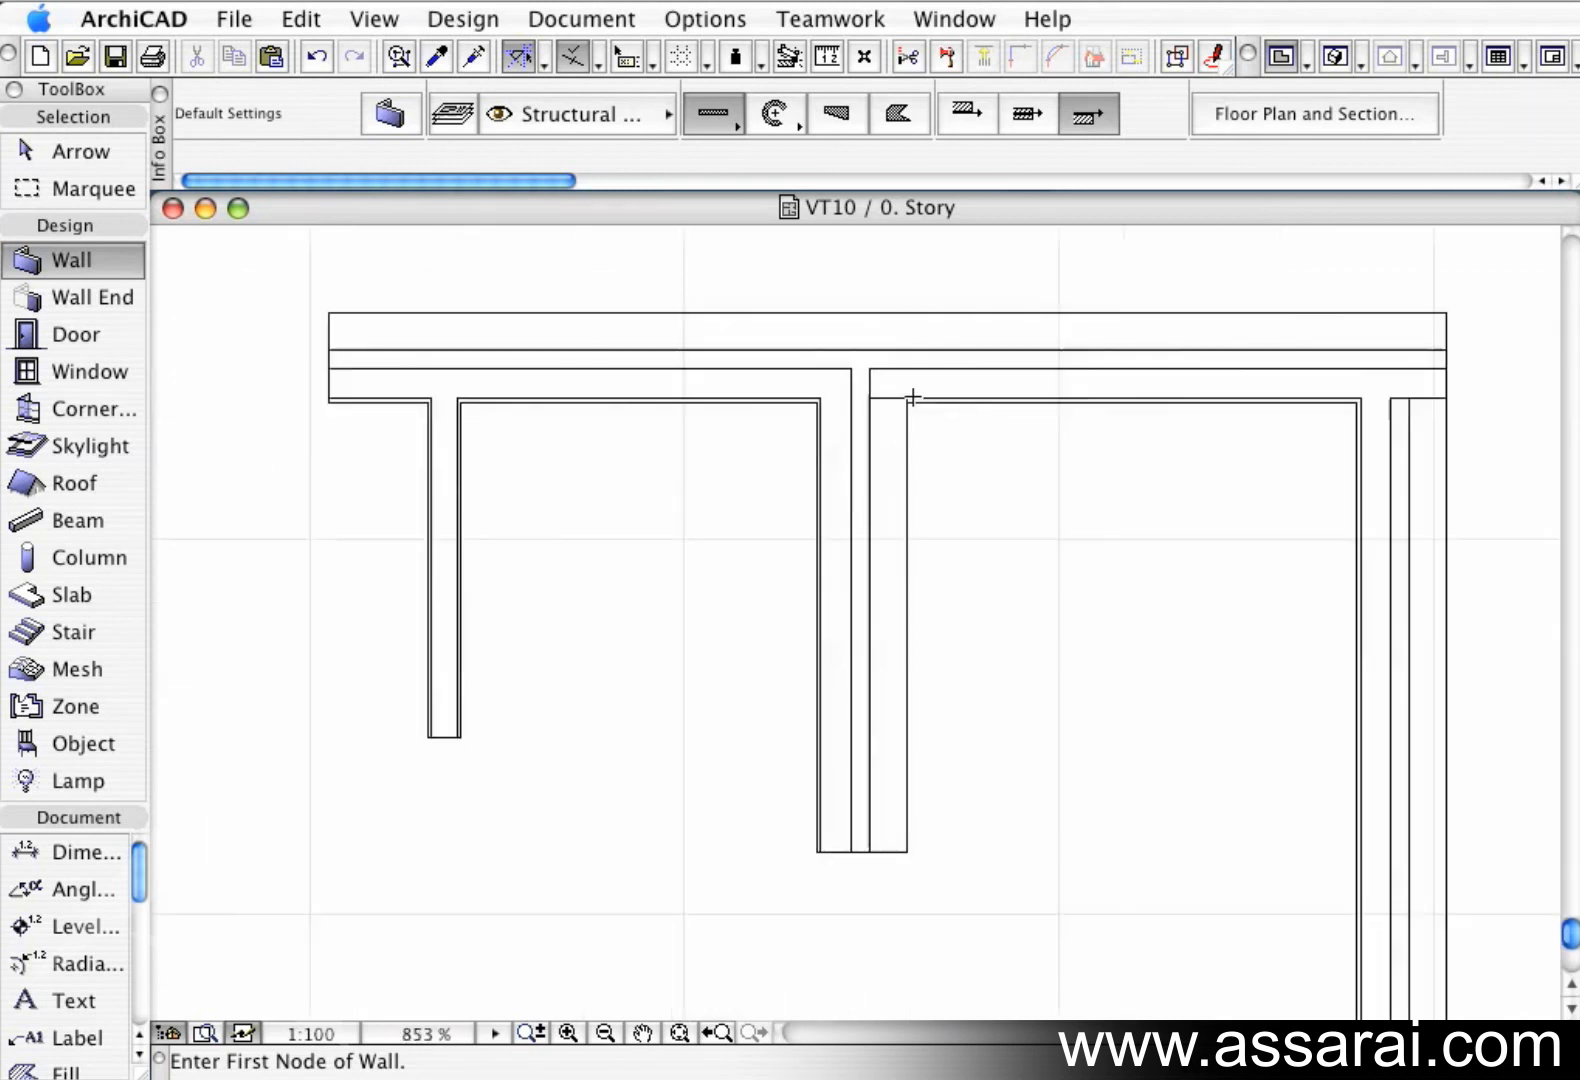
middle_click_drag(1068, 472, 876, 500)
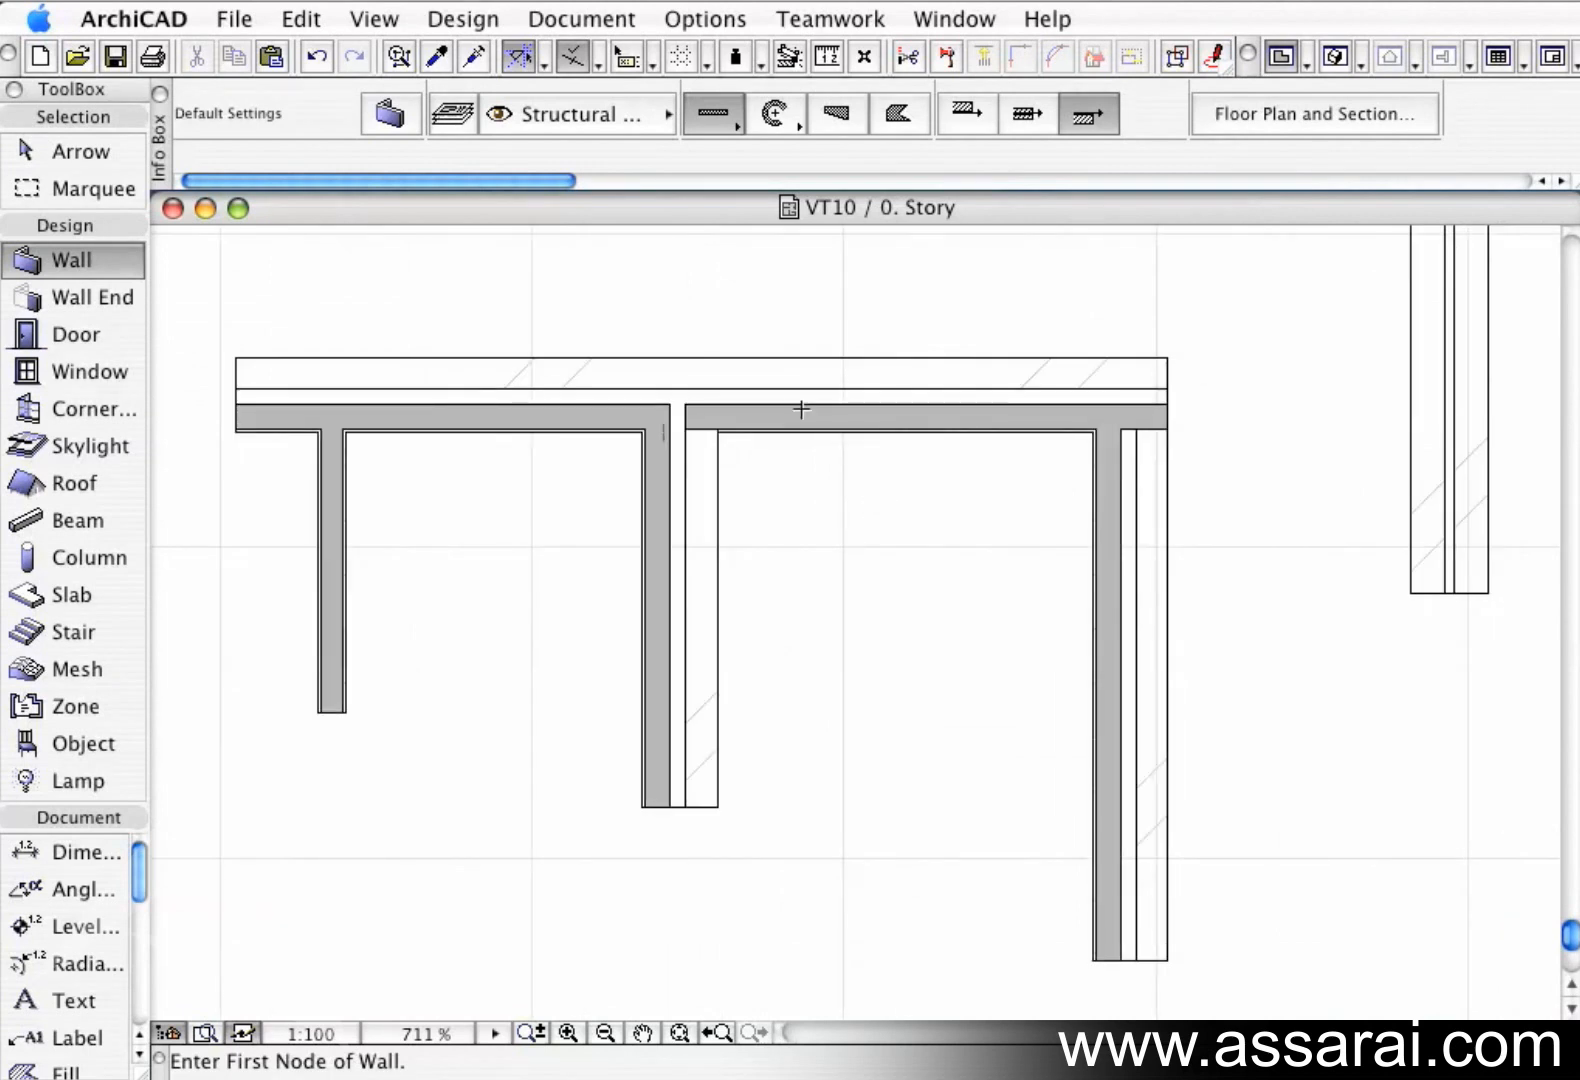
left_click(1104, 615, "shift")
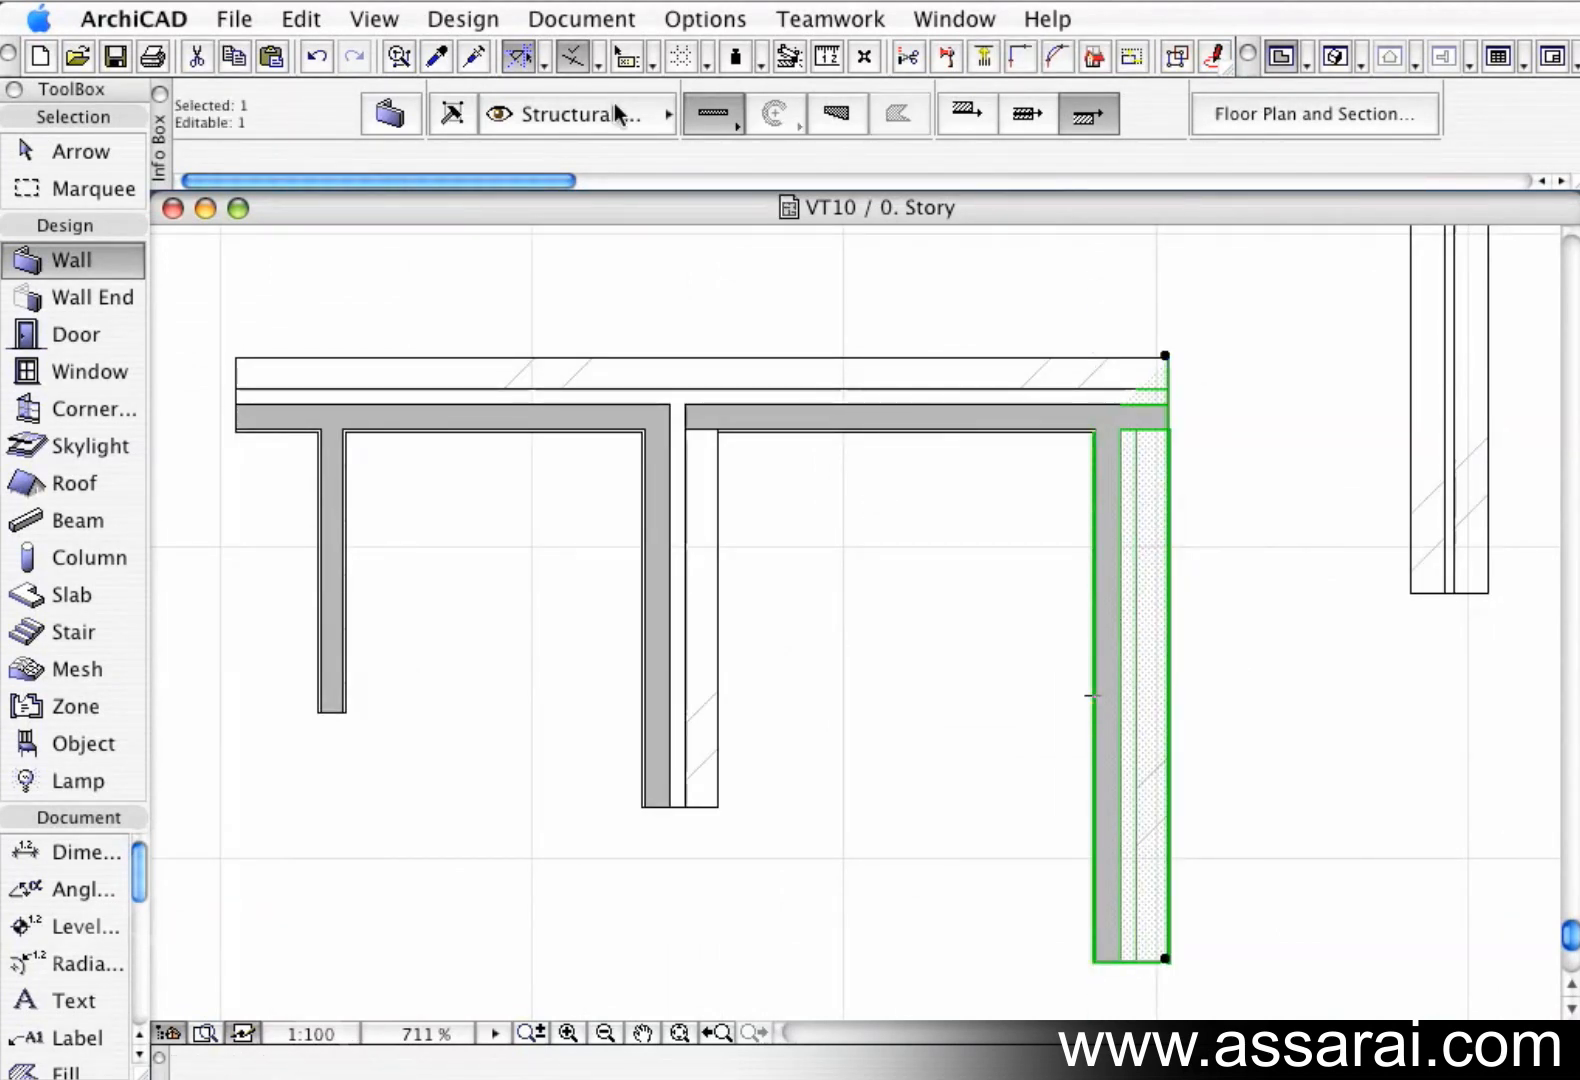
double_click(115, 260)
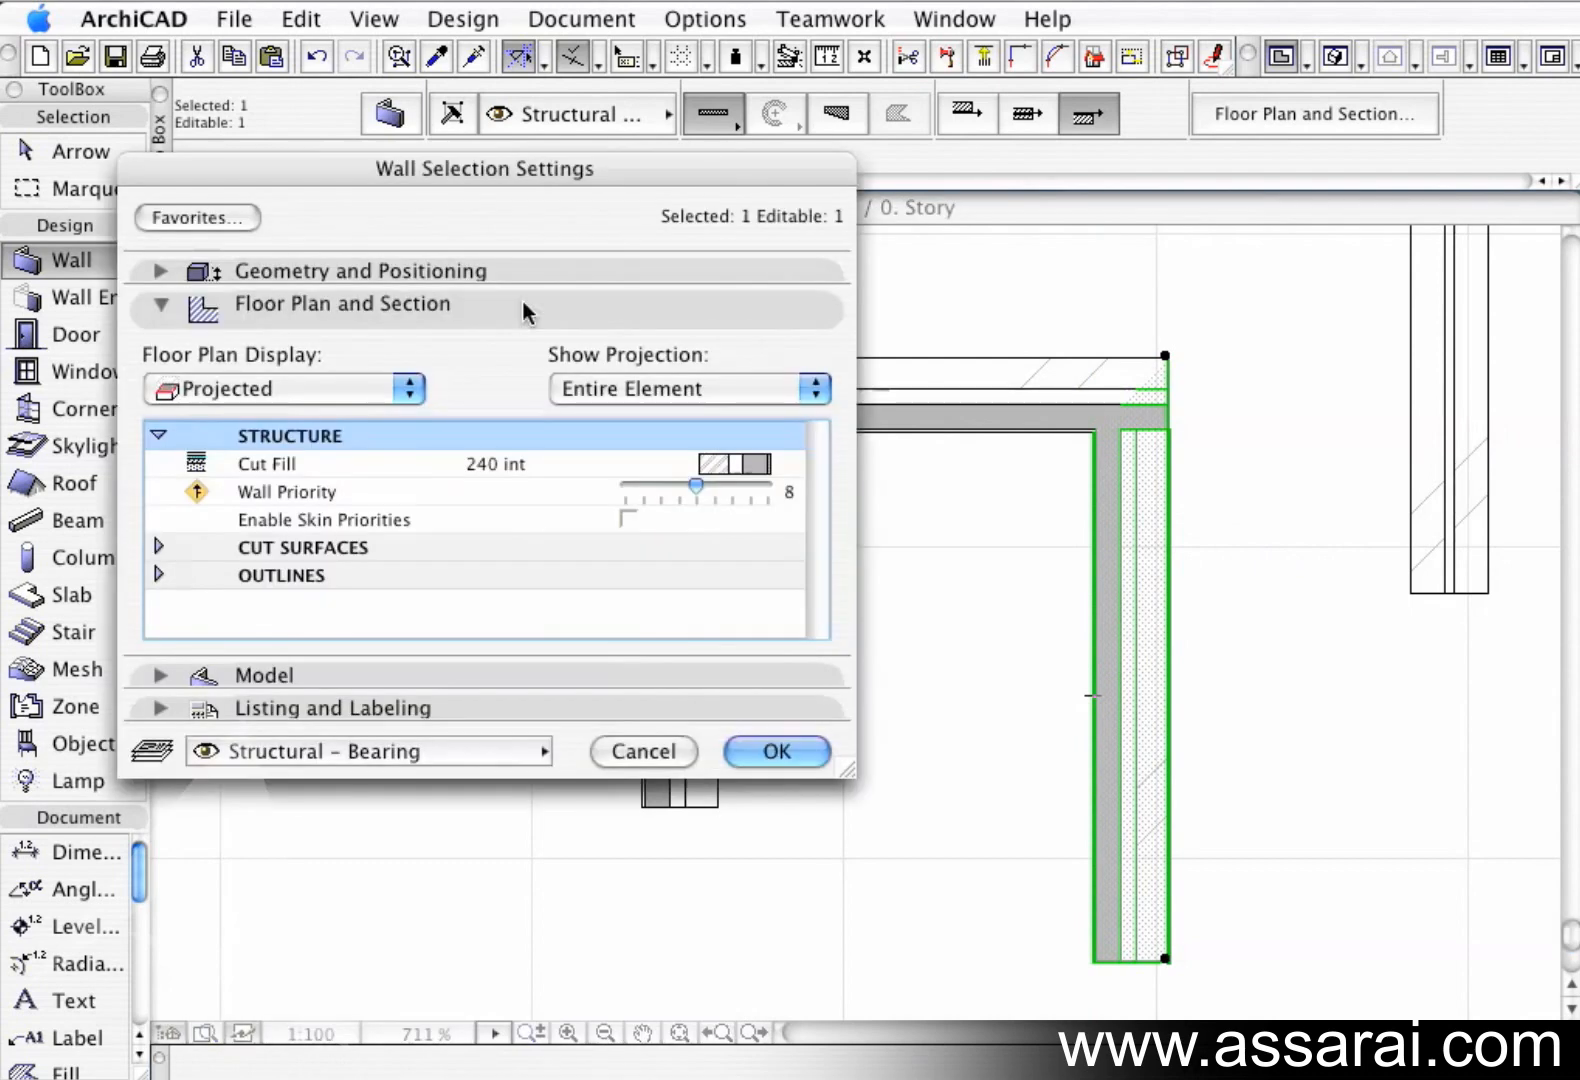
left_click(638, 466)
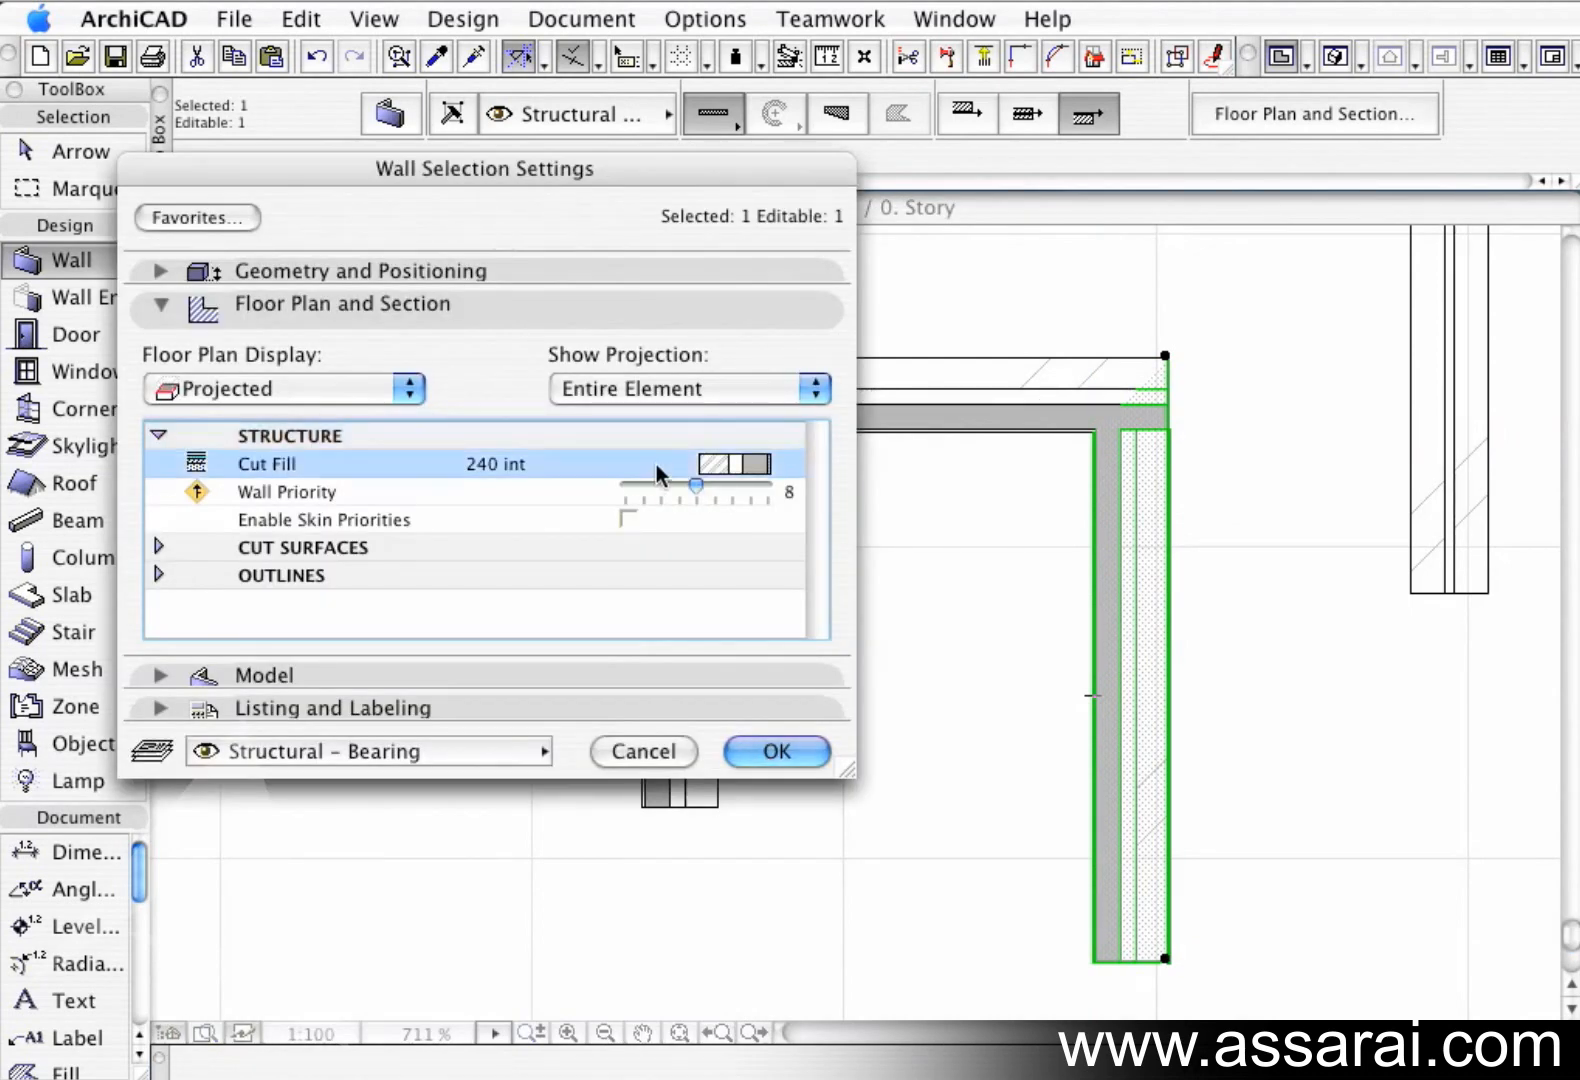
left_click(788, 462)
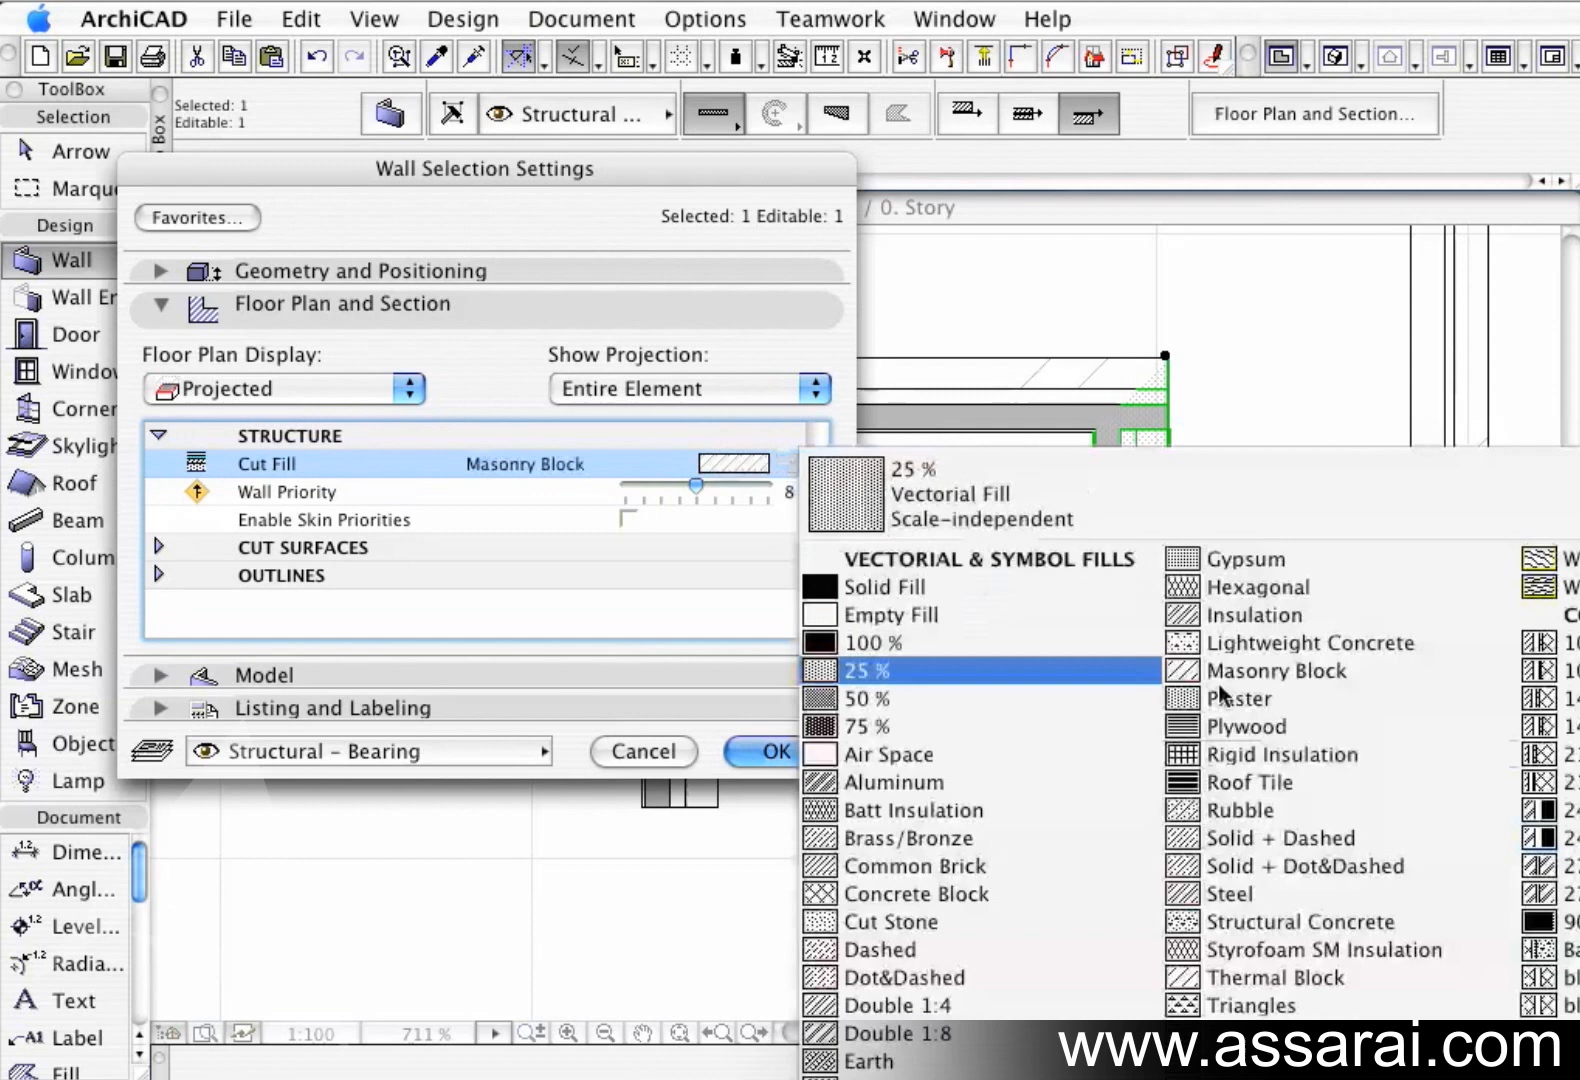
left_click(1562, 811)
left_click(629, 520)
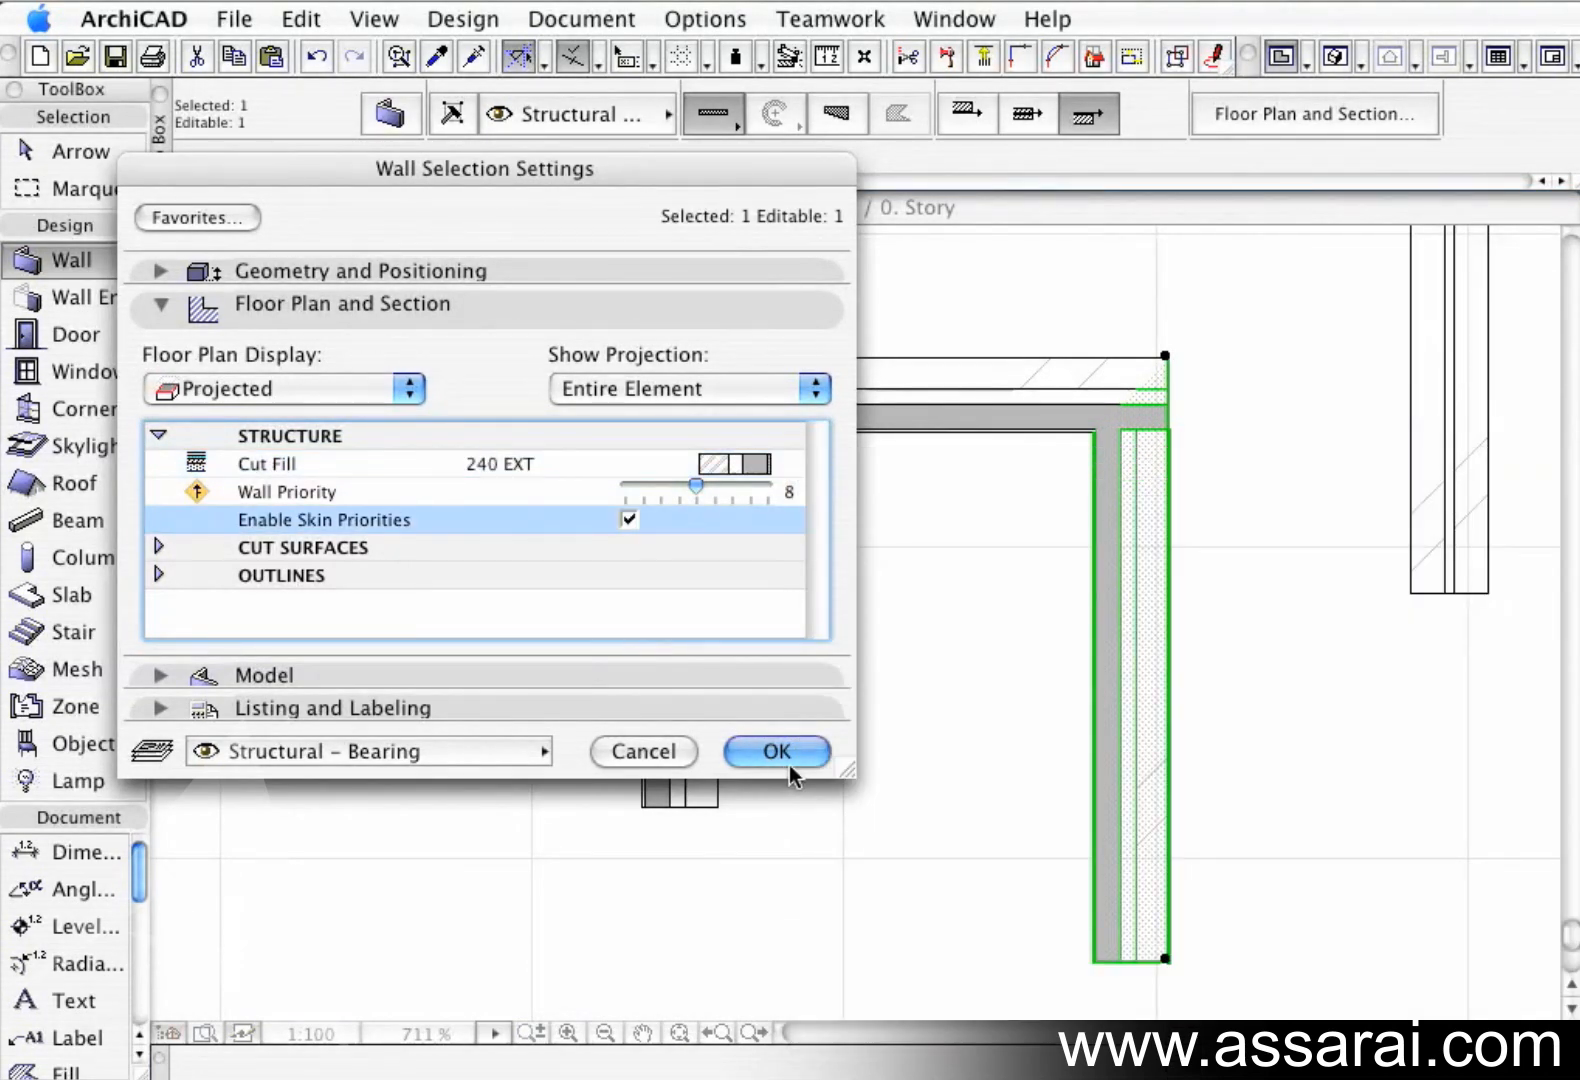
left_click(777, 752)
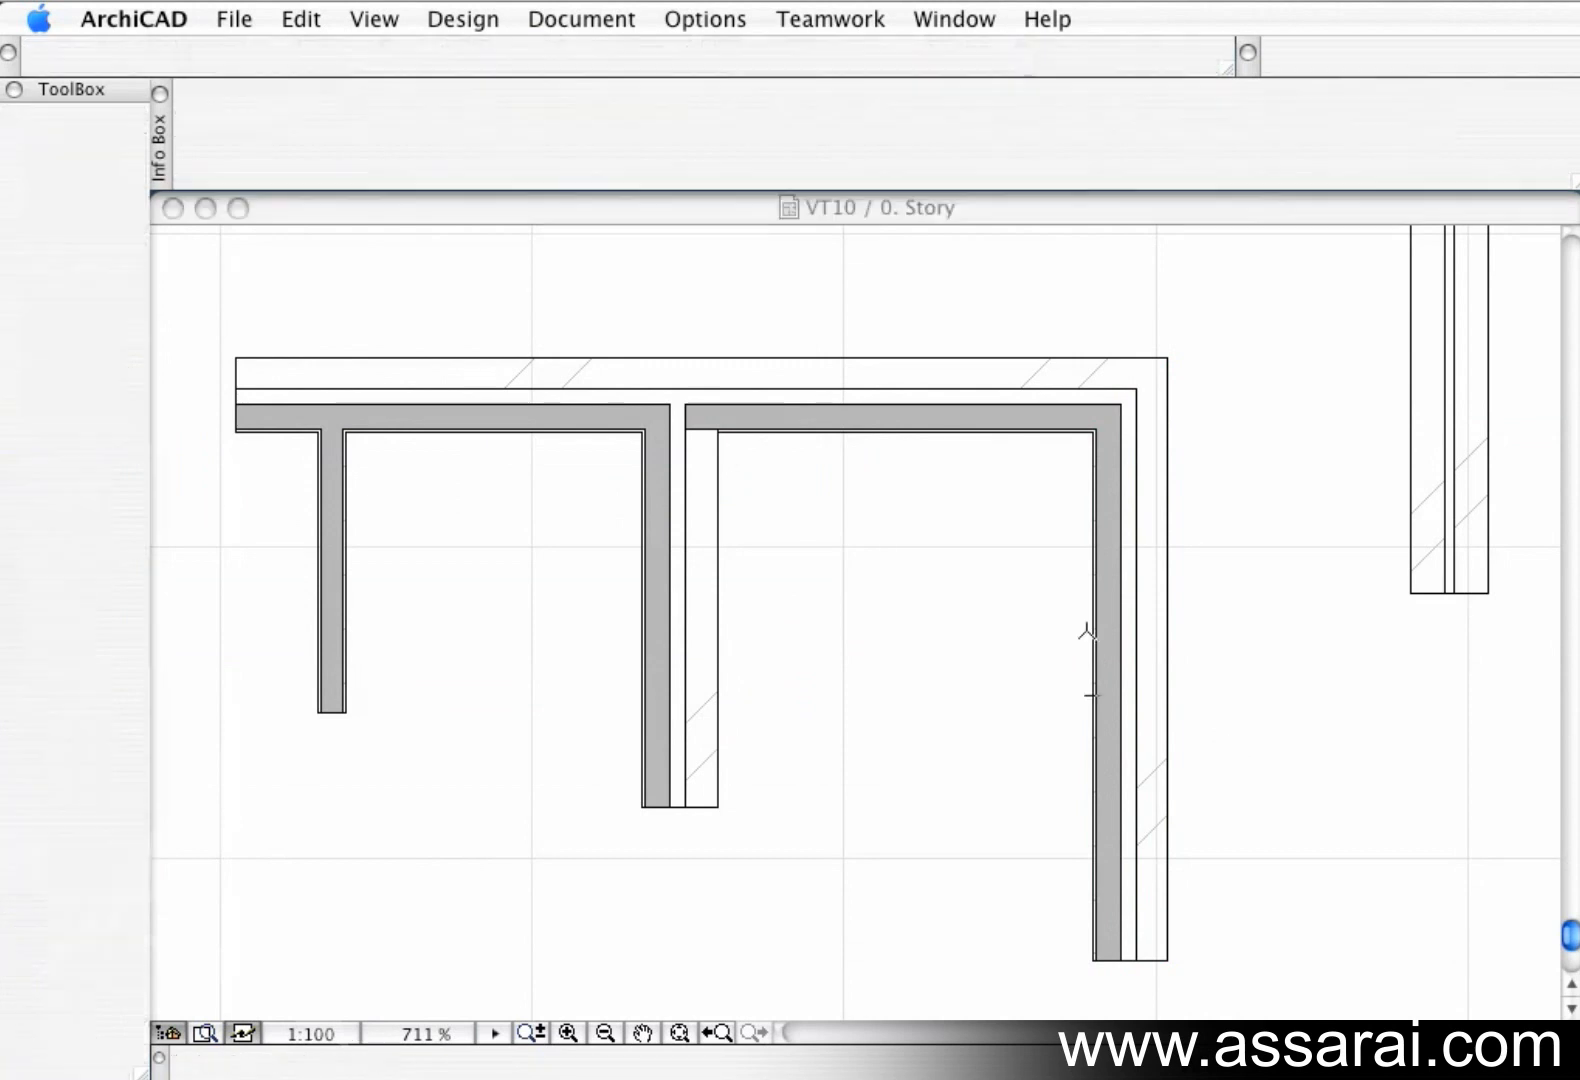
Change the cut fill of the middle vertical wall in the 270 composite layout to 270 INT.
left_click_drag(1320, 443, 1093, 720)
mouse_move(1312, 515)
left_mouse_down()
mouse_move(998, 705)
mouse_move(1023, 600)
left_mouse_up()
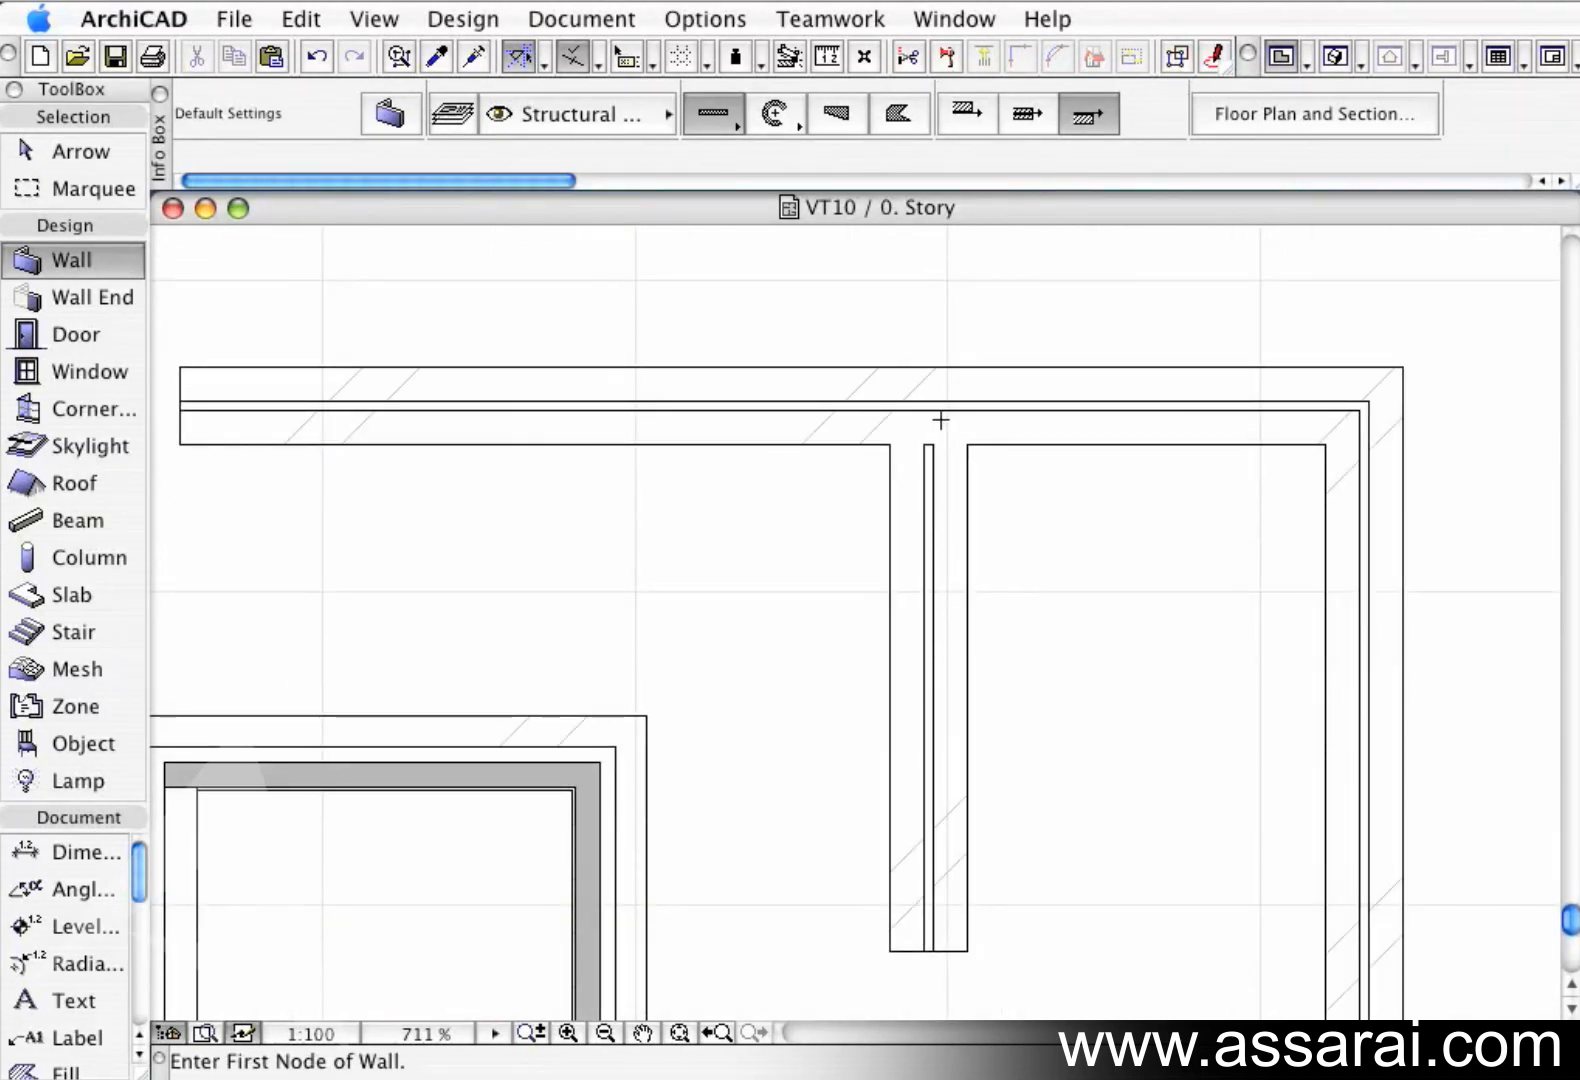
left_click(968, 598, "shift")
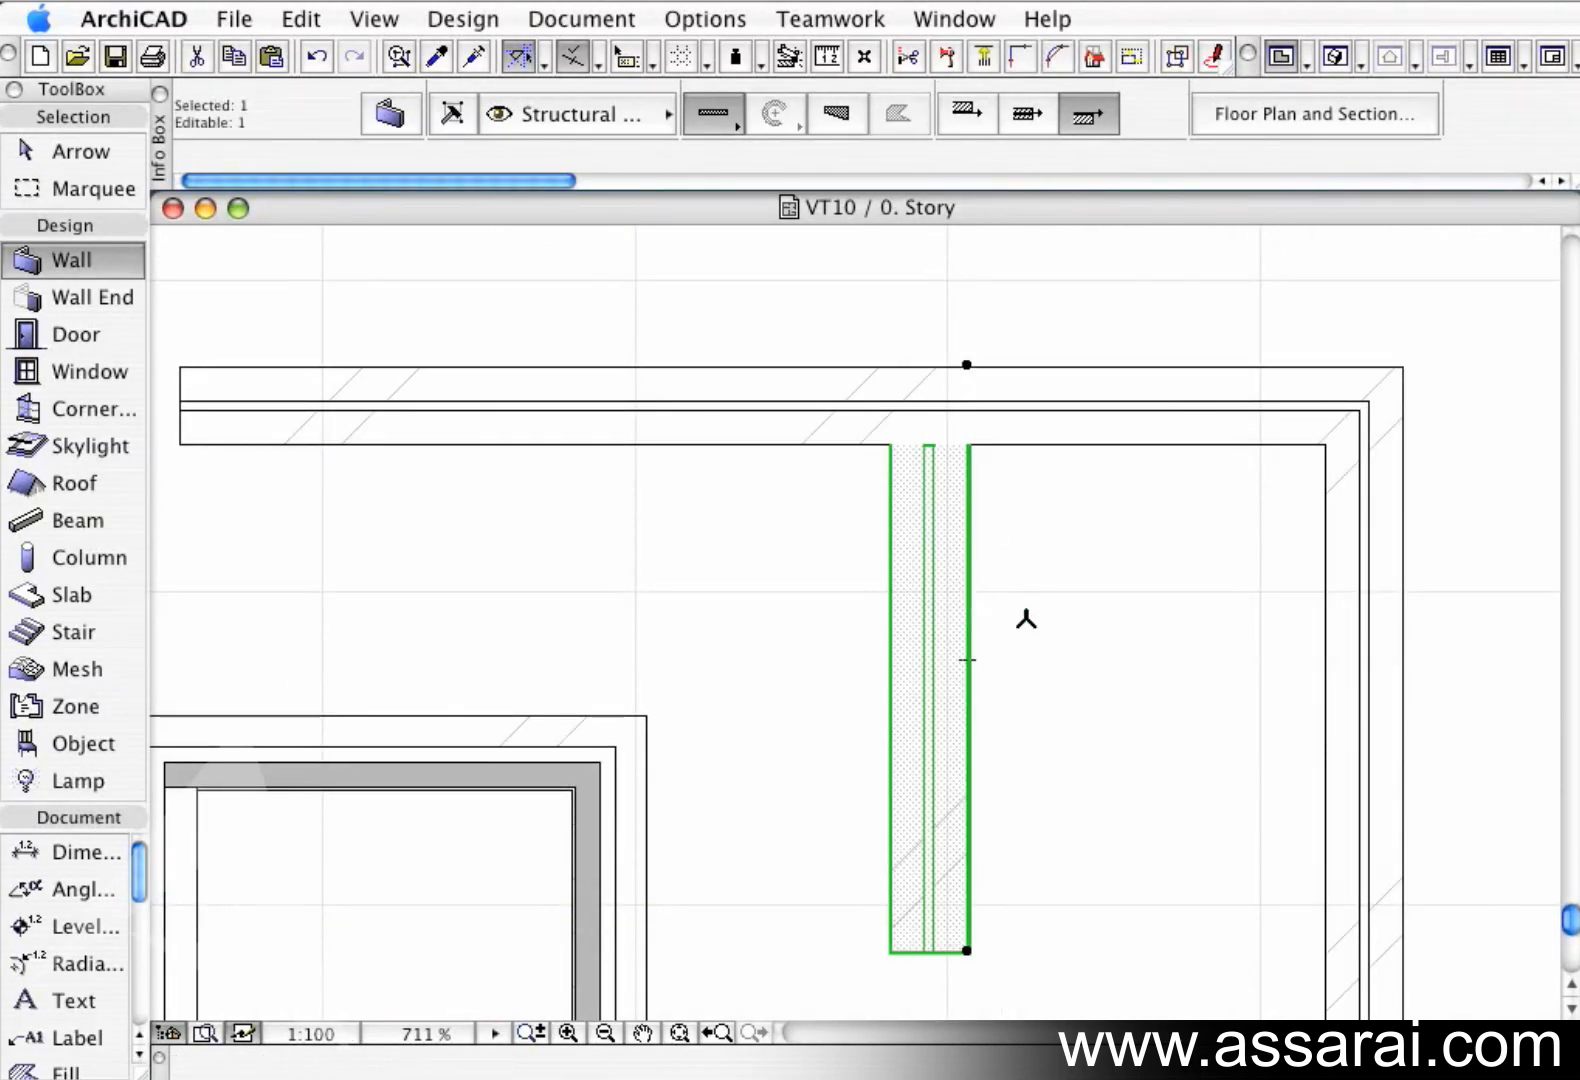
double_click(92, 262)
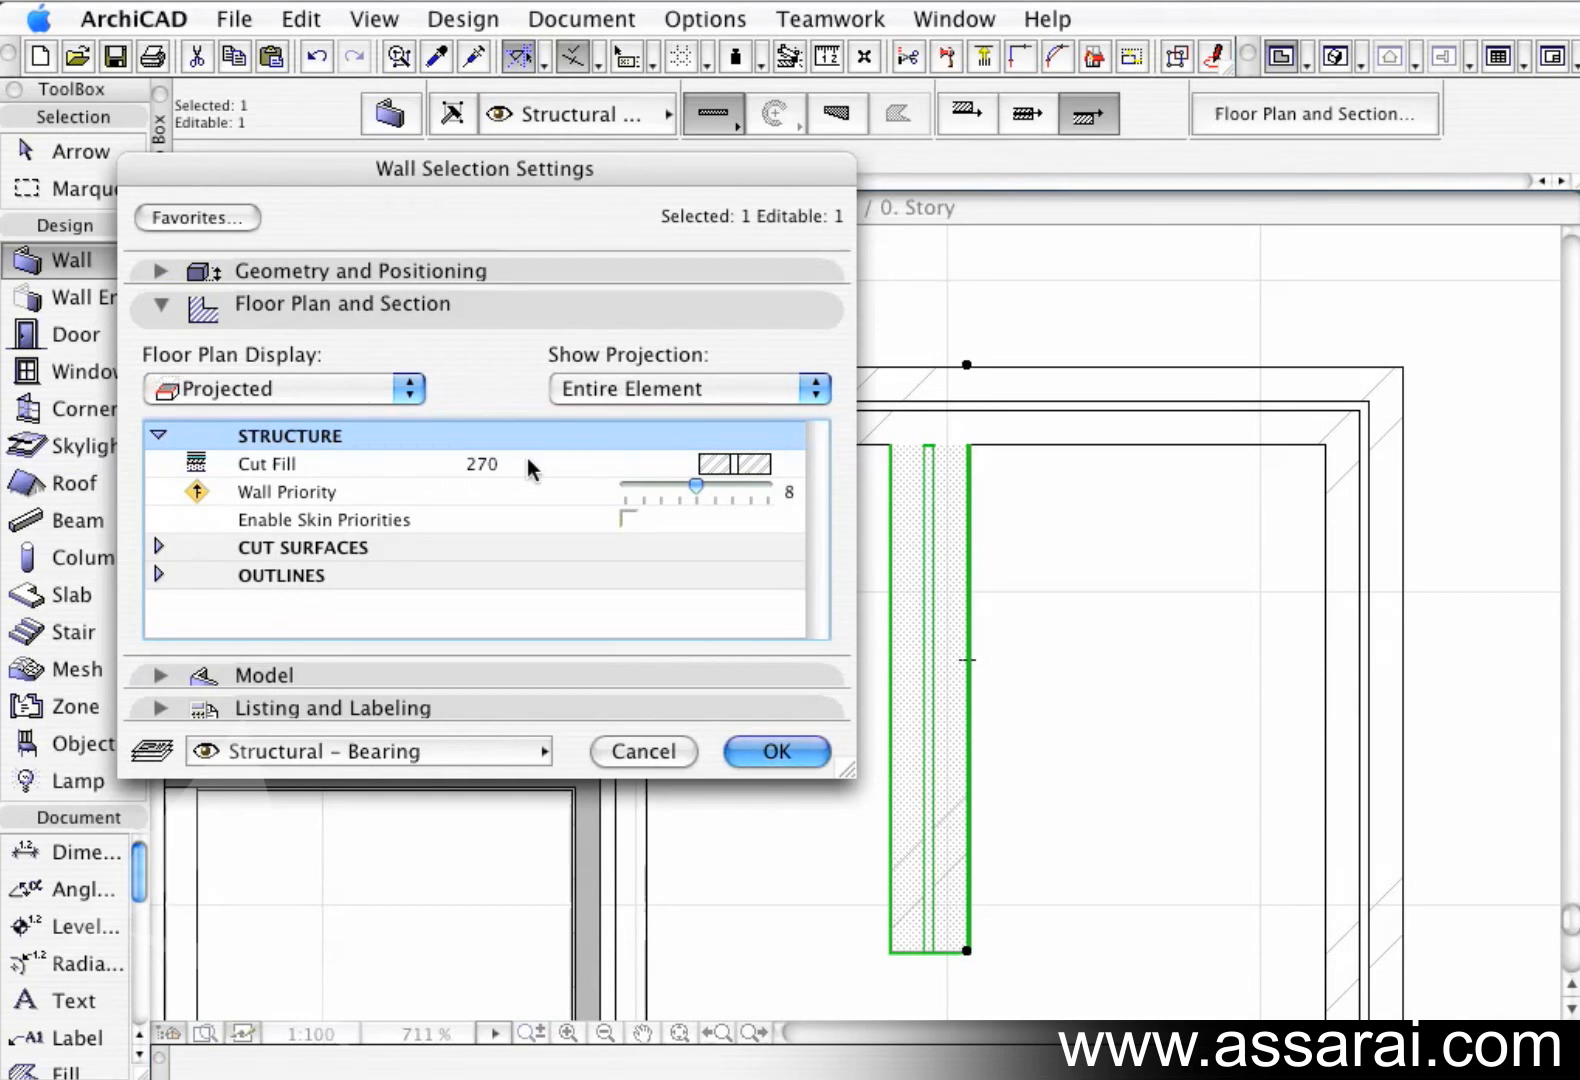
left_click(783, 472)
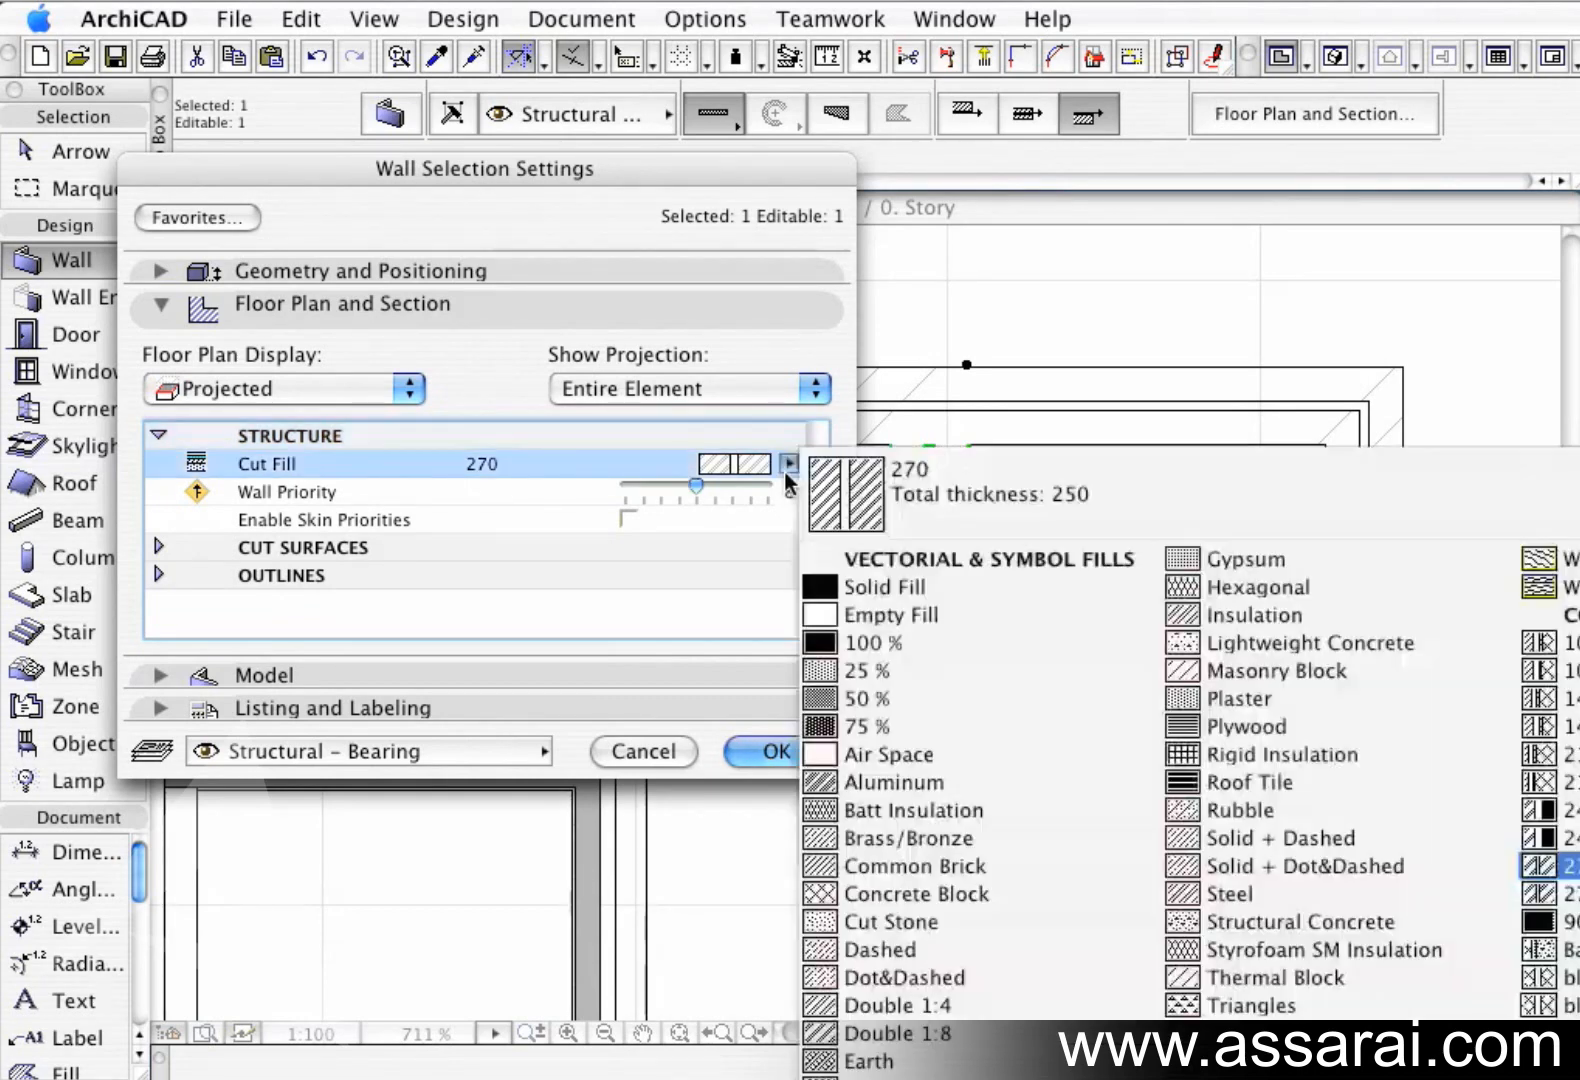
left_click(558, 162)
left_click_drag(558, 162, 451, 154)
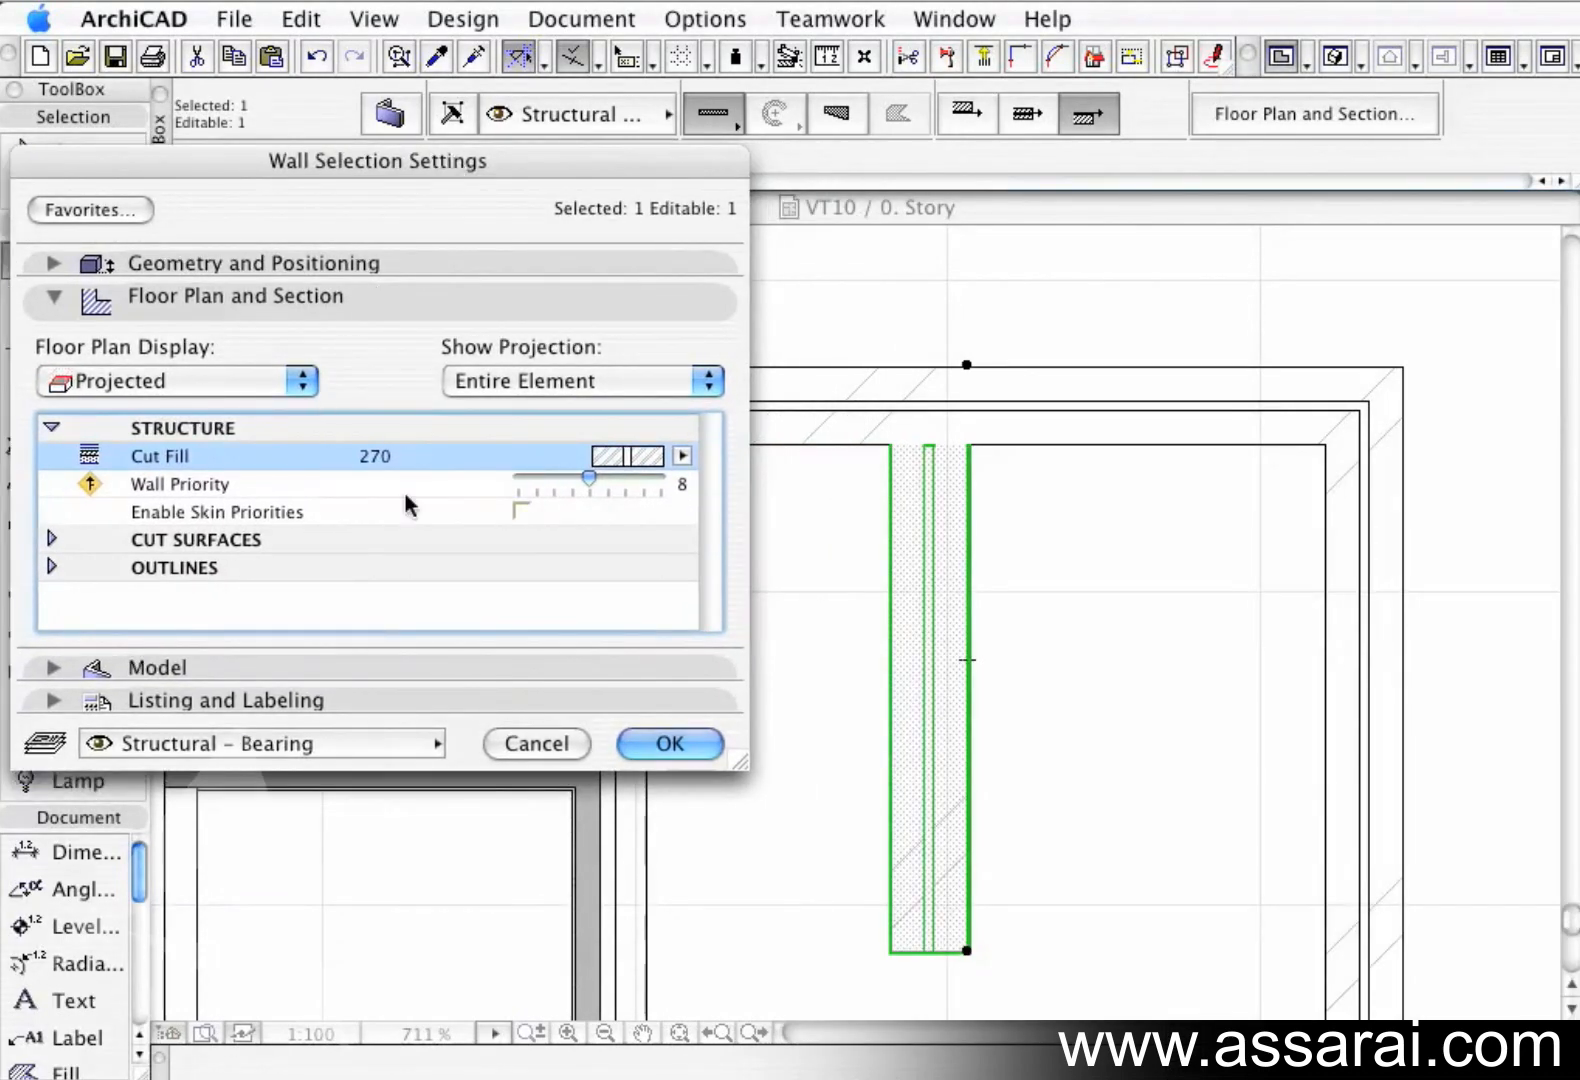
left_click(682, 455)
left_click(1463, 886)
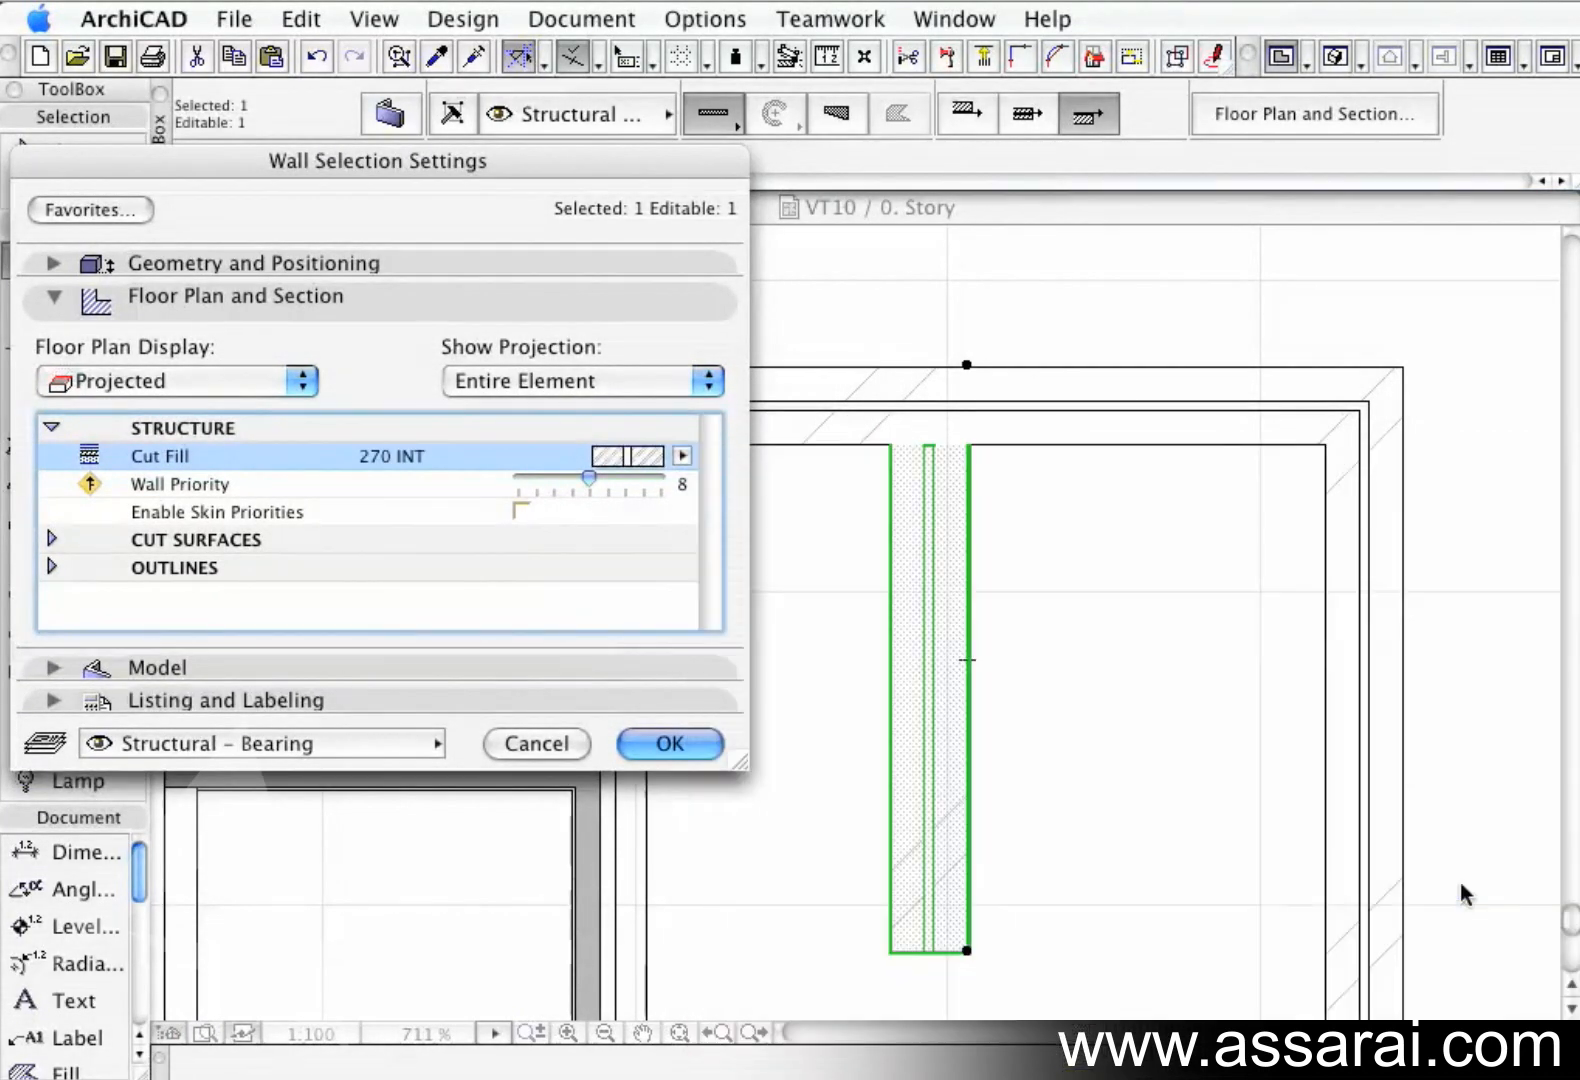
left_click(652, 745)
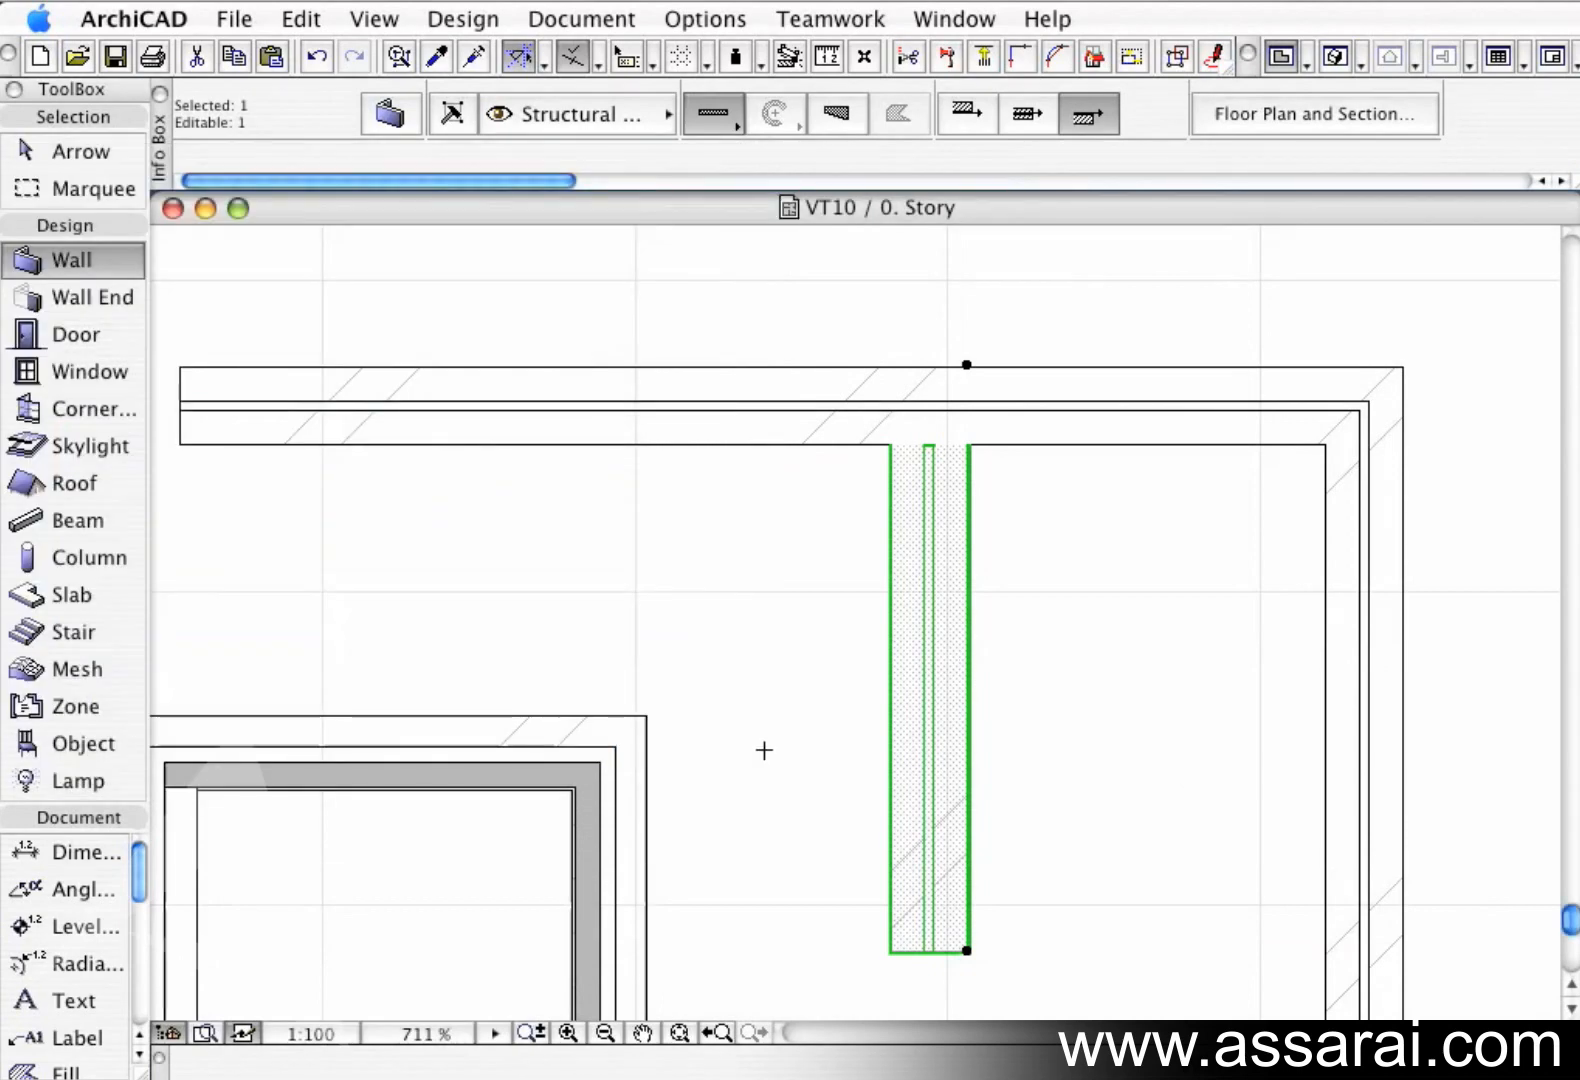
Enable skin priorities for the selected 270 INT wall.
key("super+t")
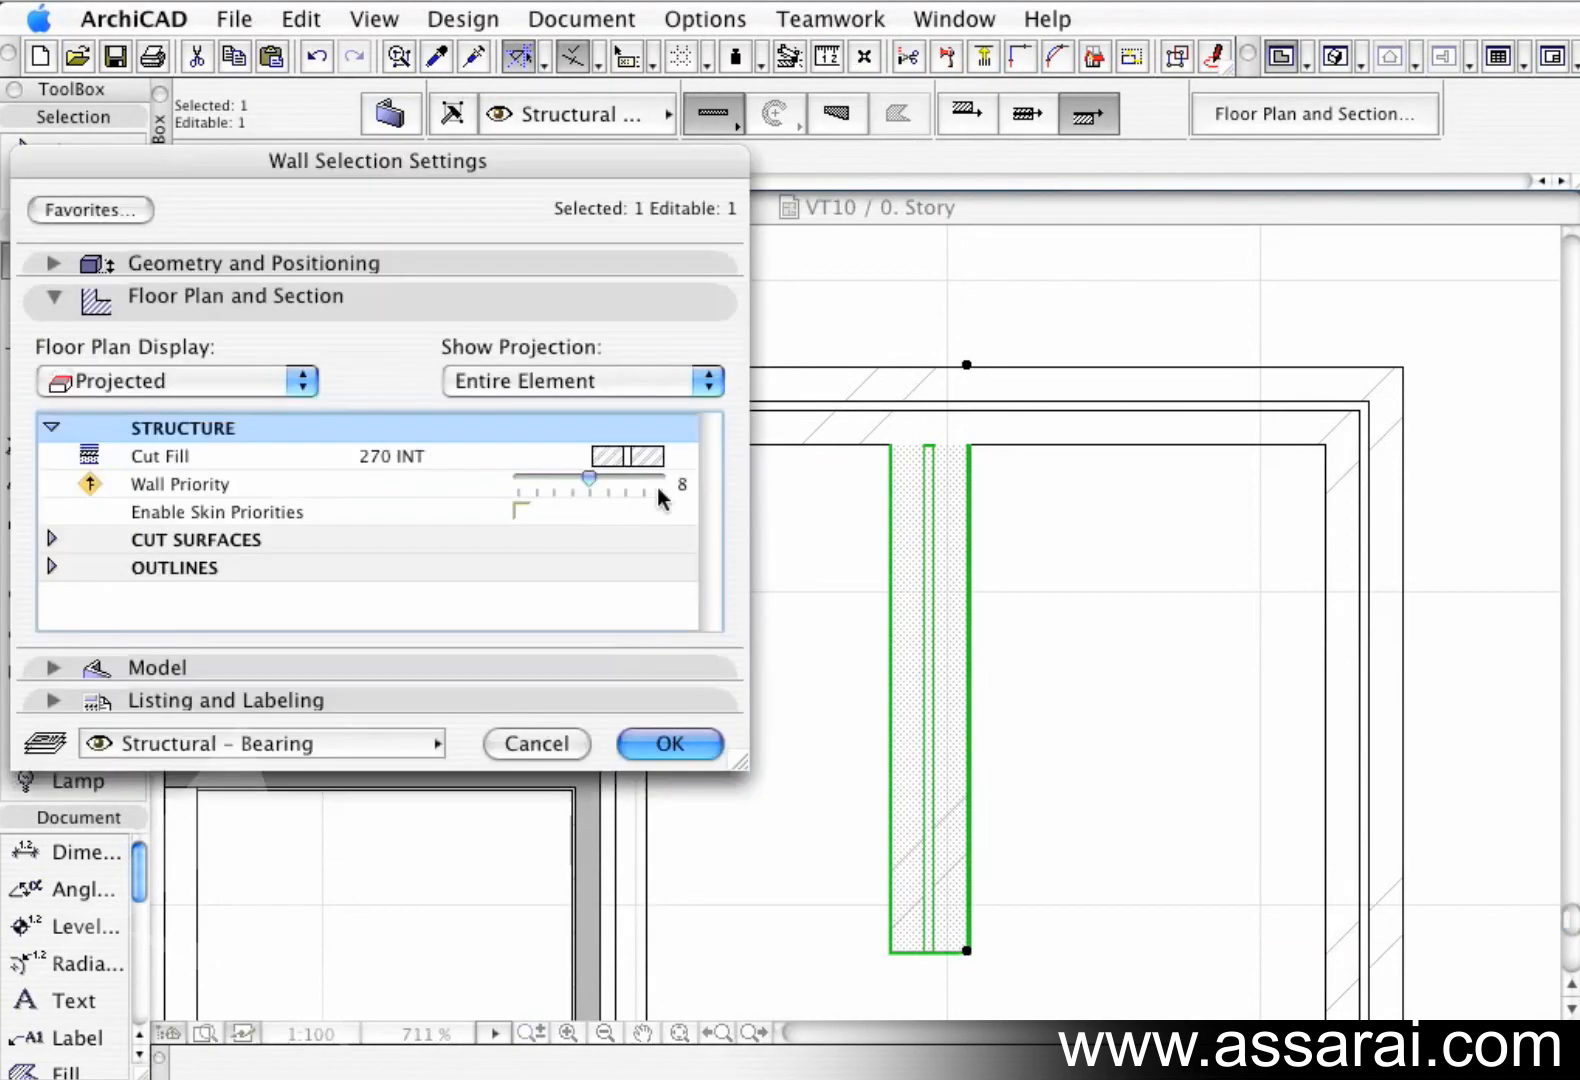
left_click(521, 510)
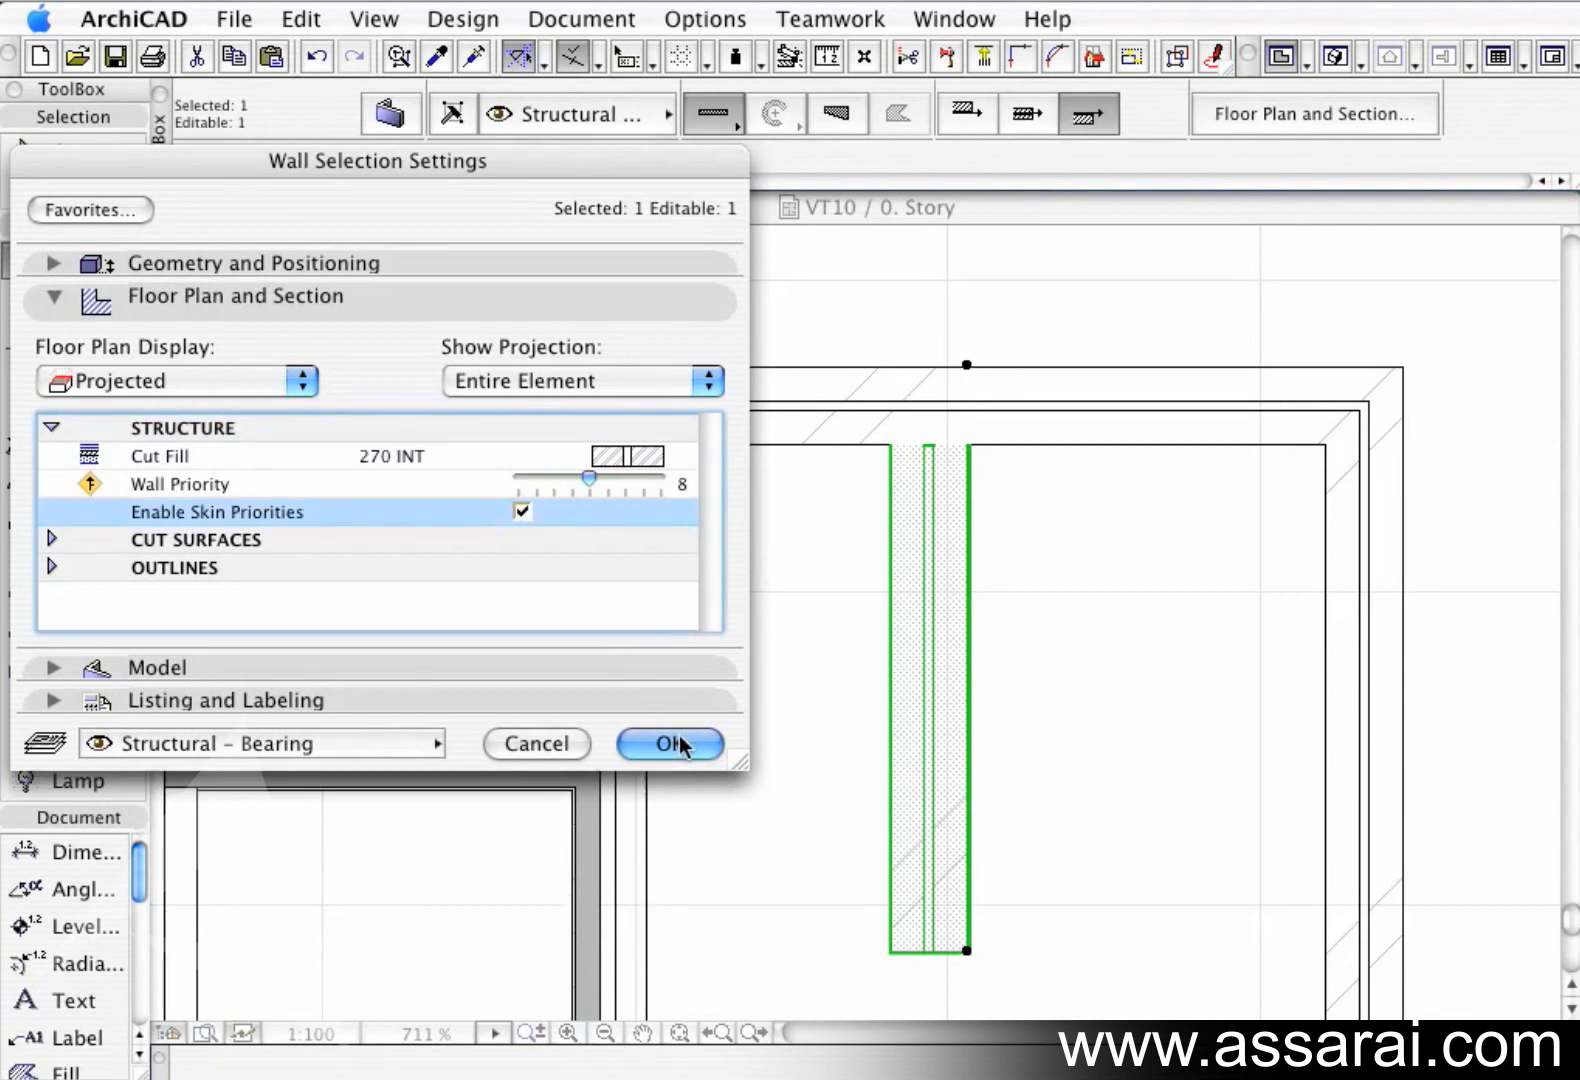
left_click(676, 742)
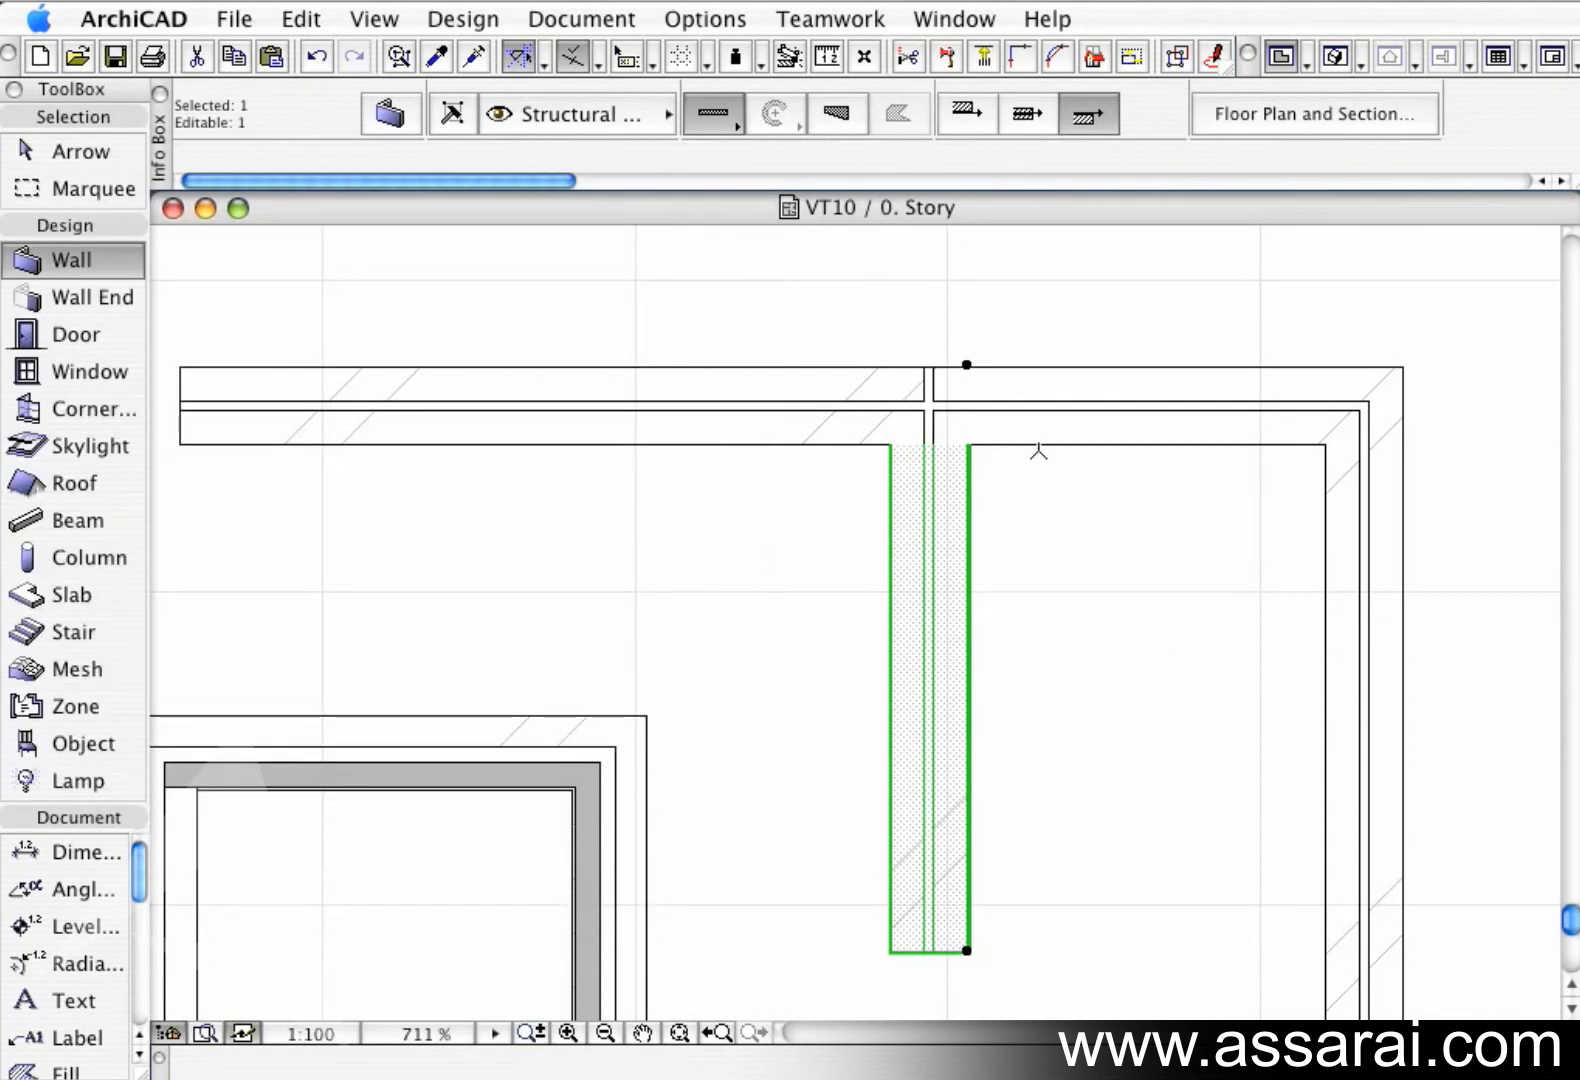
Check the cut fill, wall priority and skin priority settings of the 270 INT wall, then deselect it.
left_click(968, 750, "shift")
left_click(965, 744, "shift")
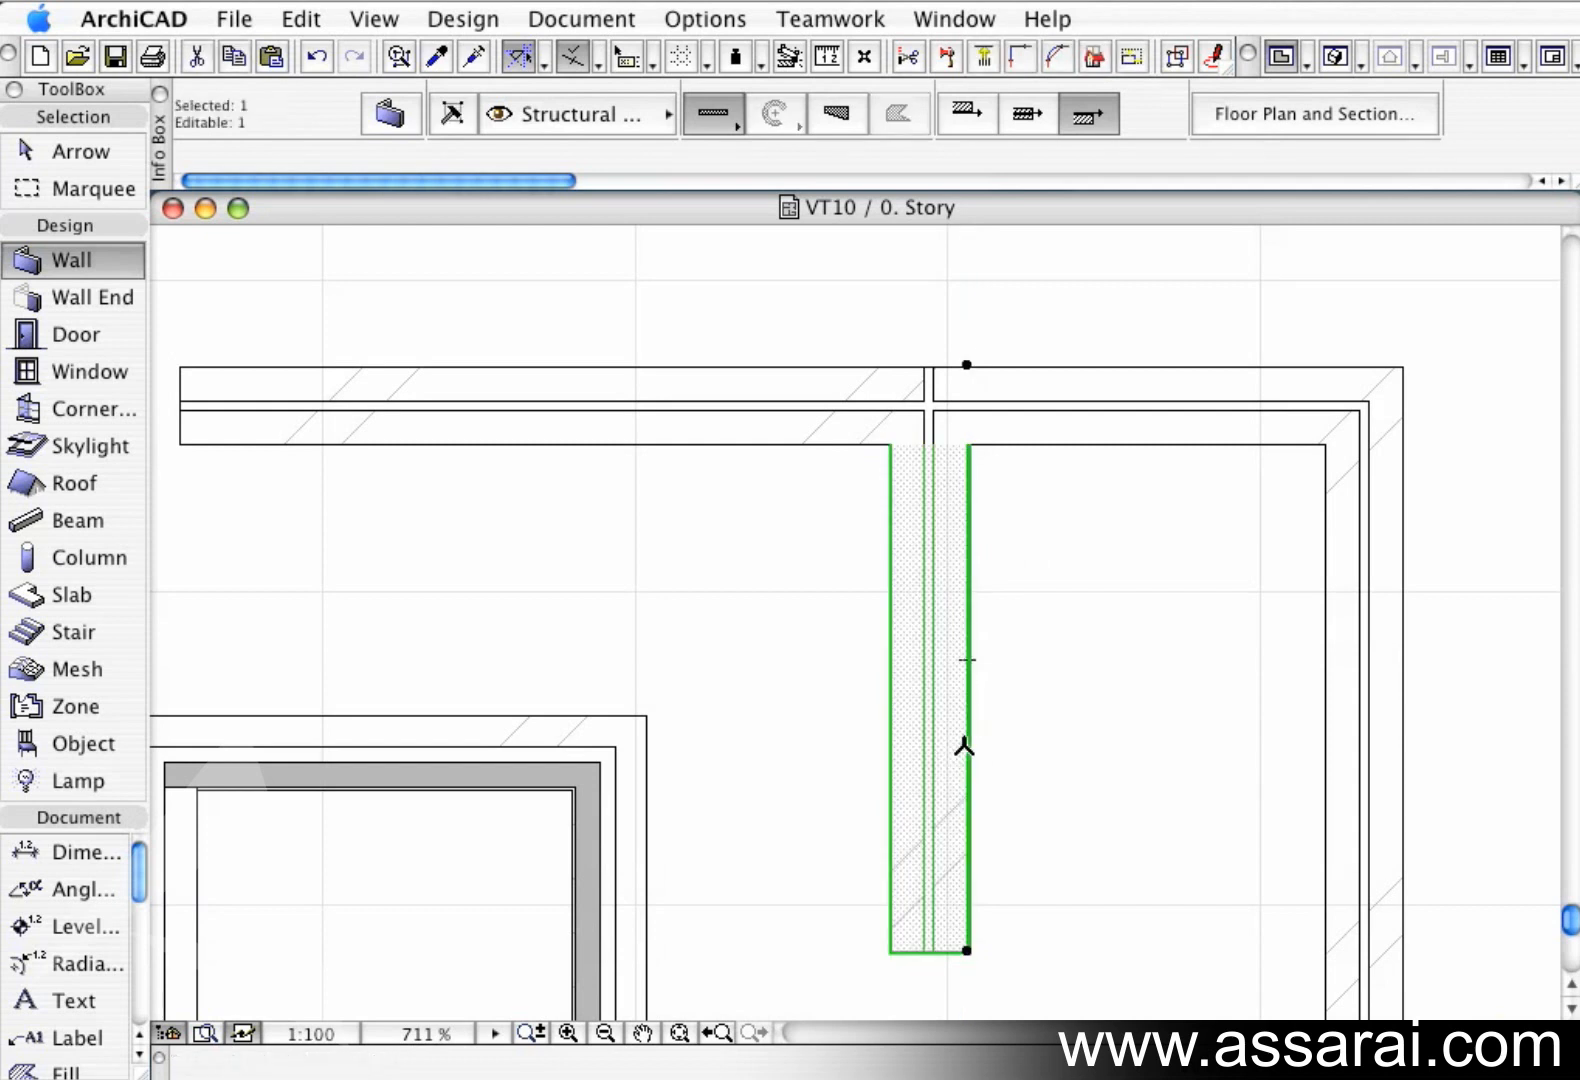
double_click(62, 262)
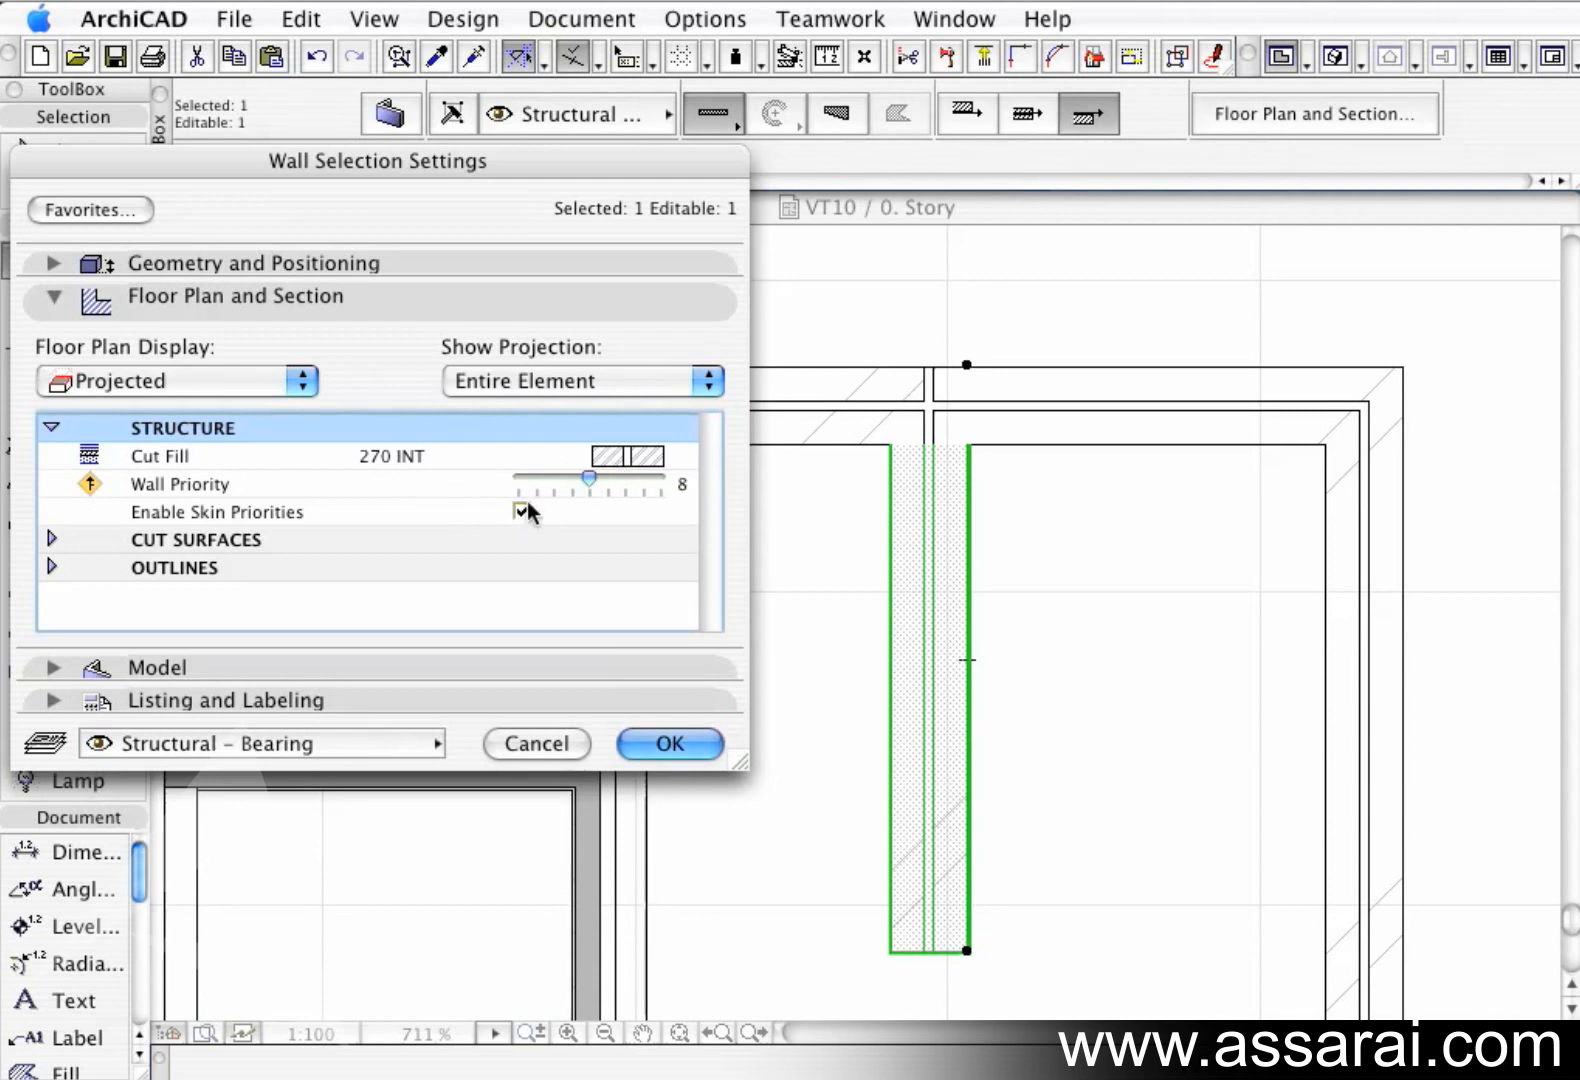
left_click(674, 740)
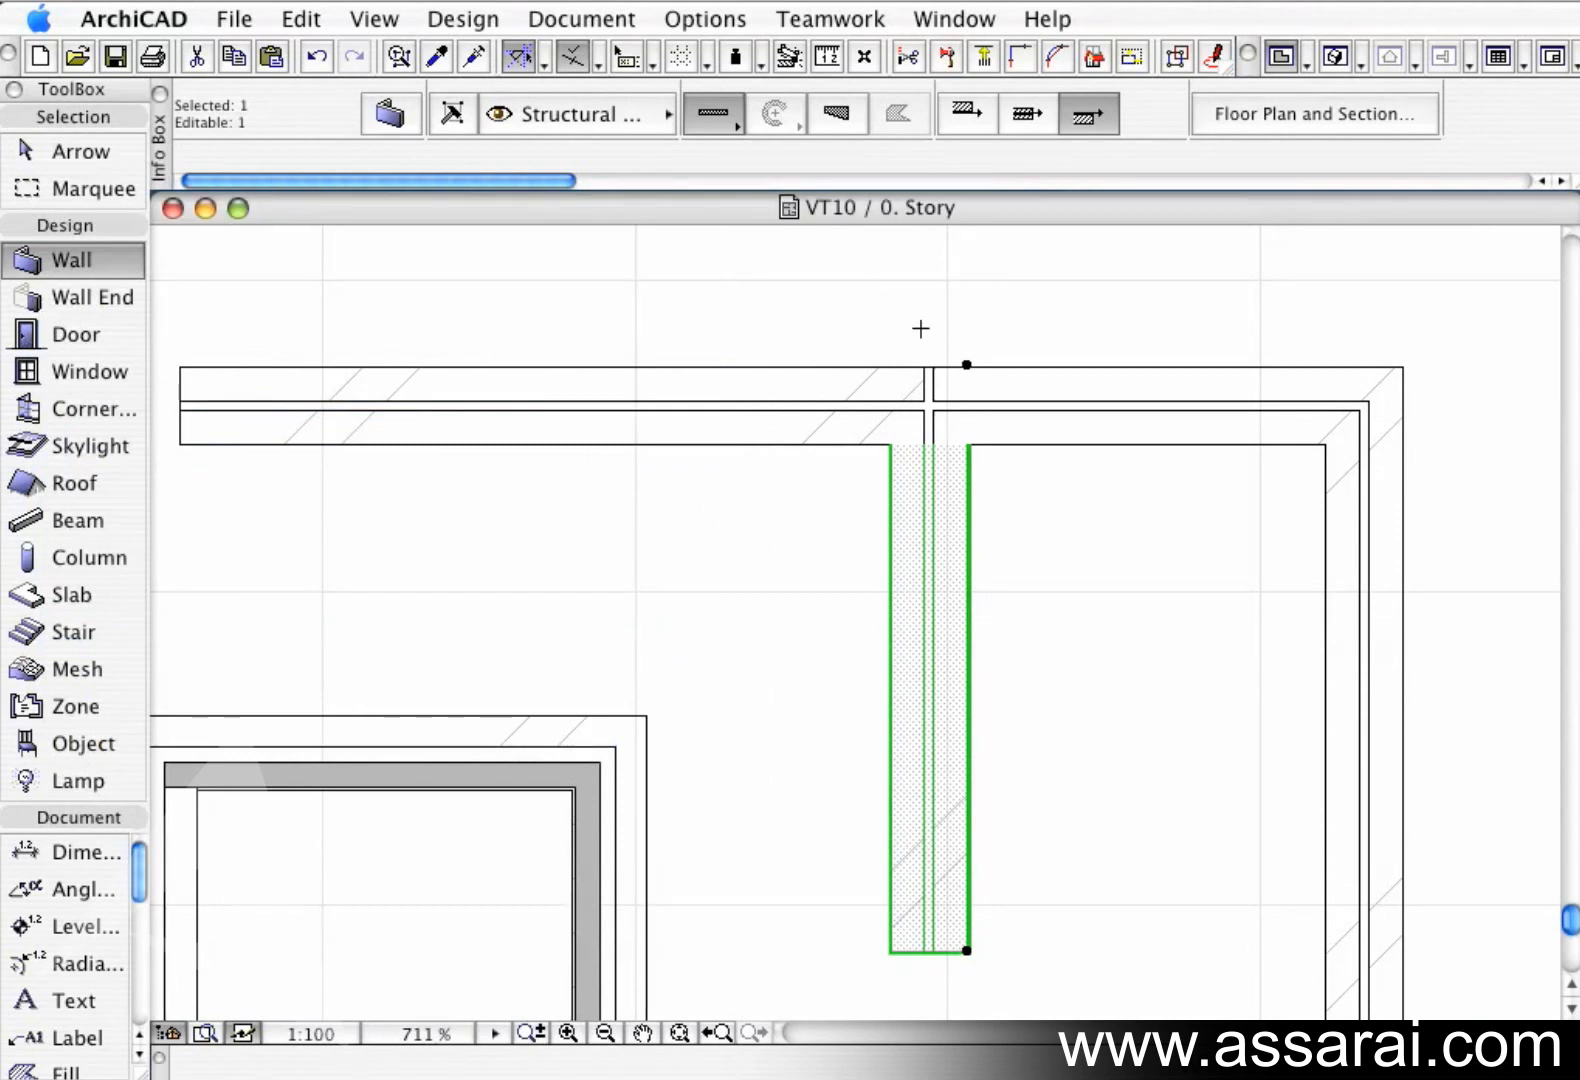
key("Escape")
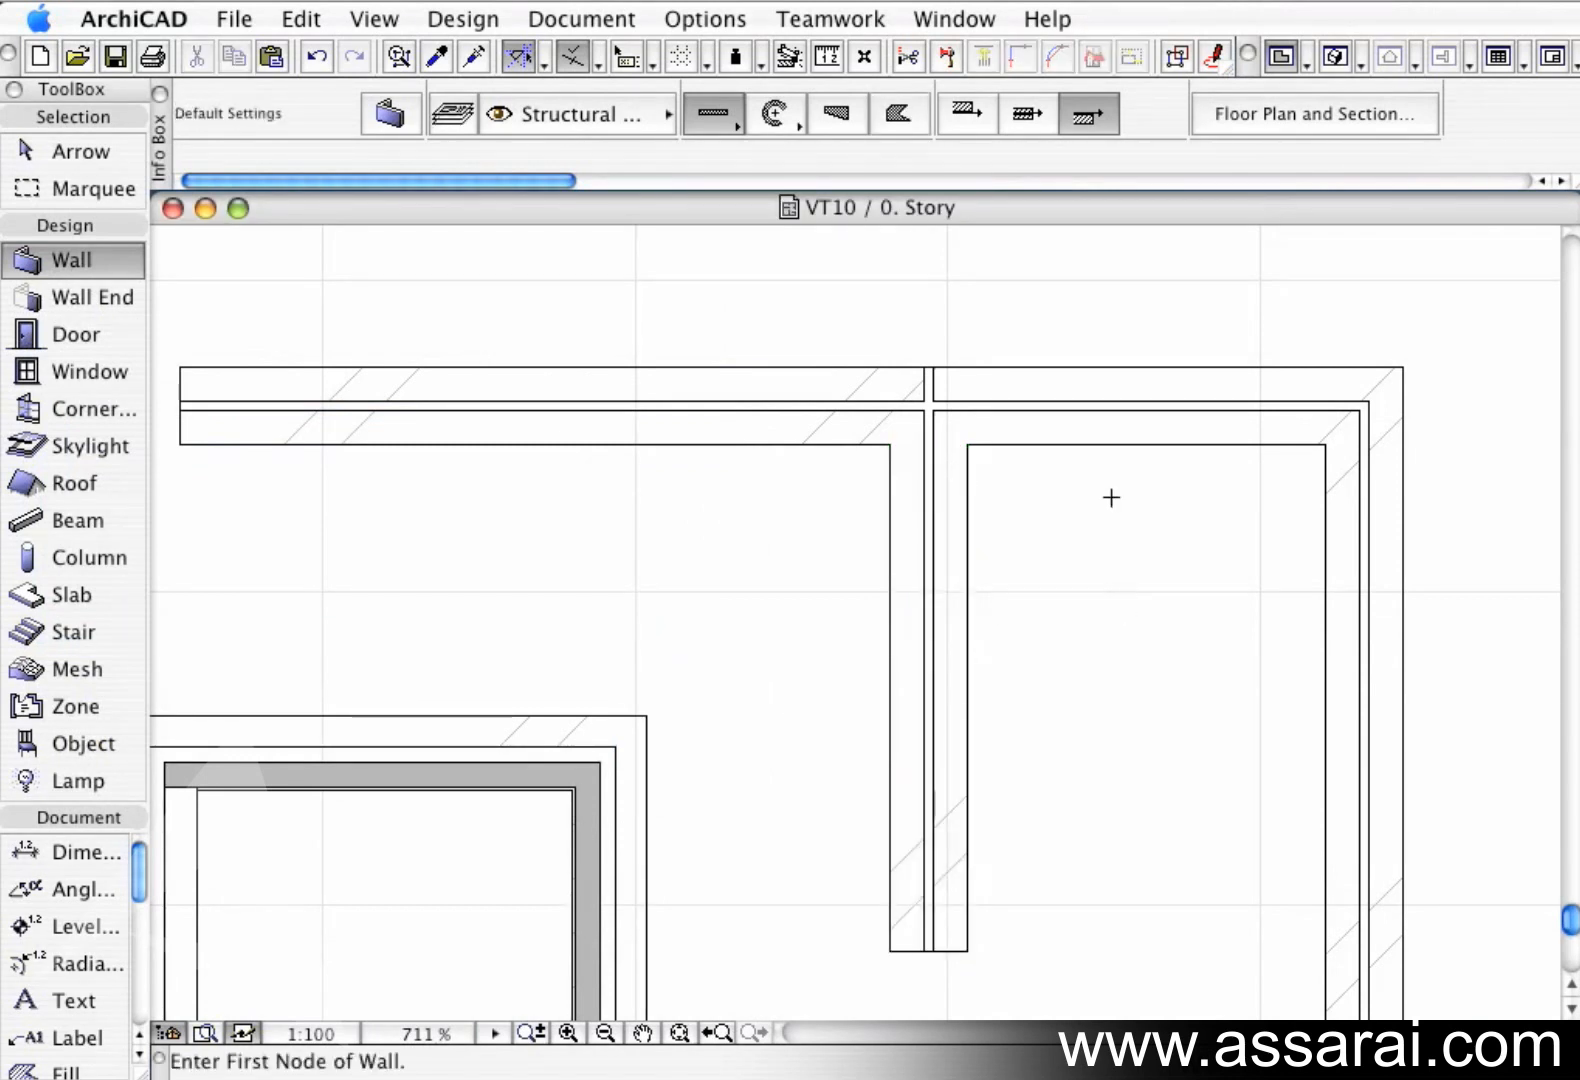
Check the cut fill, wall priority and skin priority settings of the two outer 270 walls, then deselect them.
left_click(751, 444, "shift")
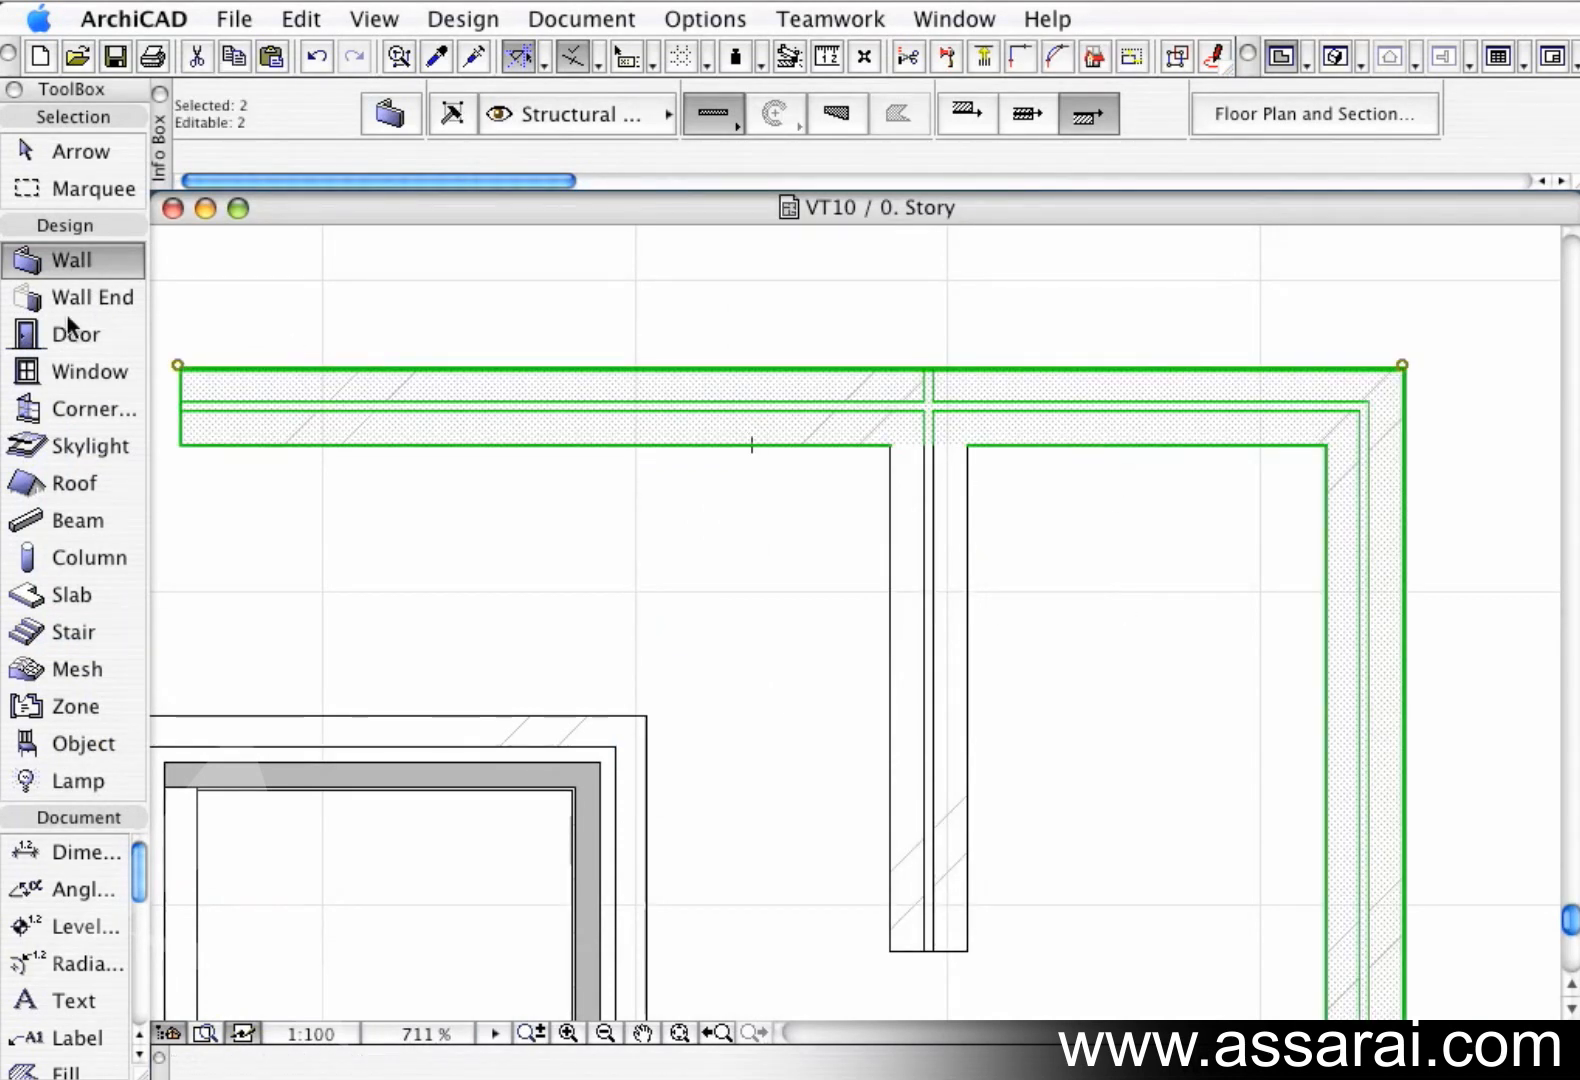
double_click(70, 259)
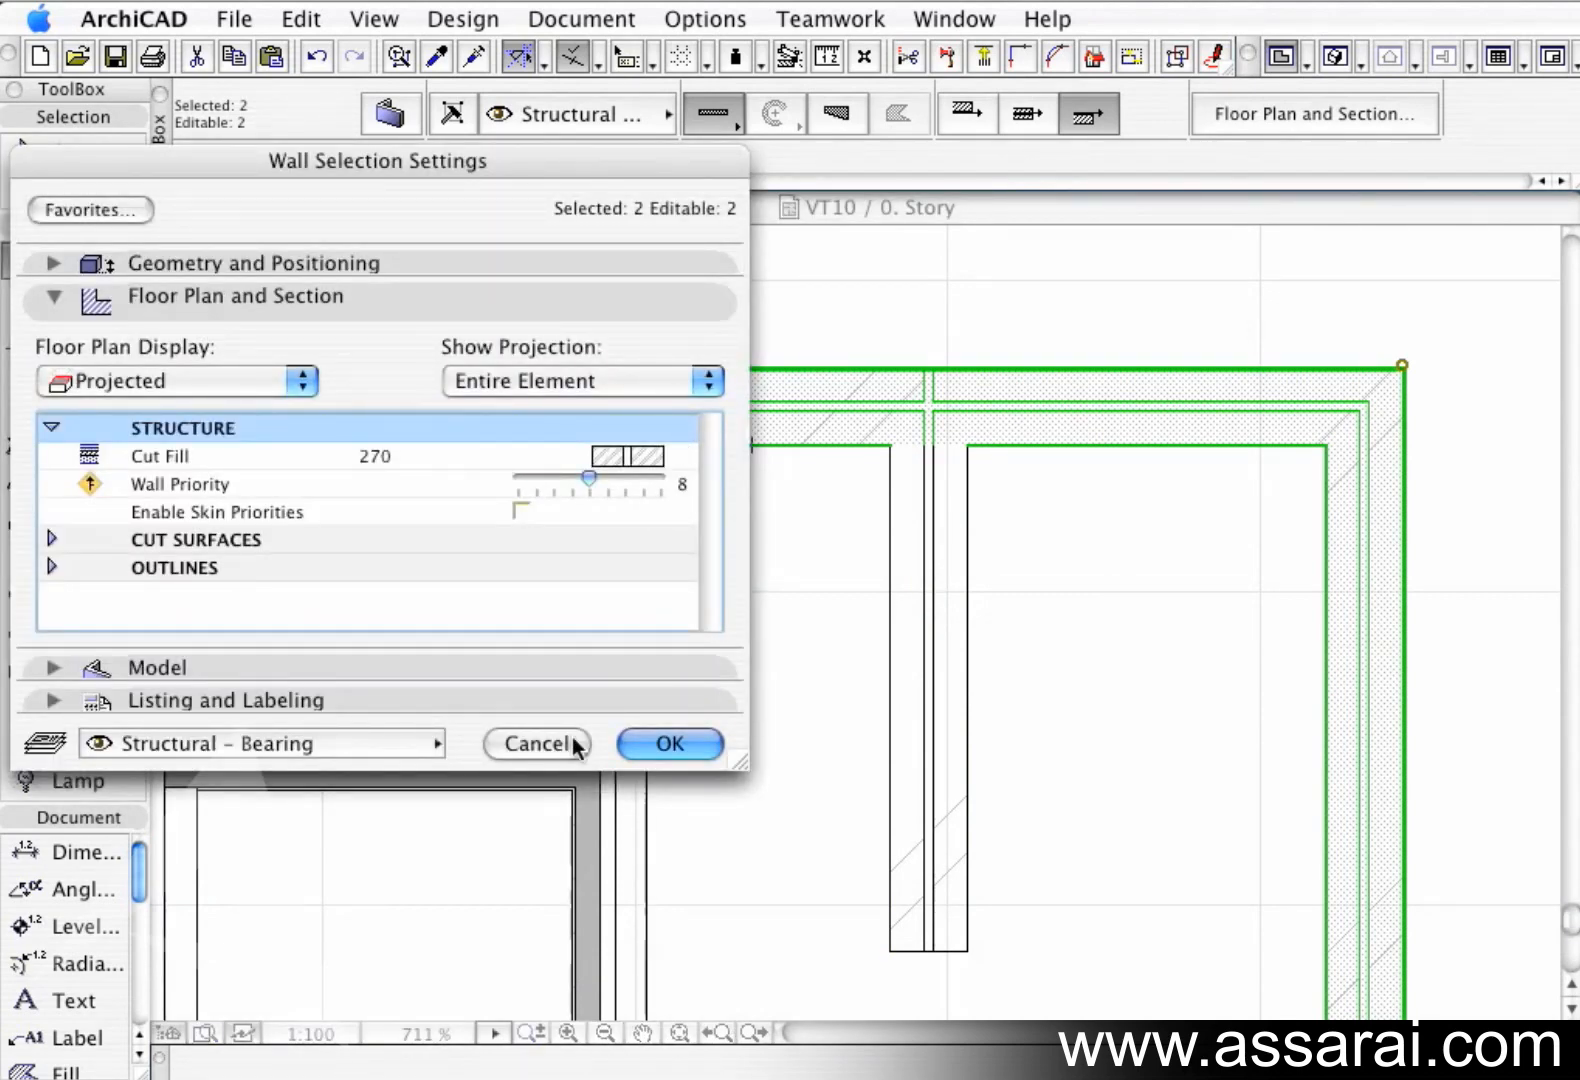
key("Escape")
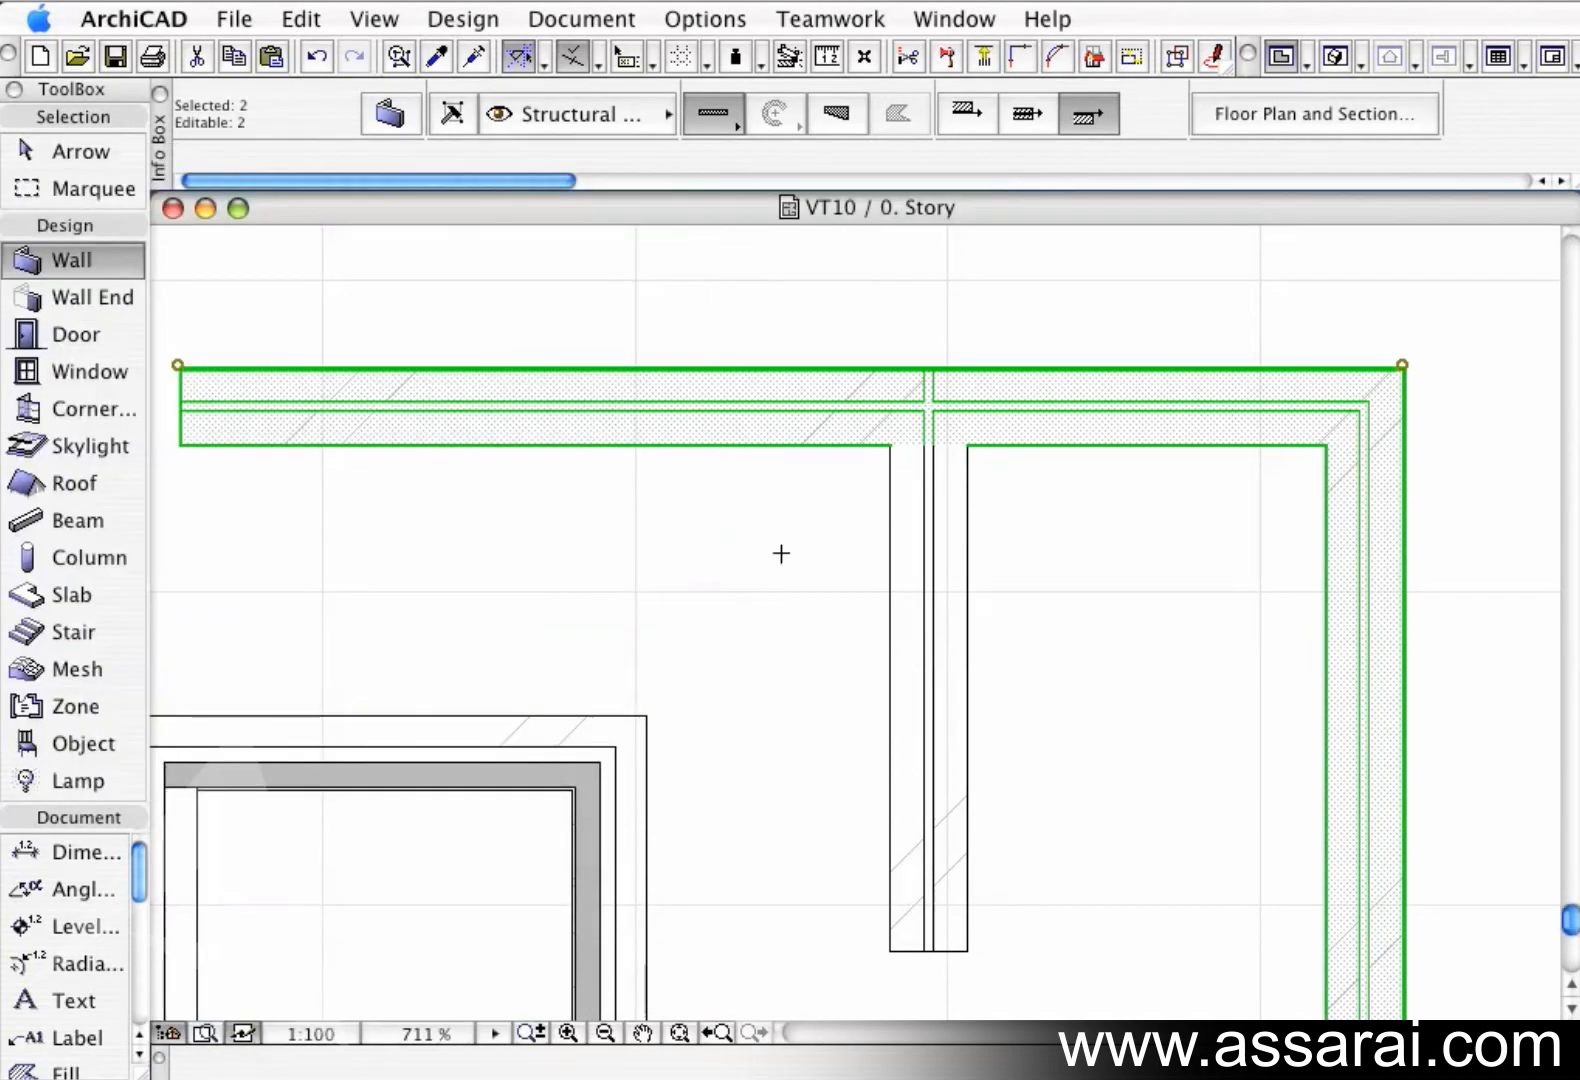
key("Escape")
Set the skin priority of the first Double 1:8 skin in the 270 composite structure to 14.
left_click(733, 19)
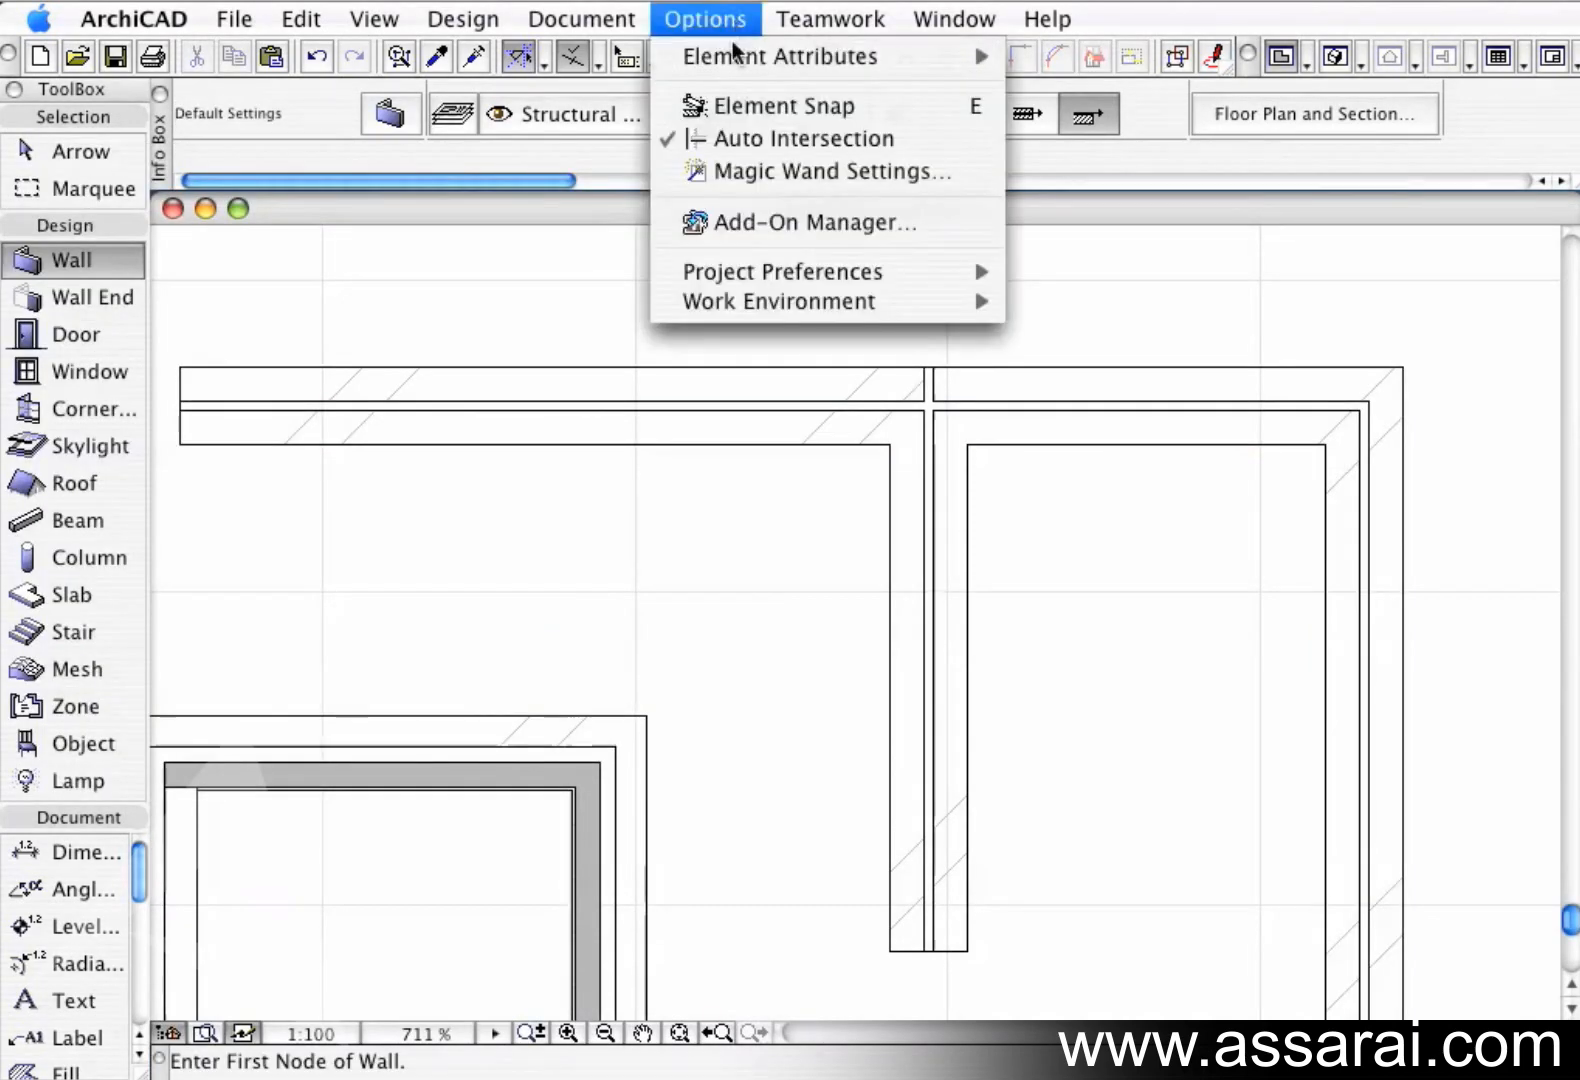
mouse_move(733, 42)
left_click(1074, 157)
left_click(462, 90)
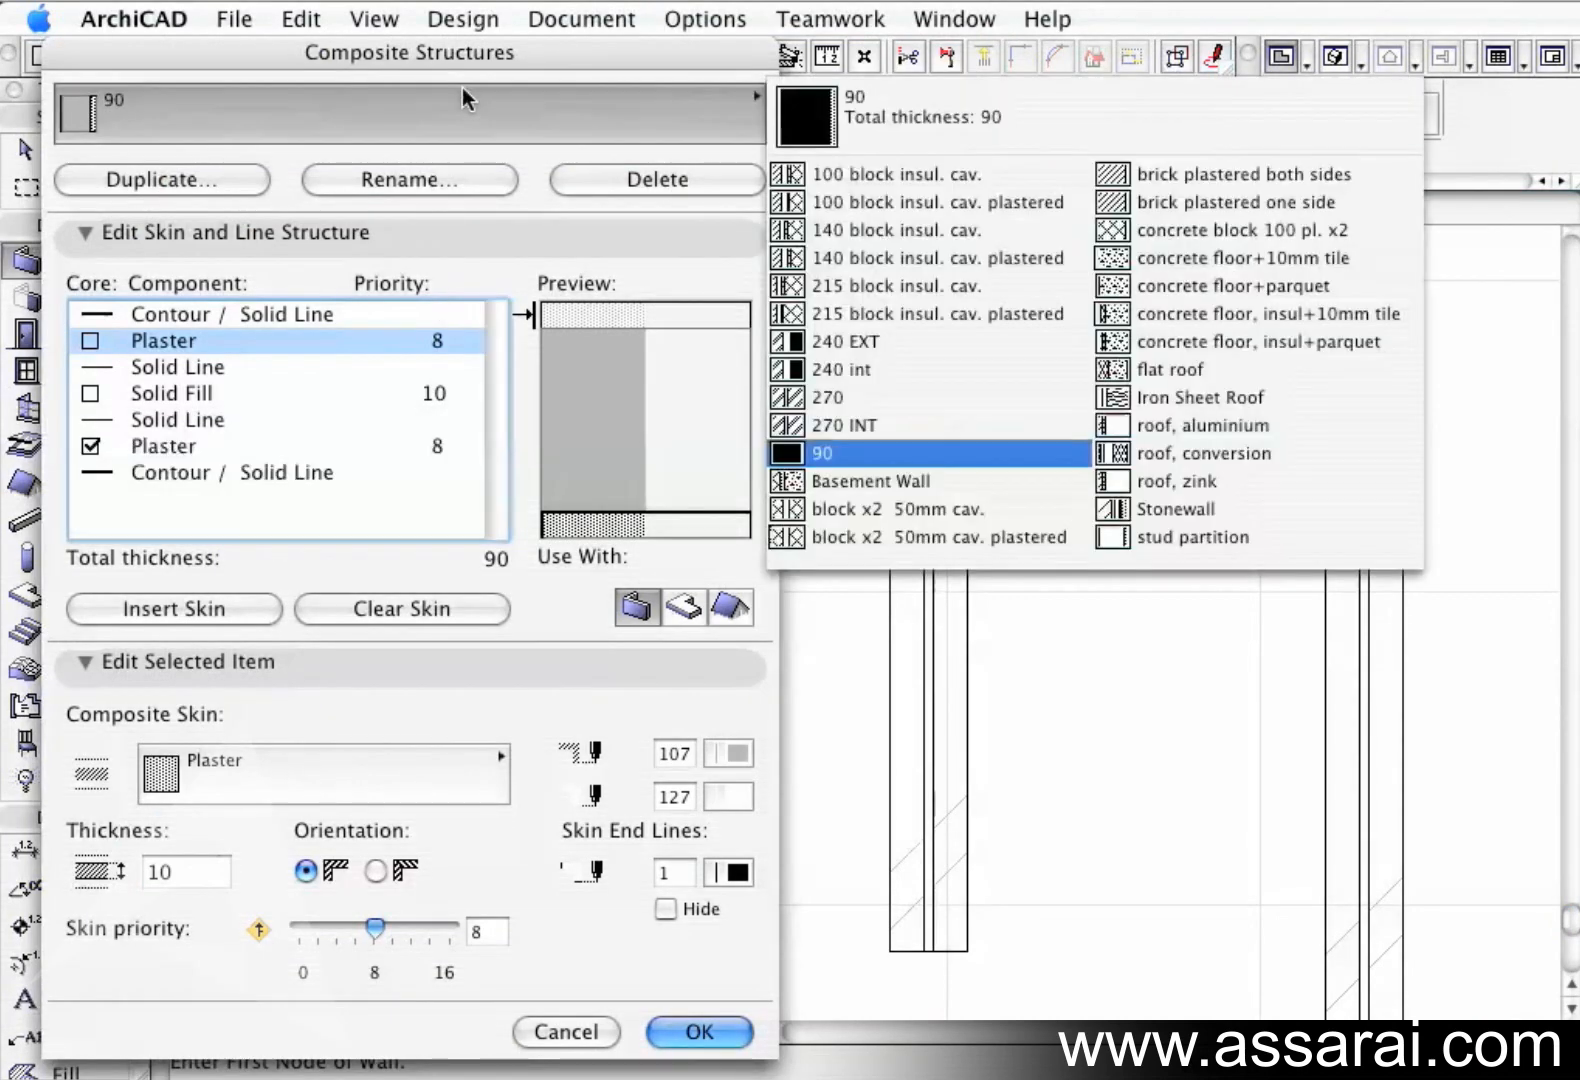
left_click(925, 399)
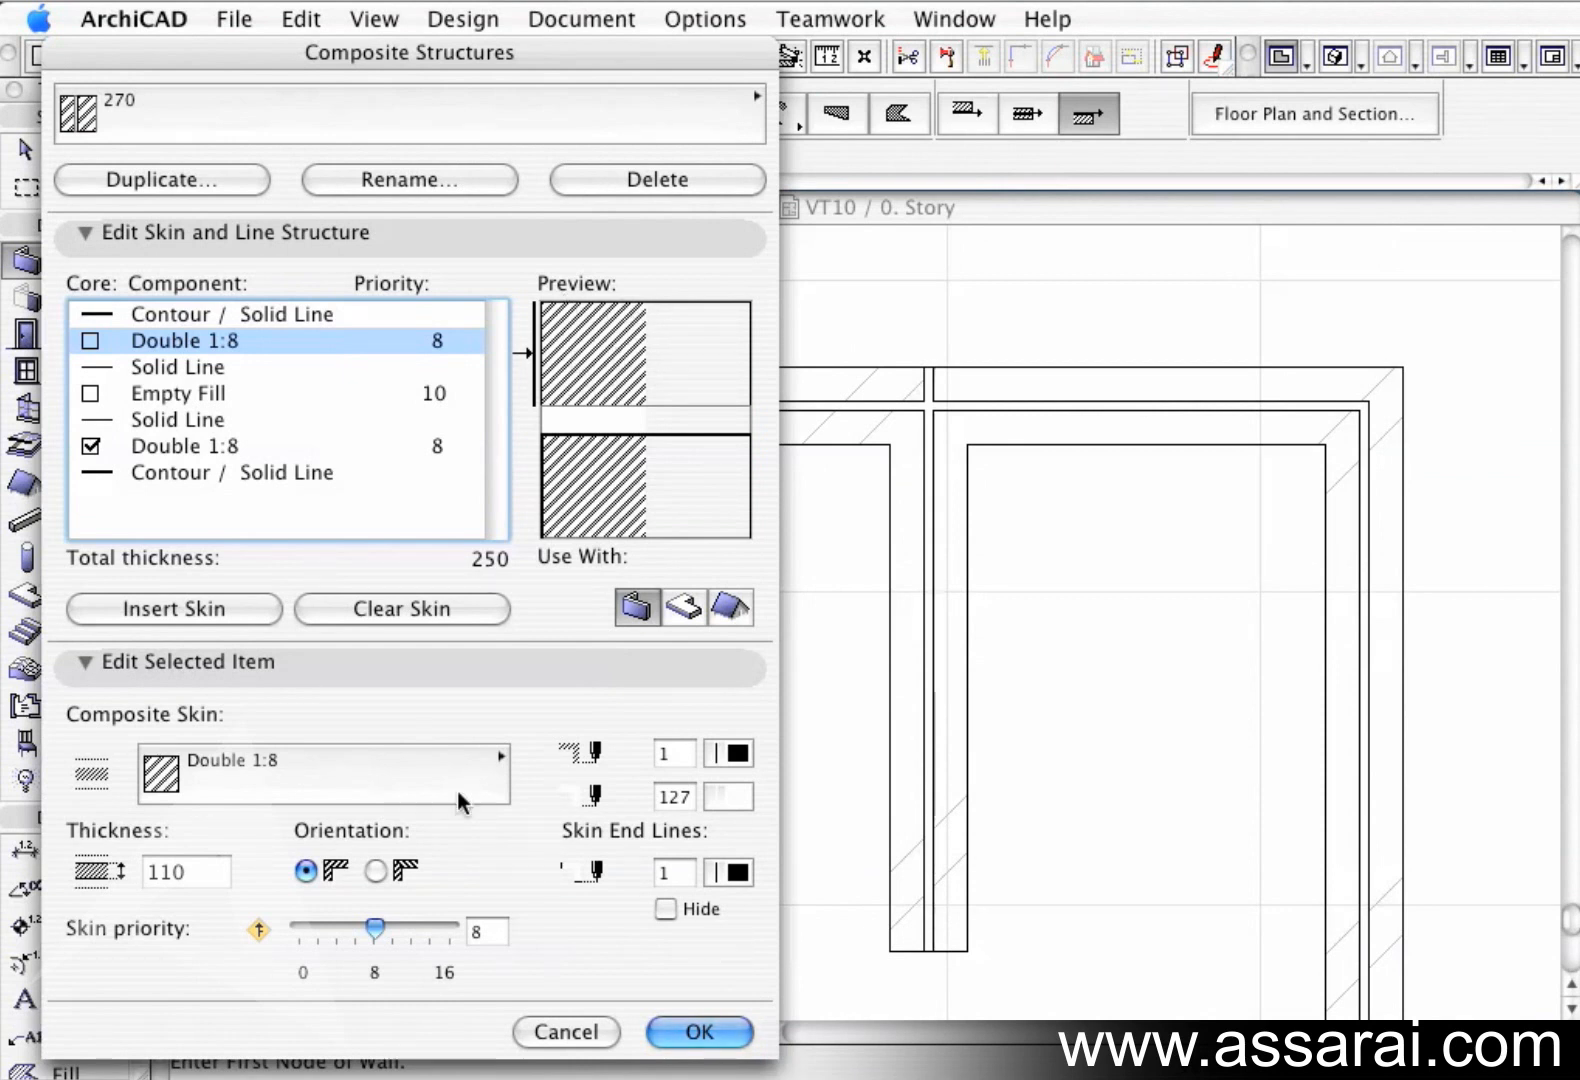
left_click_drag(375, 928, 412, 930)
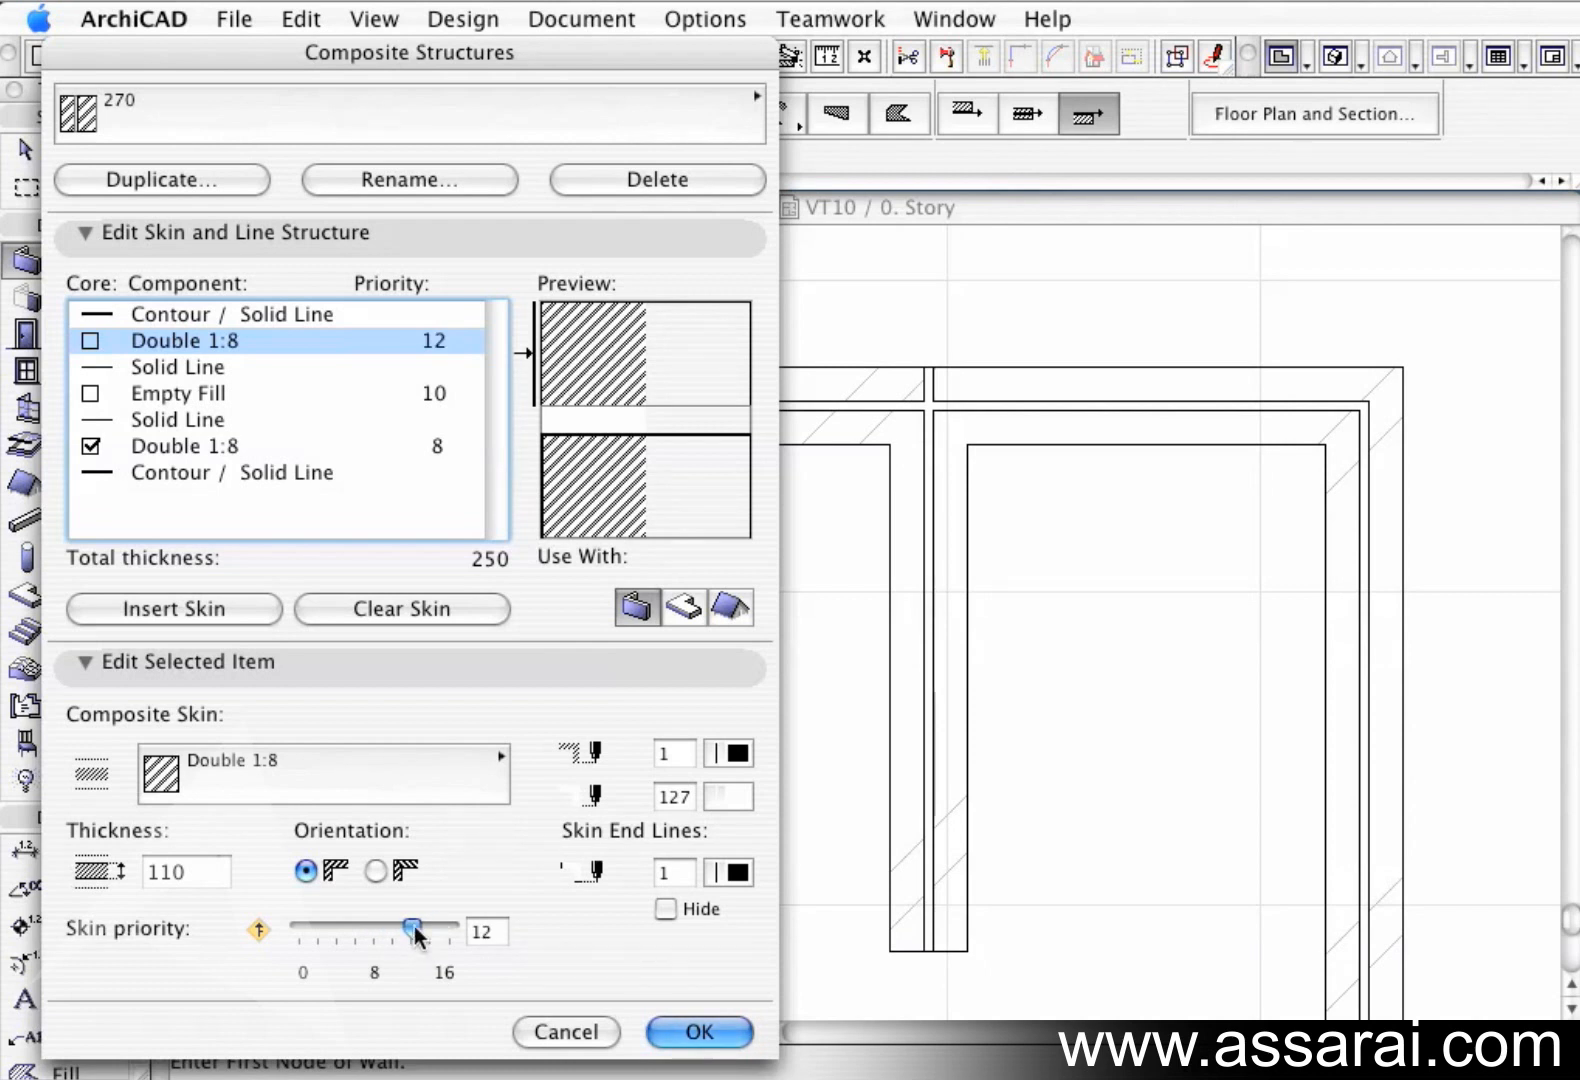
left_click_drag(413, 927, 434, 929)
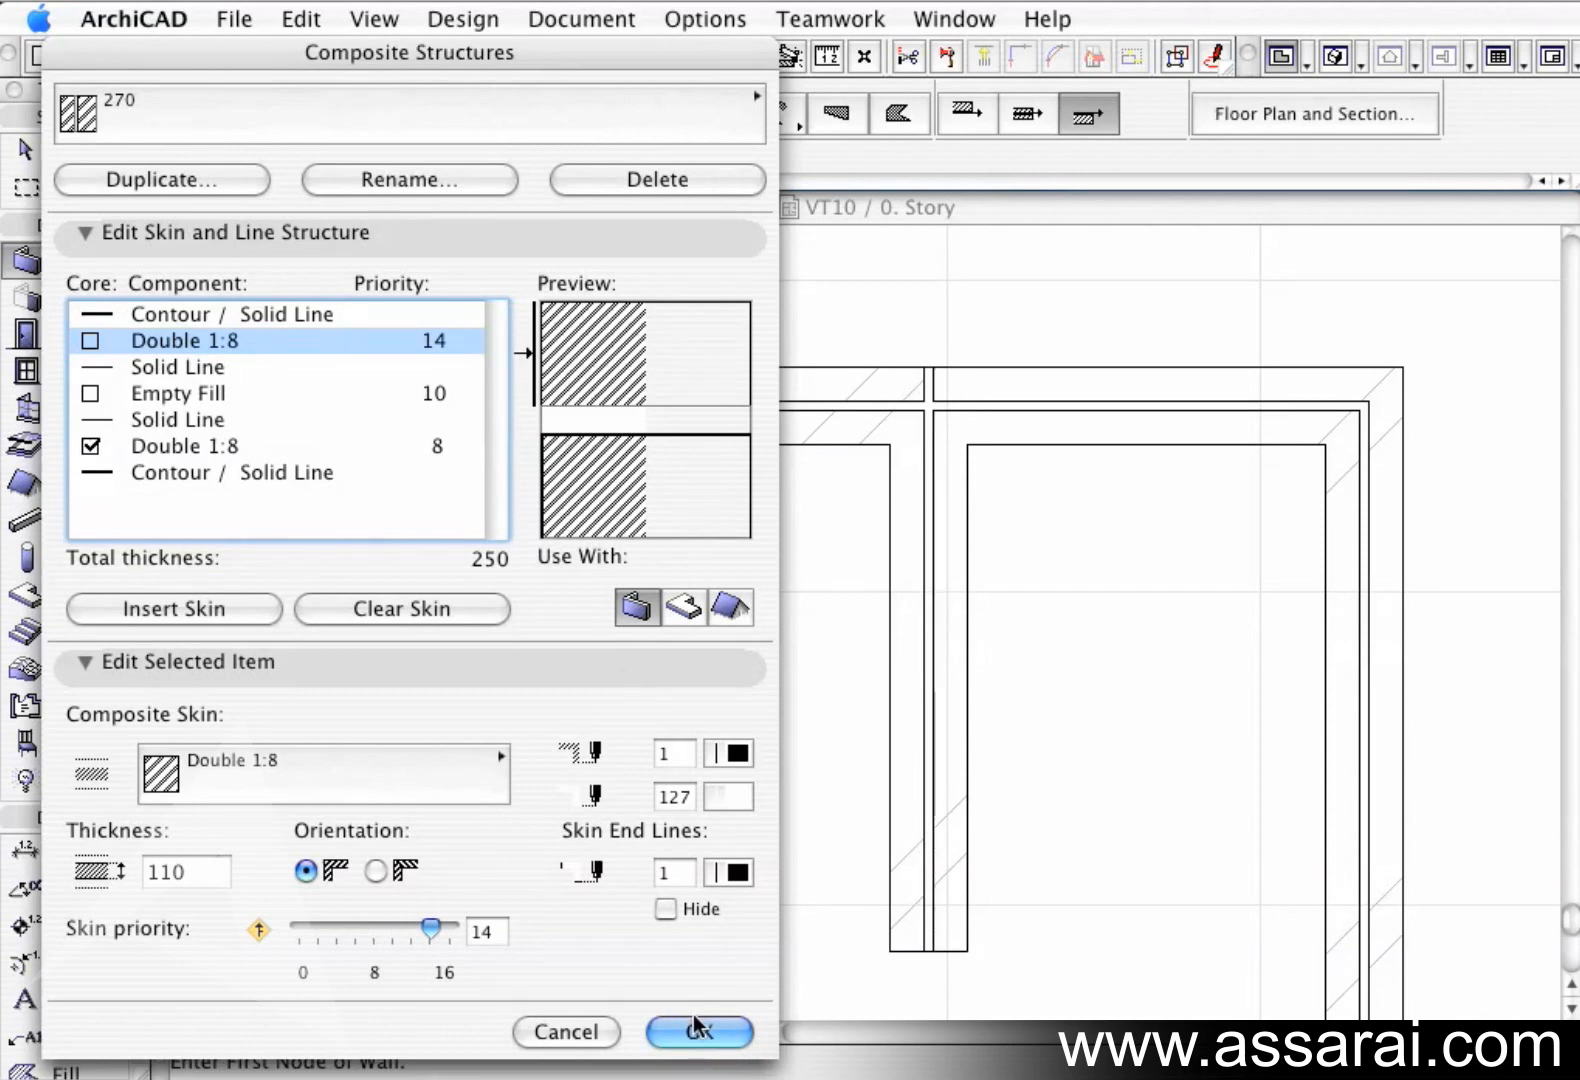
Review the skin priorities of the 270 INT and 270 composites, including their Empty Fill skins, and accept the composite changes.
left_click(538, 98)
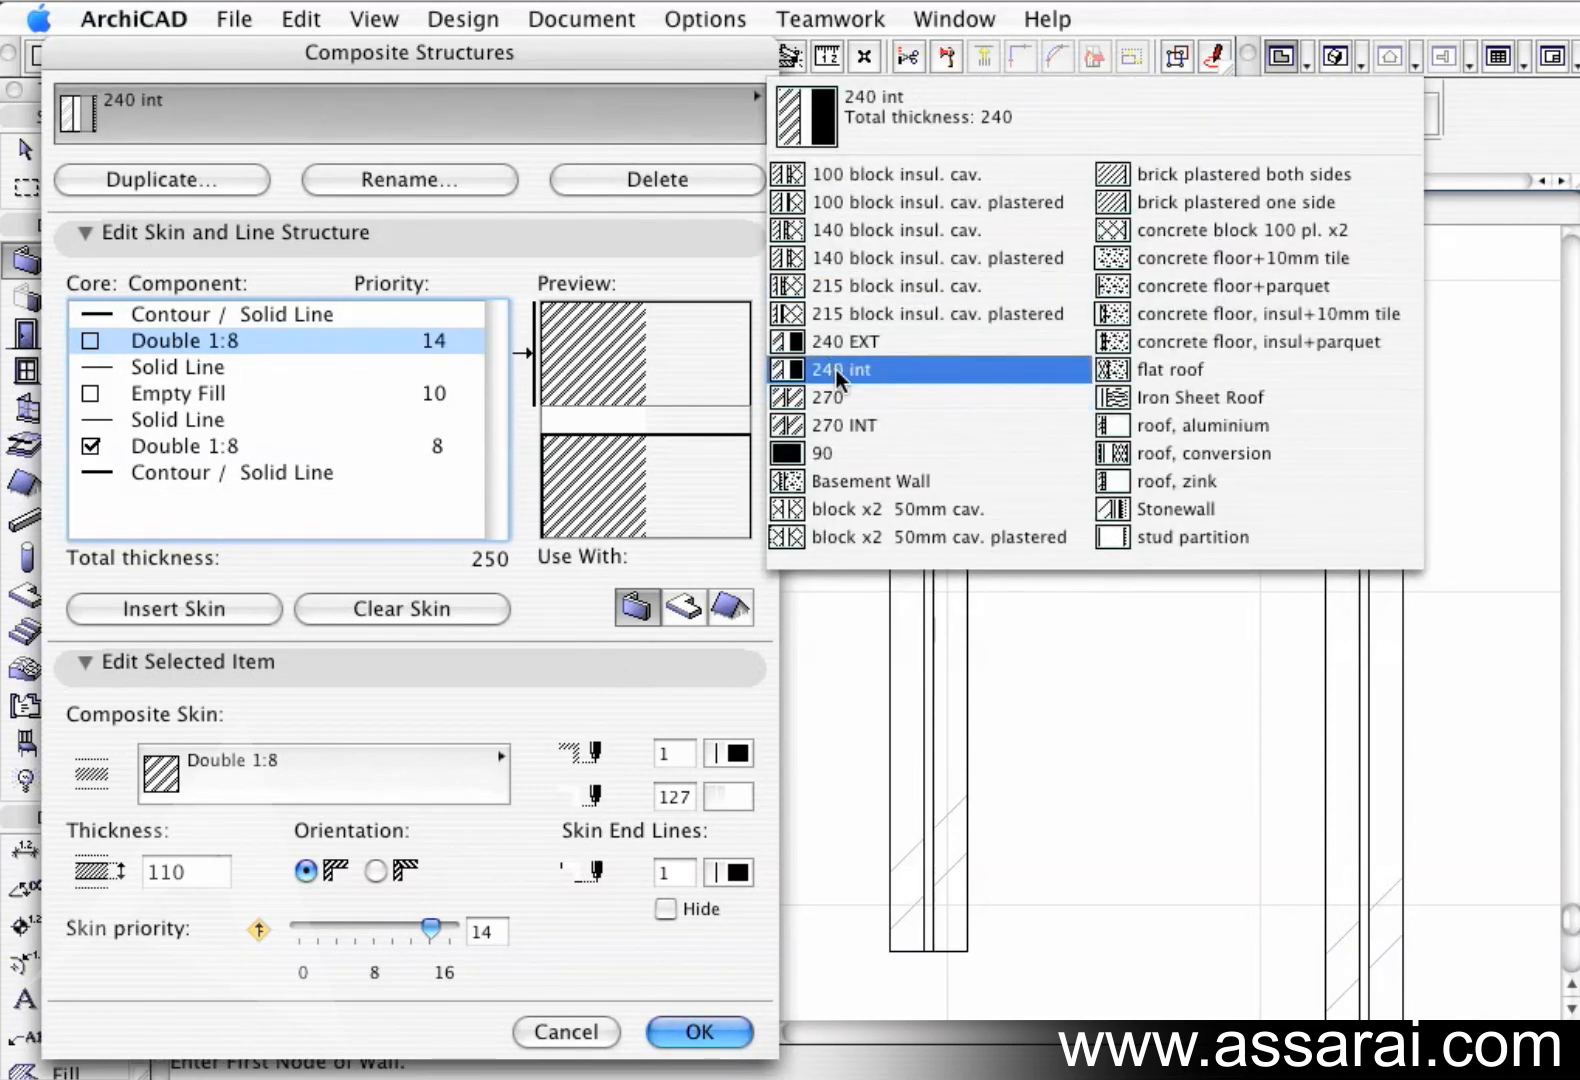
left_click(840, 425)
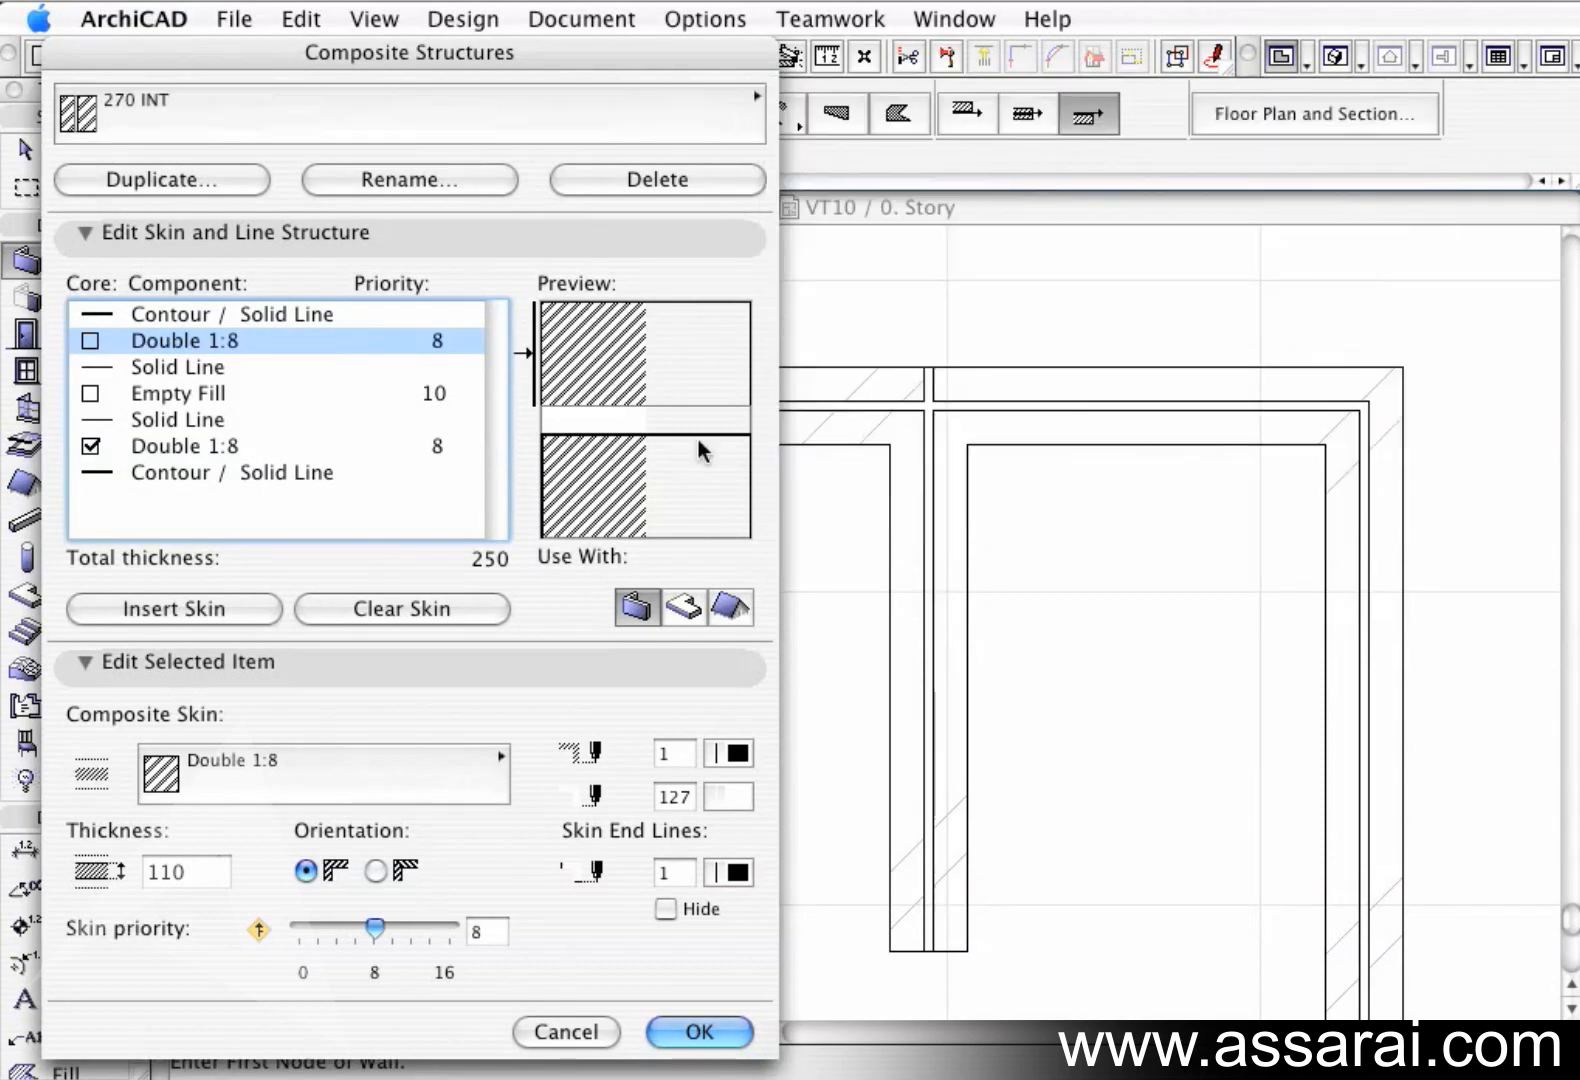
left_click(639, 417)
left_click(575, 128)
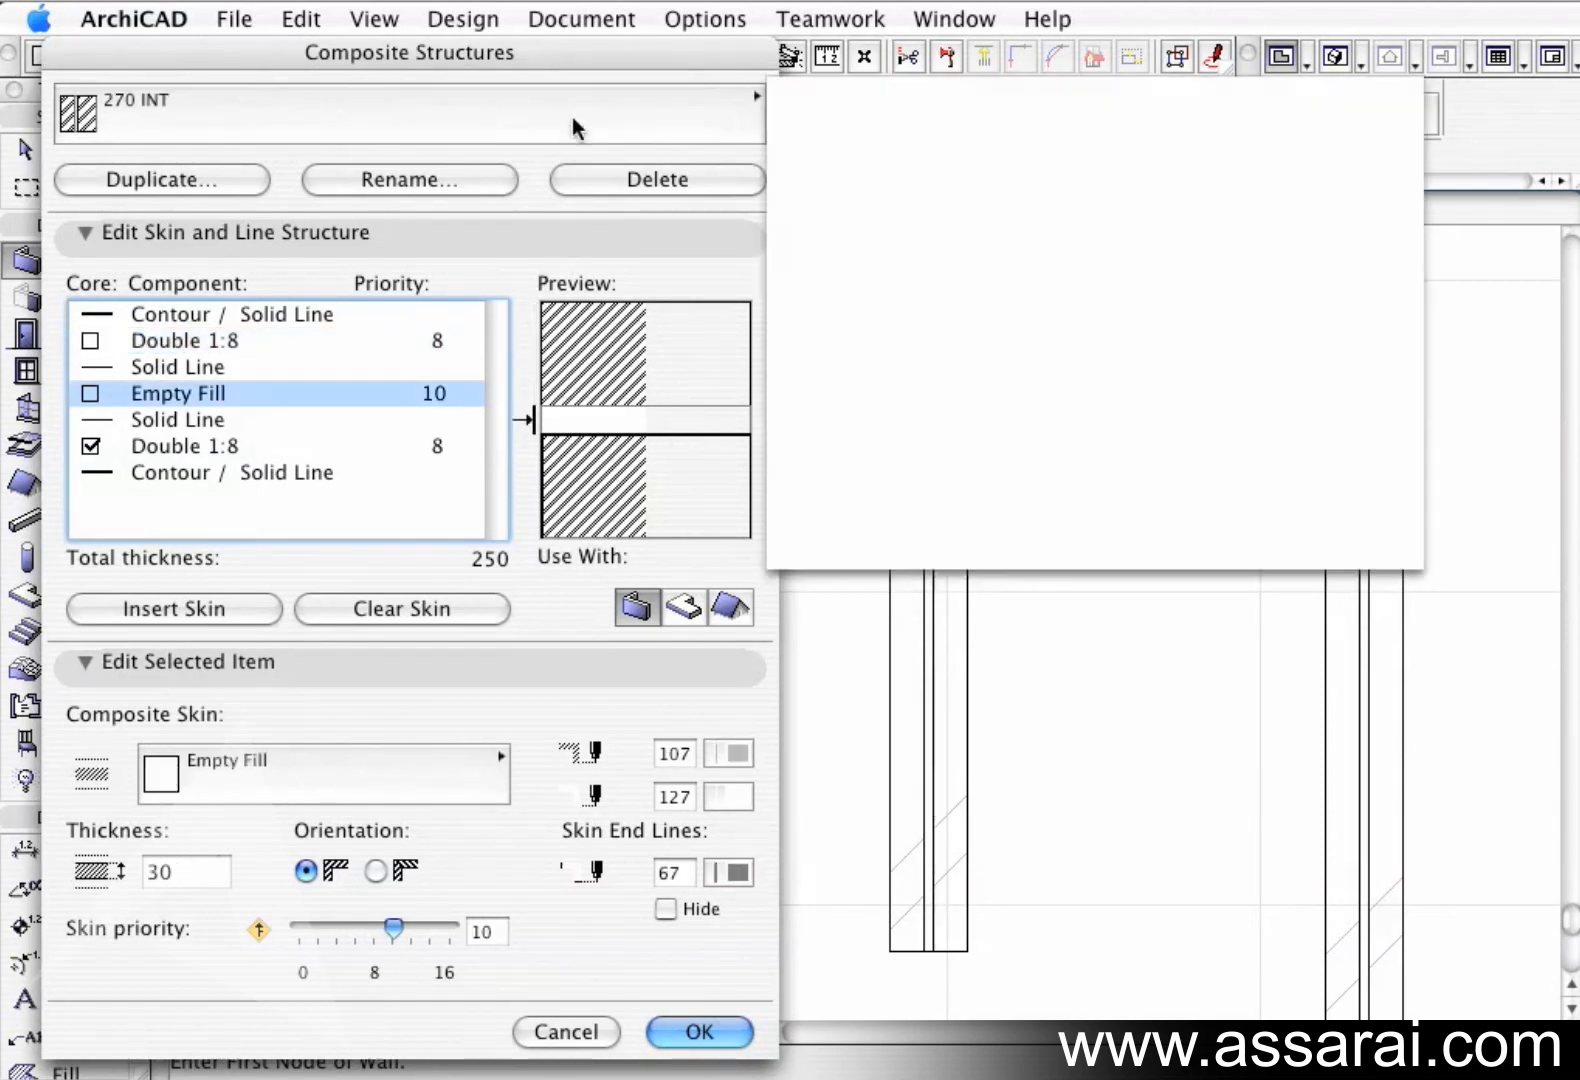
left_click(848, 399)
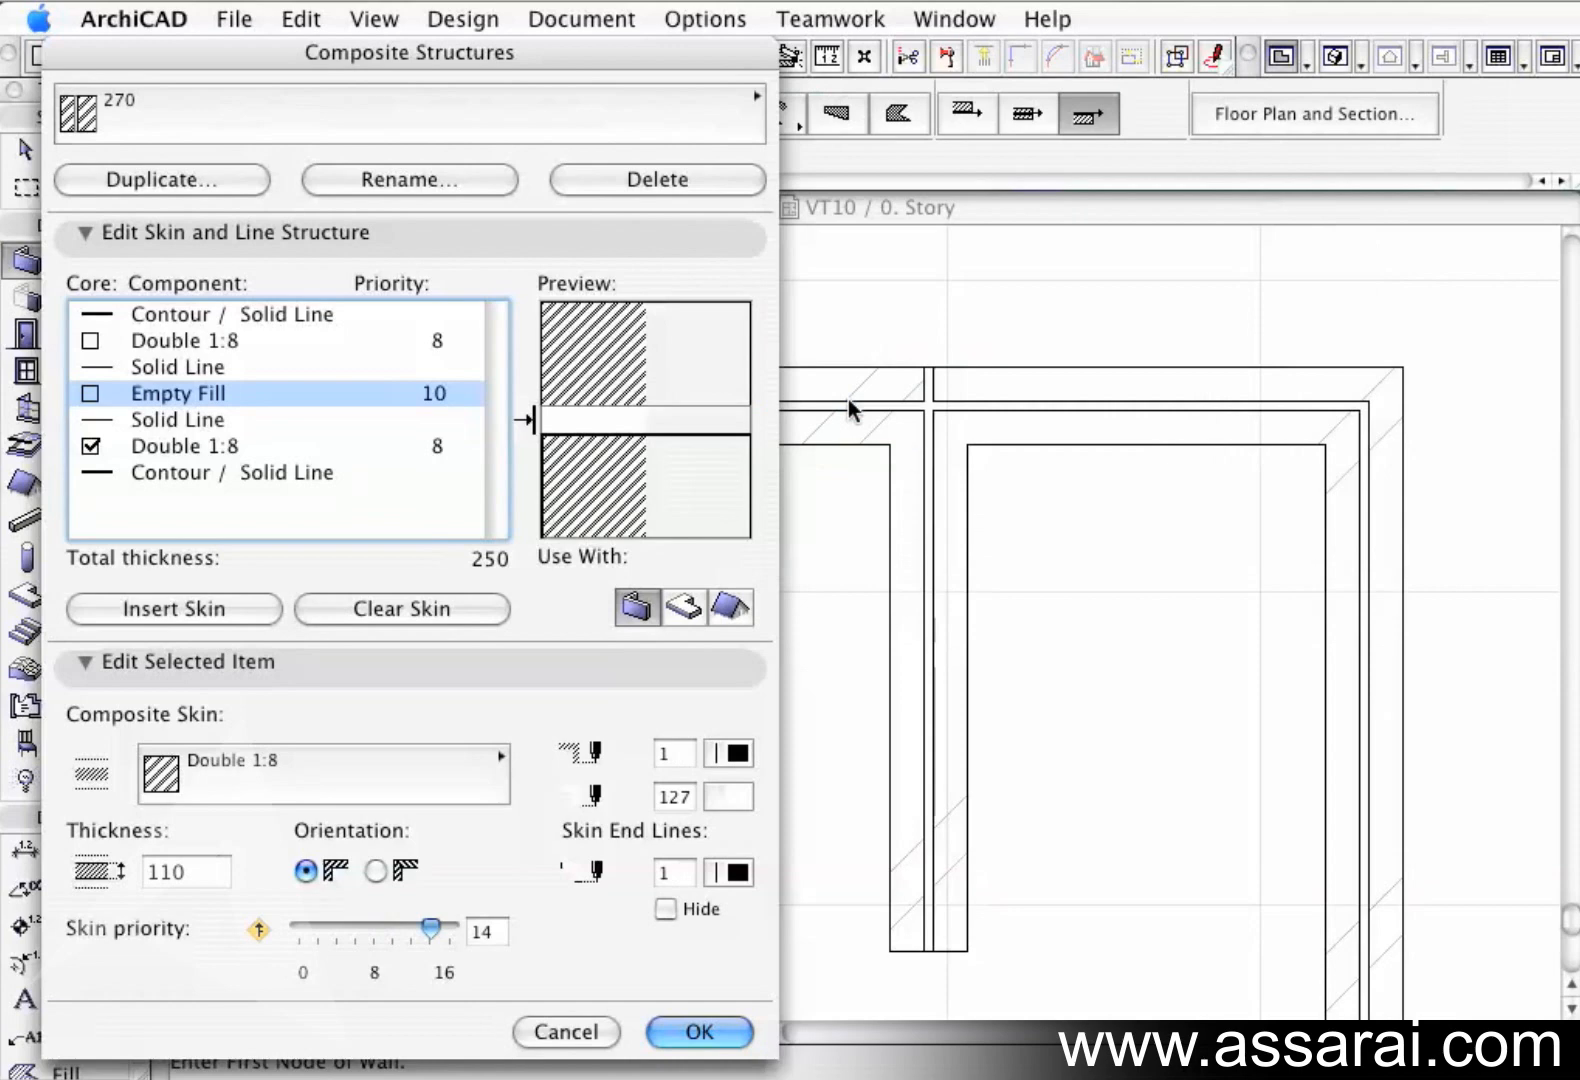
left_click(701, 418)
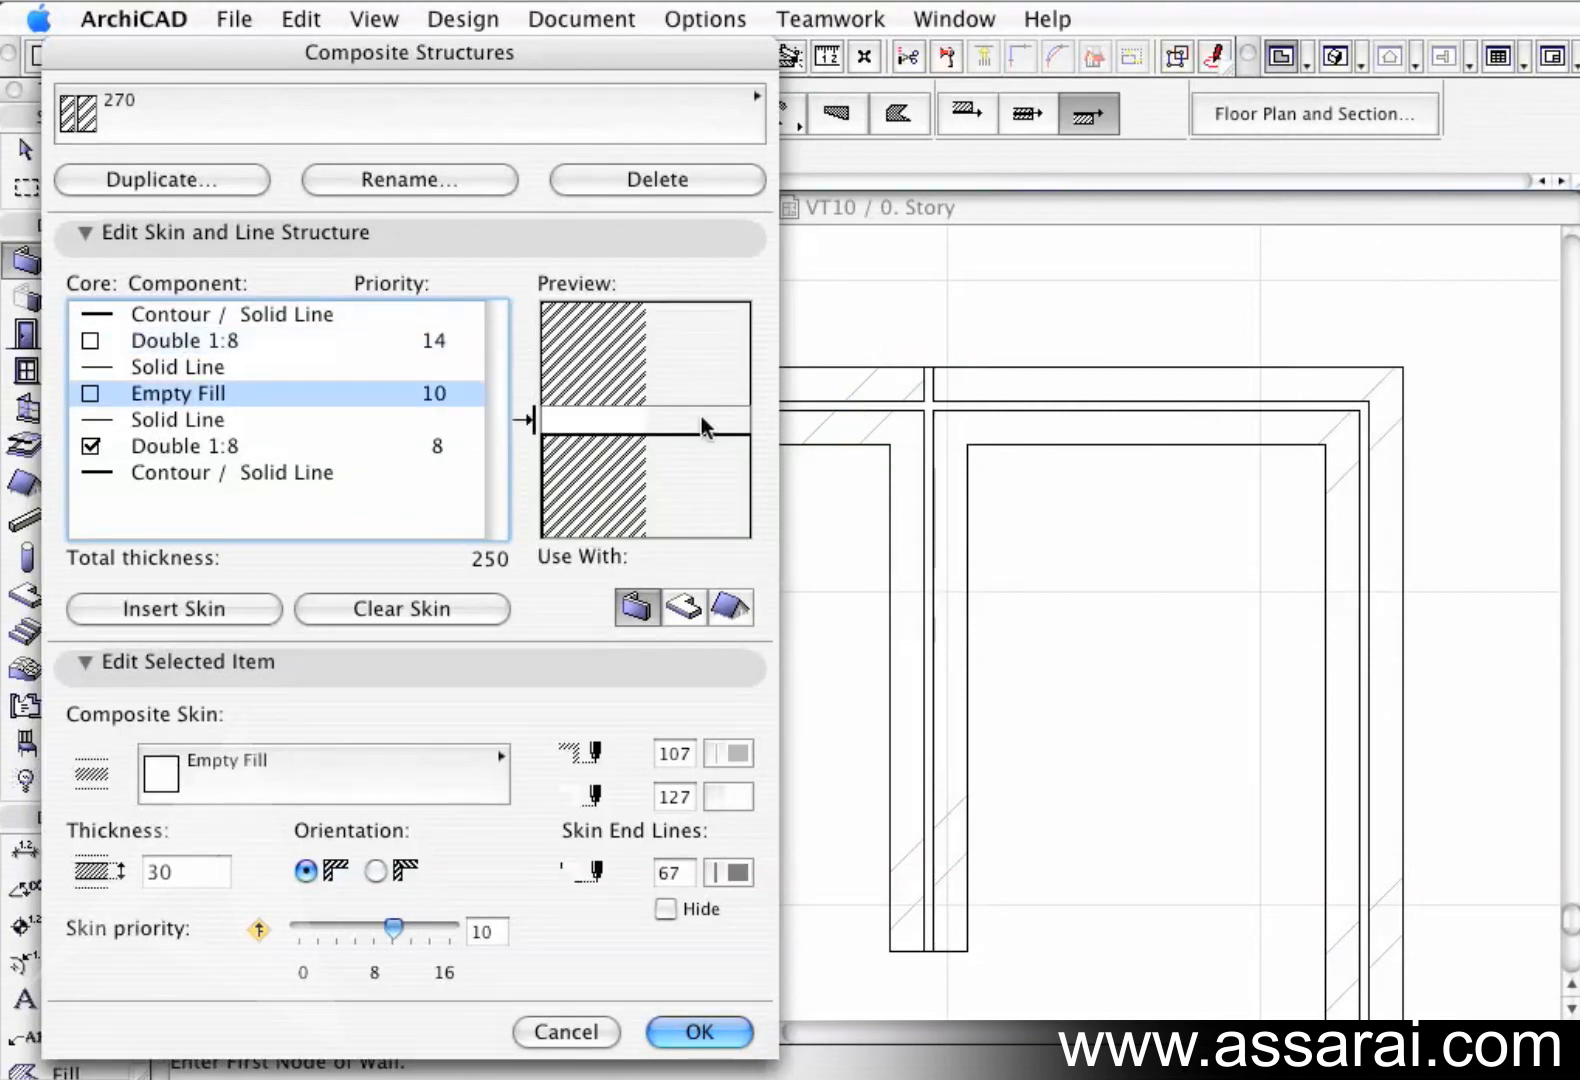
left_click(662, 1033)
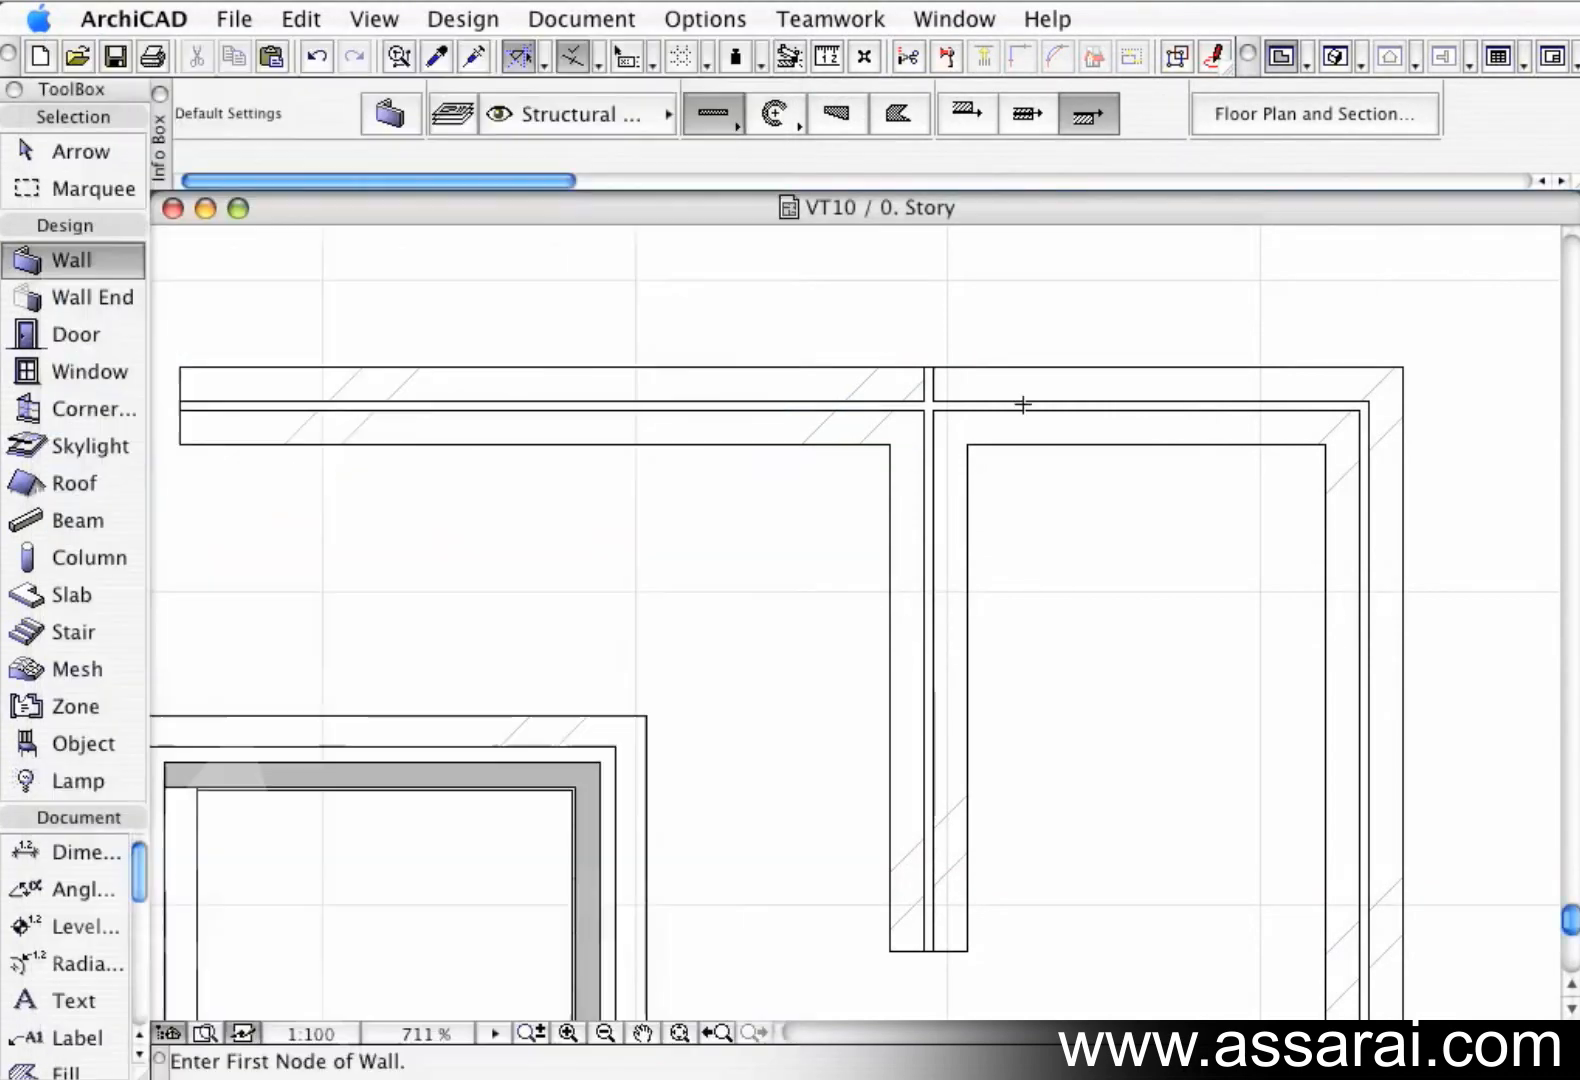
Enable skin priorities for the two outer walls of the 270 layout and deselect them.
left_click(1023, 376, "shift")
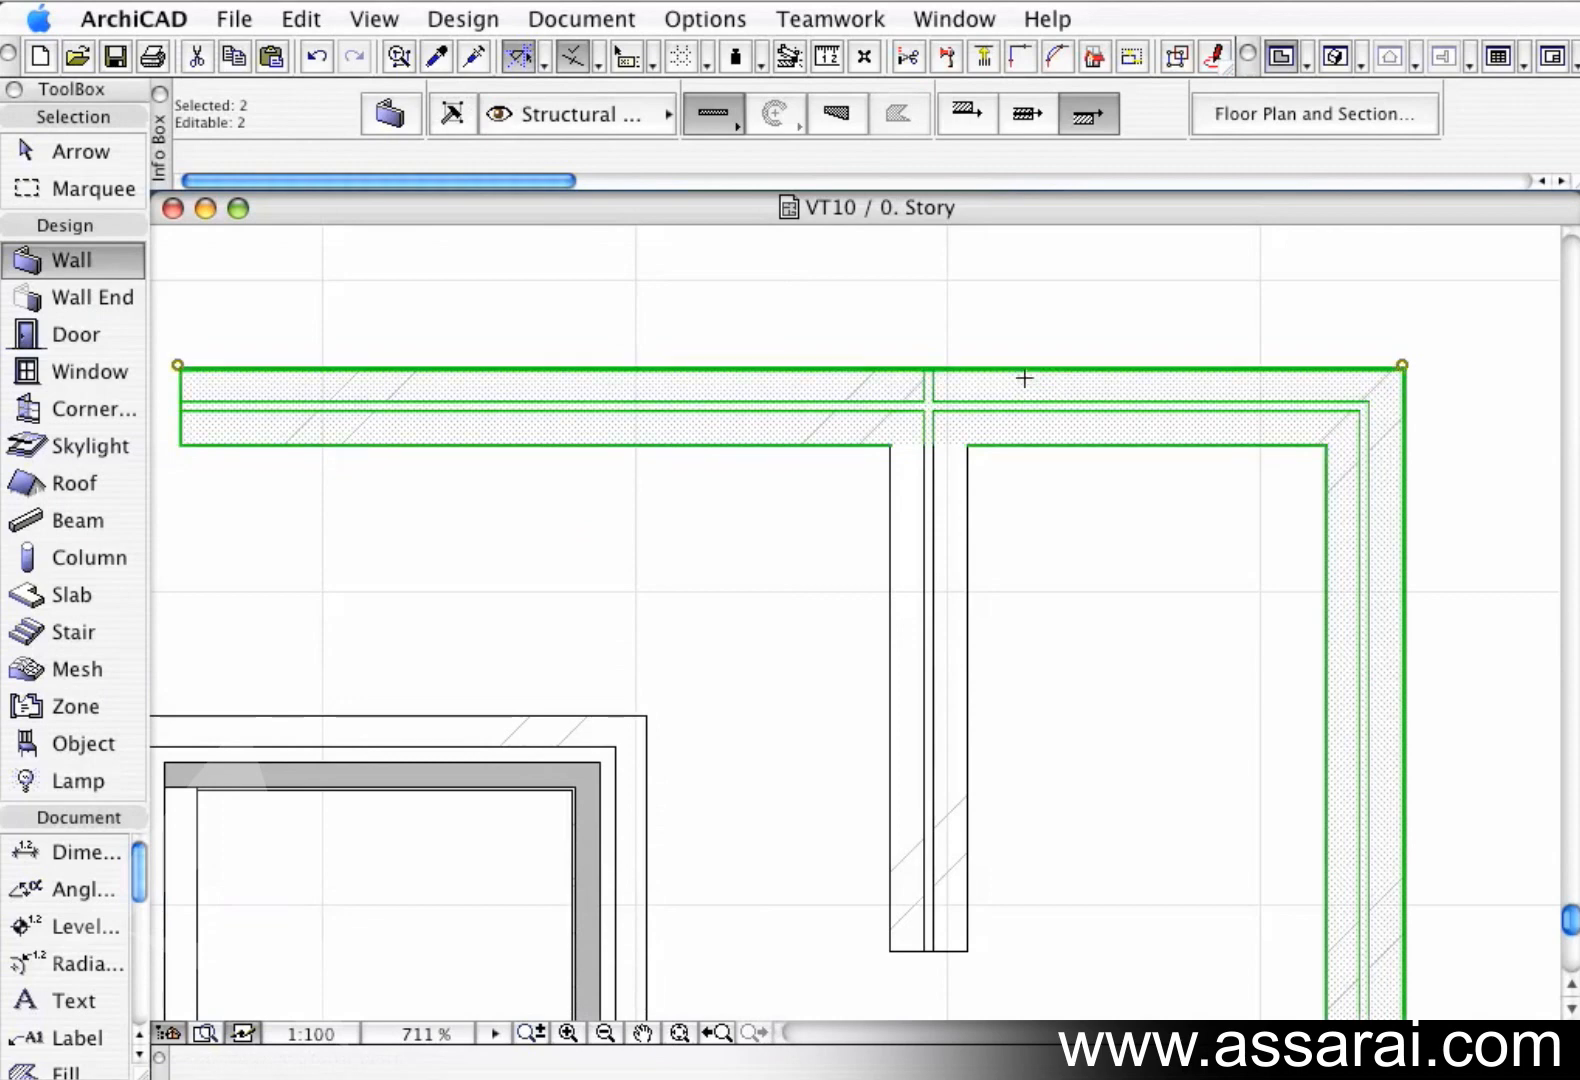
double_click(78, 250)
left_click(521, 510)
left_click(521, 510)
left_click(670, 740)
key("Escape")
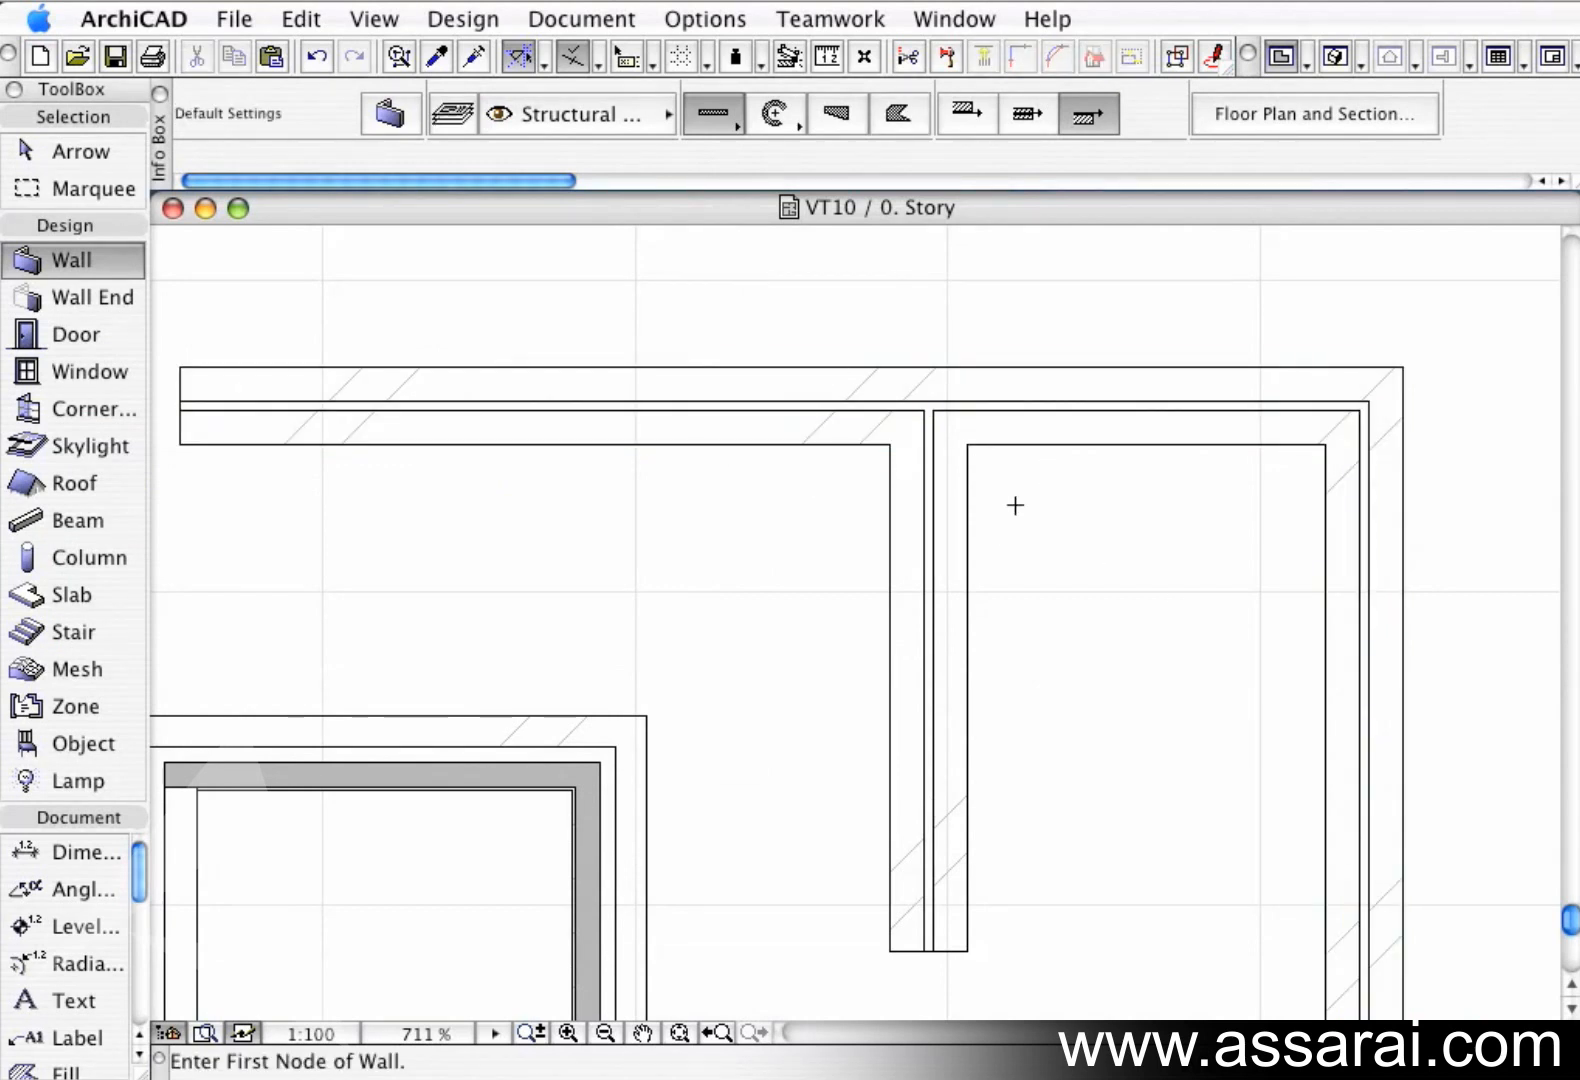